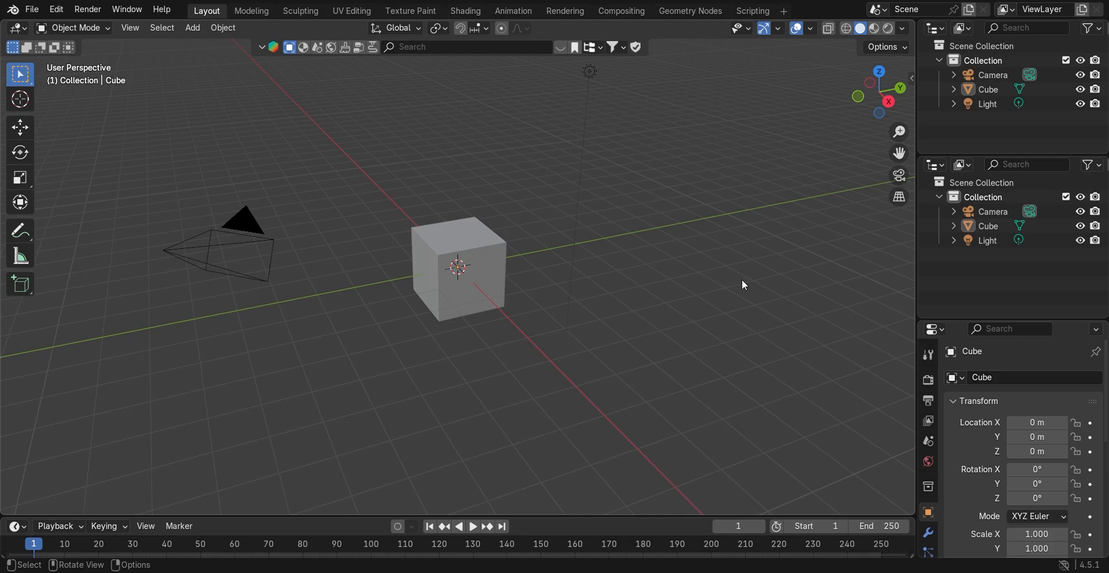
- Bring the cosmetics store image into the perspective view as a reference beside the cube
{"action": "left_click_drag", "start_coordinate": [323, 249], "coordinate": [295, 256]}
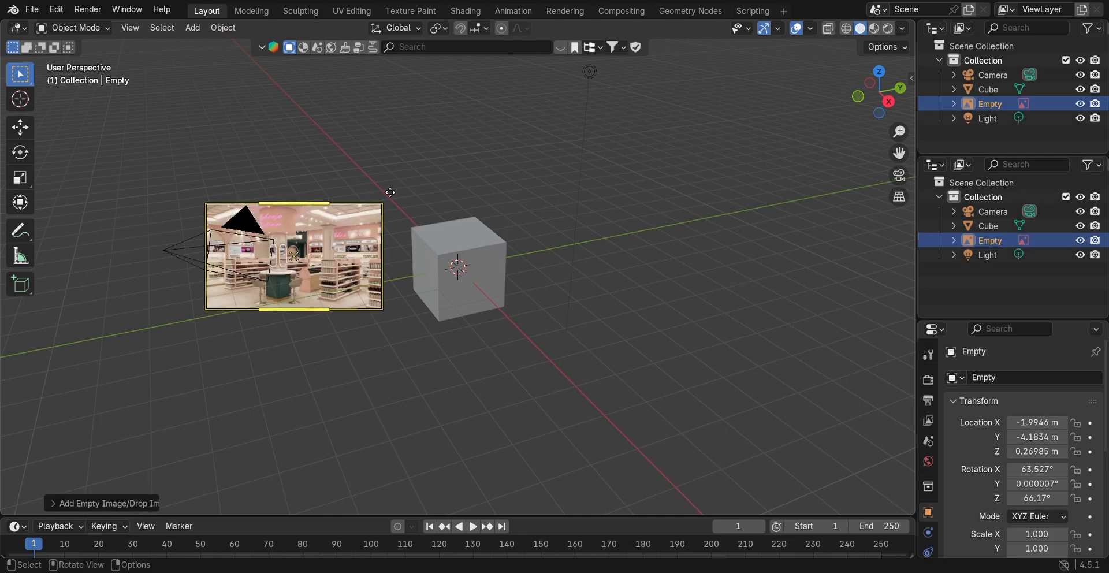
{"action": "left_click", "coordinate": [637, 140]}
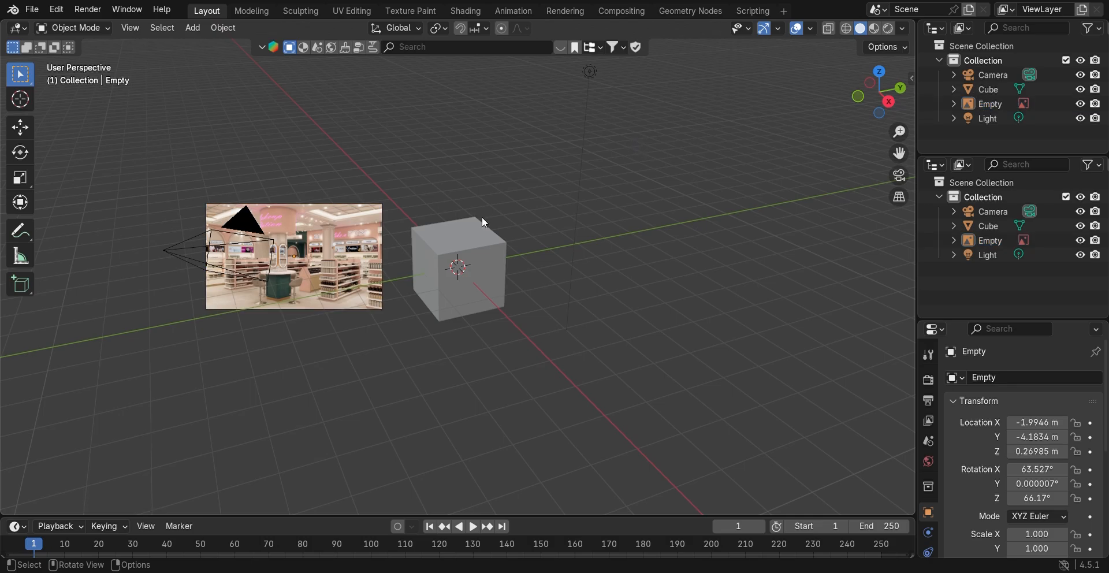
{"action": "middle_click_drag", "start_coordinate": [422, 286], "coordinate": [524, 258]}
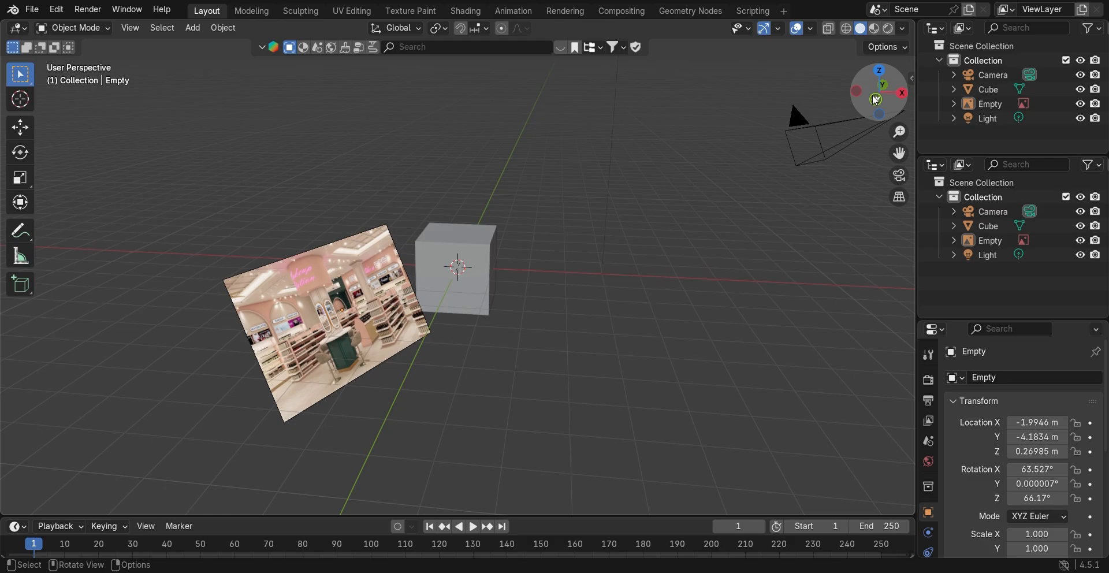
- Add the same store image as a second reference from the right orthographic view, above the first one
{"action": "left_click", "coordinate": [901, 94]}
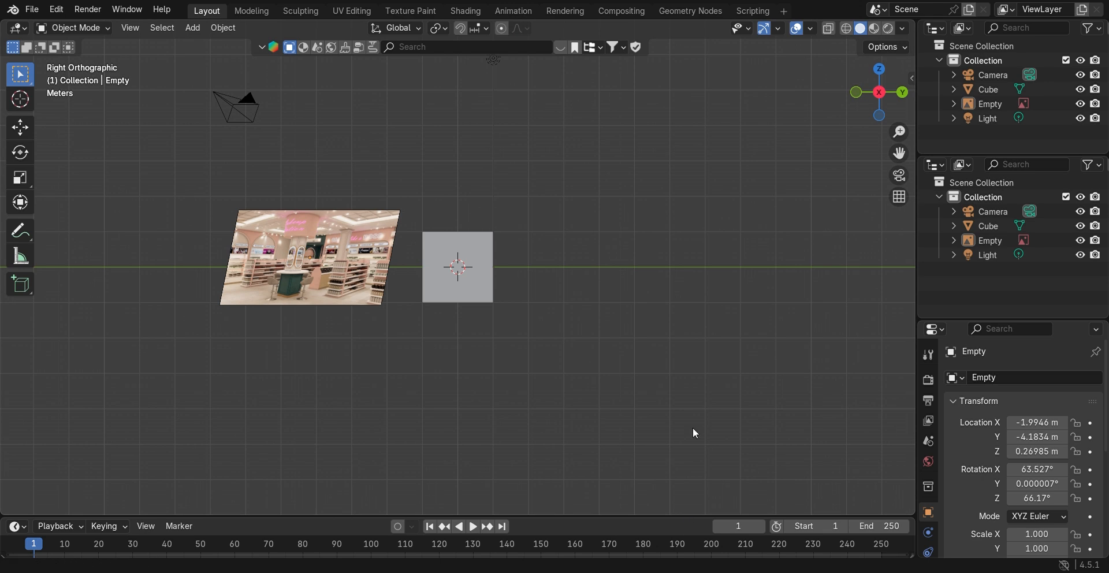
{"action": "left_click_drag", "start_coordinate": [450, 276], "coordinate": [316, 164]}
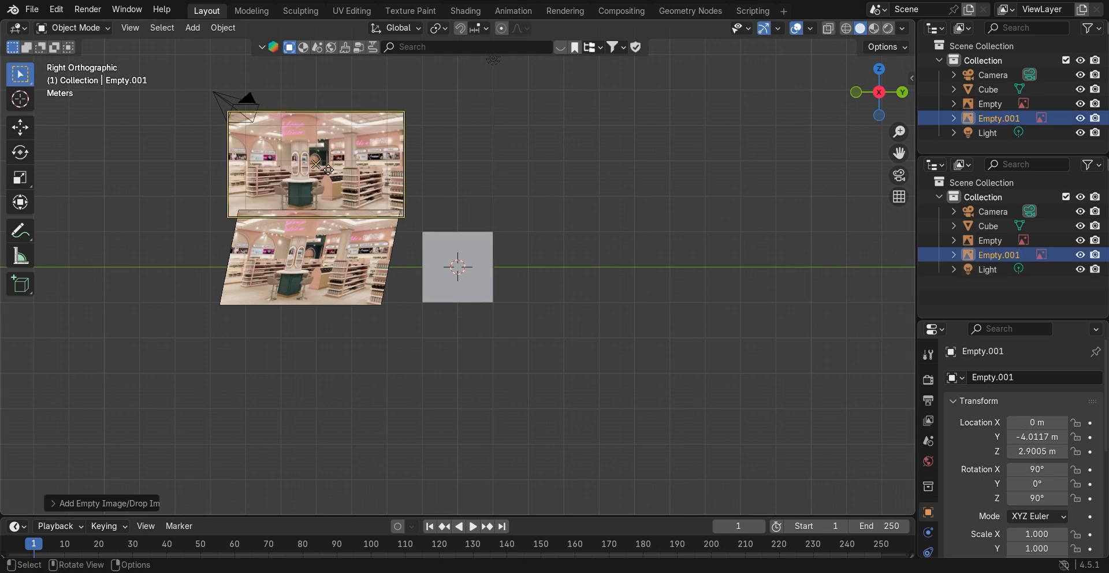
{"action": "left_click", "coordinate": [635, 139]}
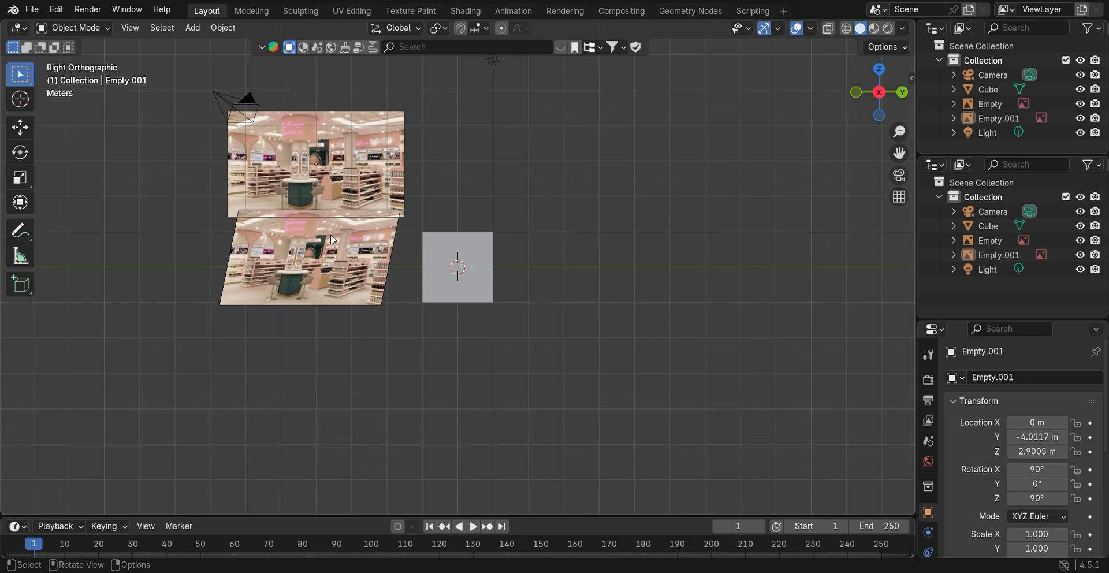
- Compare the orientation of the reference images Empty and Empty.001 in the perspective and right orthographic views
{"action": "middle_click_drag", "start_coordinate": [304, 265], "coordinate": [482, 266]}
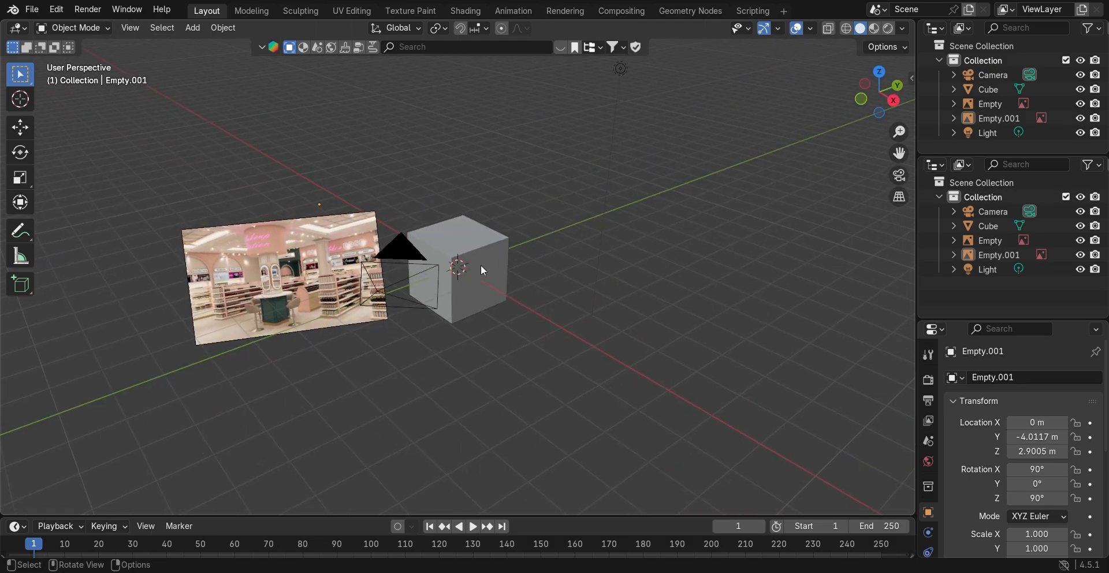
{"action": "left_click", "coordinate": [993, 240]}
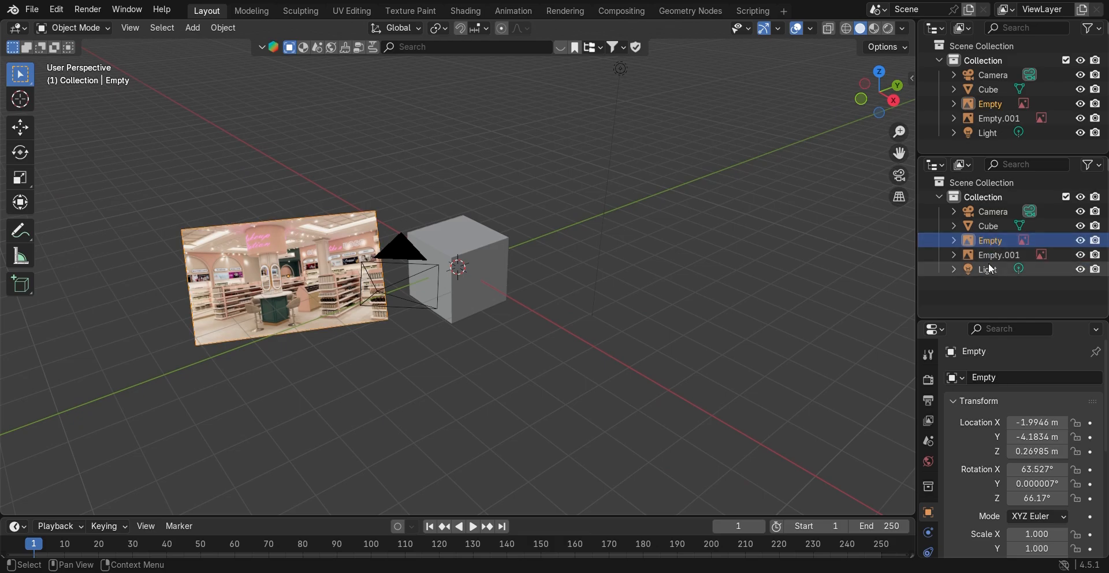
{"action": "left_click", "coordinate": [997, 254]}
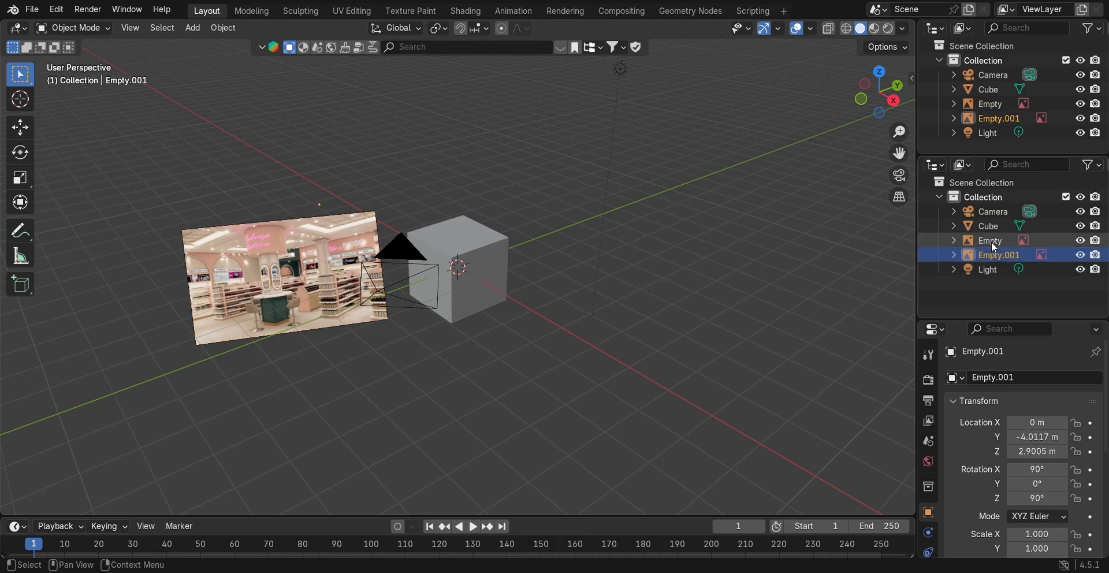
{"action": "left_click", "coordinate": [994, 241]}
{"action": "middle_click_drag", "start_coordinate": [215, 286], "coordinate": [323, 273]}
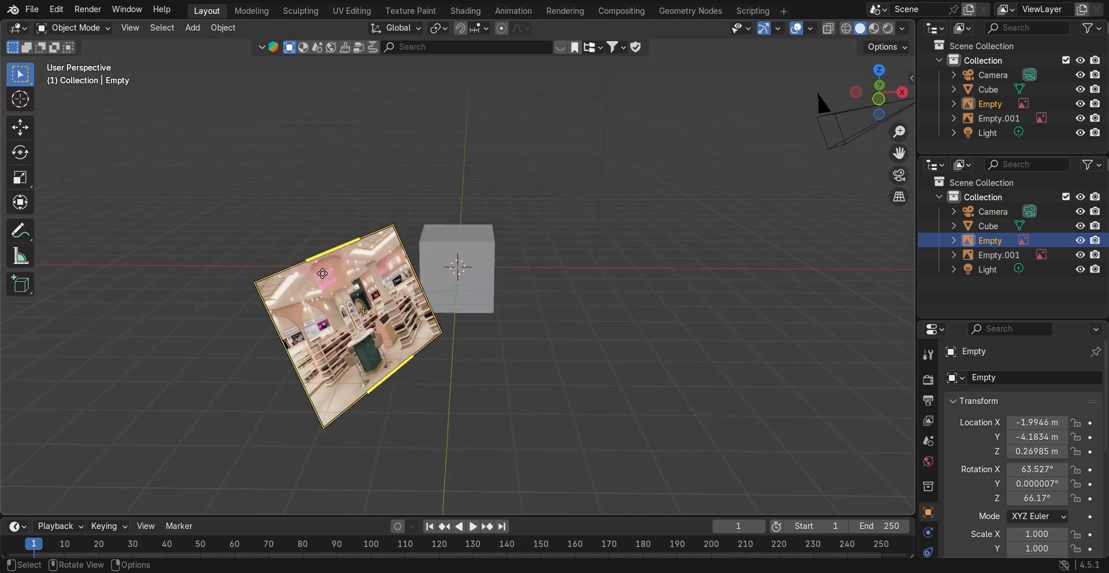
{"action": "left_click", "coordinate": [902, 93]}
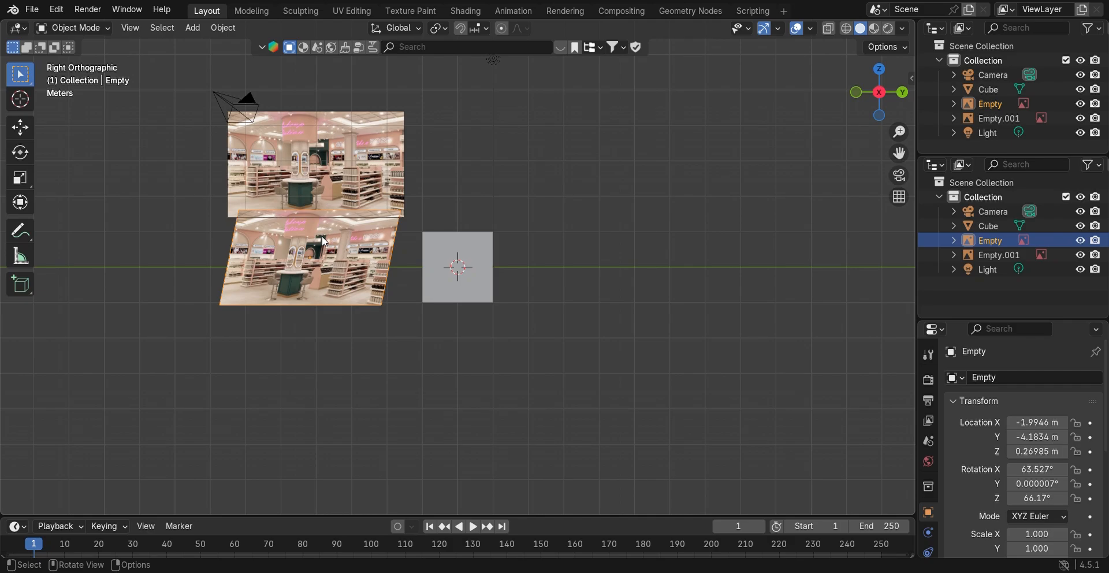
{"action": "middle_click_drag", "start_coordinate": [321, 236], "coordinate": [361, 293]}
{"action": "middle_click_drag", "start_coordinate": [411, 262], "coordinate": [428, 259]}
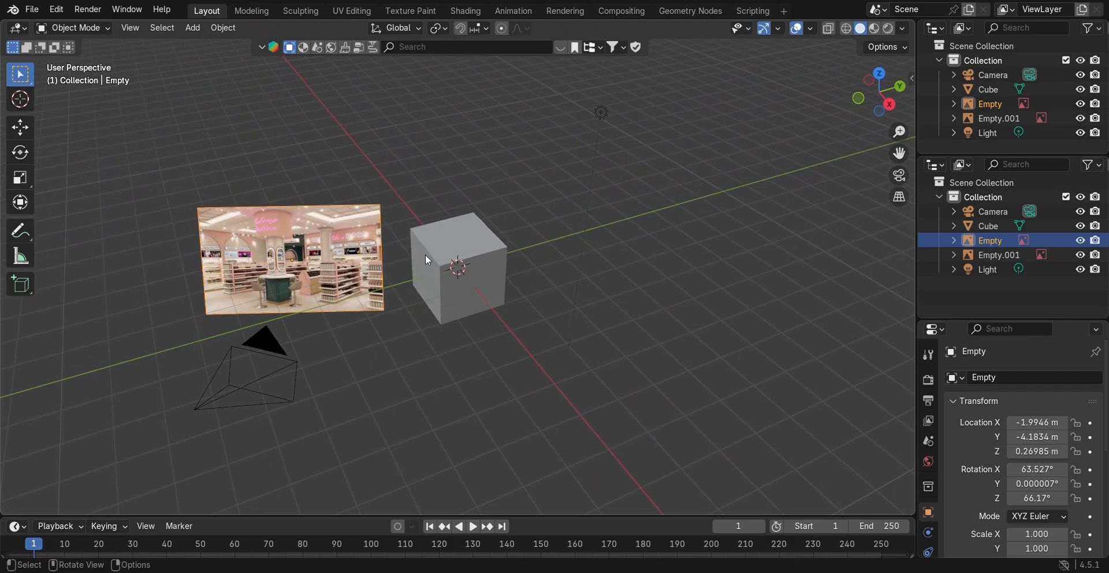
{"action": "scroll", "coordinate": [321, 257], "scroll_direction": "up", "scroll_amount": 4}
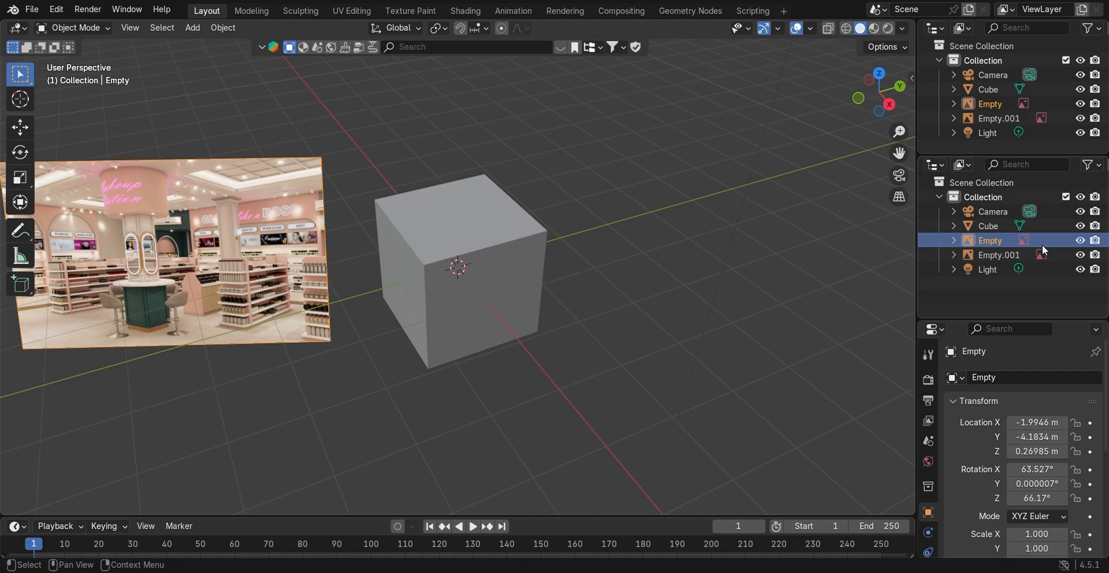
- Show the selectable restriction toggle in the lower Outliner
{"action": "left_click", "coordinate": [1095, 165]}
{"action": "left_click", "coordinate": [1099, 168]}
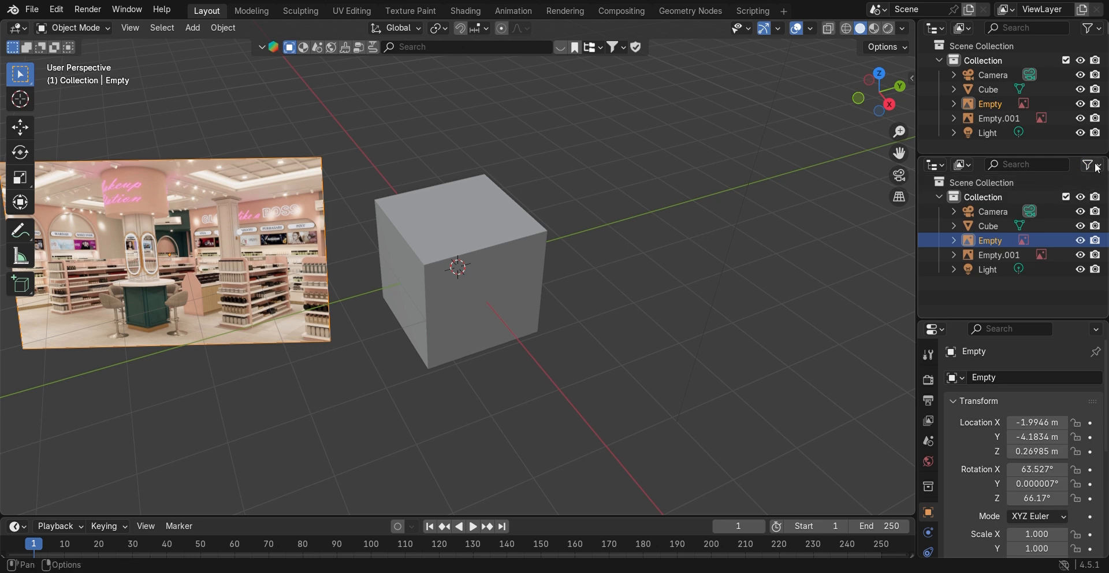
{"action": "left_click", "coordinate": [1098, 167]}
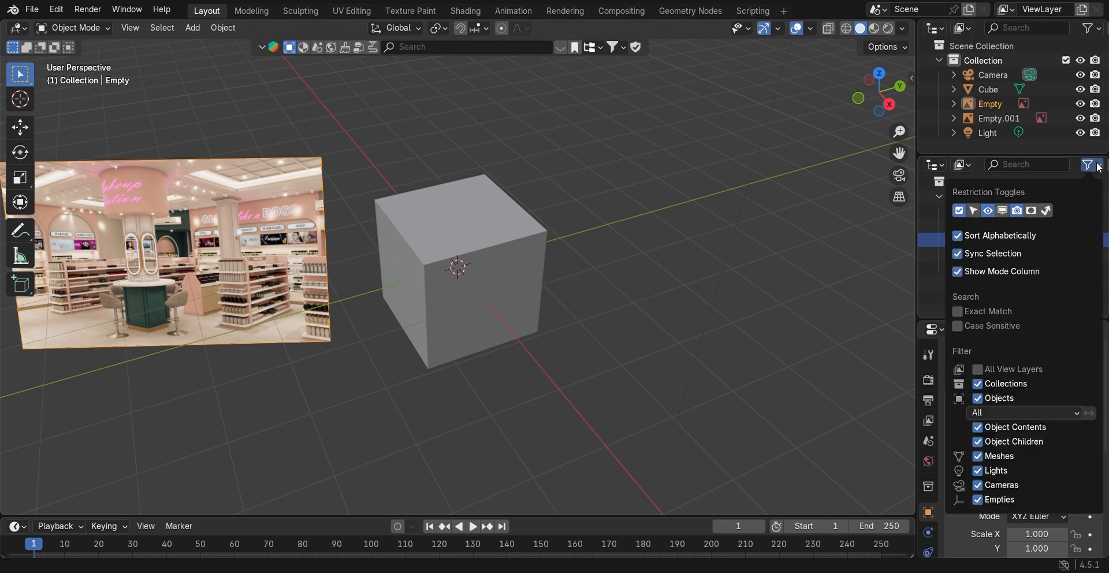
{"action": "left_click", "coordinate": [973, 210]}
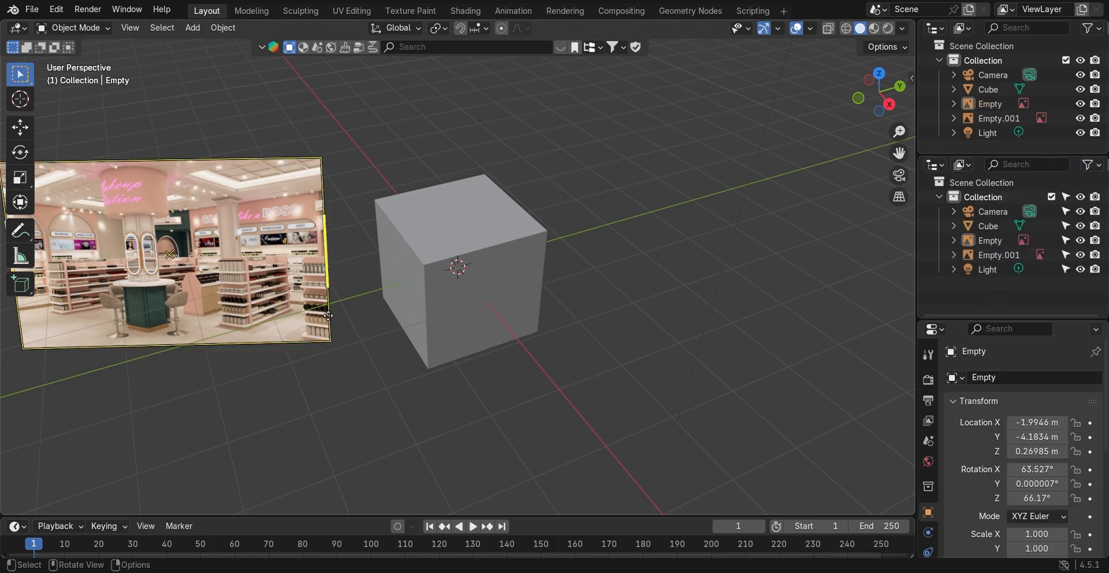
- Make the reference images Empty and Empty.001 unselectable in the viewport
{"action": "left_click", "coordinate": [289, 299]}
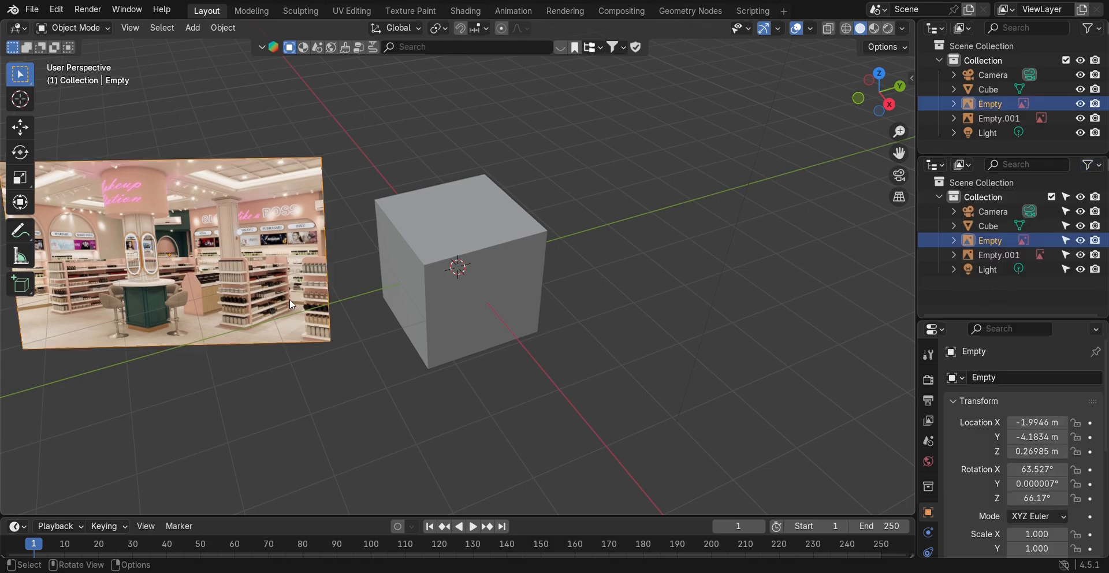
{"action": "left_click", "coordinate": [1066, 241]}
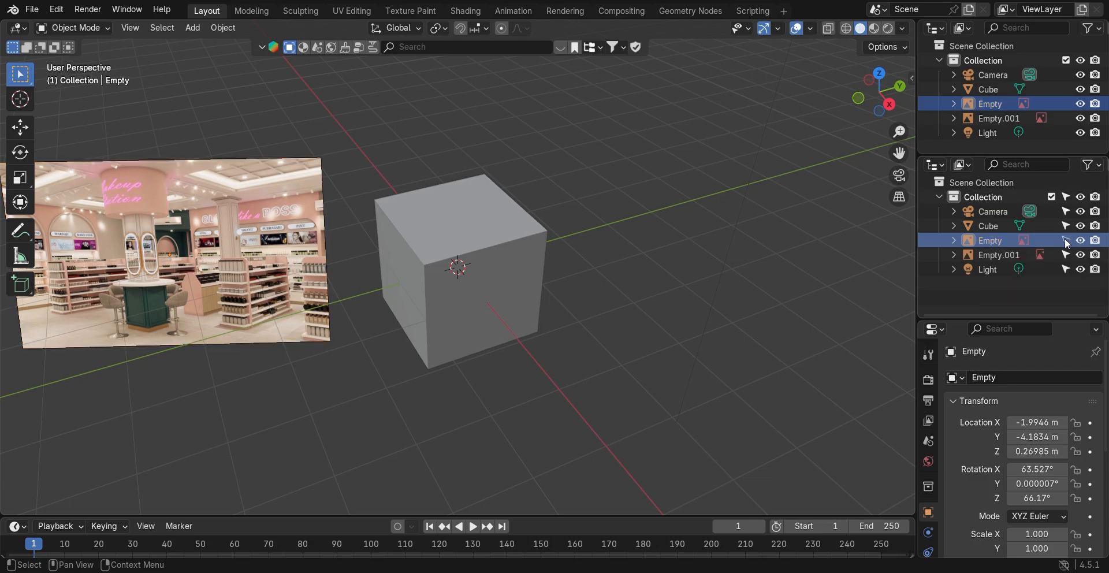
{"action": "left_click_drag", "start_coordinate": [314, 275], "coordinate": [299, 262]}
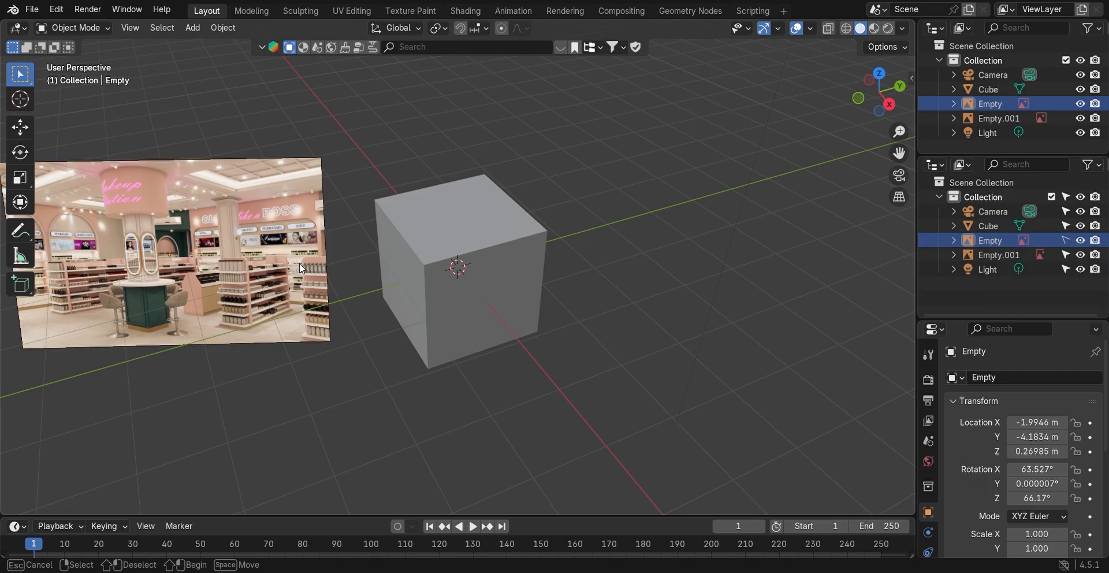
{"action": "left_click", "coordinate": [1065, 256]}
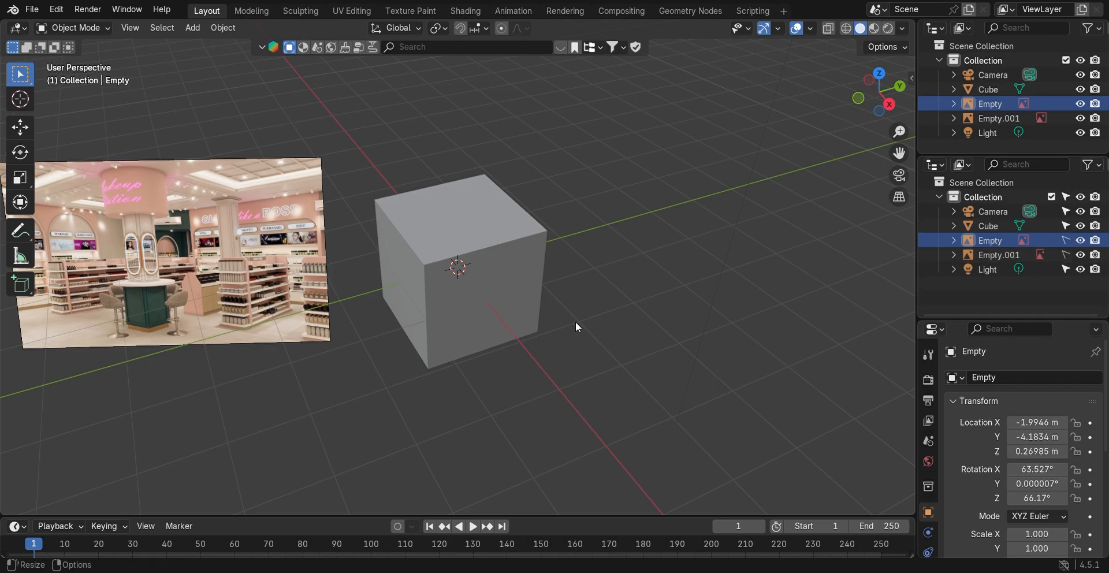
- Set the cube's dimensions to 7 m in X, 5 m in Y and 3.5 m in Z
{"action": "middle_click_drag", "start_coordinate": [256, 236], "coordinate": [301, 241]}
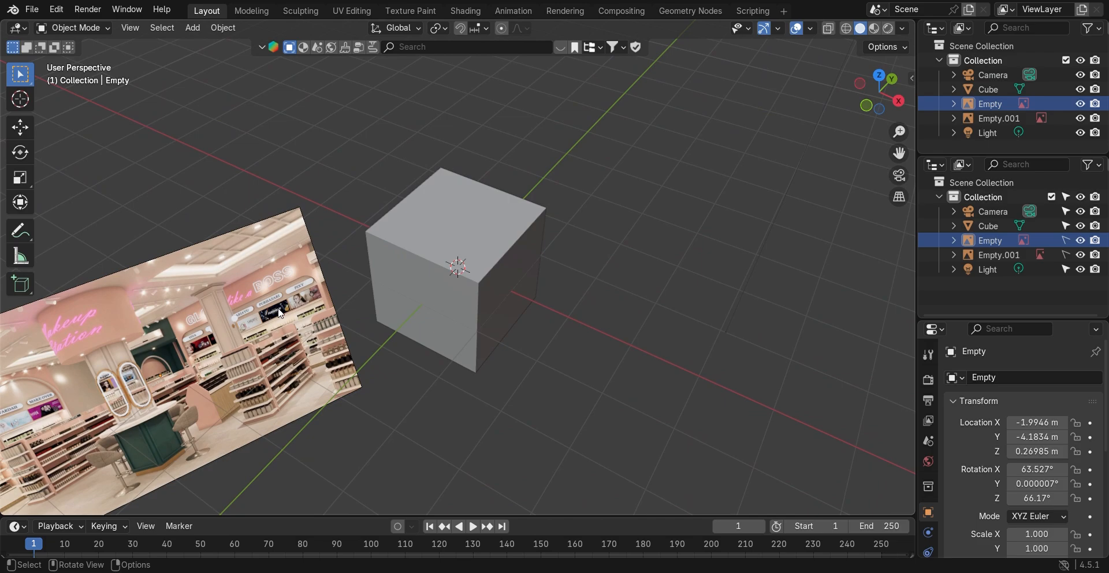
{"action": "left_click", "coordinate": [435, 272]}
{"action": "middle_click_drag", "start_coordinate": [436, 272], "coordinate": [494, 252]}
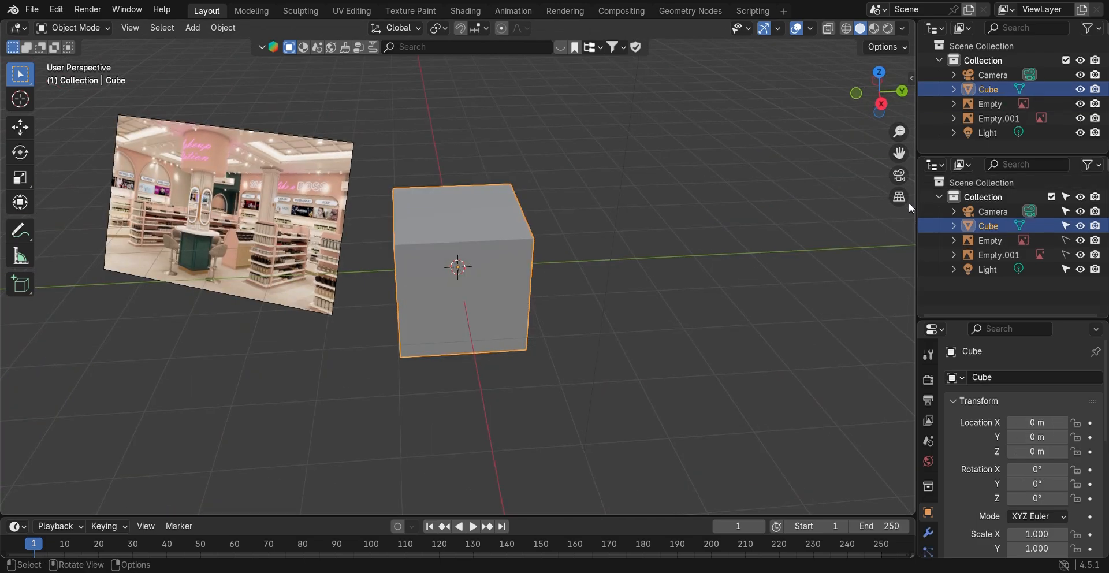
{"action": "key", "text": "n"}
{"action": "middle_click_drag", "start_coordinate": [607, 259], "coordinate": [458, 275]}
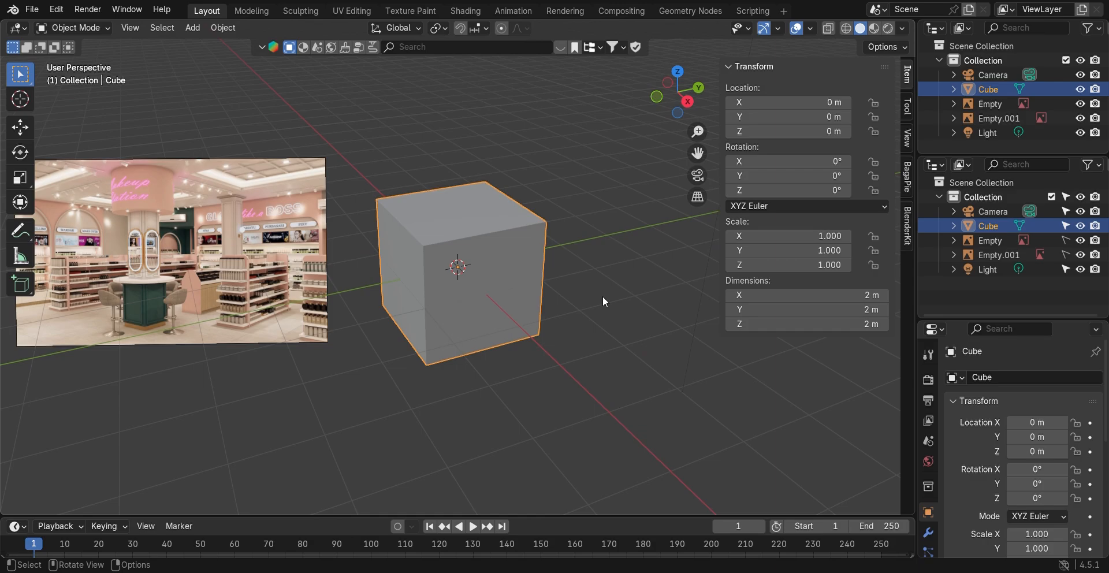
{"action": "left_click", "coordinate": [822, 304]}
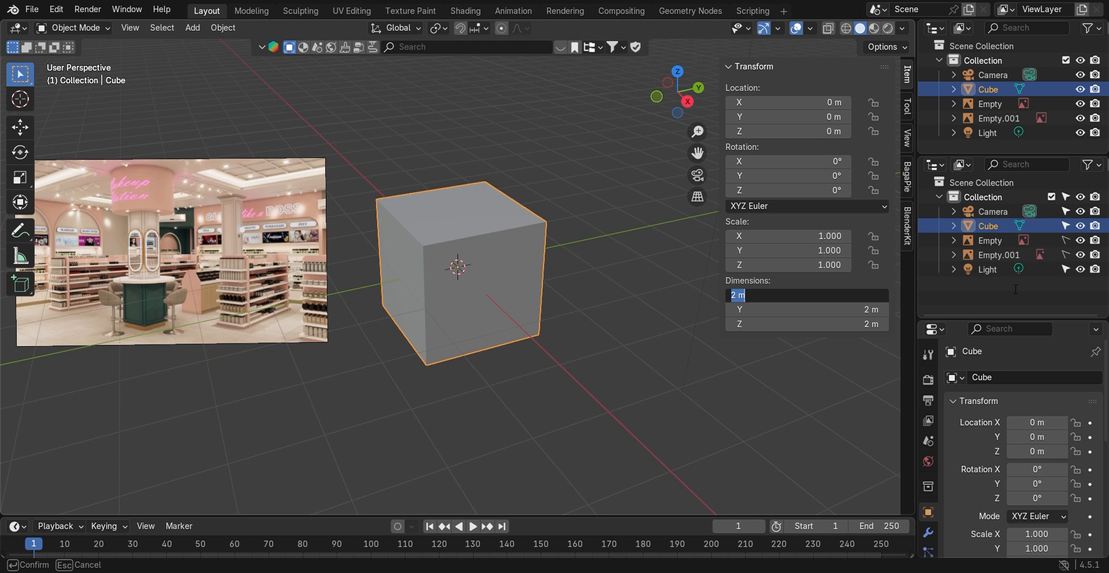
{"action": "type", "text": "7"}
{"action": "key", "text": "Tab"}
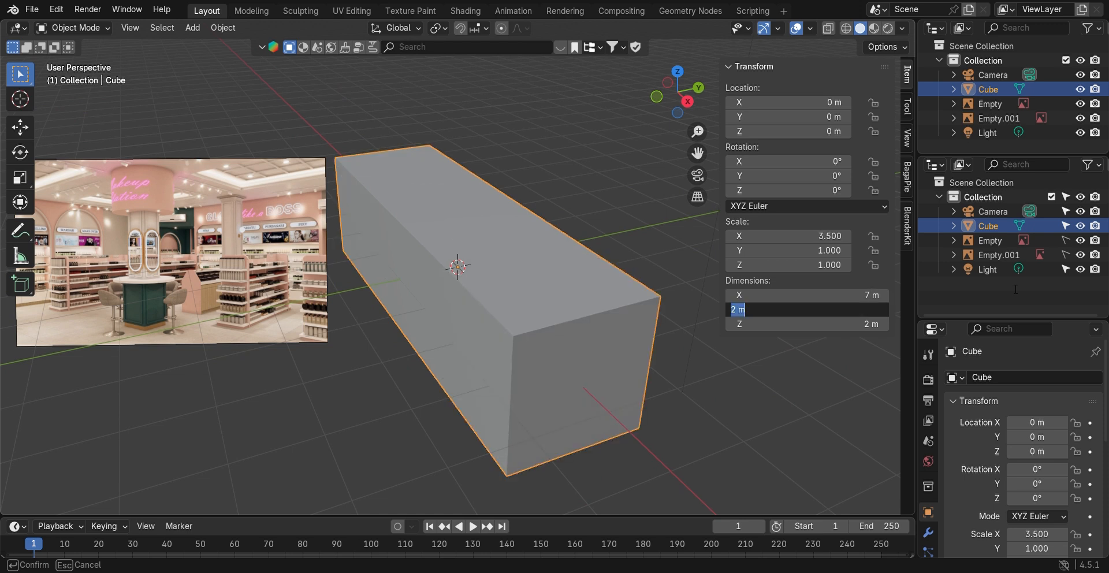
{"action": "type", "text": "5"}
{"action": "key", "text": "Return"}
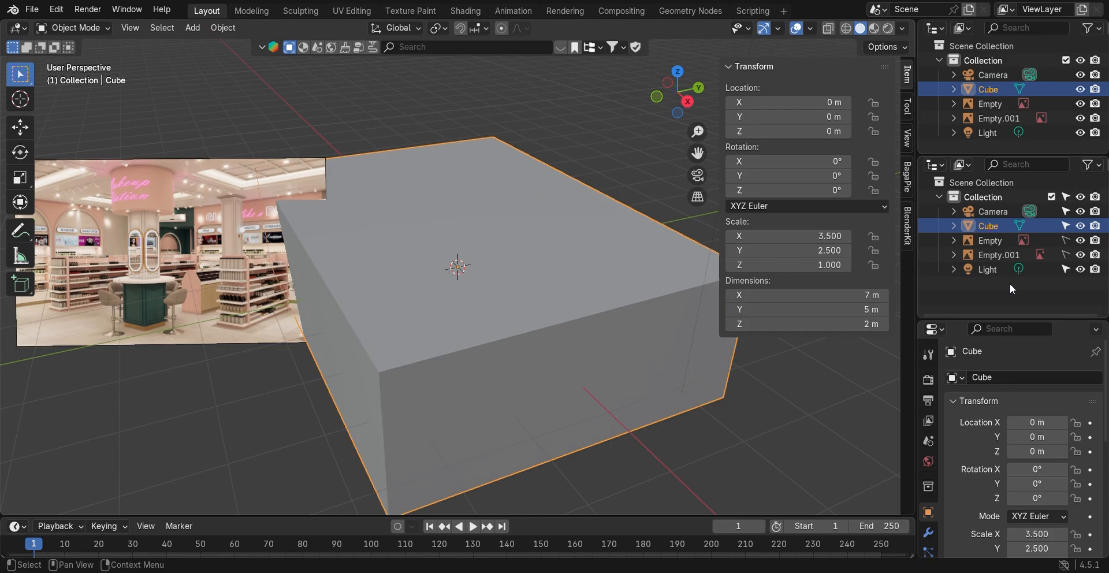
{"action": "left_click", "coordinate": [873, 325]}
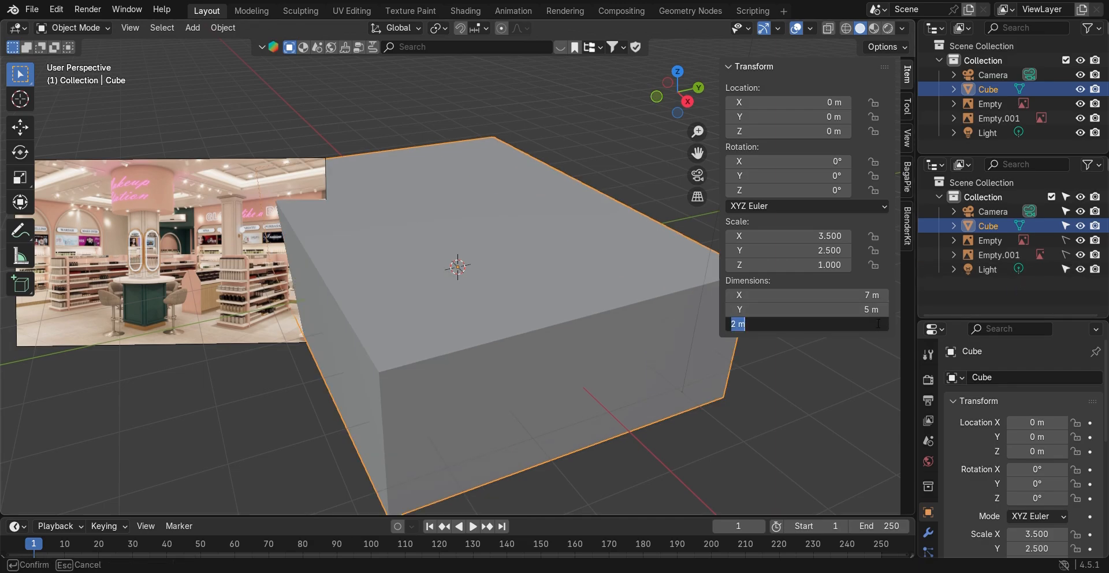
{"action": "type", "text": "3.5"}
{"action": "key", "text": "Return"}
- Delete the box's end face on the positive X side in Edit Mode to open the room, and return to Object Mode
{"action": "middle_click_drag", "start_coordinate": [511, 278], "coordinate": [447, 265]}
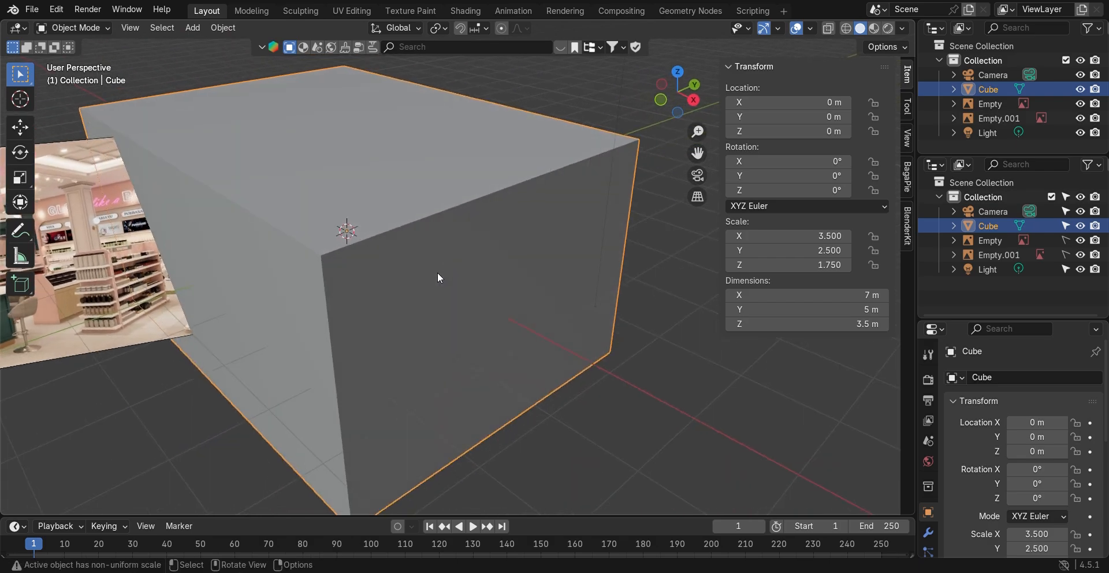
{"action": "scroll", "coordinate": [438, 272], "scroll_direction": "down", "scroll_amount": 2}
{"action": "middle_click_drag", "start_coordinate": [175, 301], "coordinate": [290, 279], "text": "shift"}
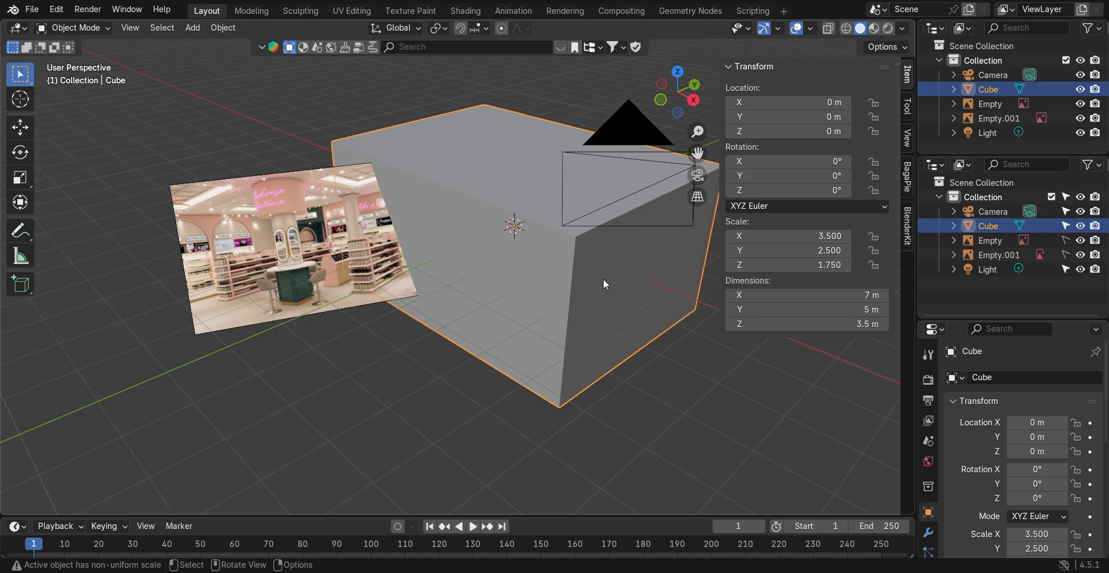
{"action": "key", "text": "Tab"}
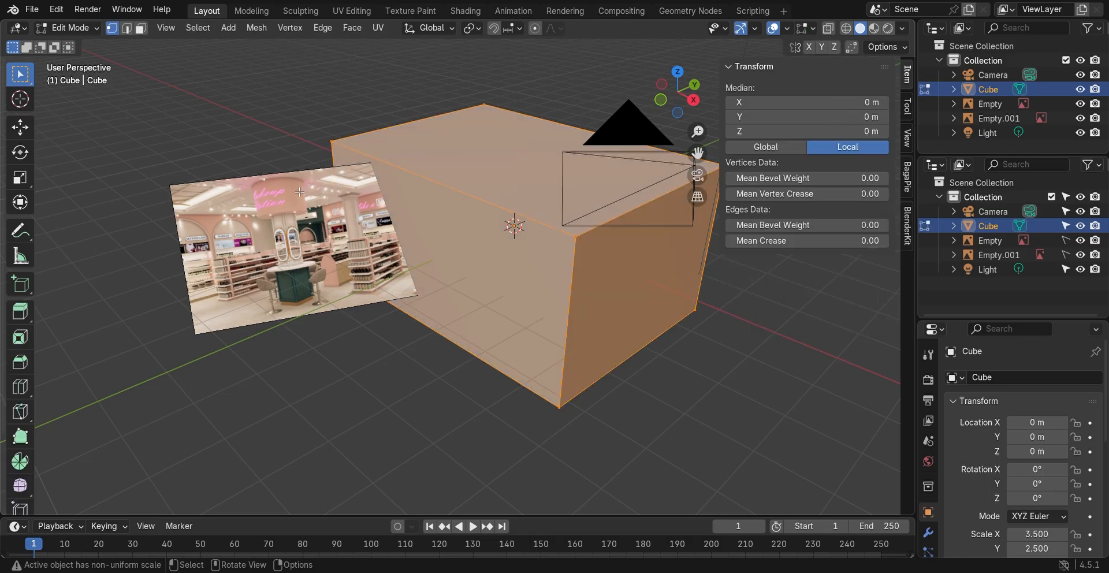
{"action": "left_click", "coordinate": [140, 30]}
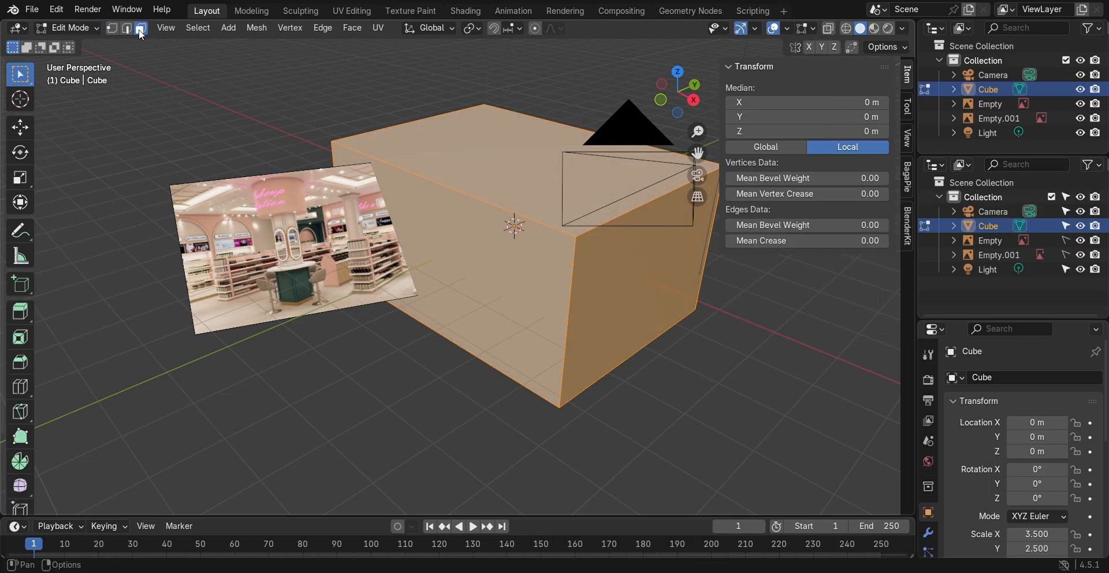
{"action": "left_click", "coordinate": [594, 317]}
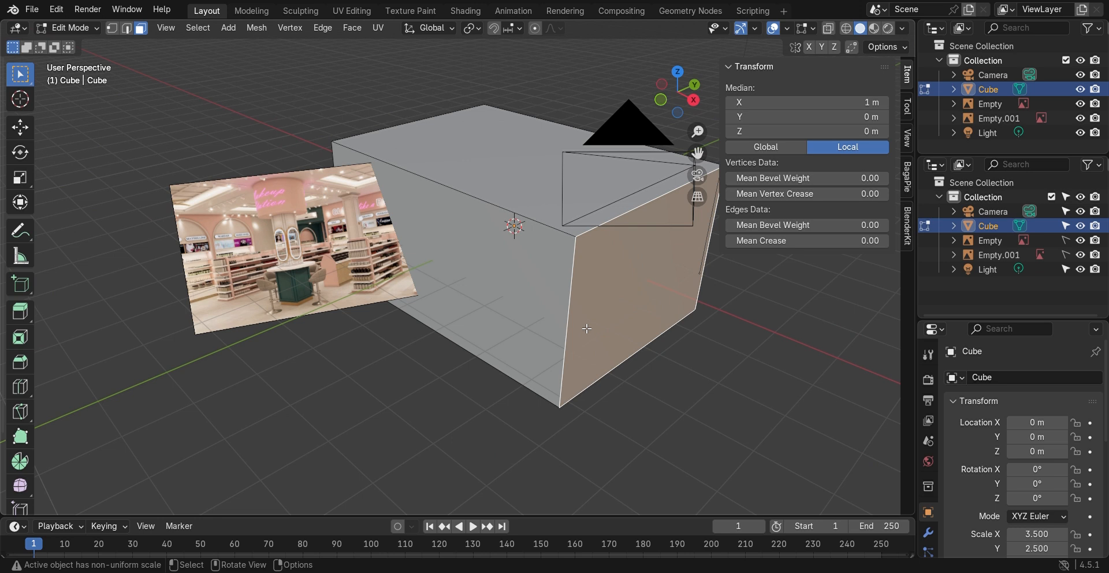
{"action": "key", "text": "x"}
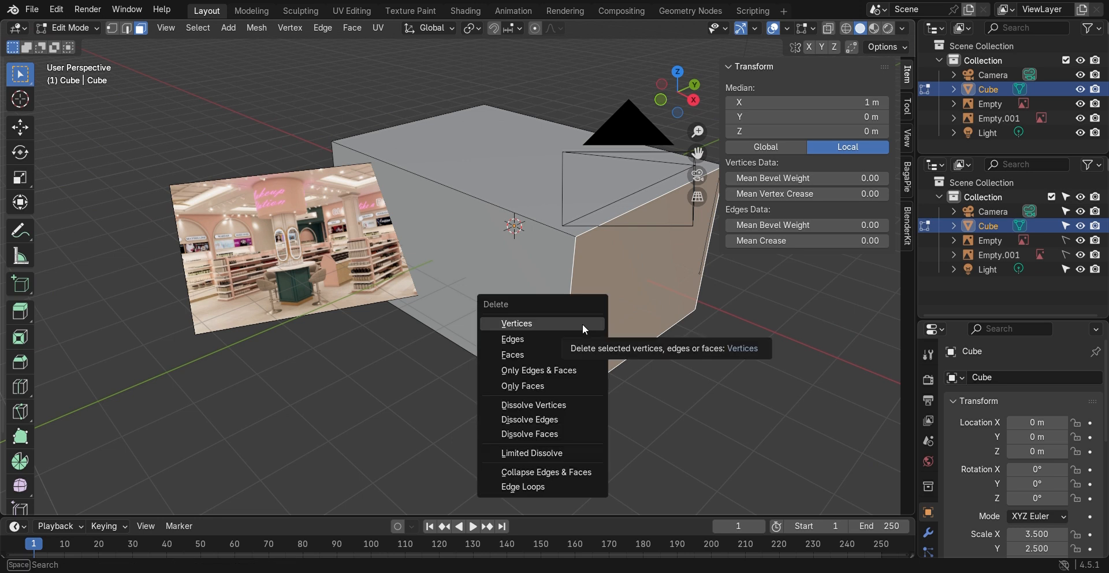
{"action": "left_click", "coordinate": [548, 356]}
{"action": "middle_click_drag", "start_coordinate": [561, 344], "coordinate": [576, 267]}
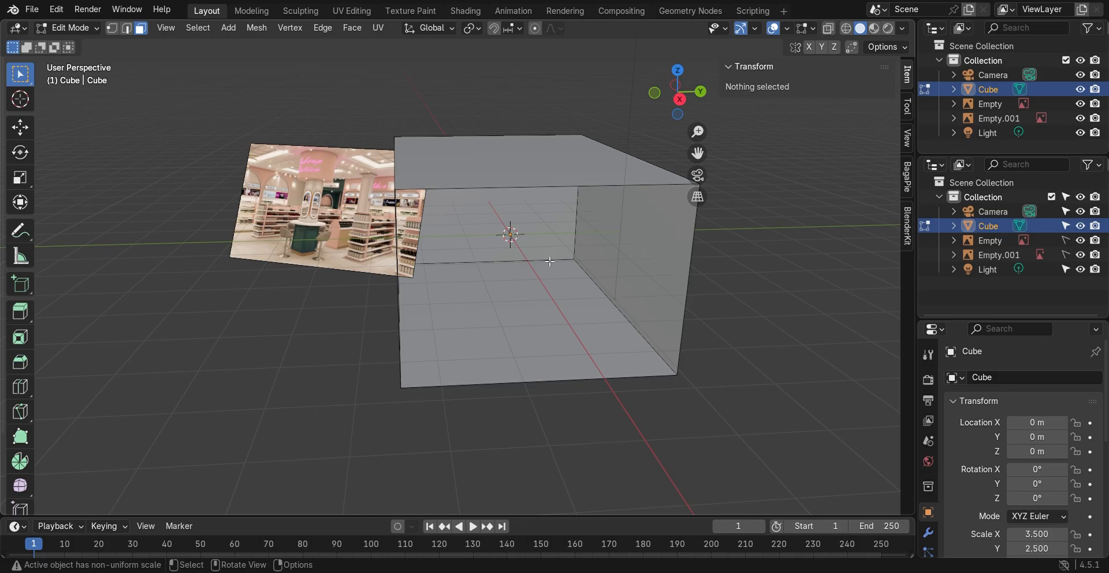
{"action": "key", "text": "Tab"}
{"action": "middle_click_drag", "start_coordinate": [507, 266], "coordinate": [537, 272]}
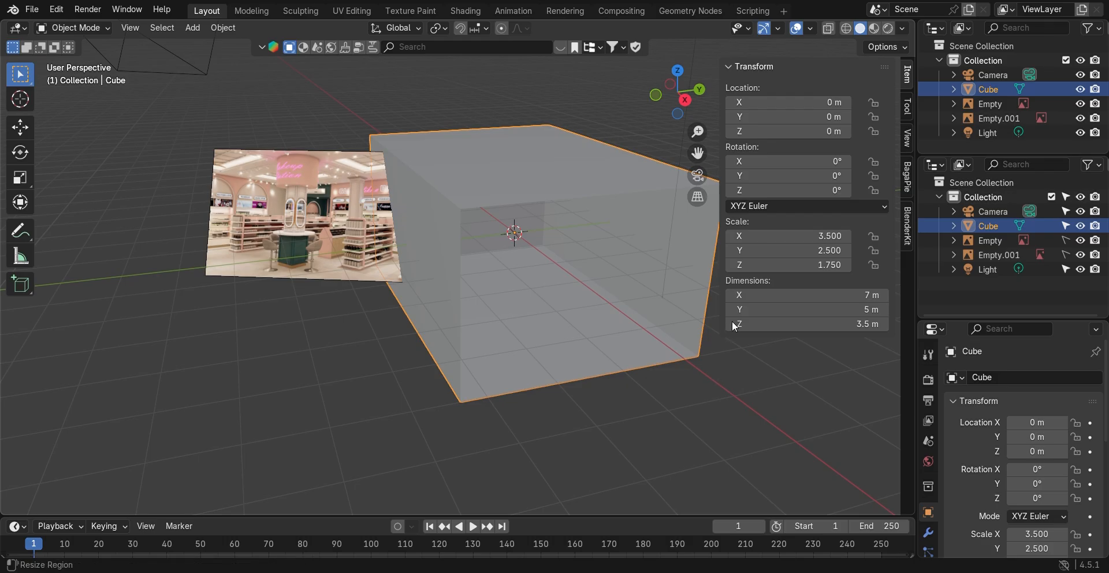
- Rename the Cube object as parede in the lower Outliner
{"action": "right_click", "coordinate": [998, 227]}
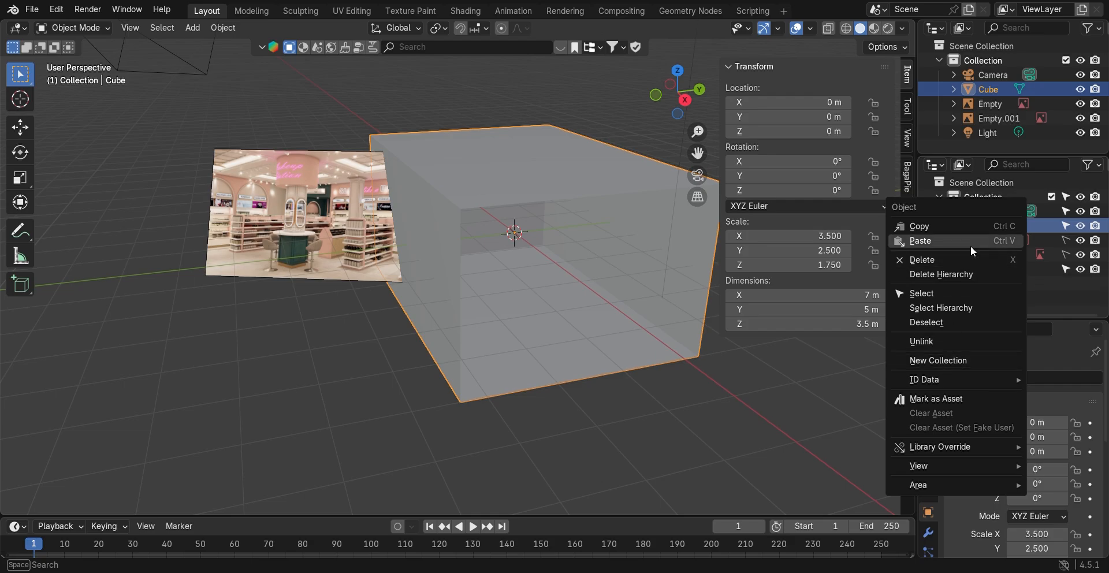
{"action": "key", "text": "Escape"}
{"action": "double_click", "coordinate": [996, 225]}
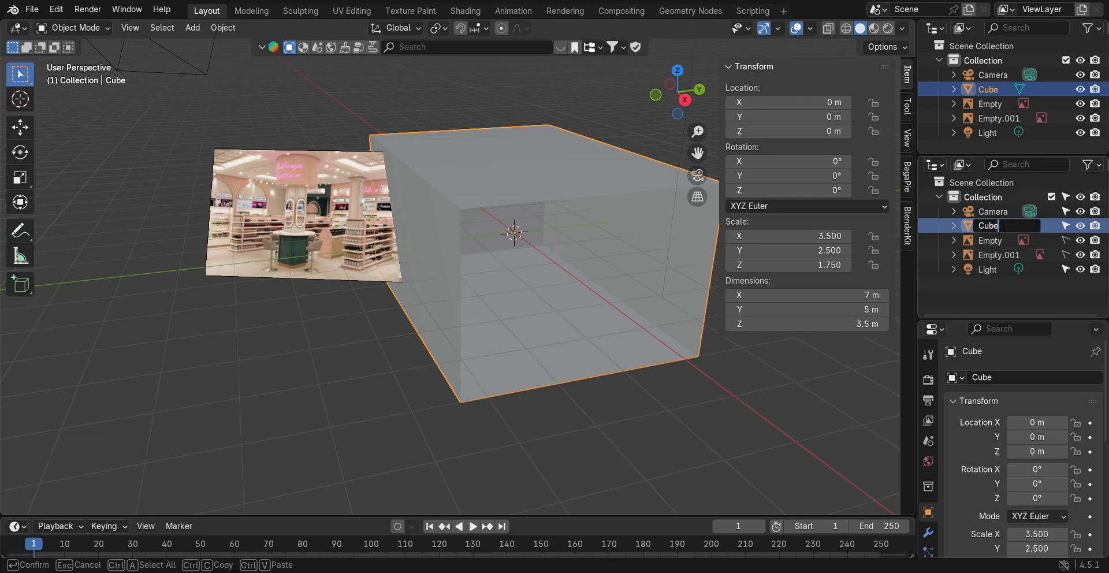
{"action": "type", "text": "parede"}
{"action": "key", "text": "Return"}
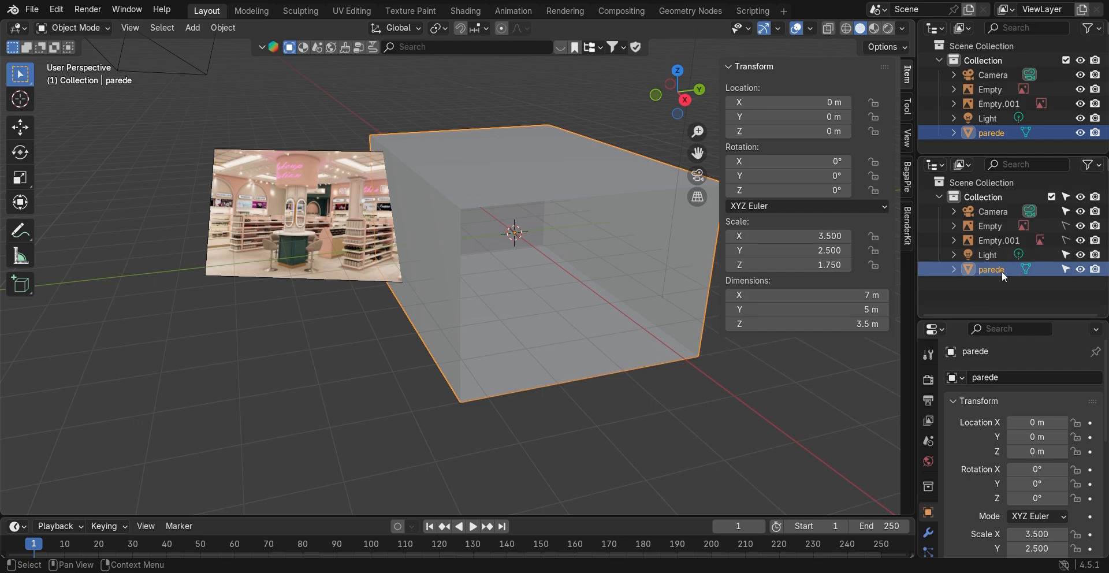
- Move parede into a new collection named estrutura, and toggle the original Collection's view layer exclusion on and off
{"action": "key", "text": "m"}
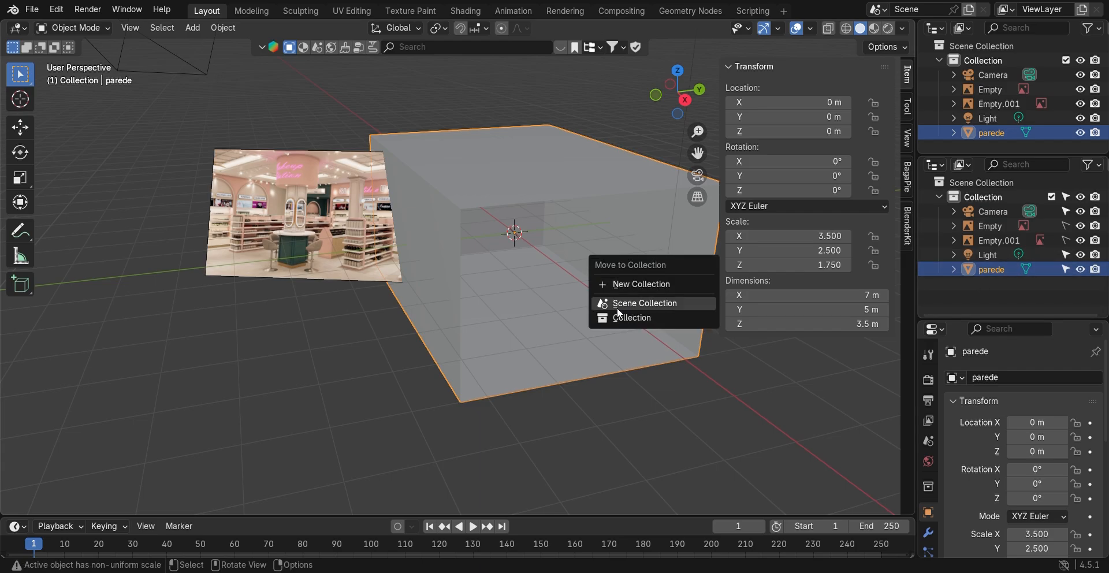
{"action": "left_click", "coordinate": [672, 288]}
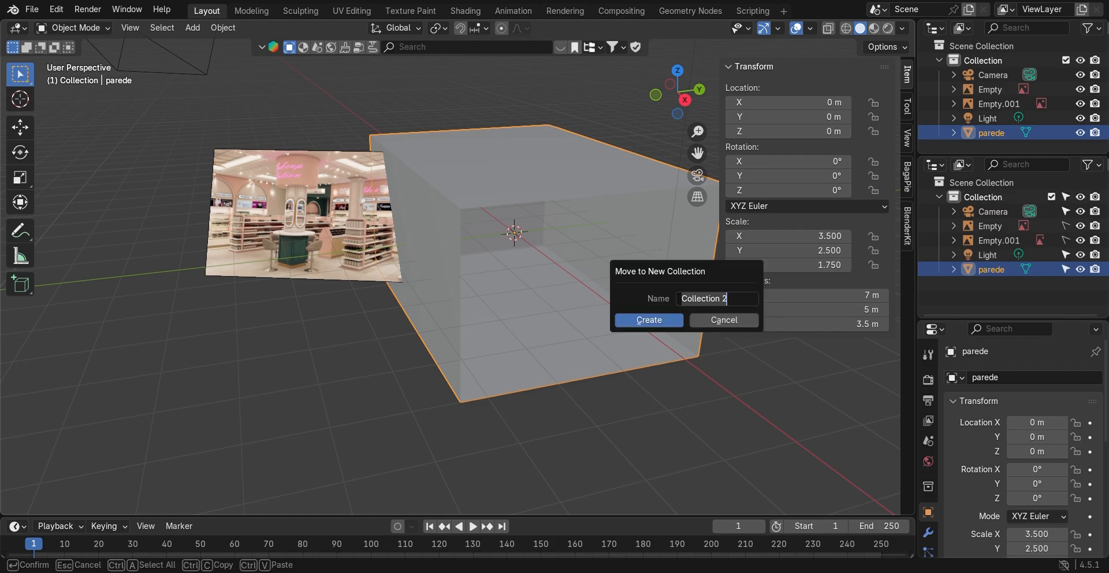
{"action": "type", "text": "estrutura"}
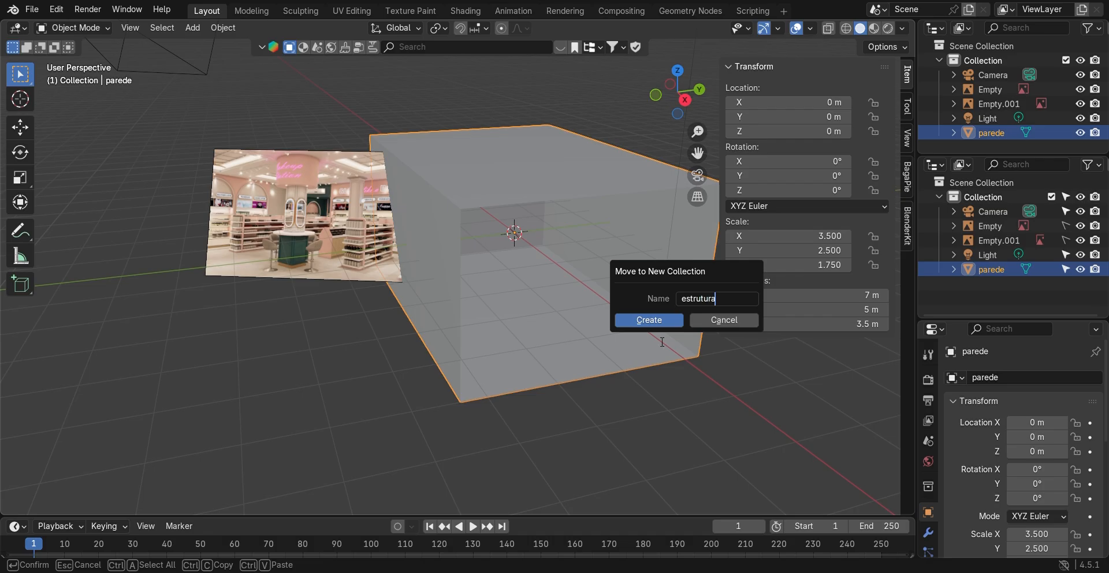
{"action": "left_click", "coordinate": [656, 319]}
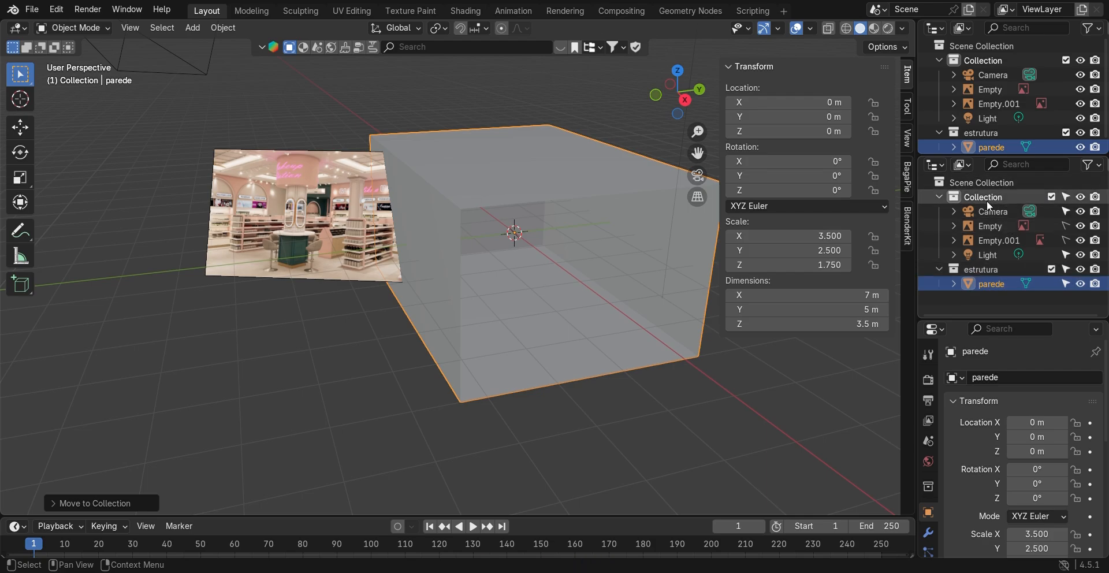
{"action": "left_click", "coordinate": [1052, 197]}
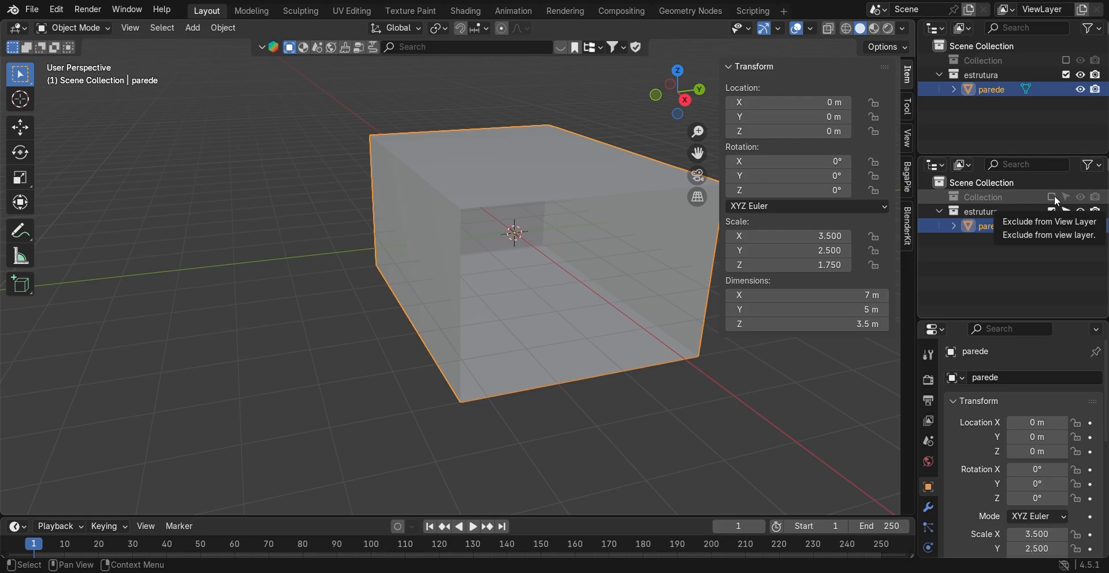
{"action": "left_click", "coordinate": [1053, 196]}
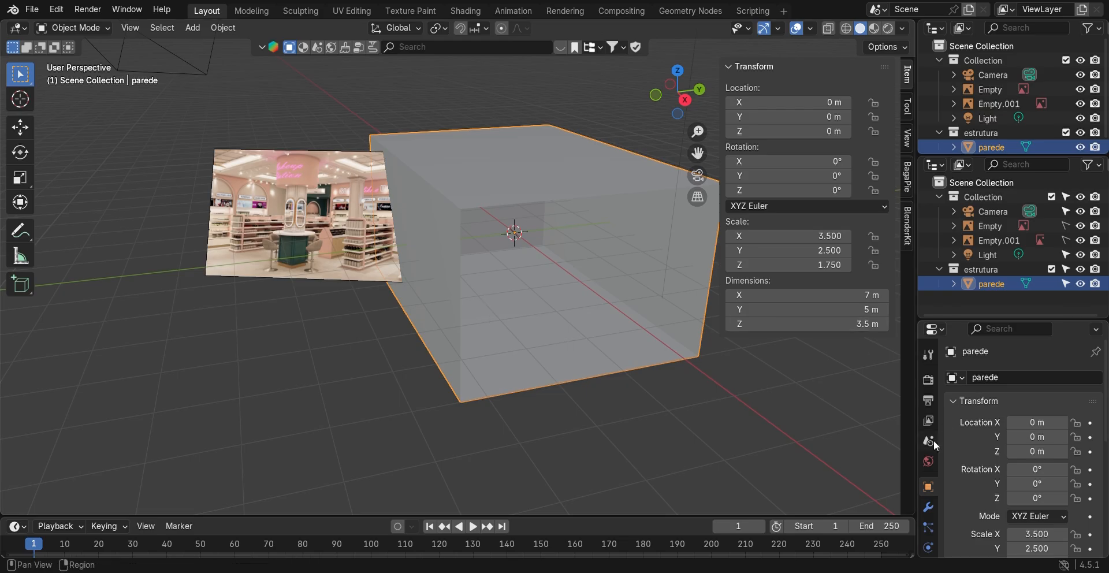
- Add a Solidify modifier to parede and set its thickness to 0.04 m
{"action": "left_click", "coordinate": [932, 508]}
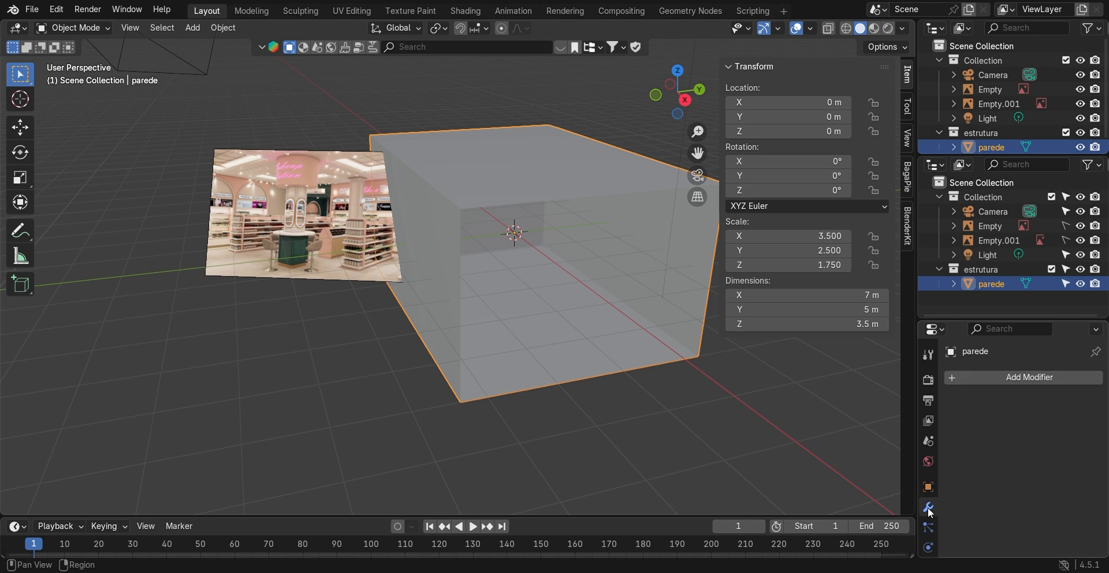
{"action": "left_click", "coordinate": [1008, 378]}
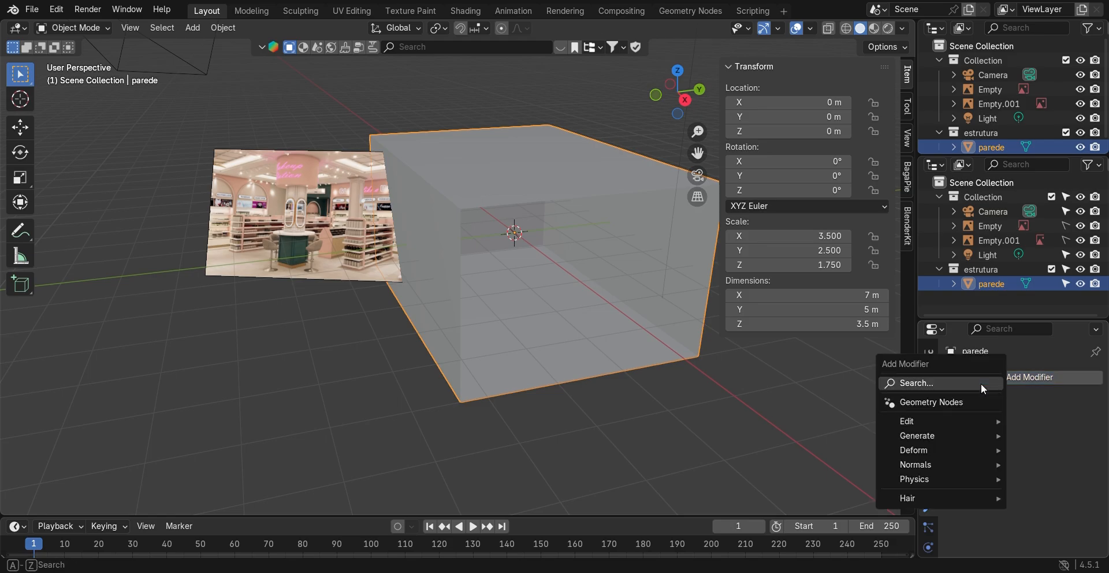
{"action": "mouse_move", "coordinate": [952, 435]}
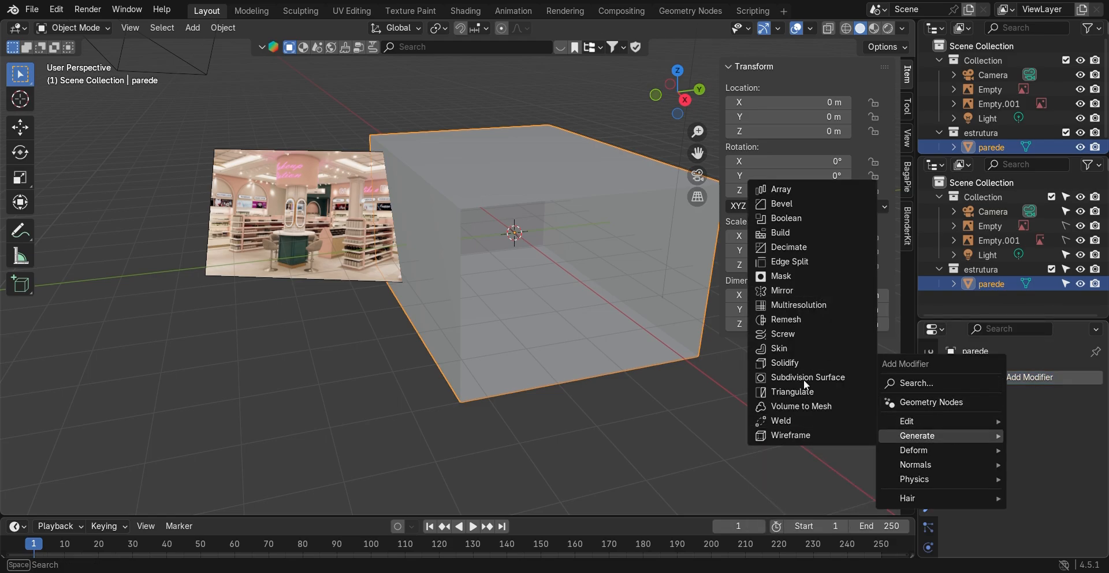
{"action": "left_click", "coordinate": [803, 365]}
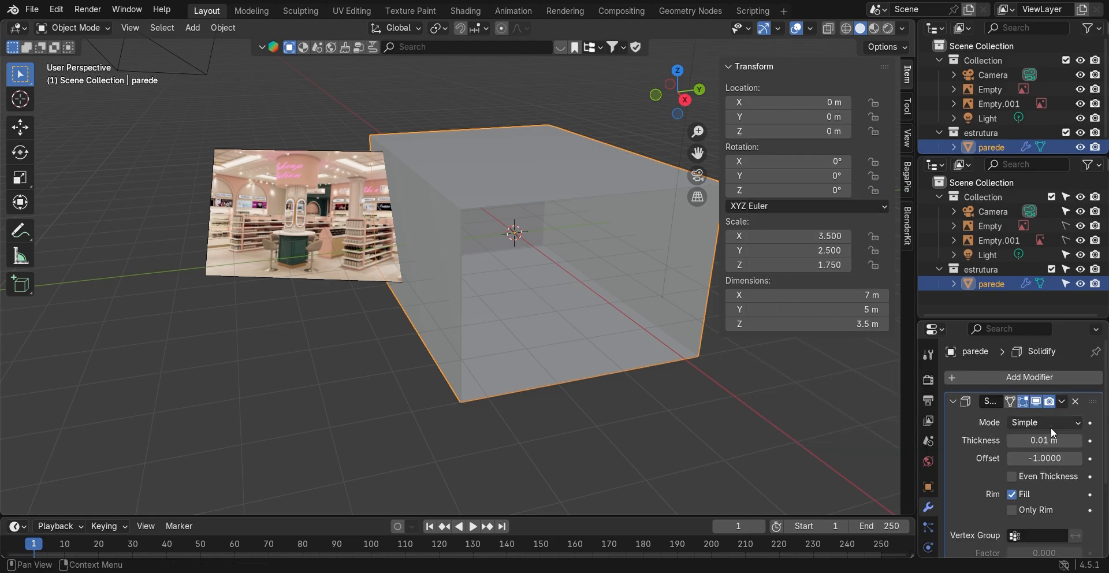
{"action": "scroll", "coordinate": [492, 424], "scroll_direction": "up", "scroll_amount": 1}
{"action": "middle_click_drag", "start_coordinate": [689, 404], "coordinate": [612, 325], "text": "shift"}
{"action": "scroll", "coordinate": [352, 435], "scroll_direction": "up", "scroll_amount": 2}
{"action": "scroll", "coordinate": [251, 447], "scroll_direction": "down", "scroll_amount": 2}
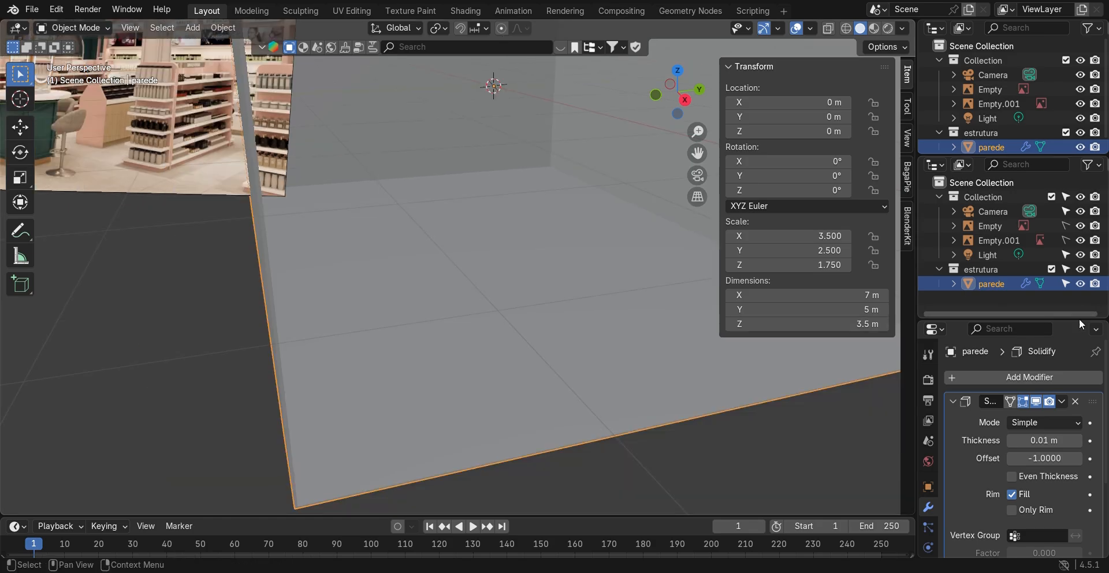
{"action": "mouse_move", "coordinate": [1082, 442]}
{"action": "left_mouse_down"}
{"action": "mouse_move", "coordinate": [1037, 442]}
{"action": "mouse_move", "coordinate": [1083, 442]}
{"action": "left_mouse_up"}
{"action": "middle_click_drag", "start_coordinate": [666, 270], "coordinate": [671, 269]}
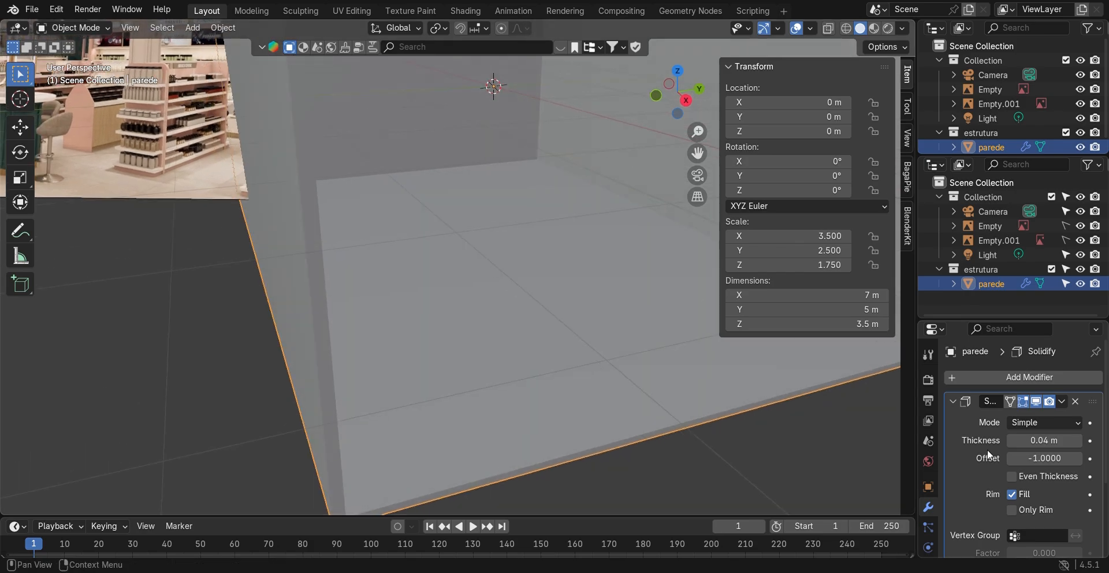
- Inspect the thickened room from outside and examine the central column and makeup station in the reference image
{"action": "left_click", "coordinate": [826, 473]}
{"action": "scroll", "coordinate": [605, 303], "scroll_direction": "down", "scroll_amount": 6}
{"action": "middle_click_drag", "start_coordinate": [605, 303], "coordinate": [531, 296]}
{"action": "left_click", "coordinate": [455, 319]}
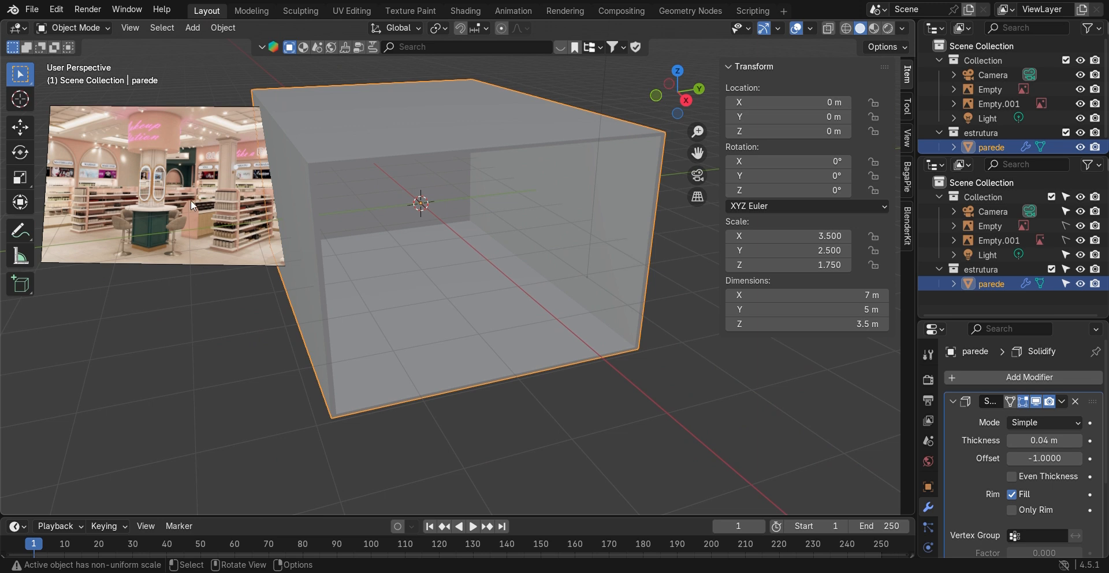
{"action": "middle_click_drag", "start_coordinate": [167, 196], "coordinate": [473, 318]}
{"action": "scroll", "coordinate": [199, 221], "scroll_direction": "up", "scroll_amount": 3}
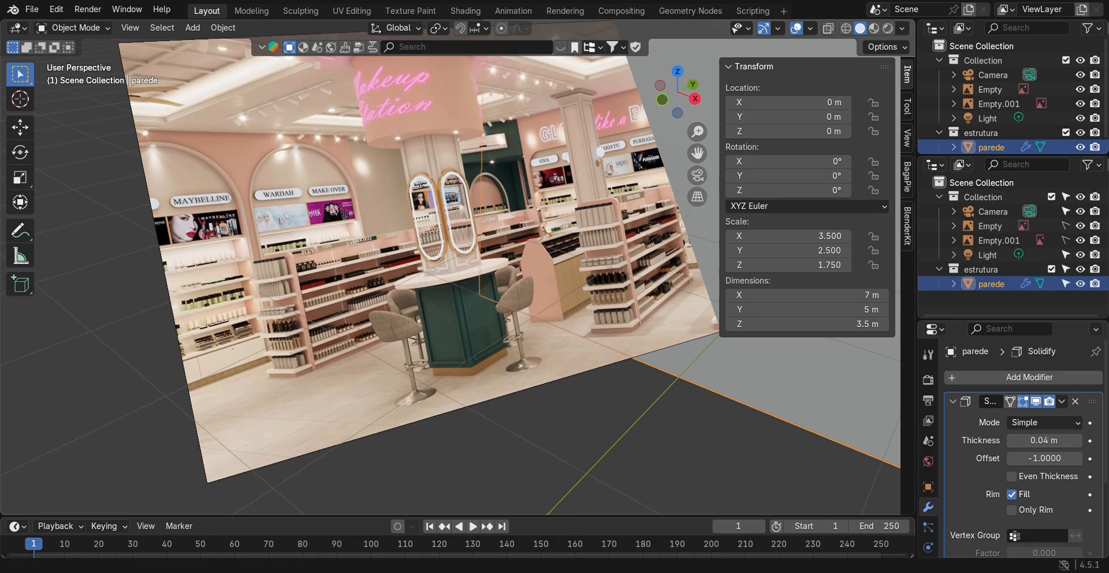
{"action": "scroll", "coordinate": [609, 421], "scroll_direction": "down", "scroll_amount": 5}
{"action": "middle_click_drag", "start_coordinate": [612, 297], "coordinate": [810, 243]}
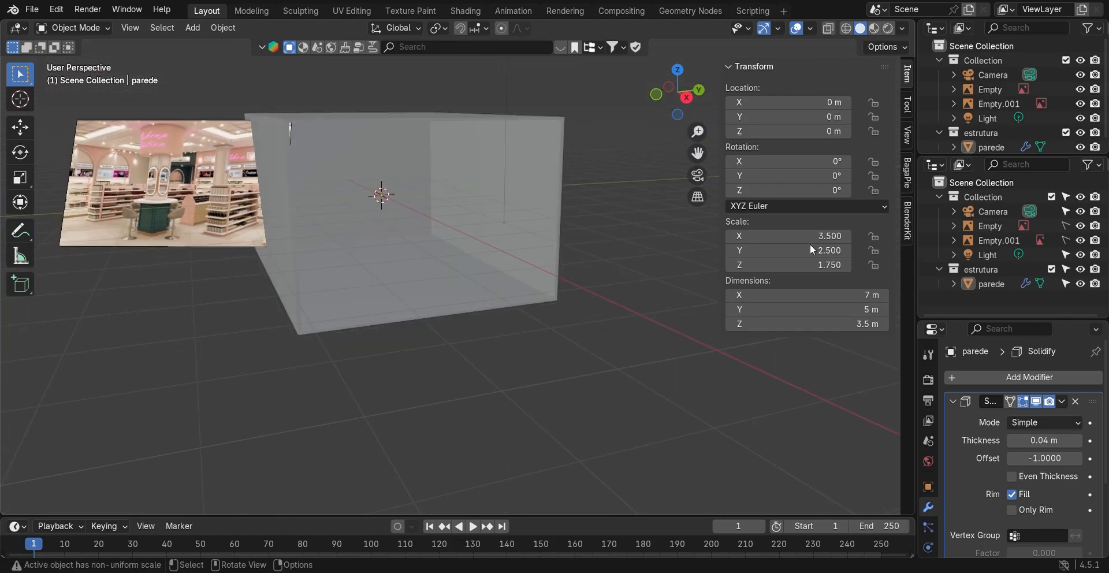
- Add a cube to the estrutura collection and scale it down uniformly to about 0.64 m
{"action": "left_click", "coordinate": [982, 269]}
{"action": "middle_click_drag", "start_coordinate": [431, 266], "coordinate": [456, 321]}
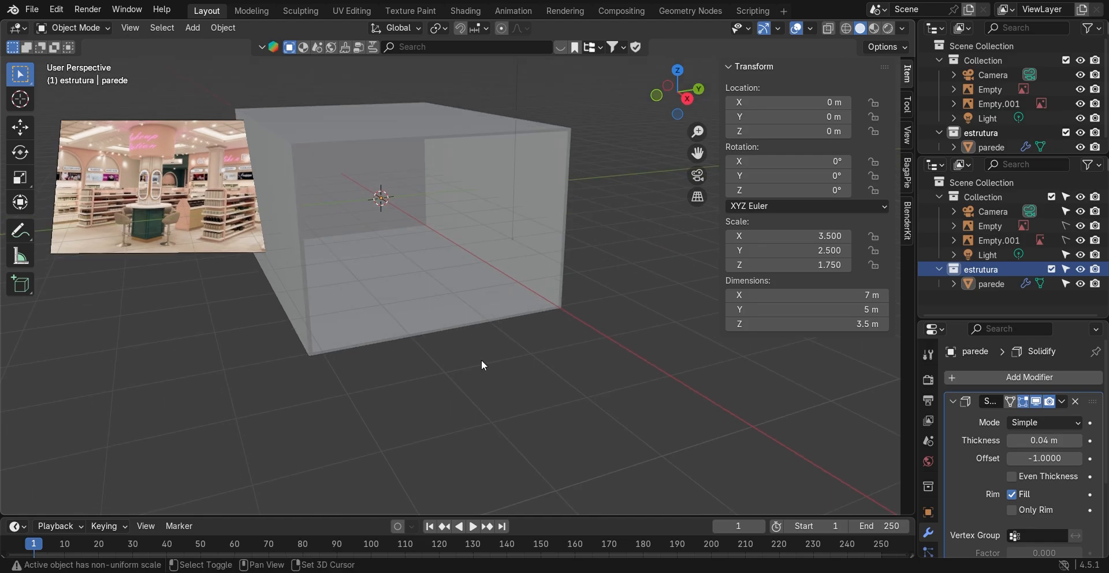
{"action": "key", "text": "shift+a"}
{"action": "mouse_move", "coordinate": [485, 277]}
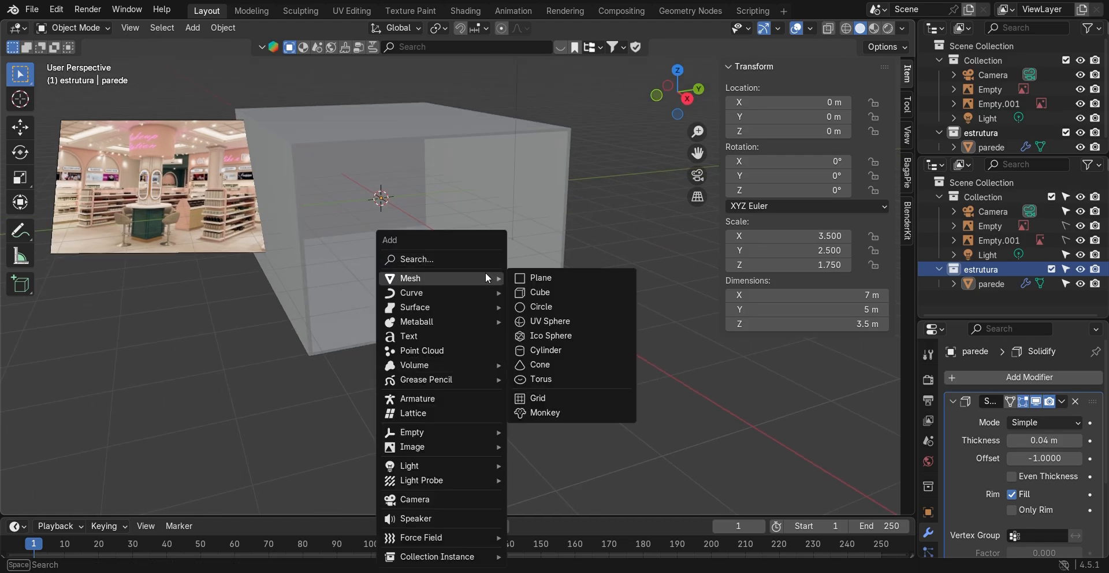
{"action": "left_click", "coordinate": [548, 292]}
{"action": "key", "text": "s"}
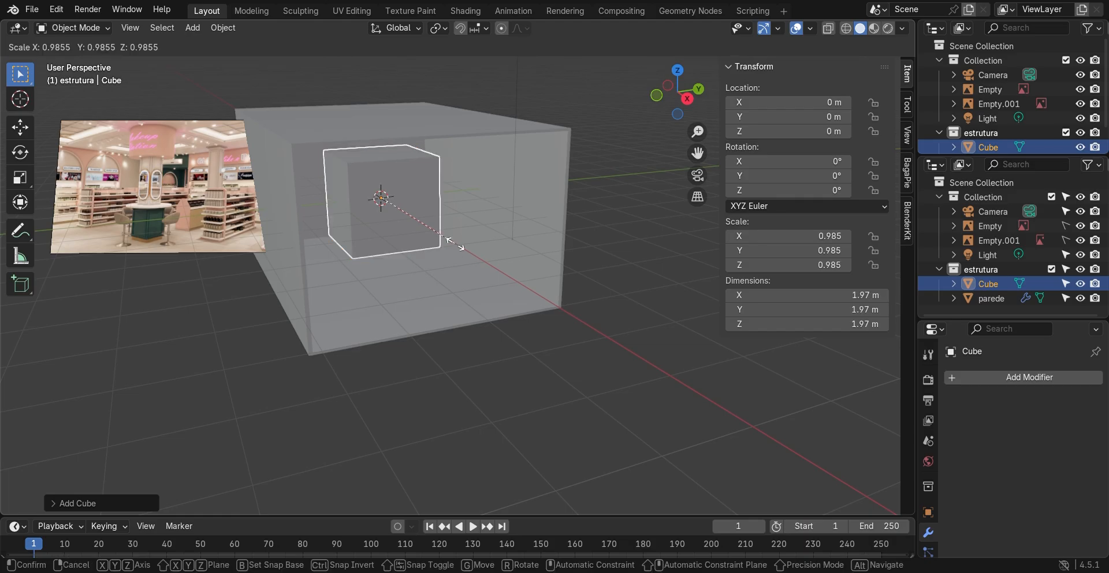
{"action": "left_click", "coordinate": [403, 216]}
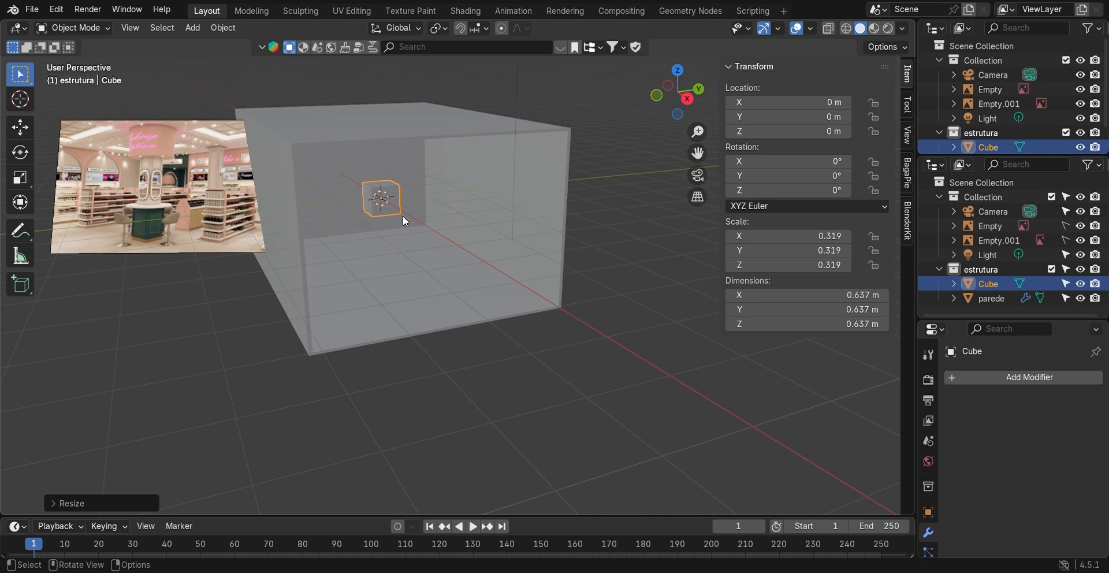
- Set the new cube's dimensions to 0.45 m in X, 0.45 m in Y and 3.5 m in Z to form a column
{"action": "left_click", "coordinate": [854, 295]}
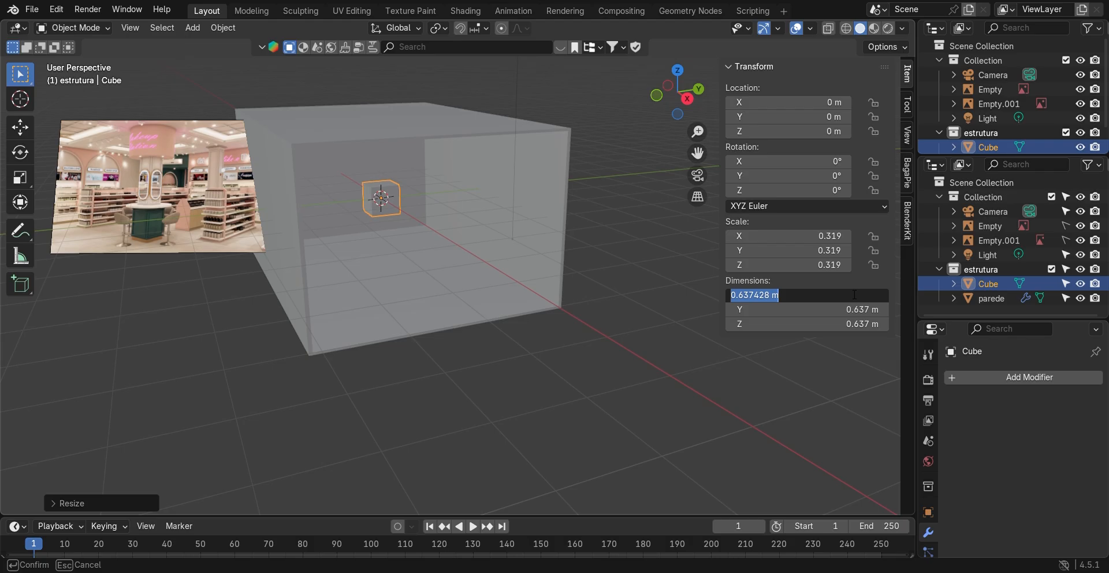
{"action": "type", "text": "0.45"}
{"action": "key", "text": "Tab"}
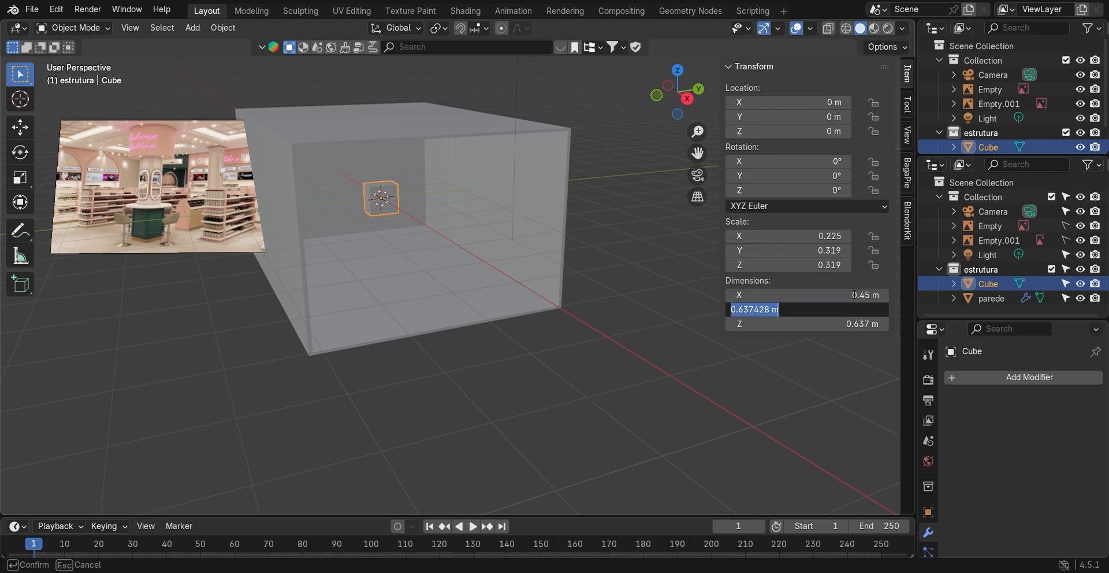
{"action": "type", "text": "0.45"}
{"action": "key", "text": "Tab"}
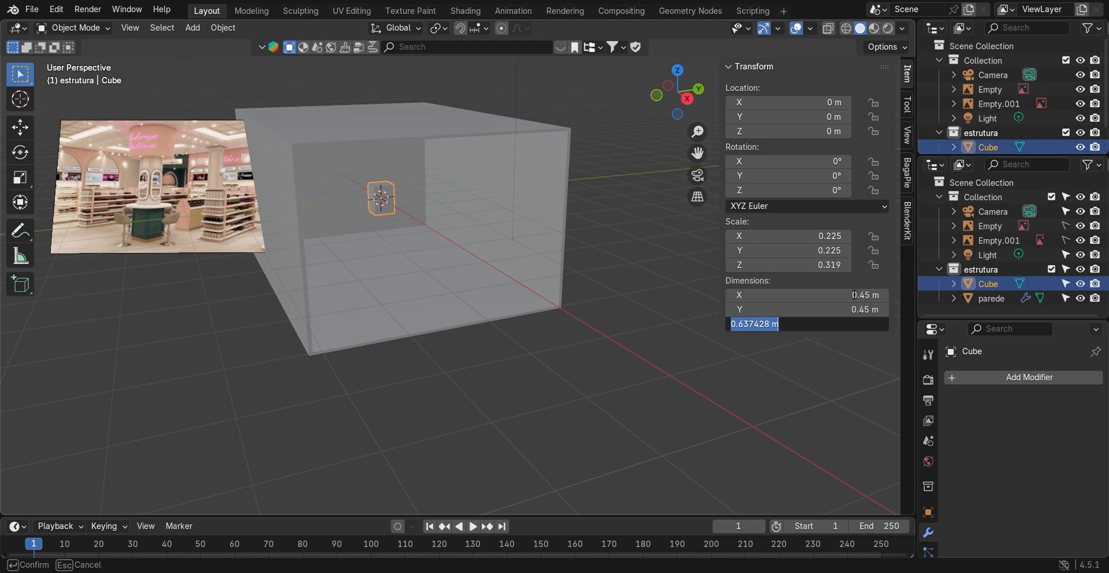
{"action": "type", "text": "3.5"}
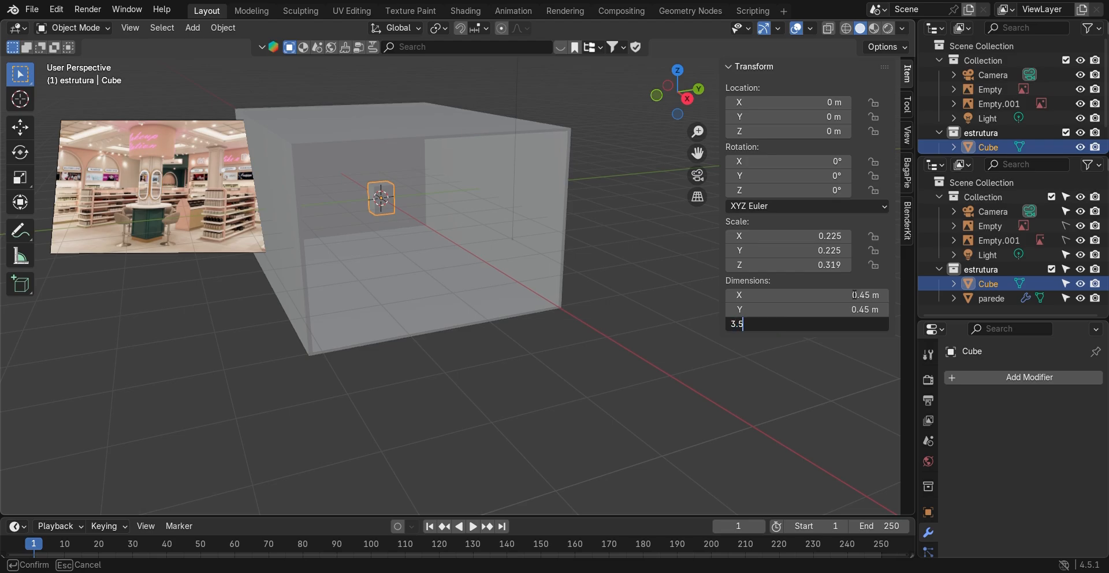
{"action": "key", "text": "Return"}
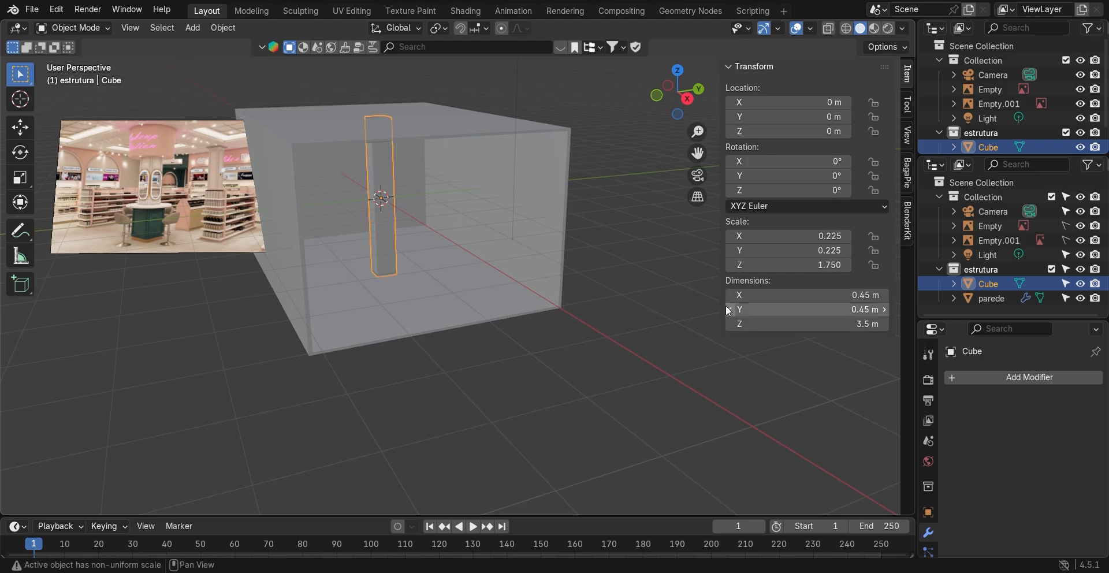
- Check in wireframe from the right orthographic view how the column's ends meet the room's floor and ceiling
{"action": "left_click", "coordinate": [688, 99]}
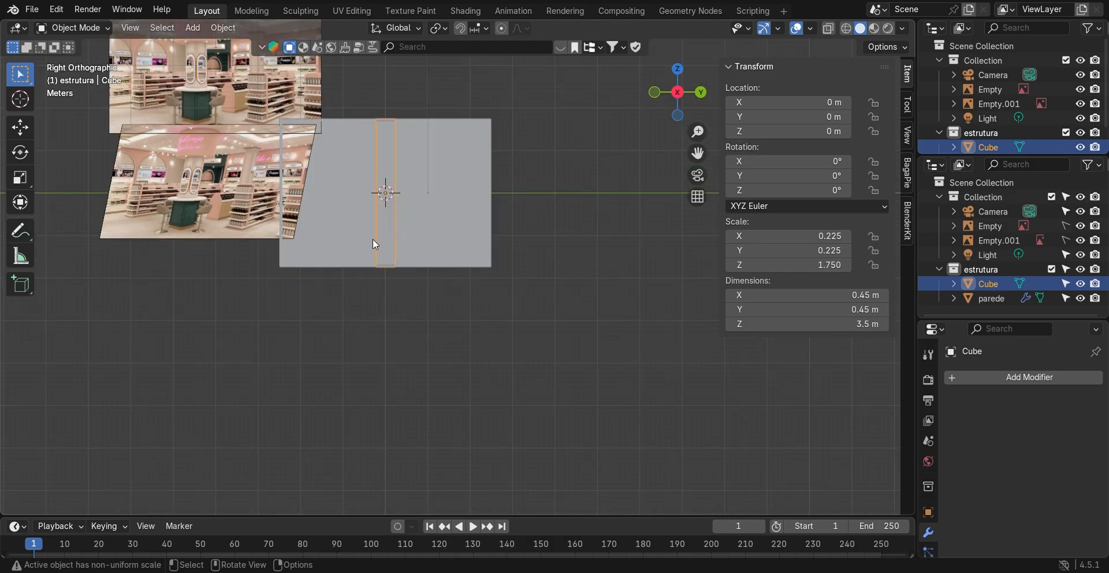
{"action": "middle_click_drag", "start_coordinate": [474, 212], "coordinate": [522, 276], "text": "shift"}
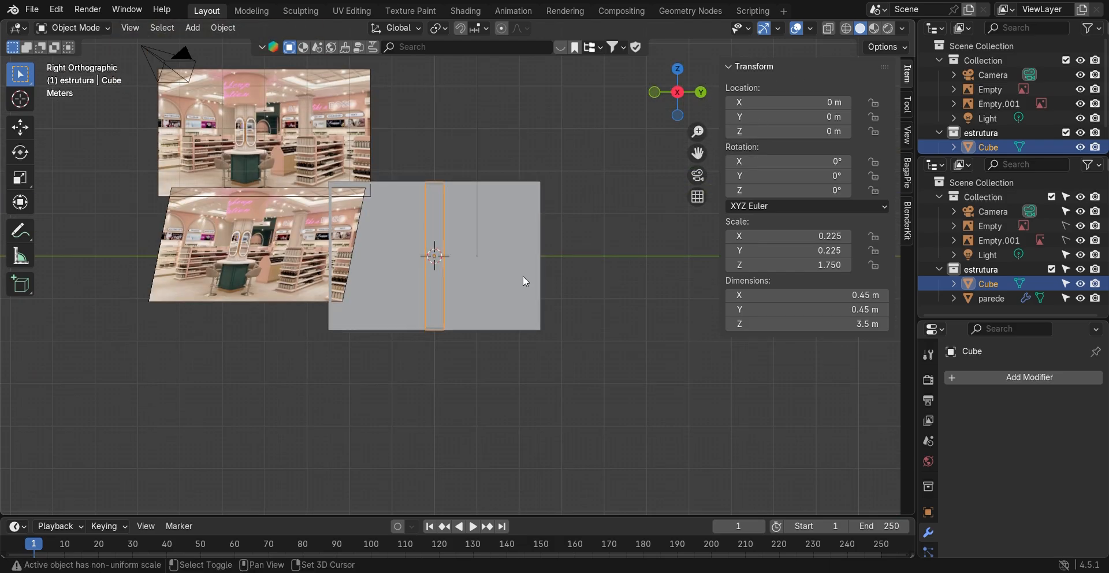
{"action": "scroll", "coordinate": [473, 268], "scroll_direction": "up", "scroll_amount": 3}
{"action": "middle_click_drag", "start_coordinate": [461, 241], "coordinate": [493, 248], "text": "shift"}
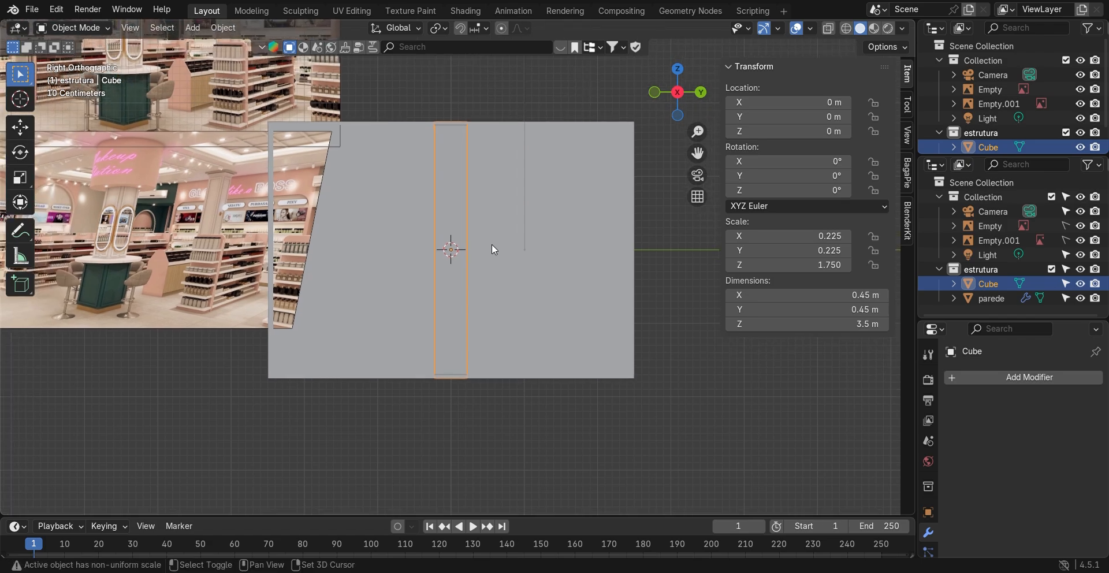
{"action": "left_click", "coordinate": [847, 29]}
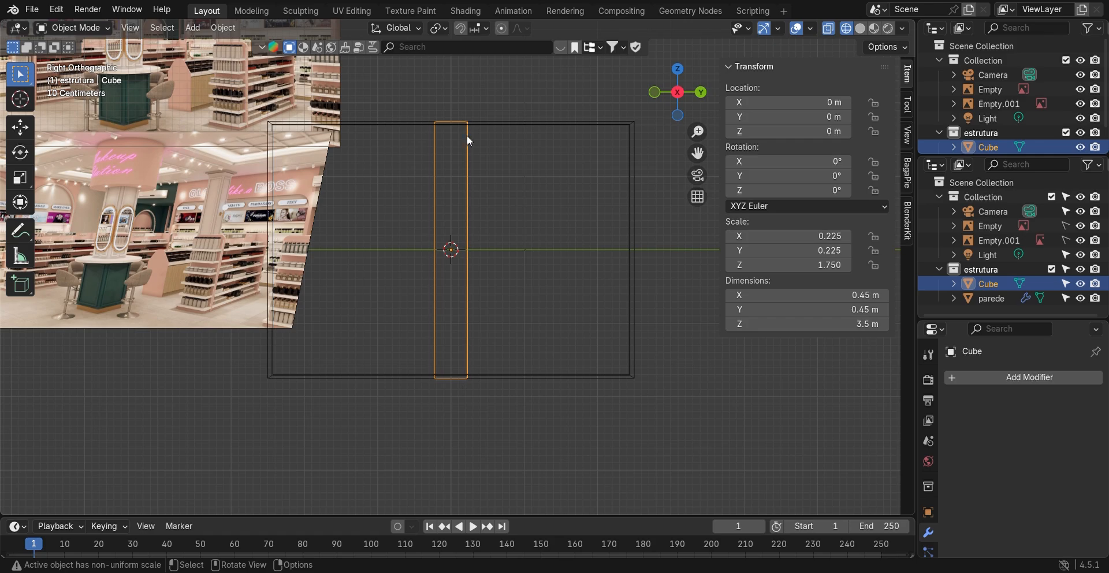
{"action": "scroll", "coordinate": [453, 366], "scroll_direction": "up", "scroll_amount": 3}
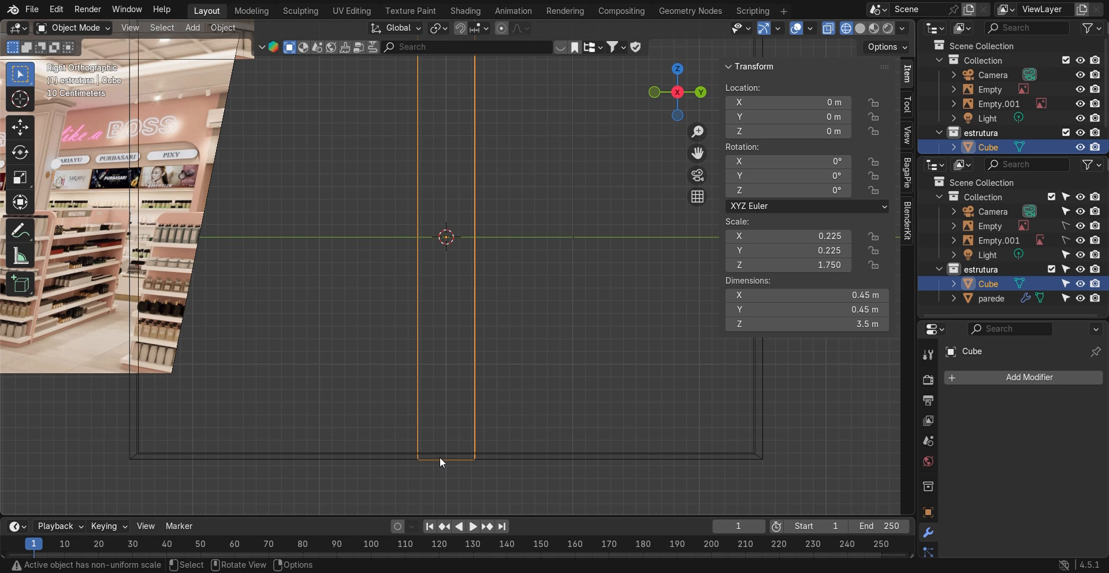
{"action": "middle_click_drag", "start_coordinate": [495, 235], "coordinate": [529, 329], "text": "shift"}
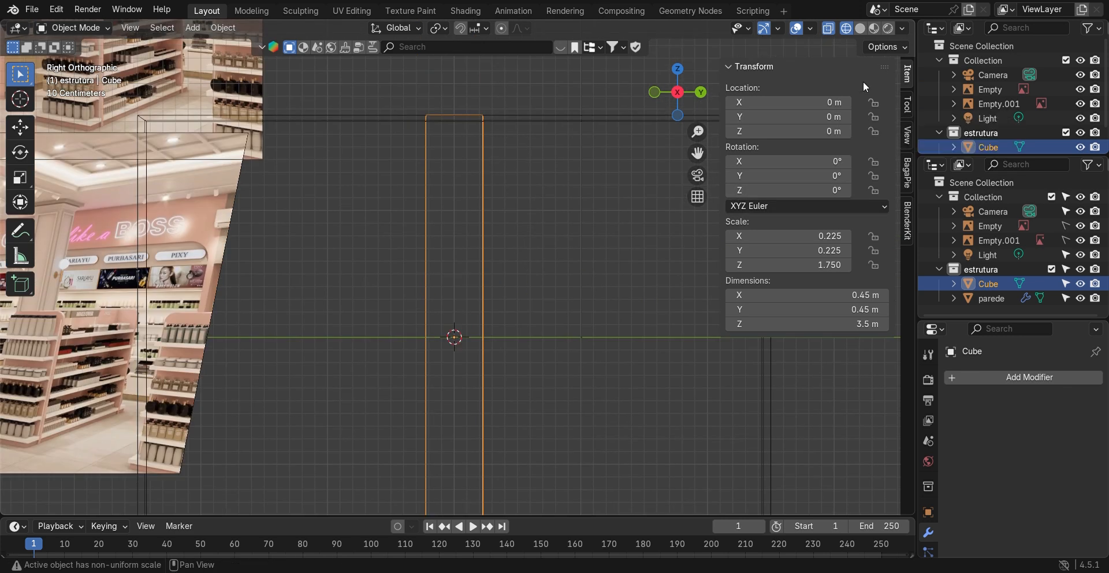
- Switch the viewport back to solid shading with X-ray enabled and view the column inside the room in perspective
{"action": "left_click", "coordinate": [855, 30]}
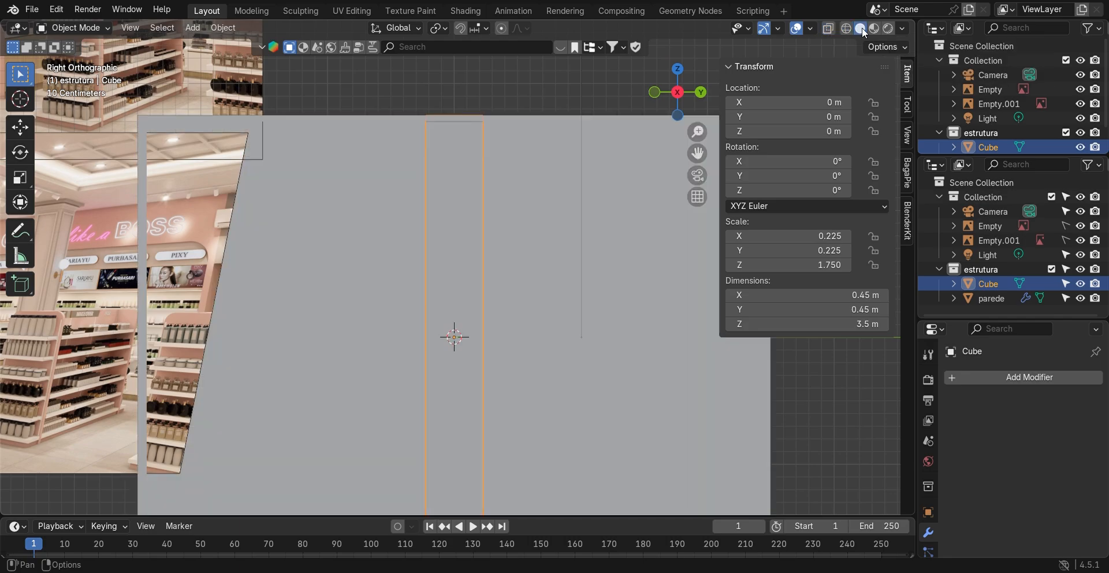
{"action": "left_click", "coordinate": [829, 30]}
{"action": "middle_click_drag", "start_coordinate": [609, 220], "coordinate": [595, 292]}
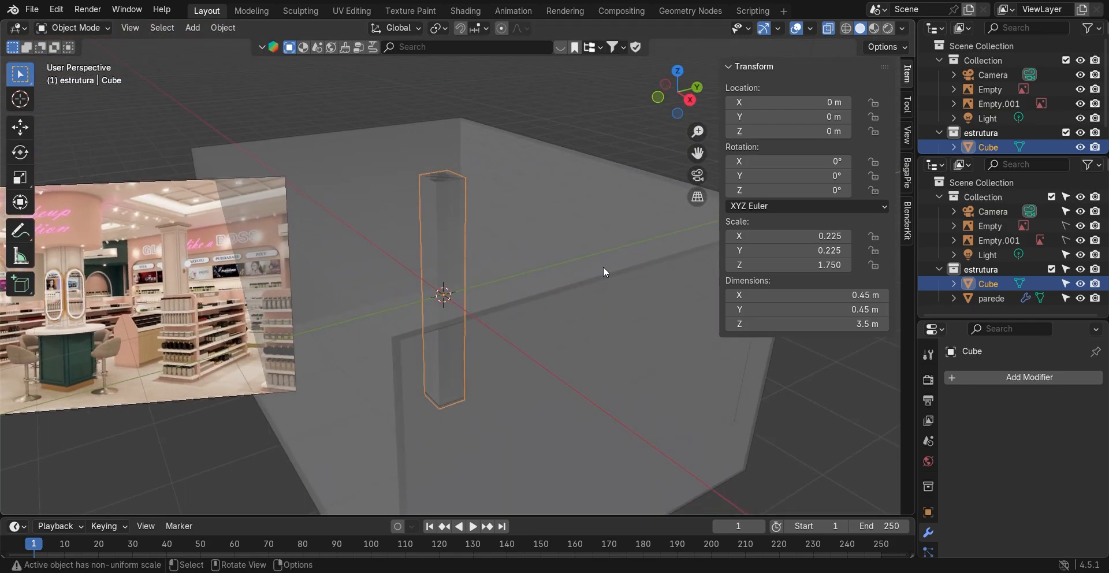
- Deselect the column and turn off X-ray so the room's open side and the column show in plain solid shading
{"action": "left_click", "coordinate": [607, 155]}
{"action": "left_click", "coordinate": [609, 133]}
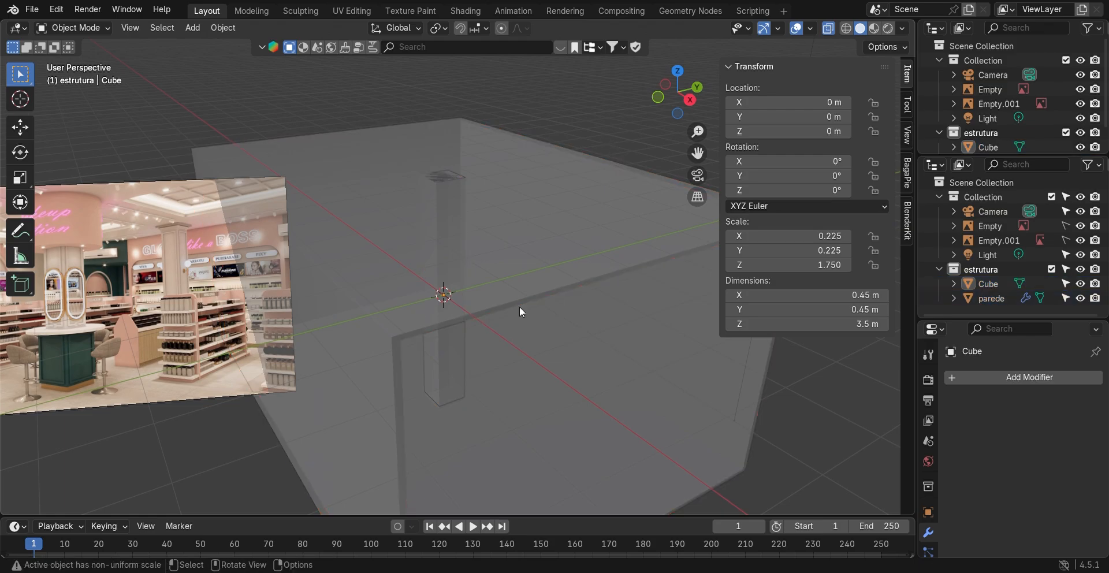
{"action": "left_click", "coordinate": [827, 29]}
{"action": "middle_click_drag", "start_coordinate": [494, 382], "coordinate": [461, 290]}
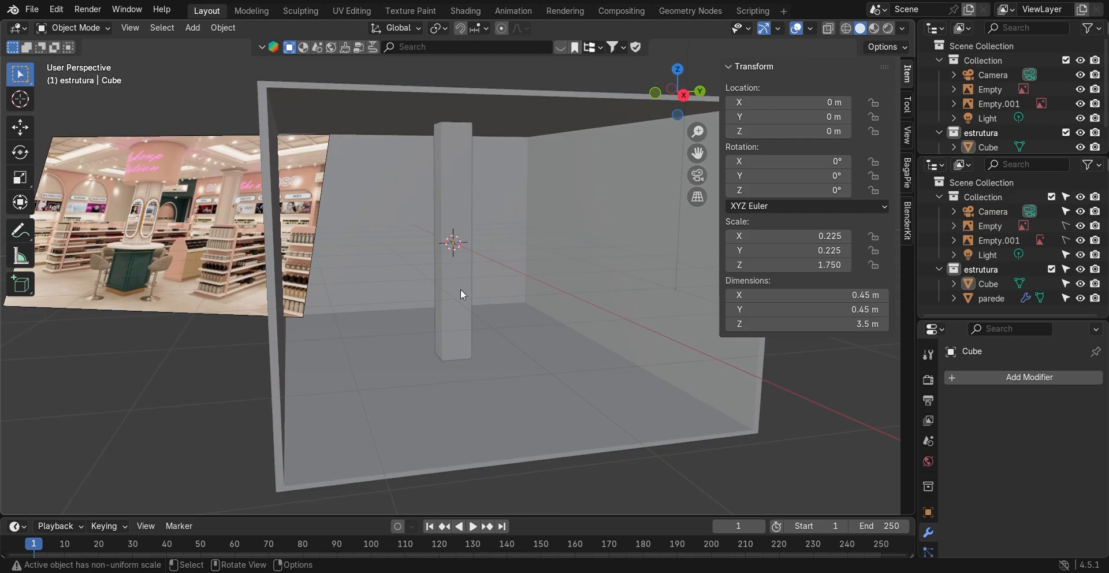
- Move the column along Y to about -1.08 m, off the room's centre
{"action": "left_click", "coordinate": [462, 327]}
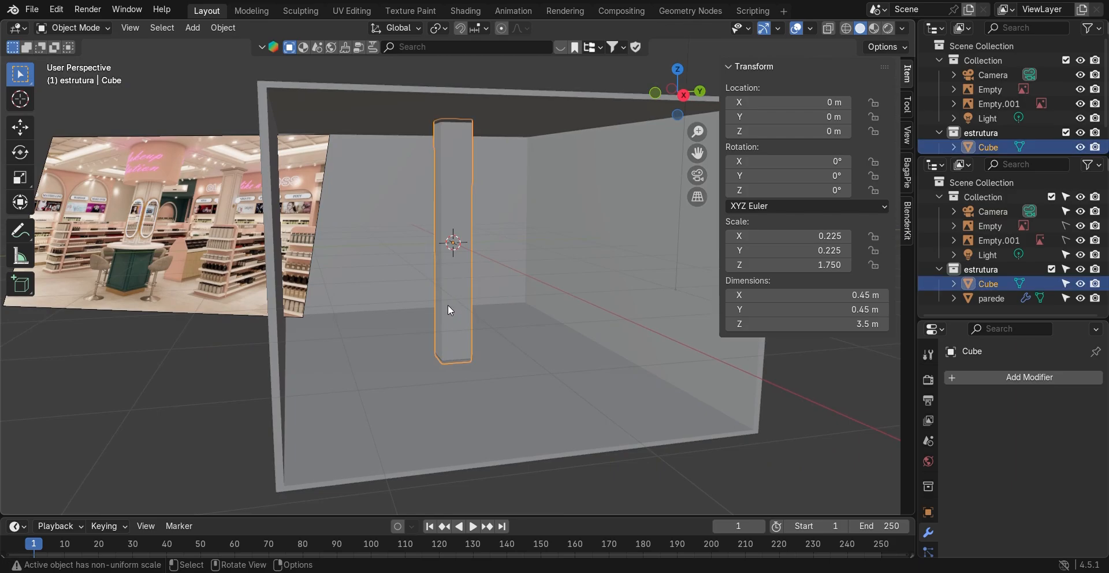
{"action": "key", "text": "g"}
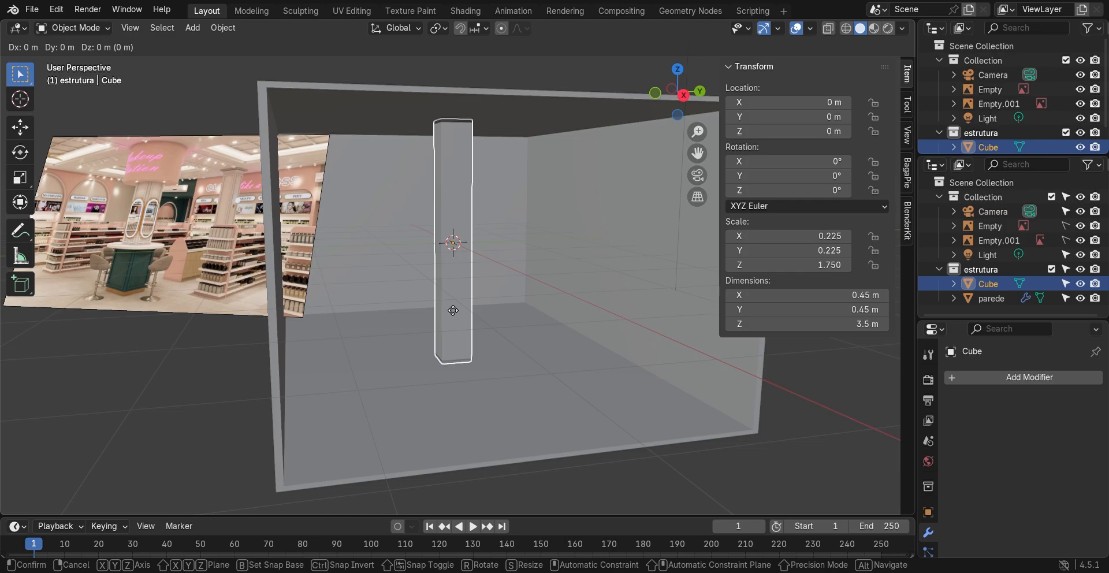
{"action": "key", "text": "y"}
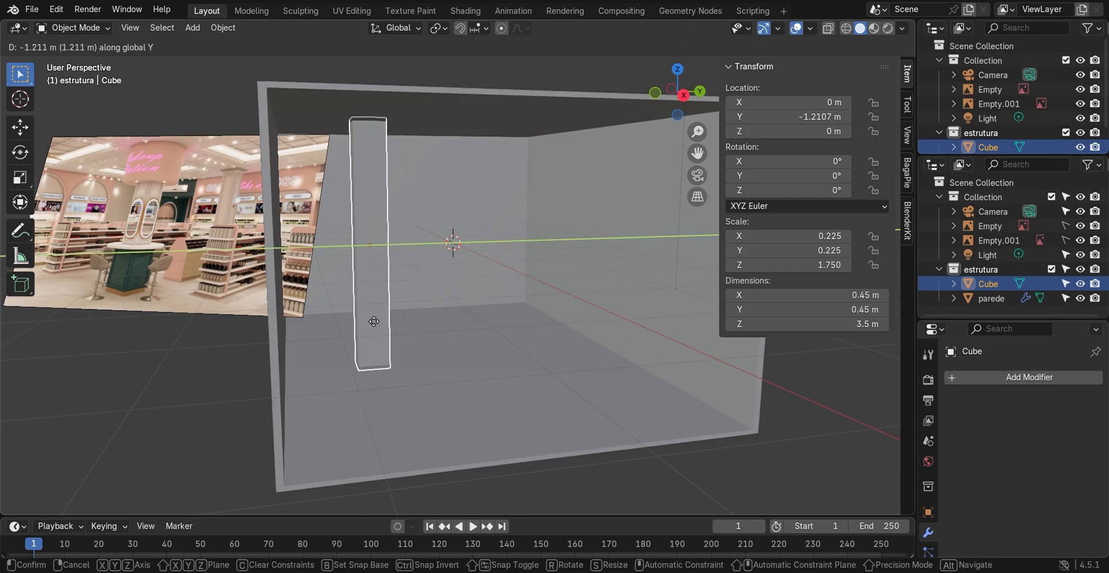
{"action": "left_click", "coordinate": [375, 316]}
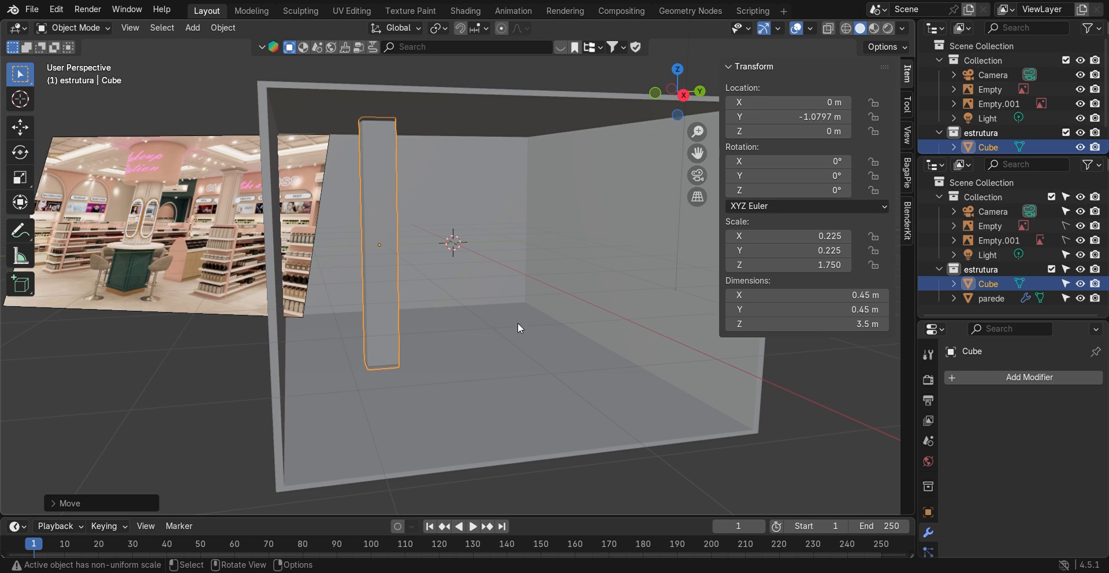
- Widen the parede room by scaling it along the Y axis only
{"action": "left_click", "coordinate": [496, 348]}
{"action": "middle_click_drag", "start_coordinate": [496, 335], "coordinate": [496, 345]}
{"action": "scroll", "coordinate": [497, 342], "scroll_direction": "down", "scroll_amount": 2}
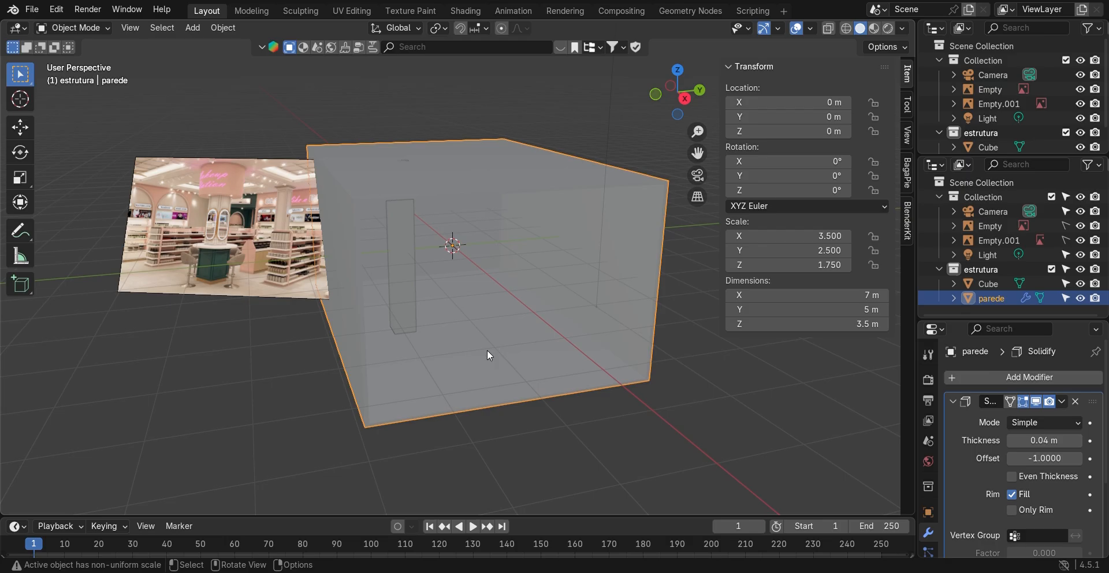
{"action": "key", "text": "s"}
{"action": "key", "text": "y"}
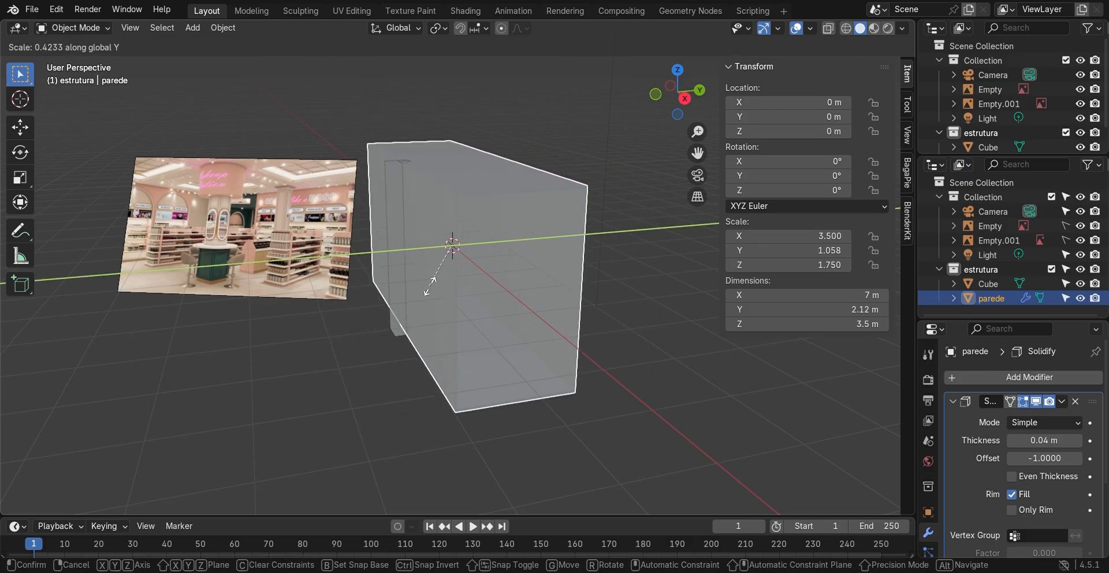
{"action": "left_click", "coordinate": [643, 220]}
- Duplicate the column and place the copy along Y at about 2.31 m, near the room's opposite side
{"action": "middle_click_drag", "start_coordinate": [508, 254], "coordinate": [518, 251]}
{"action": "left_click", "coordinate": [411, 285]}
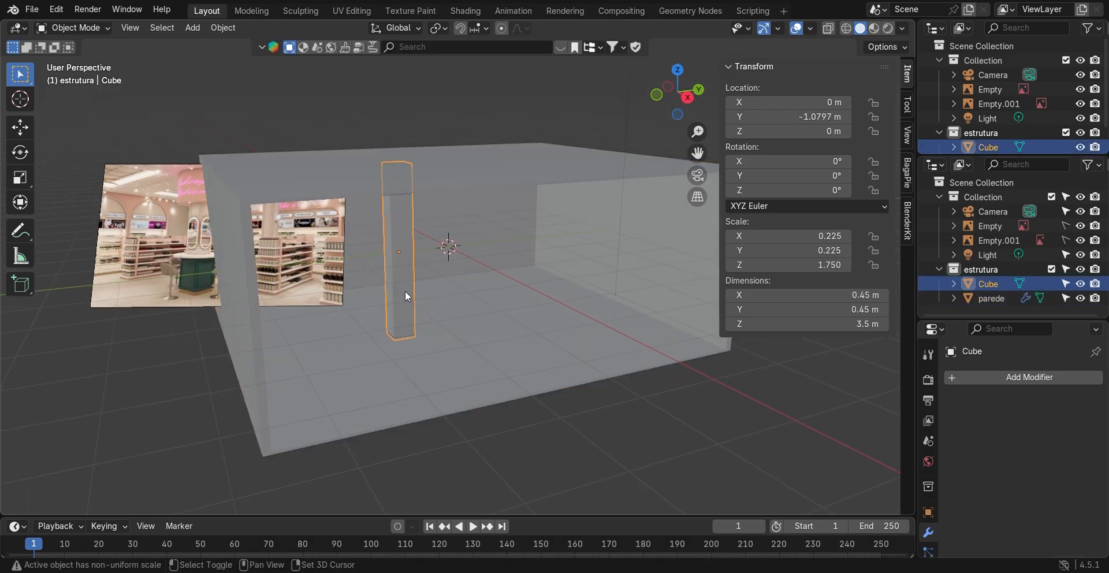
{"action": "key", "text": "shift+d"}
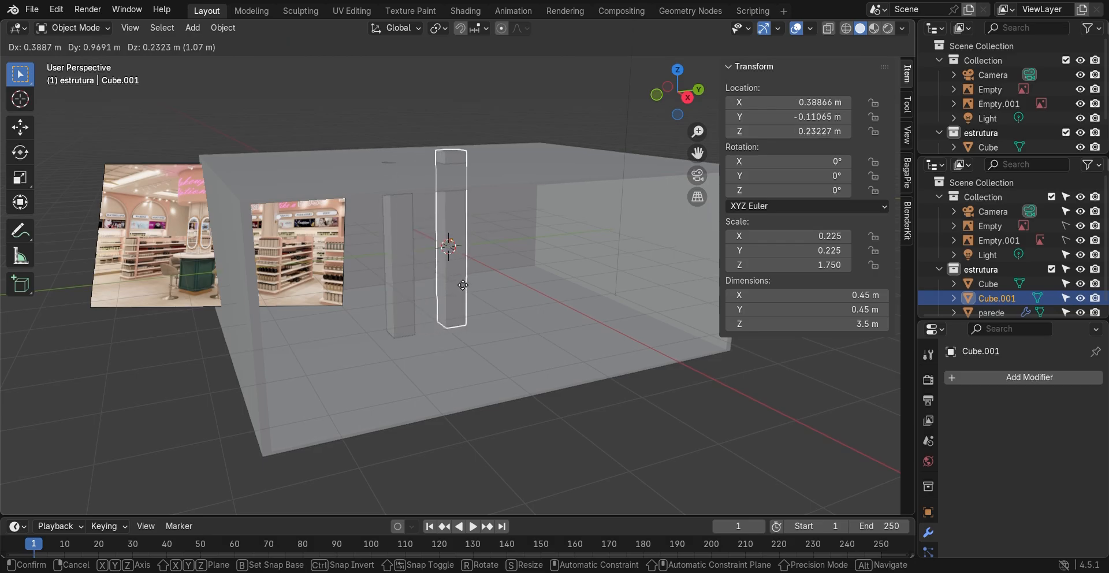
{"action": "key", "text": "y"}
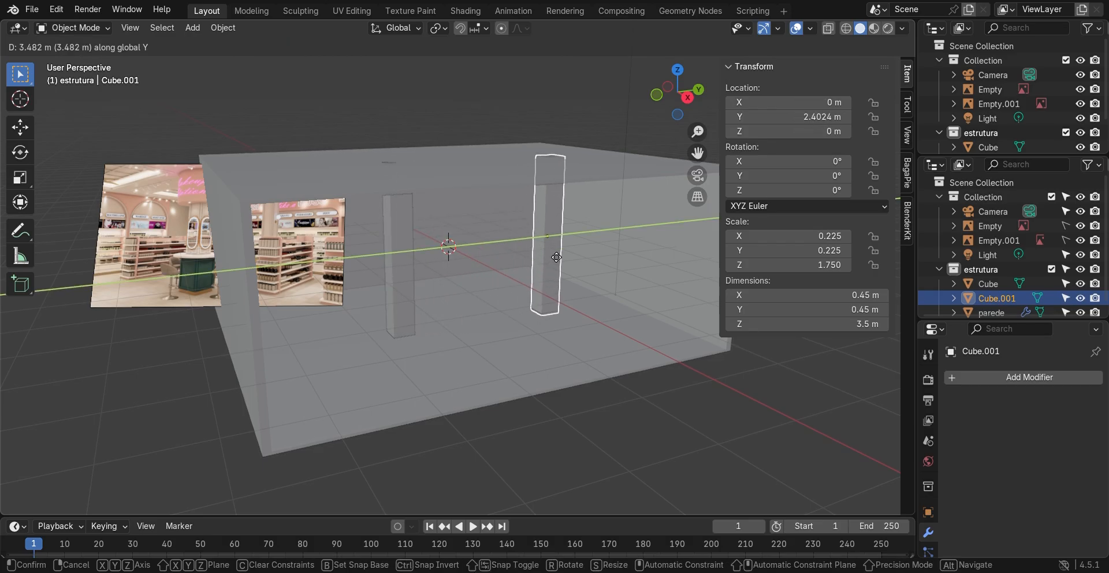
{"action": "left_click", "coordinate": [548, 253]}
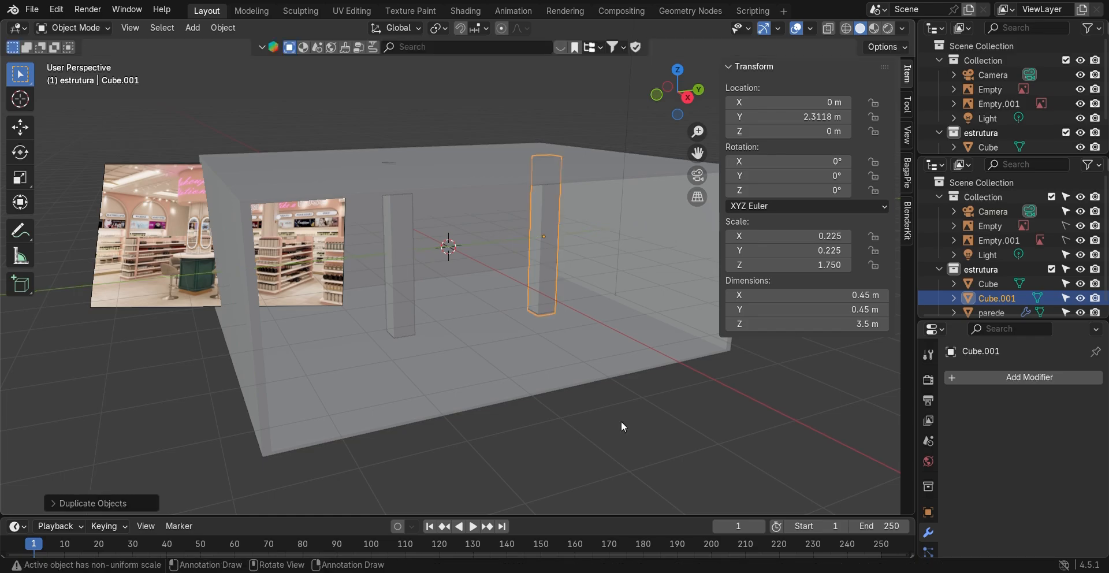
- Delete the duplicated column, keeping only the original one
{"action": "left_click", "coordinate": [612, 434]}
{"action": "left_click", "coordinate": [532, 290]}
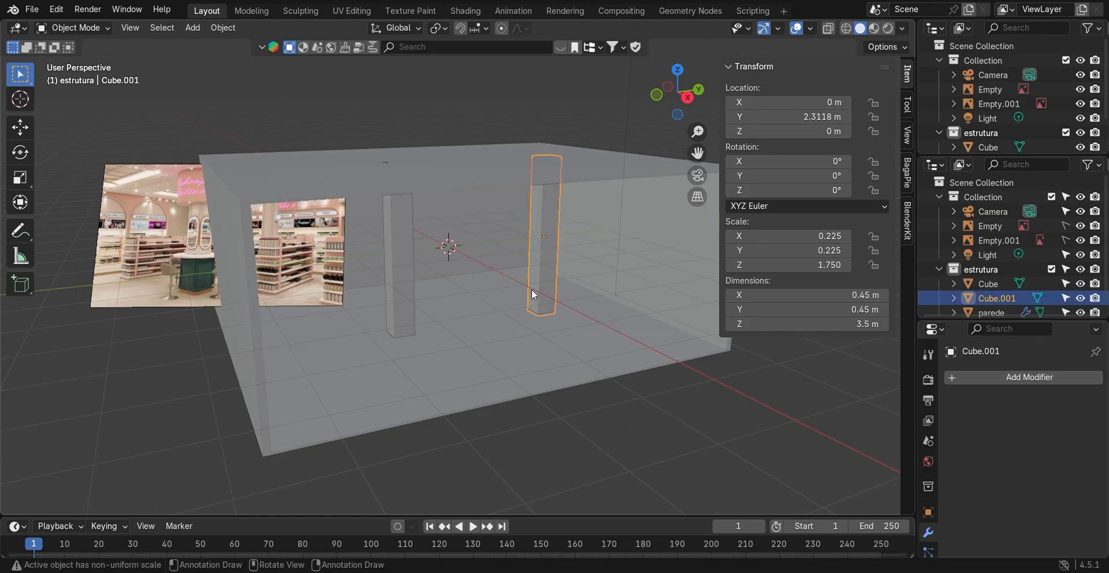
{"action": "key", "text": "Delete"}
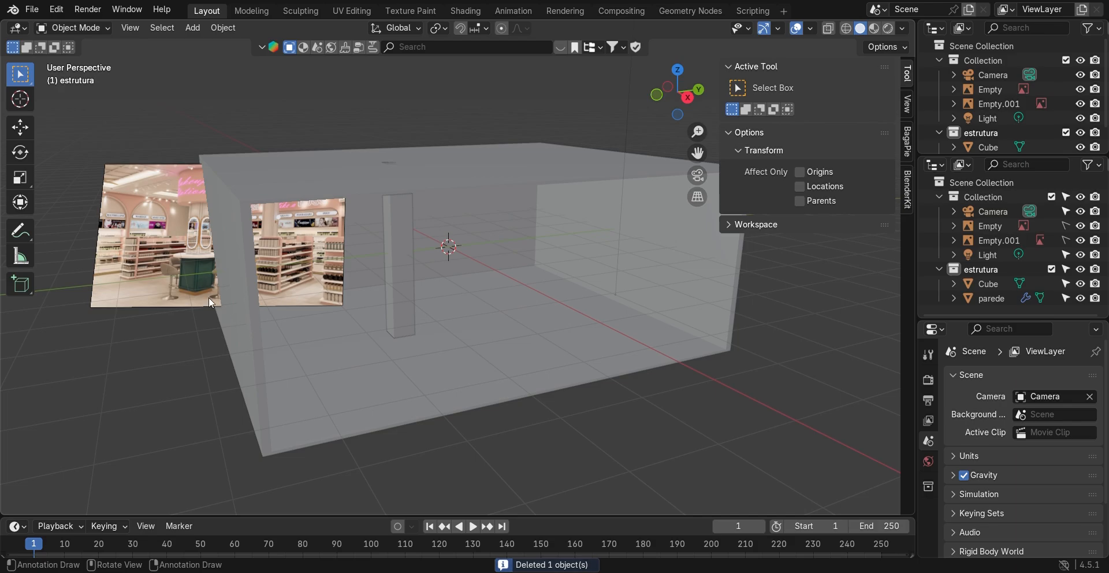
- Compare the column with the store reference image, then isolate the column in local view
{"action": "scroll", "coordinate": [203, 255], "scroll_direction": "up", "scroll_amount": 6}
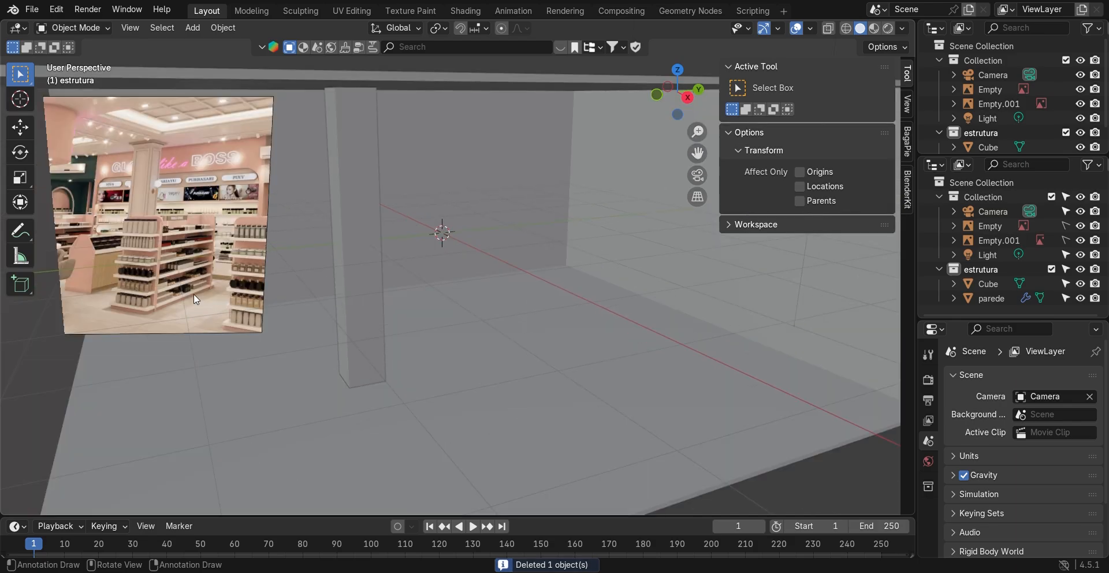
{"action": "middle_click_drag", "start_coordinate": [226, 262], "coordinate": [498, 240], "text": "shift"}
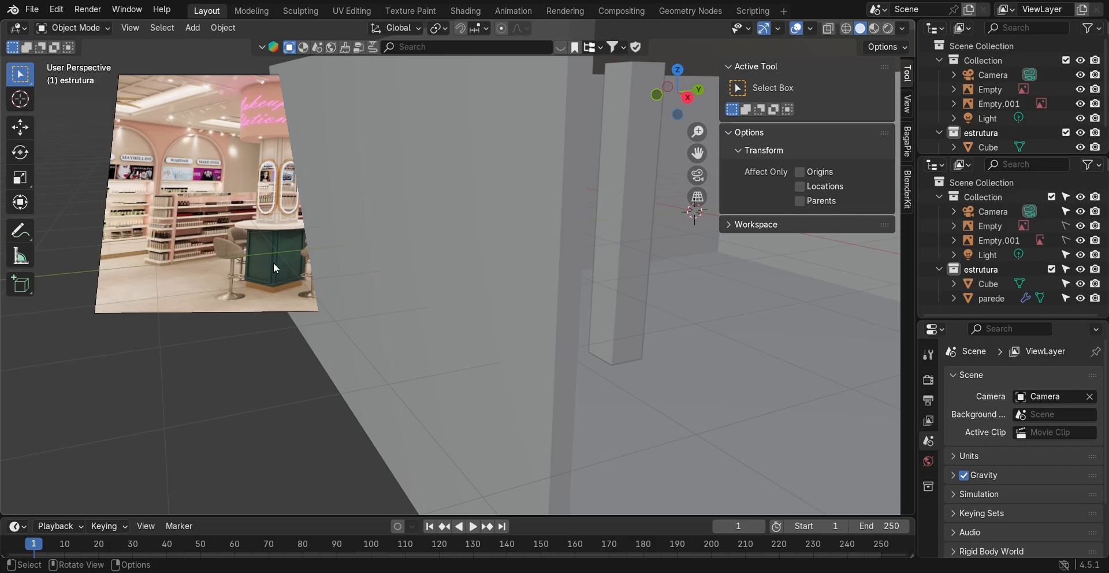
{"action": "middle_click_drag", "start_coordinate": [602, 298], "coordinate": [480, 303], "text": "shift"}
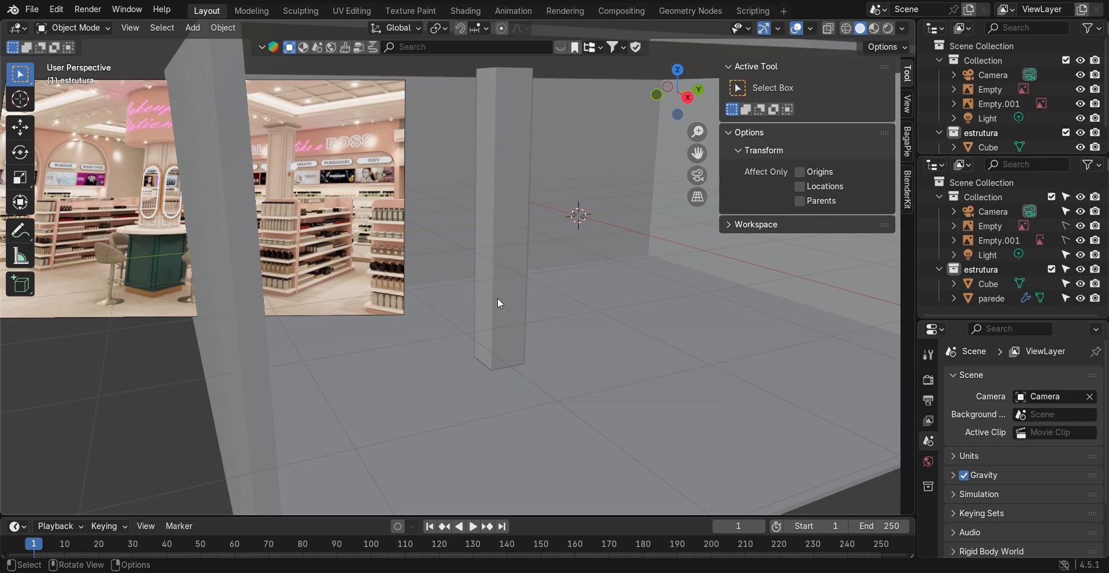
{"action": "left_click", "coordinate": [497, 256]}
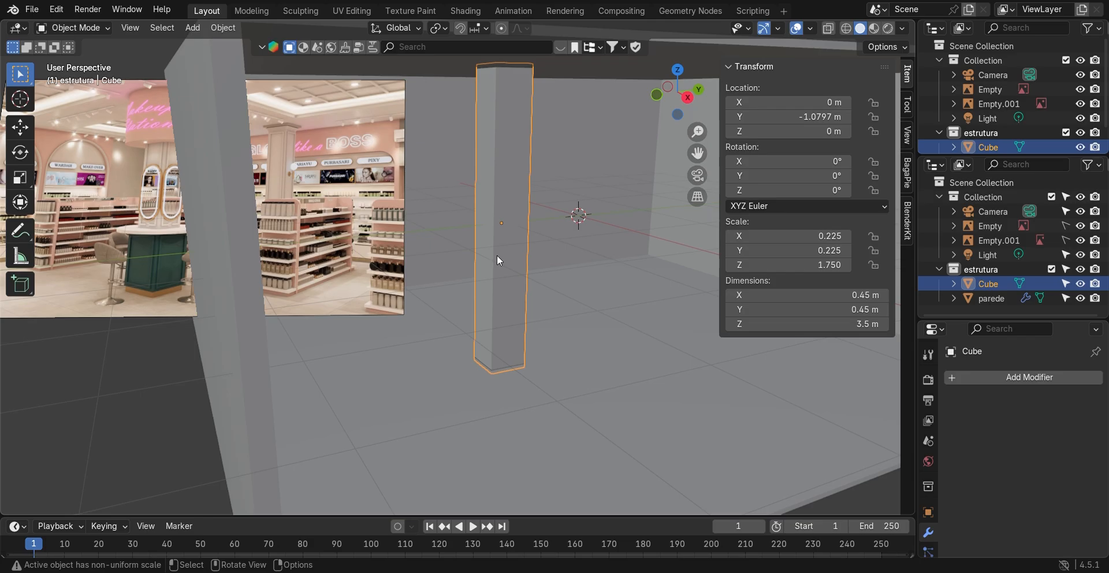
{"action": "key", "text": "KP_Divide"}
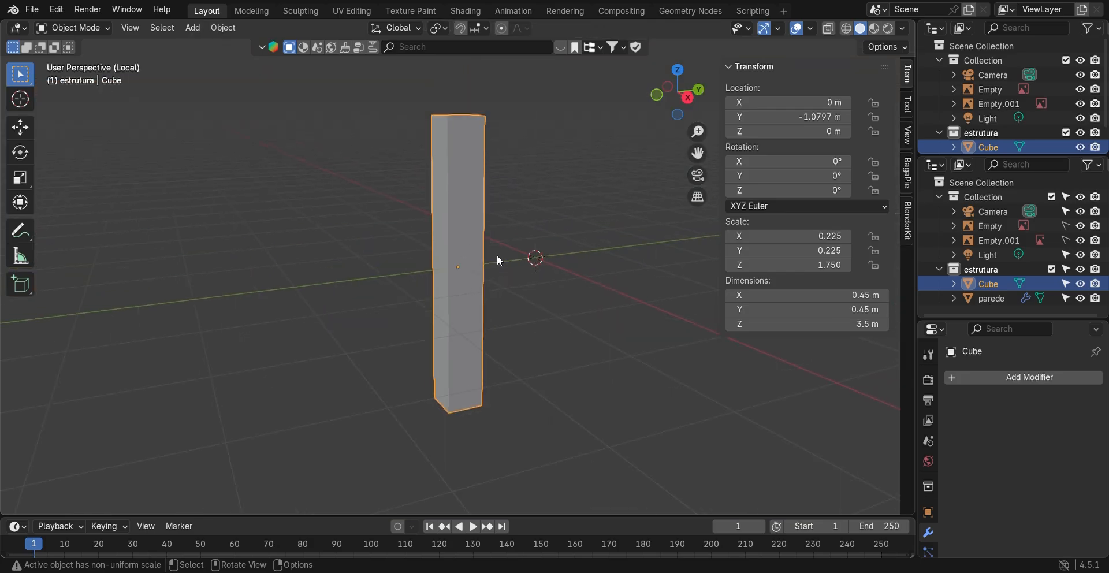
{"action": "scroll", "coordinate": [497, 255], "scroll_direction": "down", "scroll_amount": 1}
{"action": "middle_click_drag", "start_coordinate": [498, 256], "coordinate": [486, 280]}
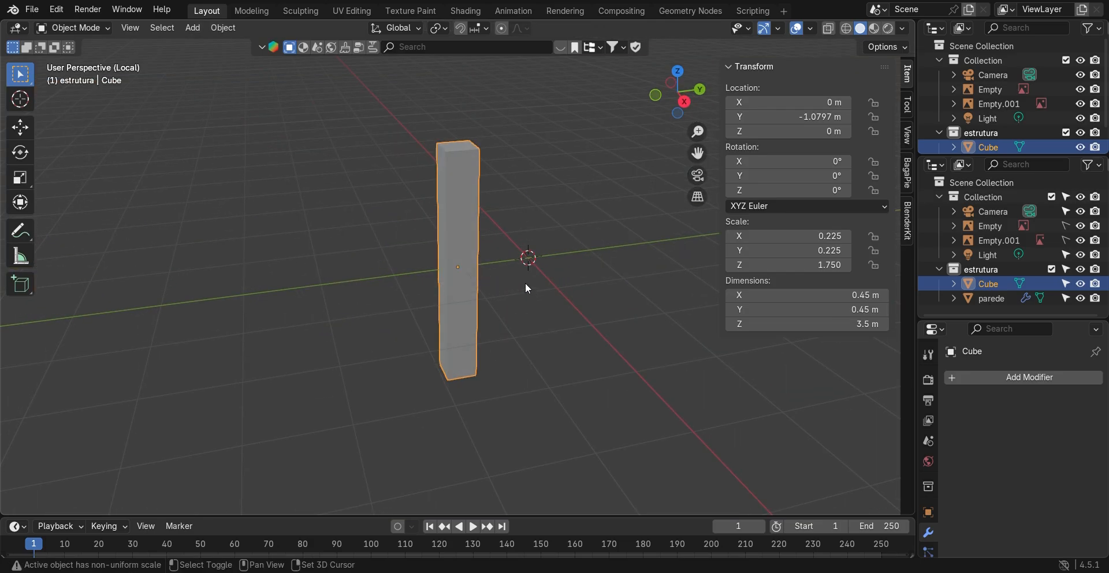
- Add a cube and set its dimensions to 0.65 m in X, Y and Z
{"action": "key", "text": "shift+a"}
{"action": "left_click", "coordinate": [590, 291]}
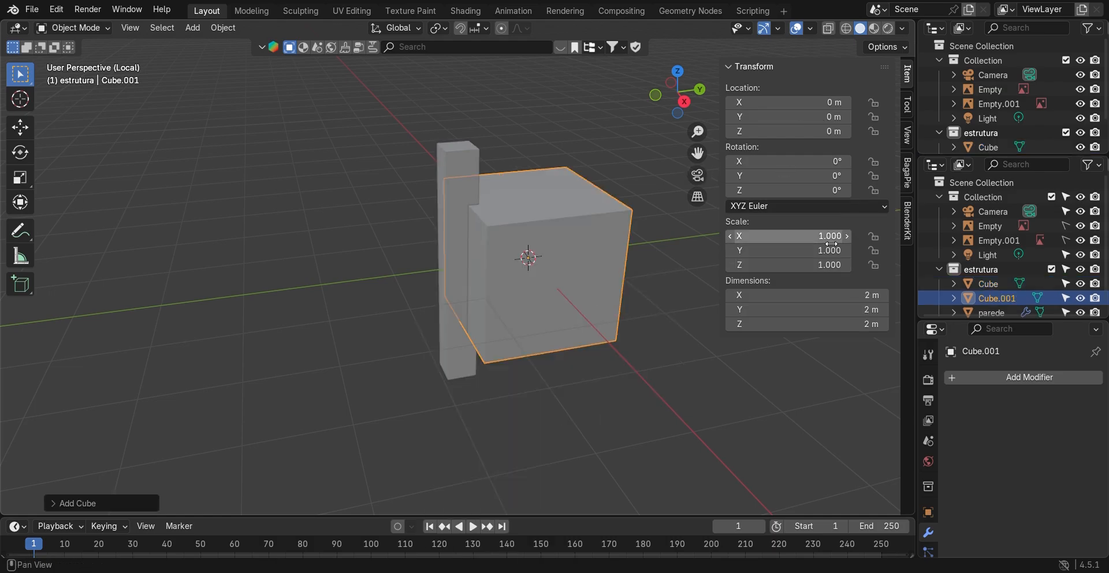
{"action": "left_click", "coordinate": [855, 298]}
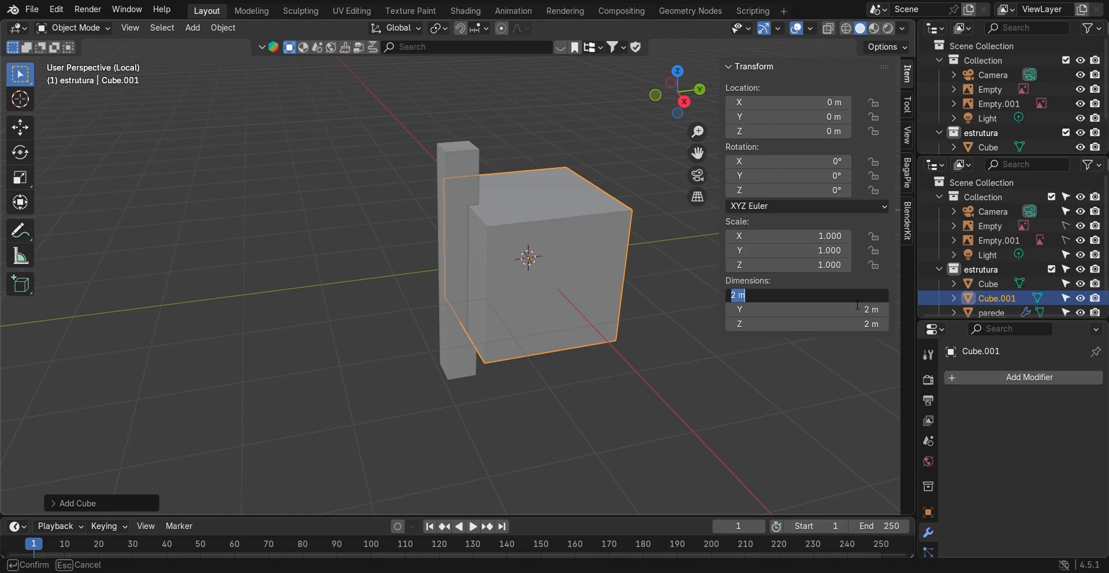
{"action": "key", "text": "BackSpace"}
{"action": "type", "text": "0.65"}
{"action": "key", "text": "Tab"}
{"action": "key", "text": "BackSpace"}
{"action": "type", "text": "0.65"}
{"action": "key", "text": "Tab"}
{"action": "key", "text": "BackSpace"}
{"action": "type", "text": "0.65"}
{"action": "key", "text": "Return"}
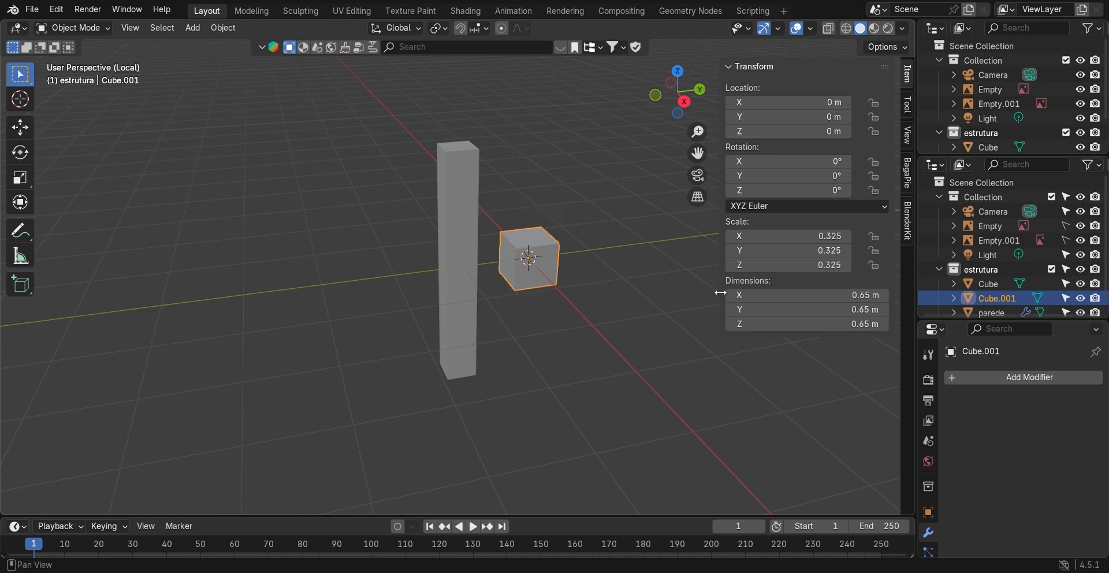
- From the top view, move the new cube over the column and centre it at about X 0.008 m, Y -1.07 m
{"action": "left_click", "coordinate": [681, 72]}
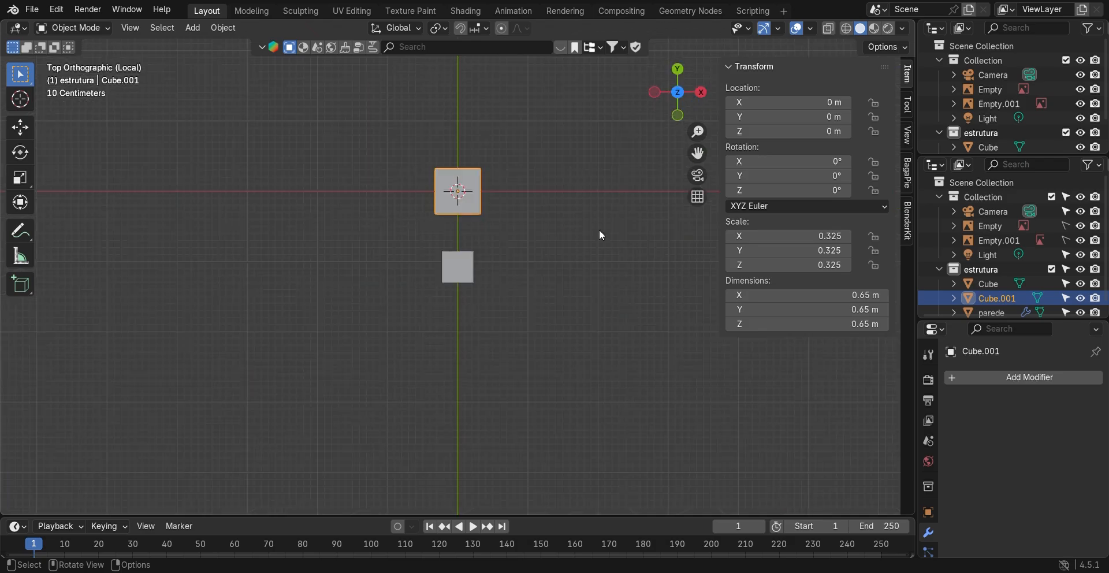
{"action": "key", "text": "g"}
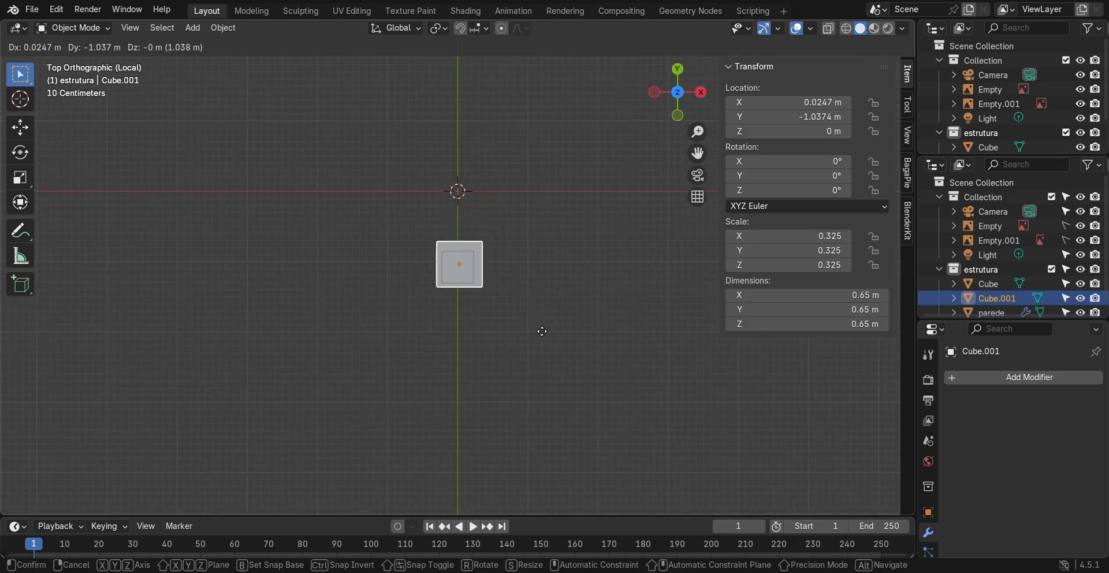
{"action": "left_click", "coordinate": [539, 331]}
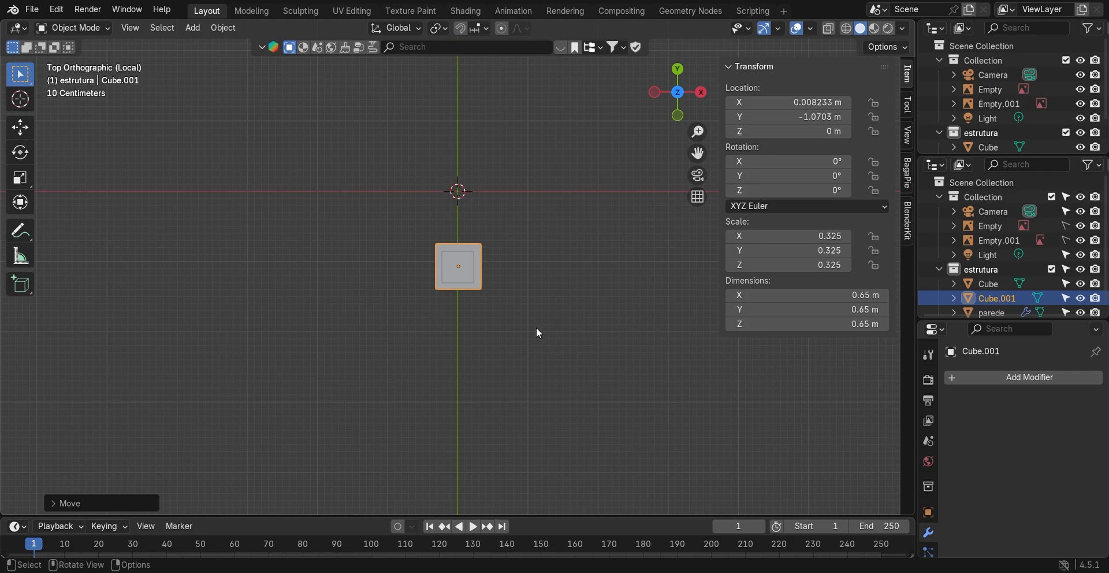
{"action": "scroll", "coordinate": [484, 279], "scroll_direction": "up", "scroll_amount": 4}
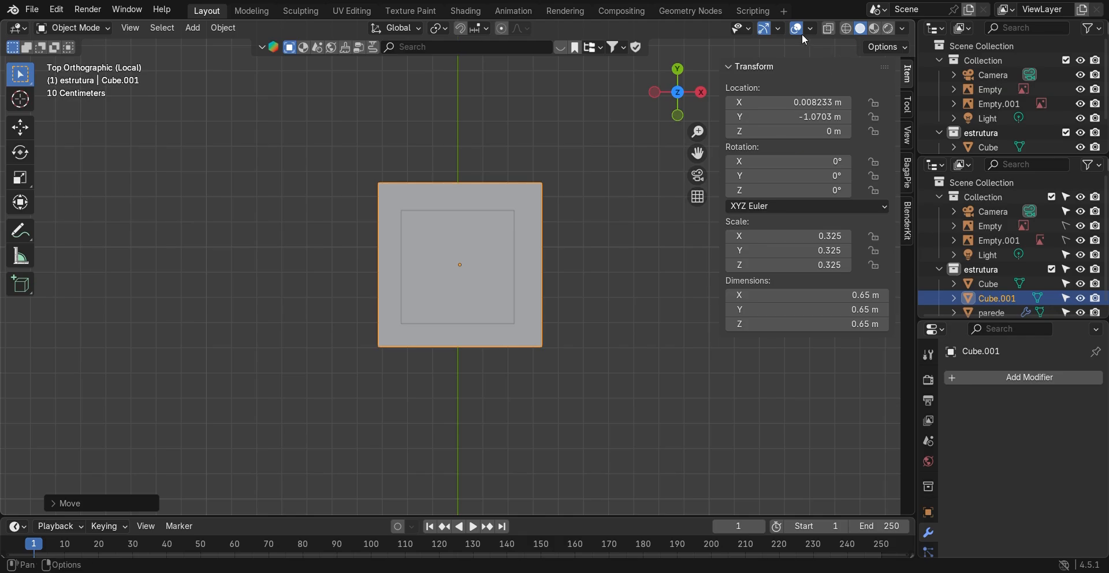
{"action": "left_click", "coordinate": [778, 33]}
{"action": "left_click", "coordinate": [778, 33]}
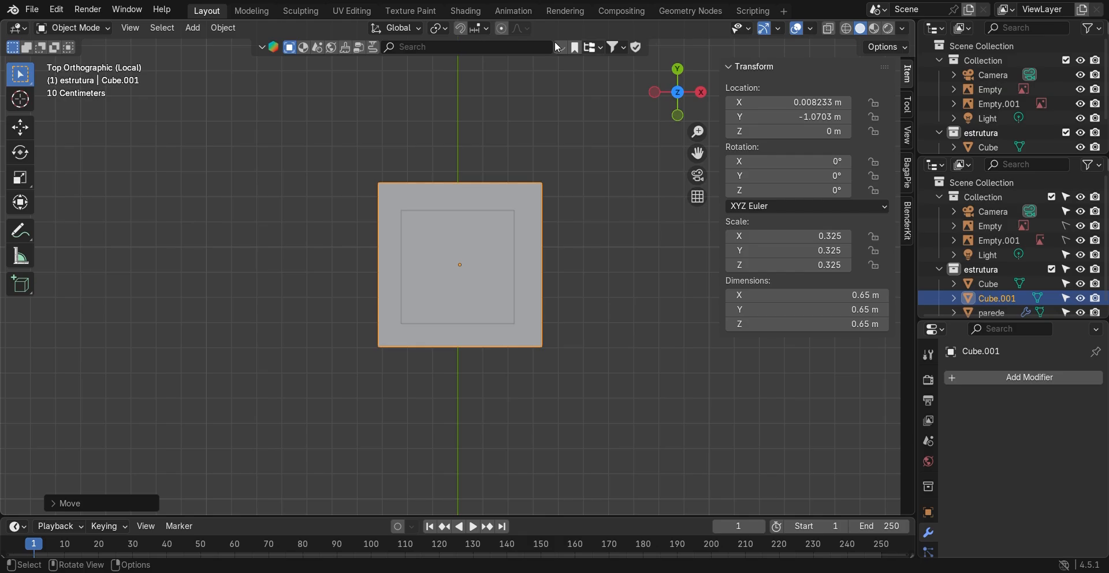
- Lower the cube along Z to about -1.27 m so it surrounds the column's lower end as a base
{"action": "middle_click_drag", "start_coordinate": [485, 64], "coordinate": [513, 164]}
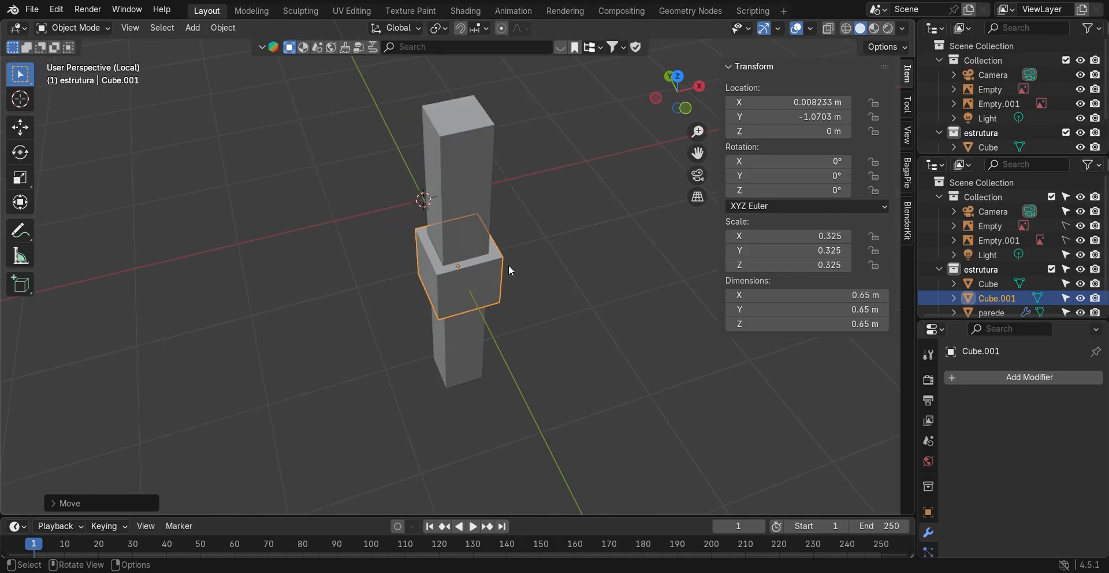
{"action": "middle_click_drag", "start_coordinate": [491, 269], "coordinate": [491, 228]}
{"action": "key", "text": "g"}
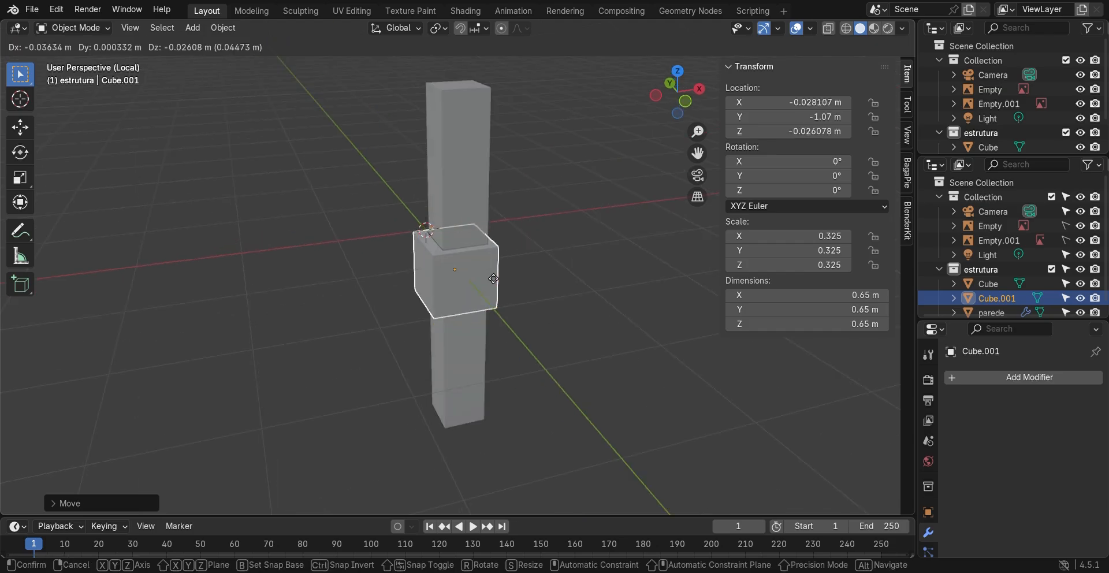
{"action": "key", "text": "z"}
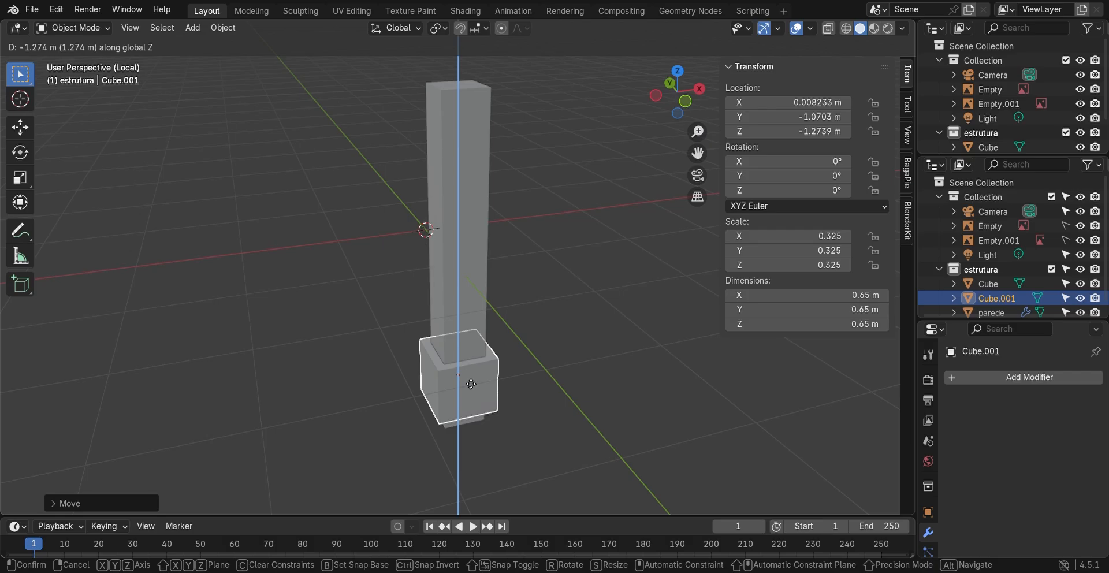
{"action": "left_click", "coordinate": [471, 384]}
- Deselect the base cube and leave local view to show the column in the full room with the reference image
{"action": "scroll", "coordinate": [452, 277], "scroll_direction": "down", "scroll_amount": 5}
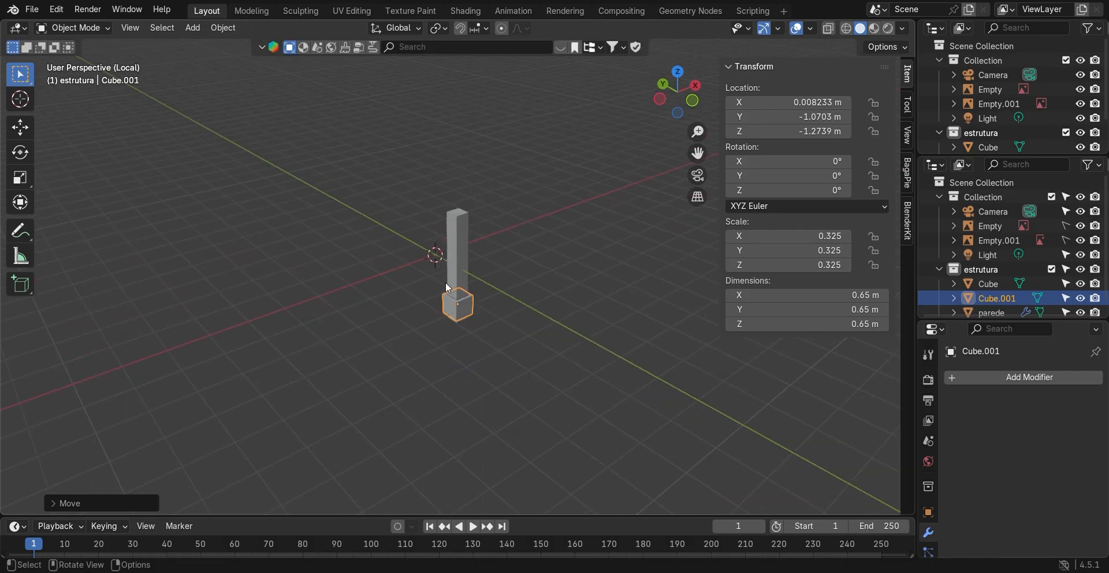
{"action": "scroll", "coordinate": [442, 299], "scroll_direction": "up", "scroll_amount": 5}
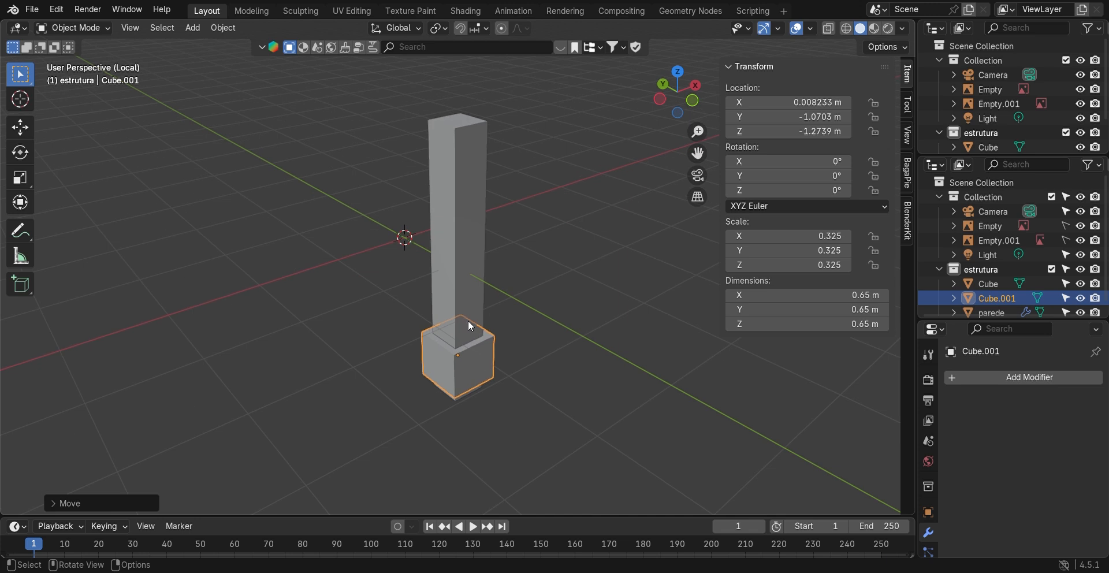
{"action": "scroll", "coordinate": [491, 315], "scroll_direction": "up", "scroll_amount": 2}
{"action": "scroll", "coordinate": [517, 283], "scroll_direction": "up", "scroll_amount": 2}
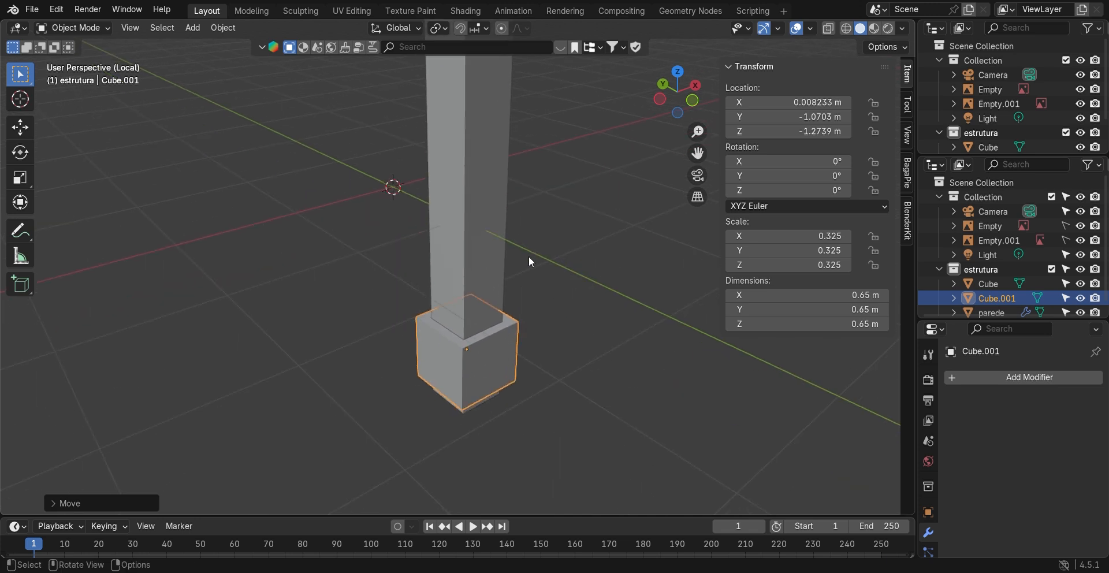
{"action": "left_click", "coordinate": [550, 290]}
{"action": "key", "text": "KP_Divide"}
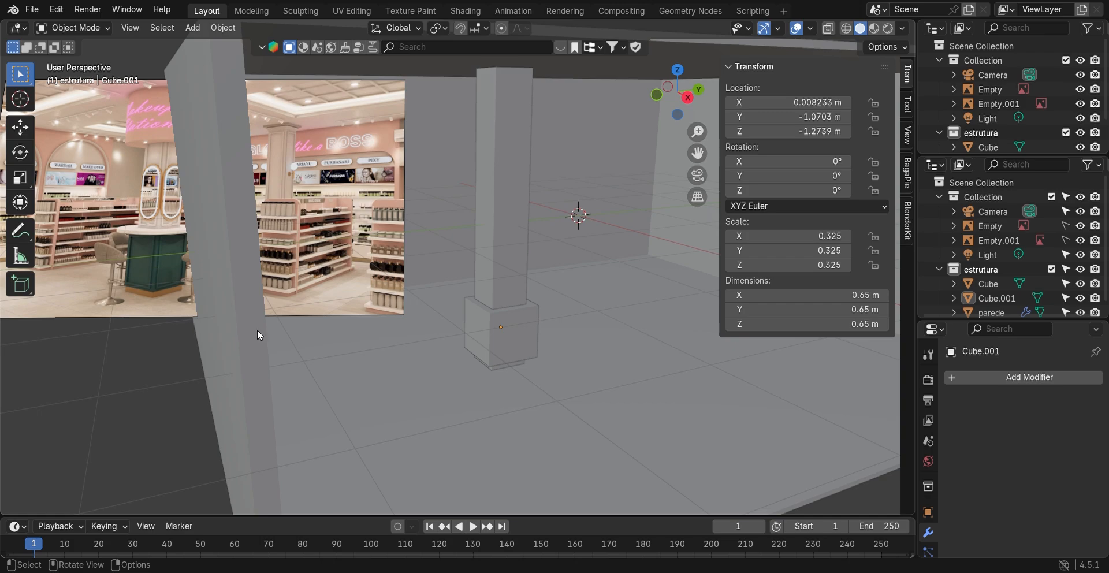
- Isolate the column and its base cube in local view
{"action": "left_click", "coordinate": [501, 338]}
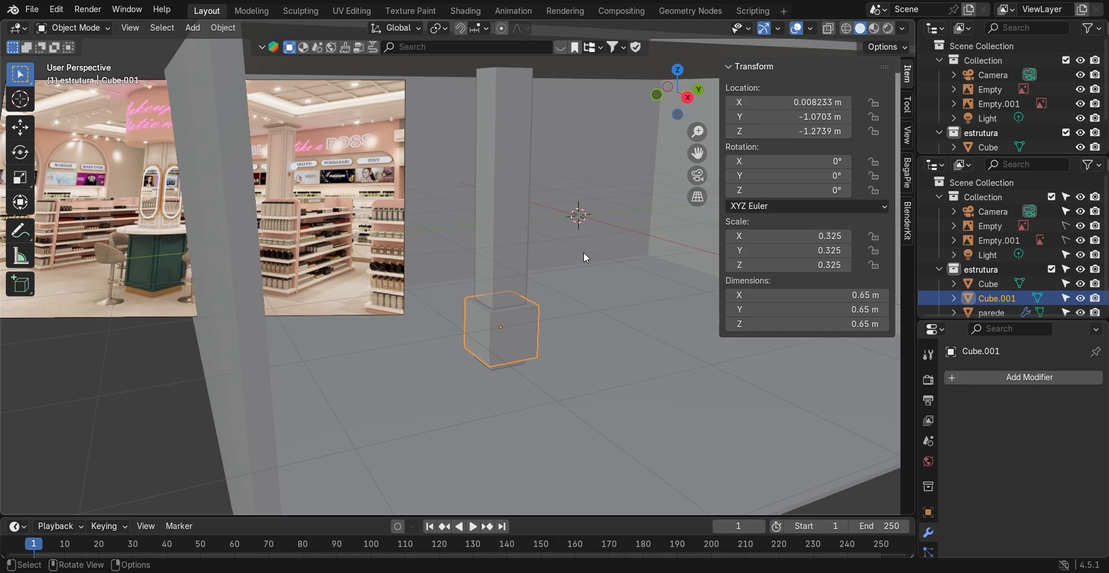
{"action": "left_click", "coordinate": [512, 285], "text": "shift"}
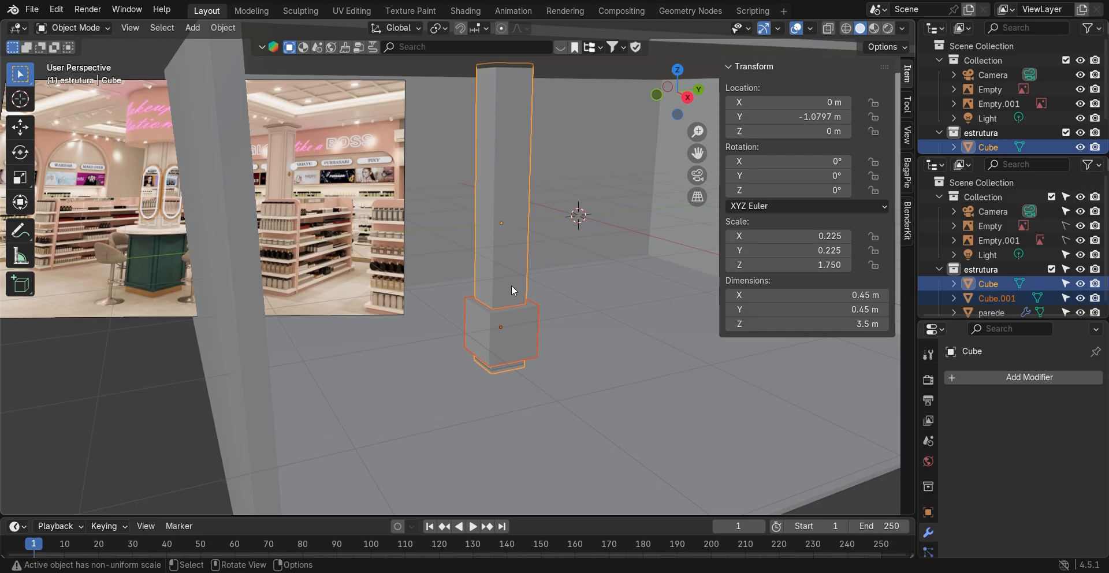
{"action": "key", "text": "KP_Divide"}
{"action": "left_click", "coordinate": [550, 332]}
- Add a cylinder mesh and scale it uniformly to about 1.05 m across
{"action": "key", "text": "shift+a"}
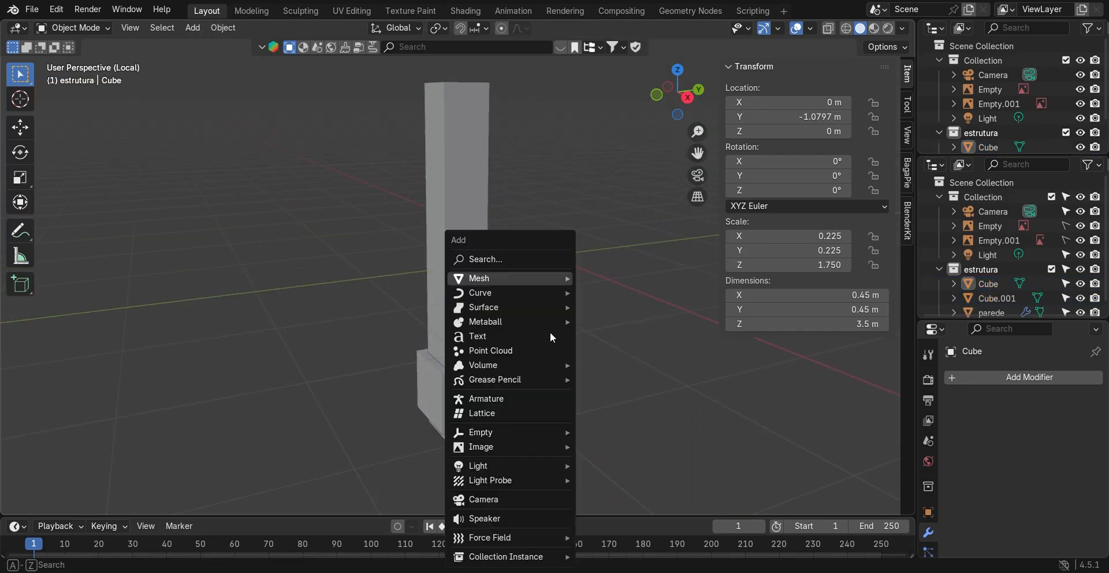
{"action": "mouse_move", "coordinate": [538, 279]}
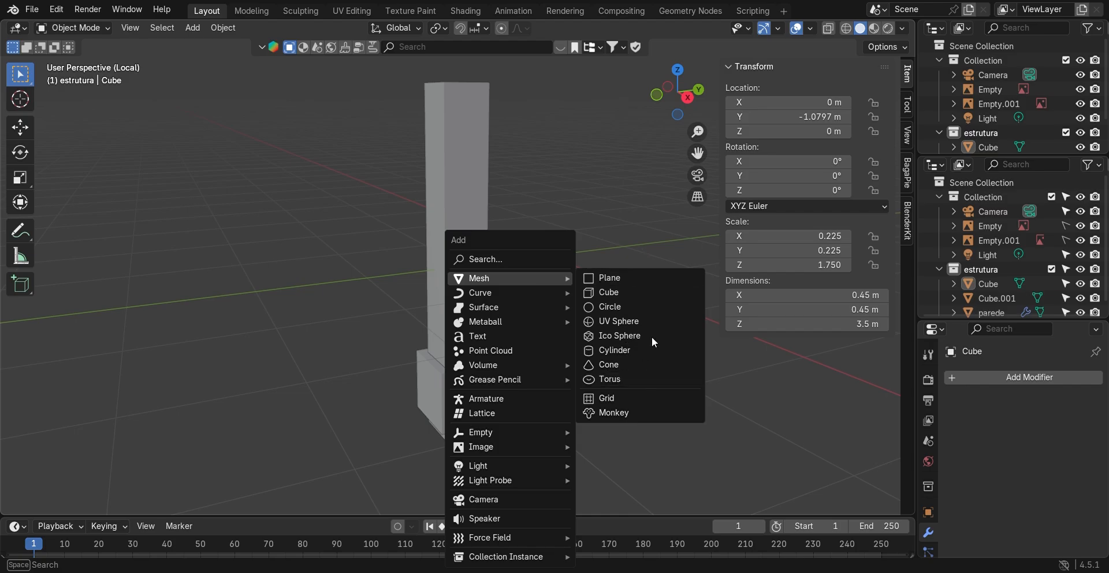
{"action": "left_click", "coordinate": [639, 353]}
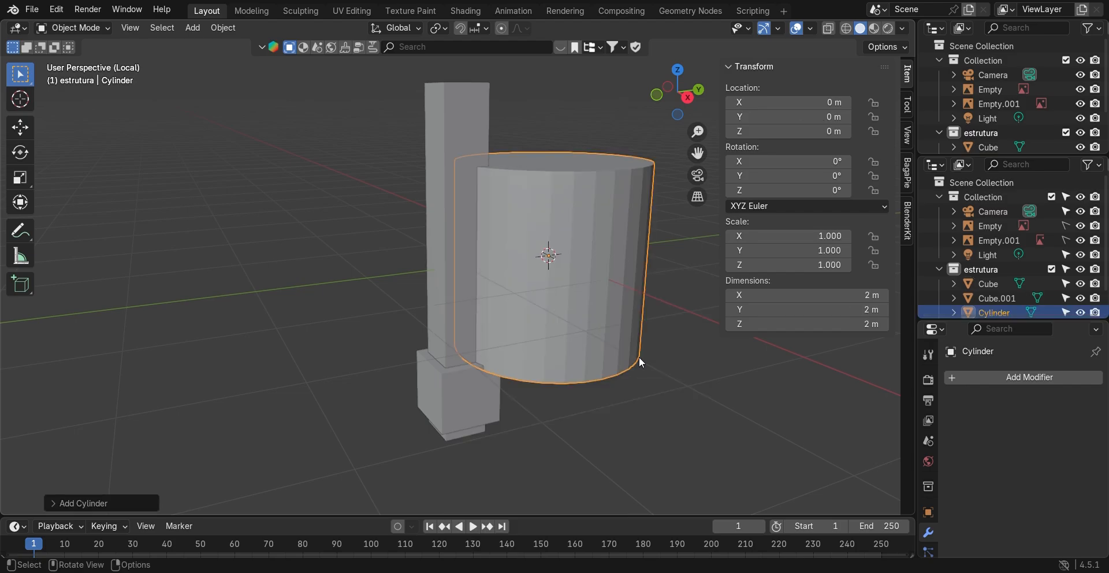
{"action": "key", "text": "s"}
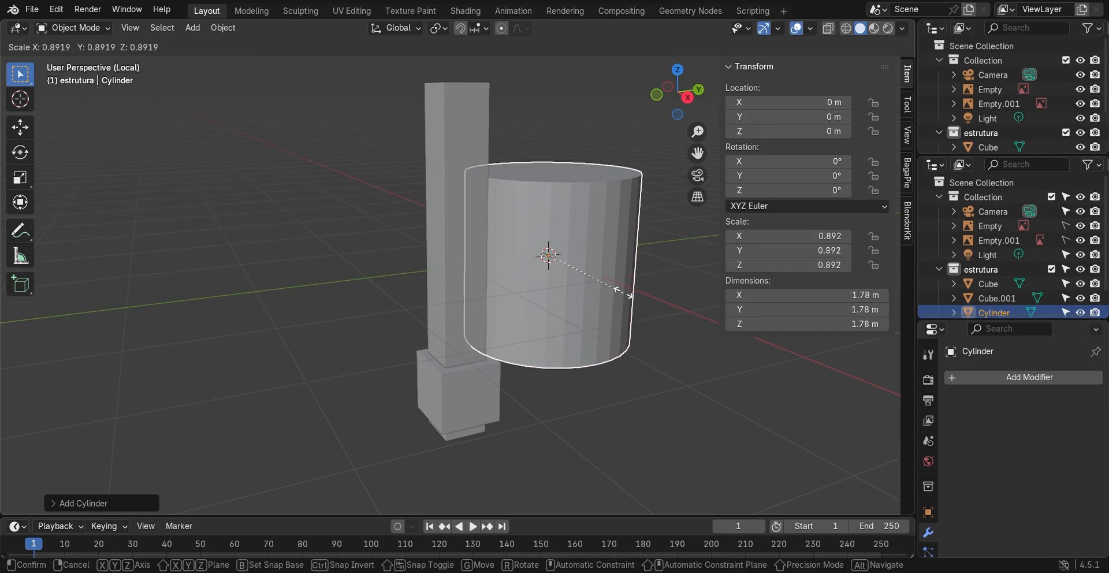
{"action": "left_click", "coordinate": [589, 265]}
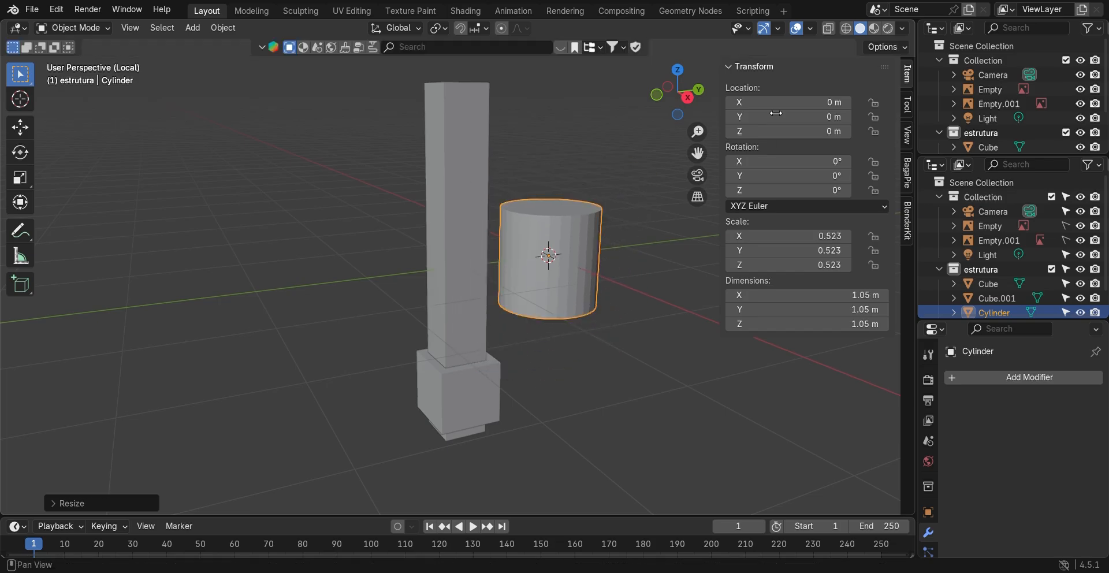
- Centre the cylinder on the column at about Y -1.08 m and flatten it along Z to about 0.08 m thick
{"action": "left_click", "coordinate": [678, 70]}
{"action": "key", "text": "g"}
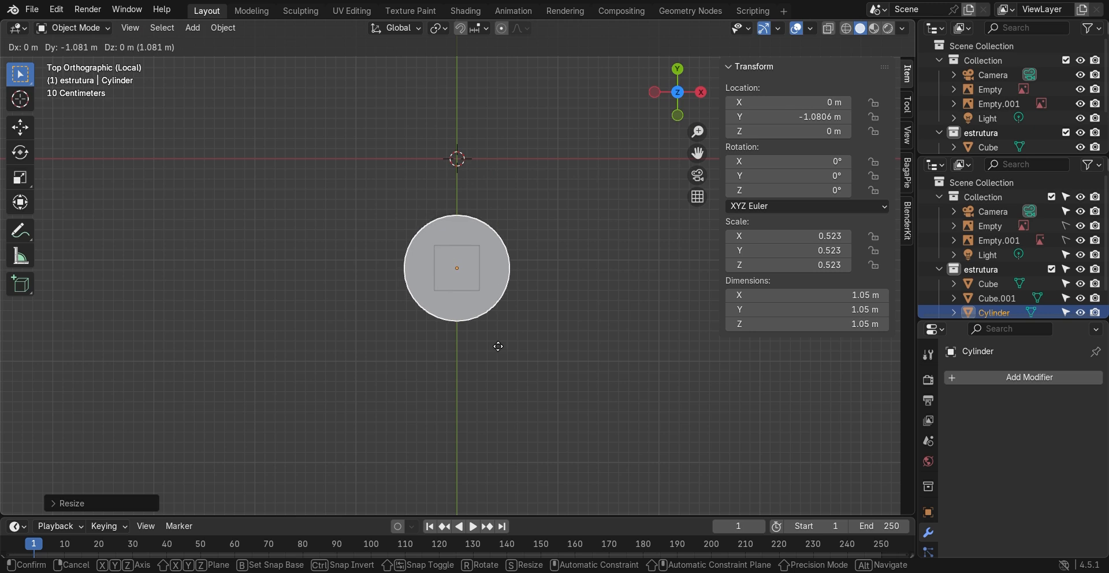
{"action": "left_click", "coordinate": [497, 345]}
{"action": "middle_click_drag", "start_coordinate": [493, 343], "coordinate": [535, 176]}
{"action": "key", "text": "s"}
{"action": "key", "text": "z"}
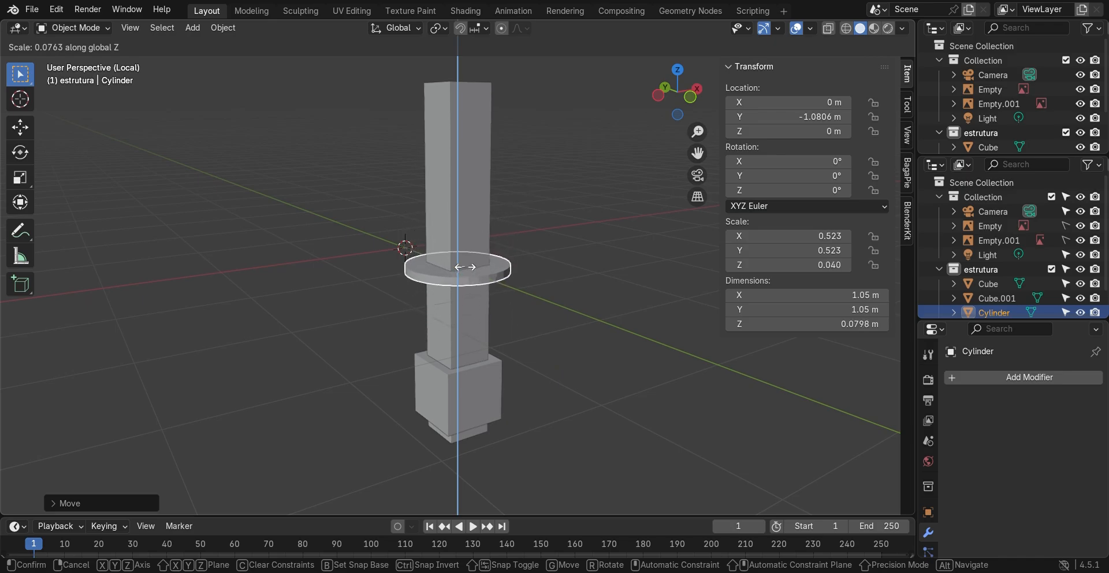
{"action": "left_click", "coordinate": [466, 270]}
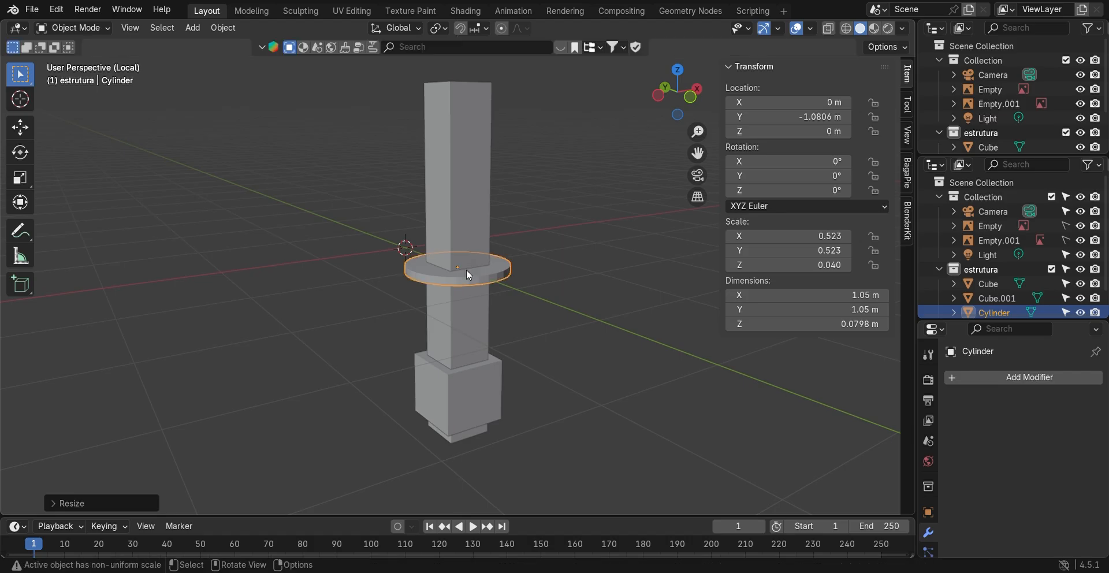
- Lower the flattened disc along Z to about -0.91 m so it rests on top of the base cube
{"action": "key", "text": "g"}
{"action": "key", "text": "z"}
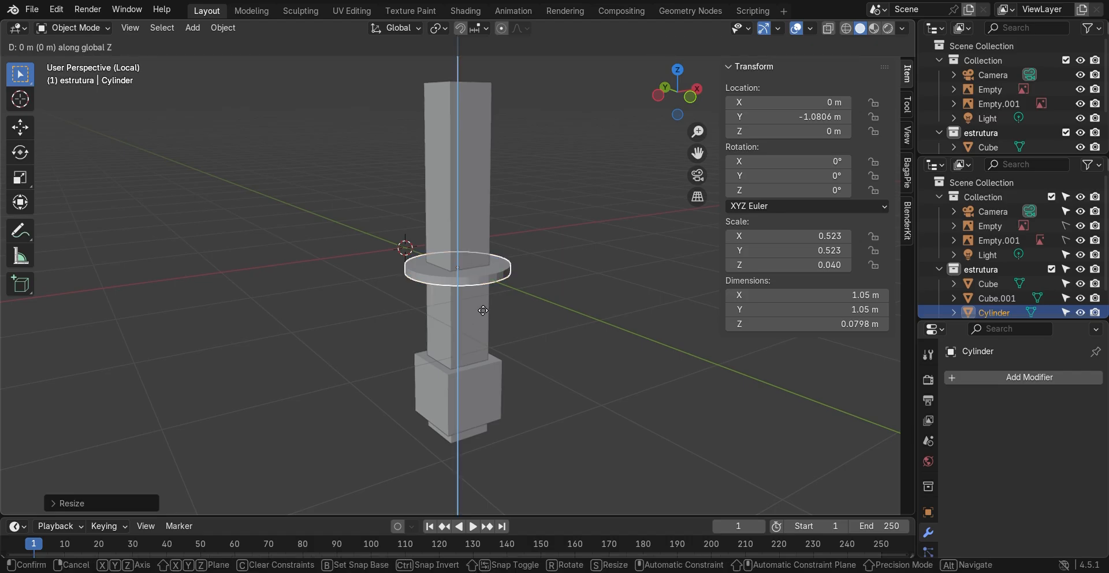
{"action": "left_click", "coordinate": [482, 394]}
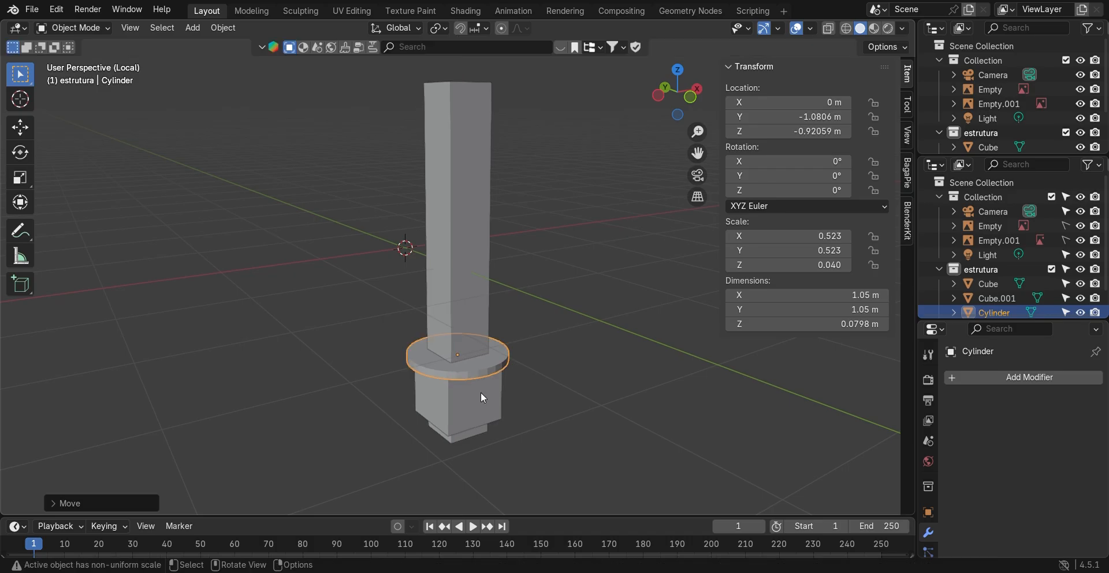
{"action": "left_click", "coordinate": [691, 96]}
{"action": "scroll", "coordinate": [467, 382], "scroll_direction": "up", "scroll_amount": 5}
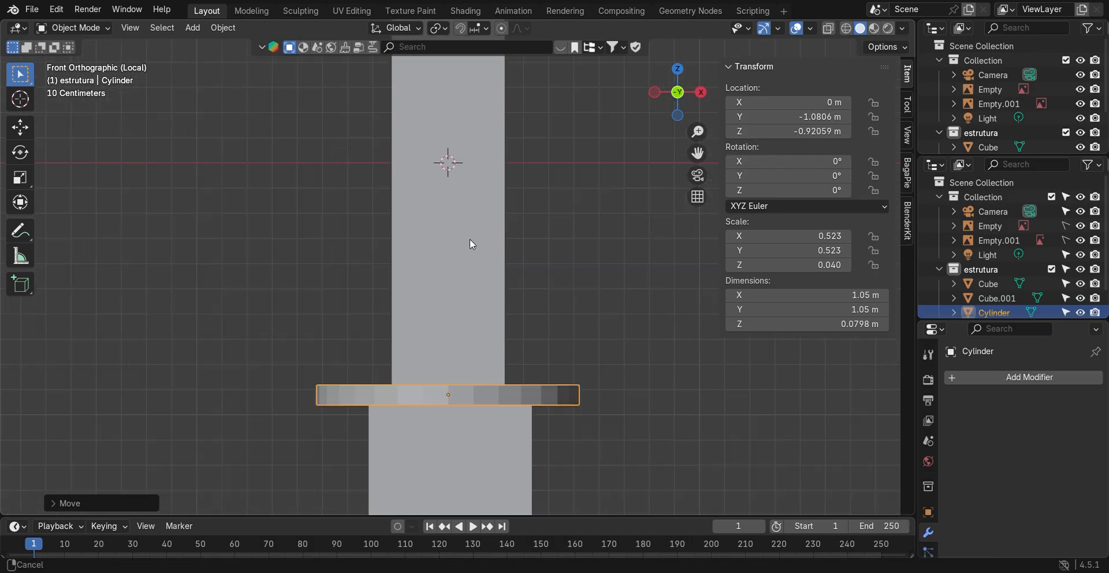
{"action": "key", "text": "g"}
{"action": "key", "text": "z"}
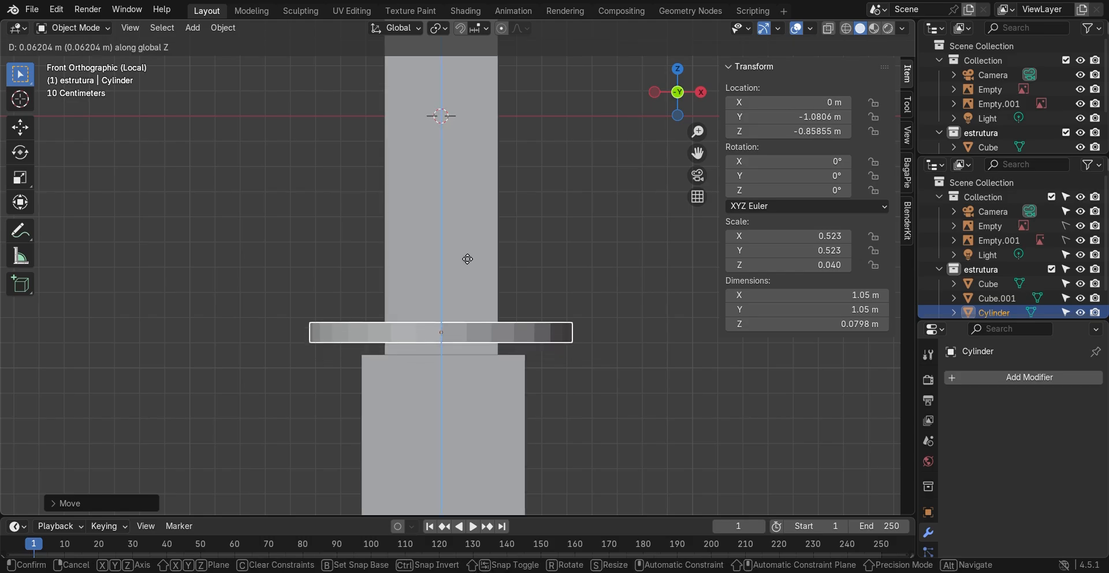
{"action": "left_click", "coordinate": [459, 272]}
{"action": "middle_click_drag", "start_coordinate": [457, 269], "coordinate": [473, 286]}
{"action": "left_click", "coordinate": [564, 241]}
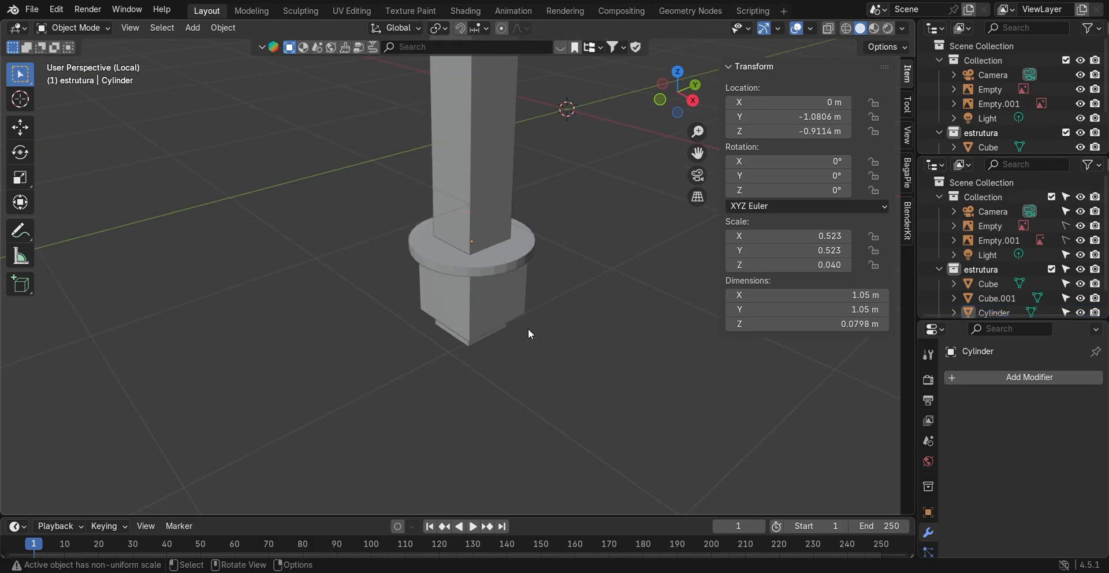
- Put the base cube in Edit Mode and select its four side faces
{"action": "left_click", "coordinate": [475, 318]}
{"action": "scroll", "coordinate": [478, 307], "scroll_direction": "up", "scroll_amount": 3}
{"action": "middle_click_drag", "start_coordinate": [478, 307], "coordinate": [473, 287]}
{"action": "key", "text": "Tab"}
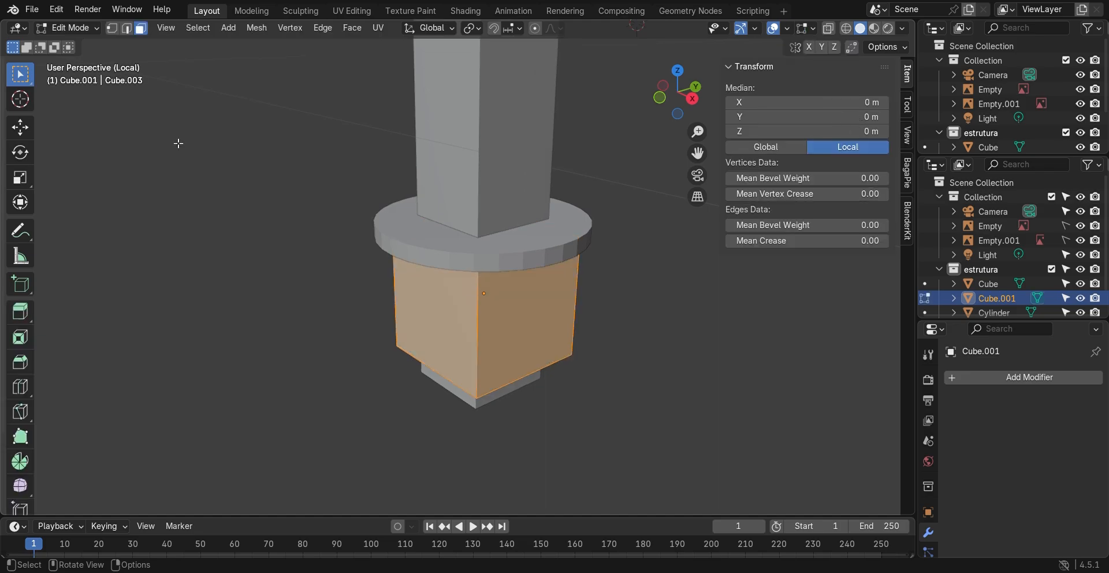
{"action": "left_click", "coordinate": [524, 314]}
{"action": "left_click", "coordinate": [444, 317], "text": "shift"}
{"action": "middle_click_drag", "start_coordinate": [444, 317], "coordinate": [529, 295]}
{"action": "left_click", "coordinate": [405, 332], "text": "shift"}
{"action": "middle_click_drag", "start_coordinate": [632, 277], "coordinate": [470, 283]}
{"action": "left_click", "coordinate": [411, 298], "text": "shift"}
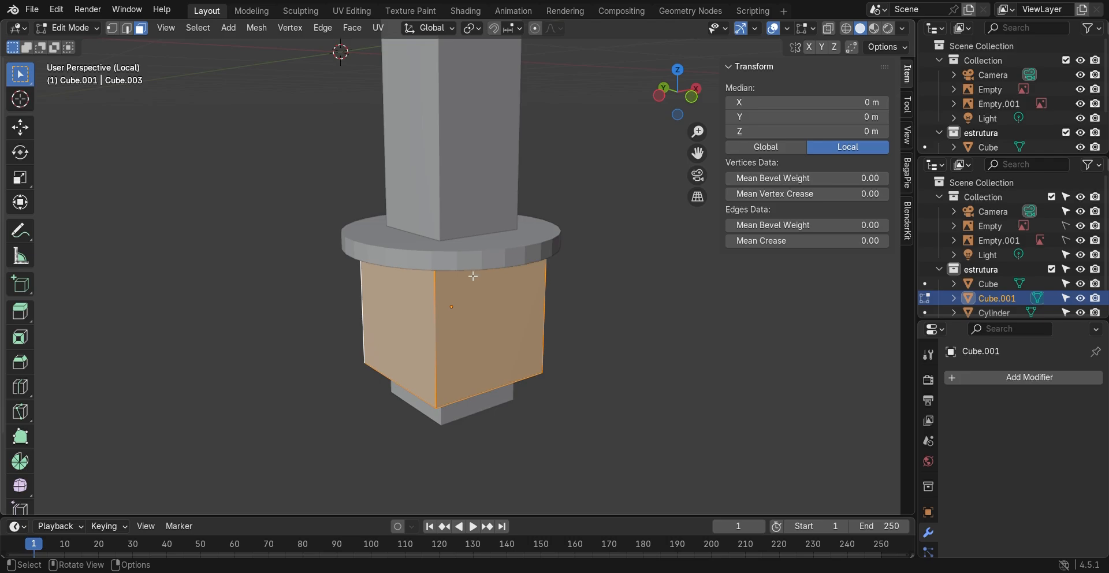
- Inset the four side faces with Individual enabled and a thickness of about 0.13 m, giving each side its own frame
{"action": "key", "text": "i"}
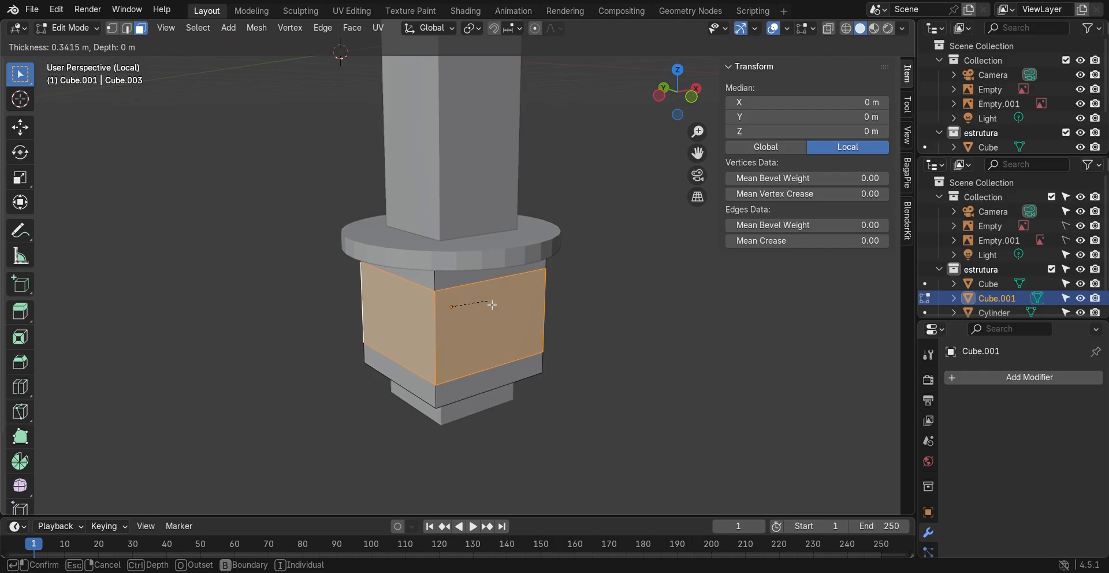
{"action": "left_click", "coordinate": [490, 304]}
{"action": "middle_click_drag", "start_coordinate": [424, 308], "coordinate": [529, 301]}
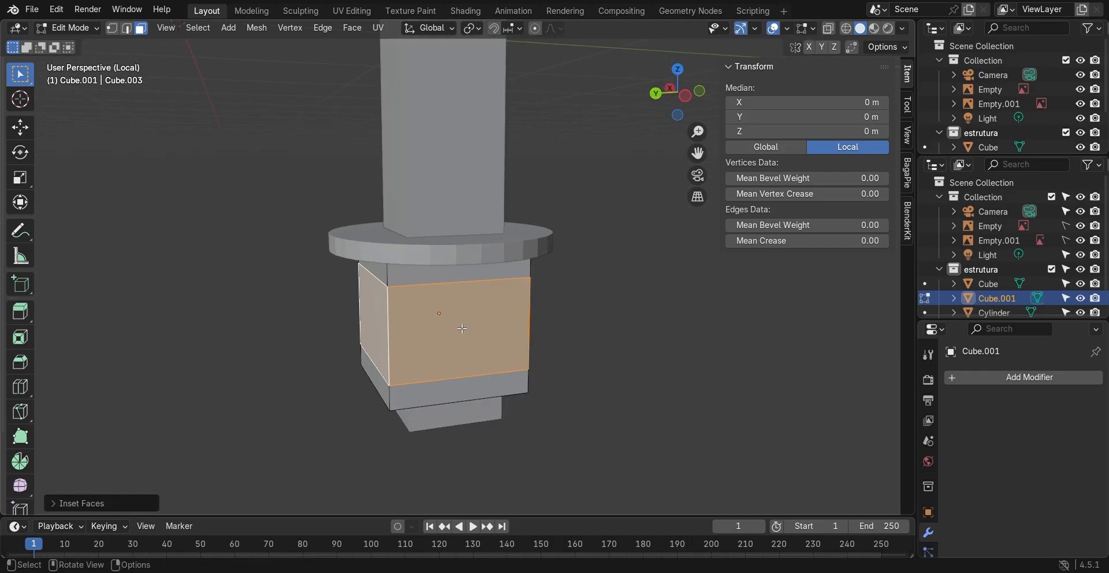
{"action": "left_click", "coordinate": [137, 503]}
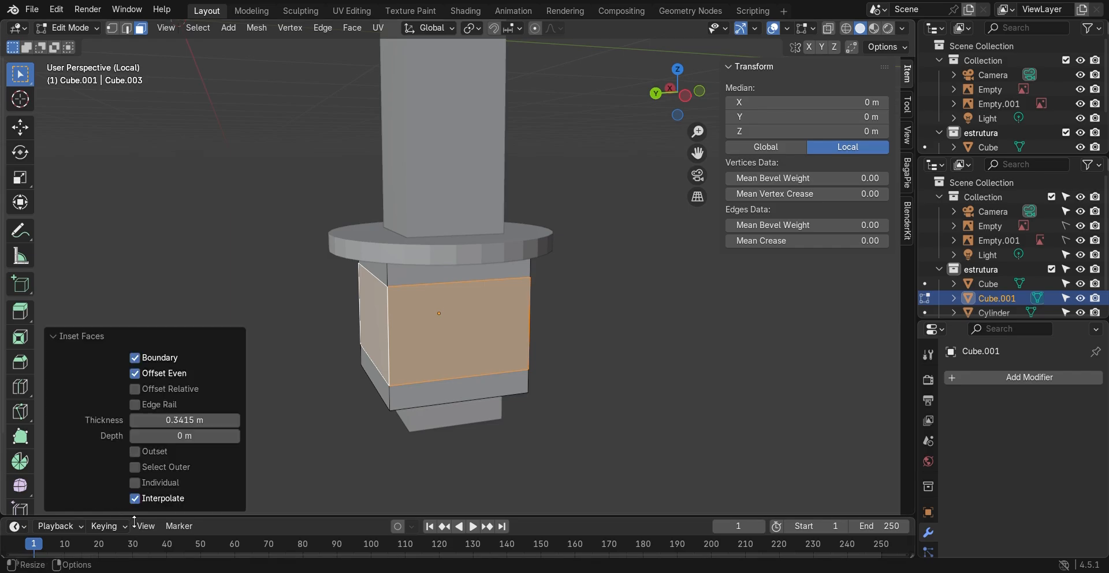
{"action": "left_click", "coordinate": [149, 487]}
{"action": "left_click_drag", "start_coordinate": [191, 420], "coordinate": [75, 420]}
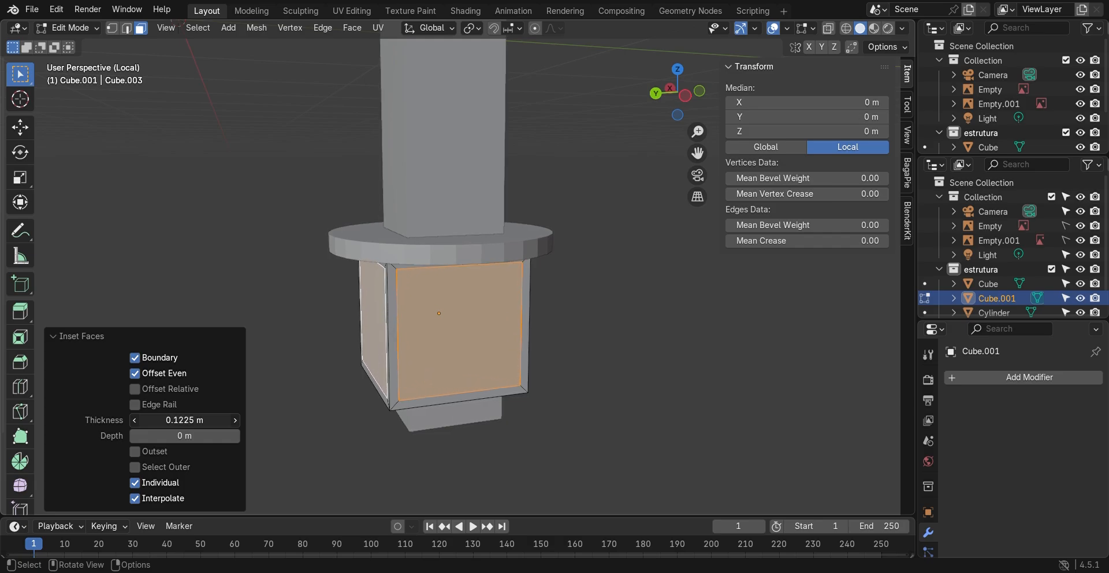
{"action": "left_click_drag", "start_coordinate": [206, 420], "coordinate": [211, 420]}
{"action": "middle_click_drag", "start_coordinate": [457, 351], "coordinate": [492, 318]}
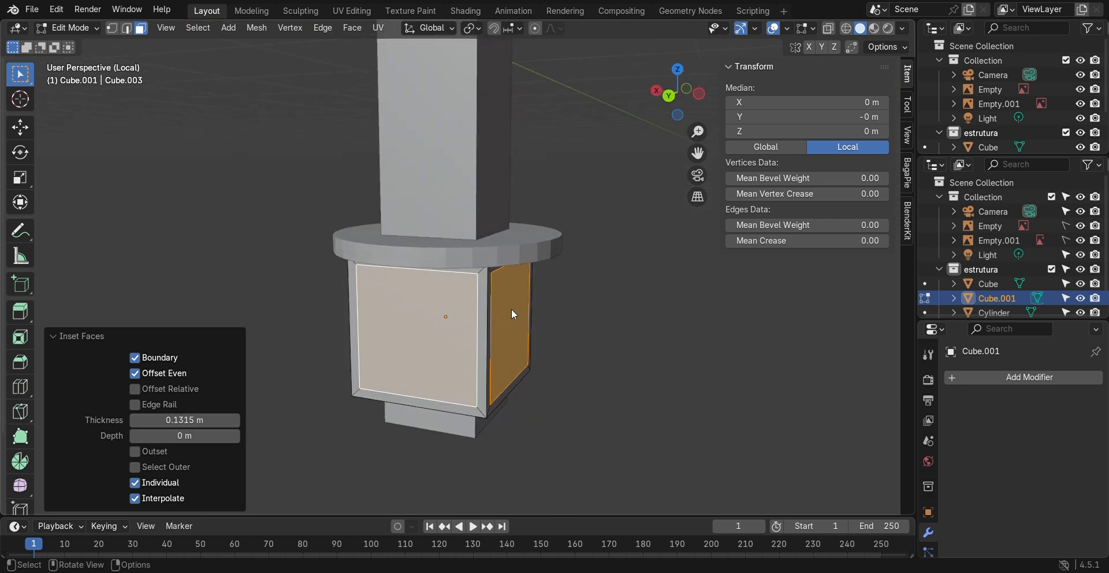
{"action": "left_click", "coordinate": [151, 482]}
{"action": "middle_click_drag", "start_coordinate": [536, 297], "coordinate": [234, 438]}
{"action": "left_click", "coordinate": [155, 483]}
{"action": "middle_click_drag", "start_coordinate": [583, 289], "coordinate": [534, 282]}
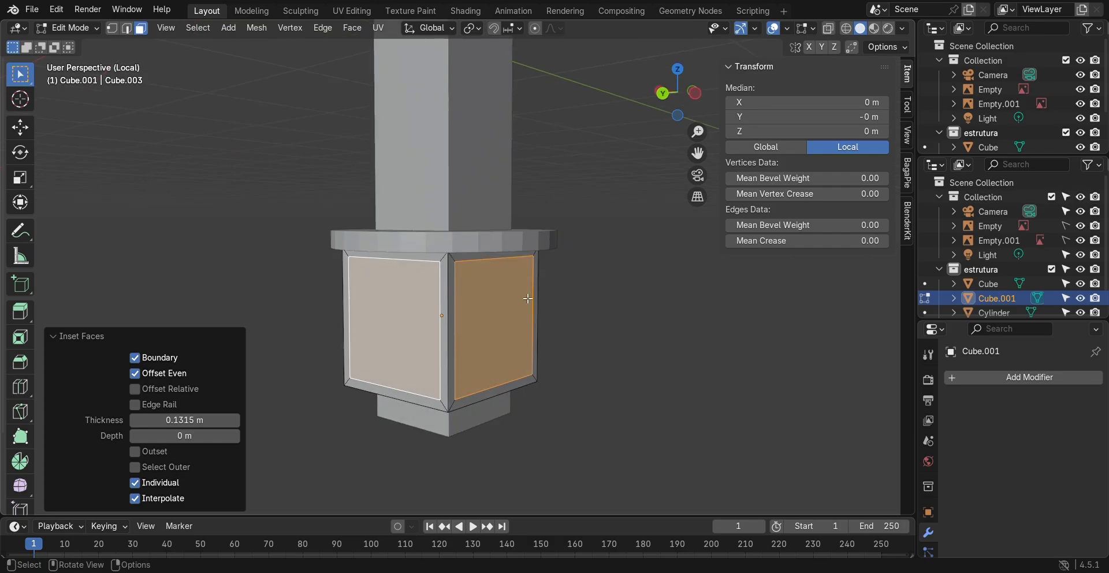
{"action": "key", "text": "e"}
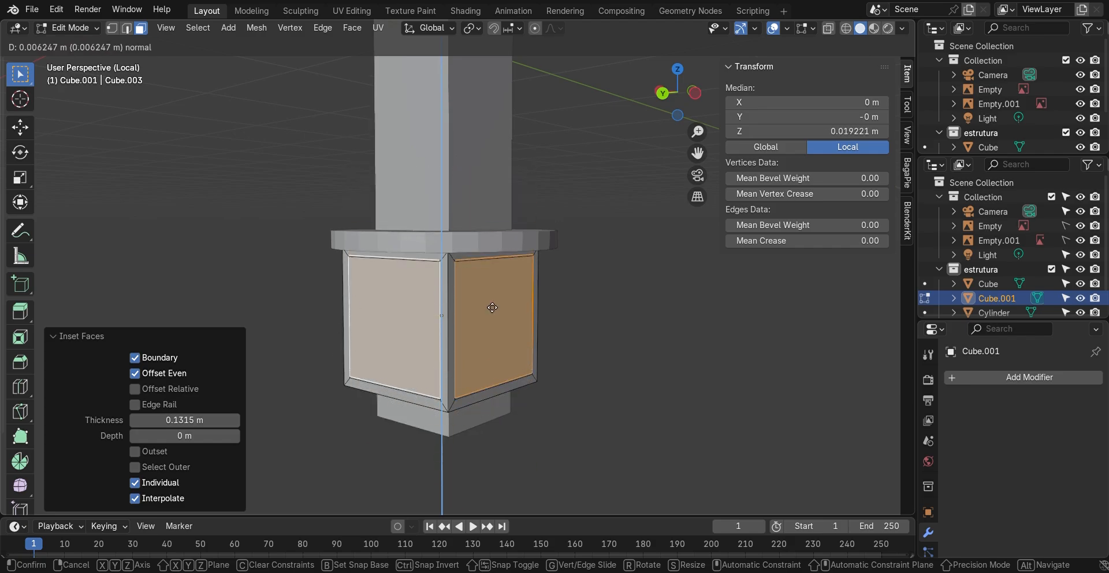
{"action": "right_click", "coordinate": [490, 353]}
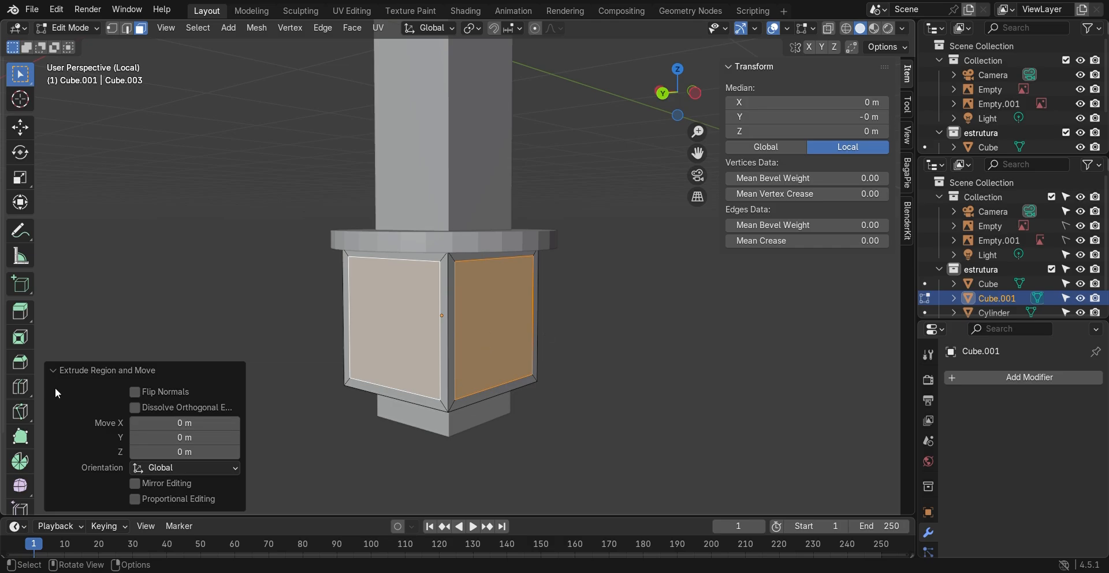
{"action": "left_click", "coordinate": [52, 373]}
- Extrude the inset panels on the base's -X and +Y sides slightly inward, the first to about local X -0.95 m
{"action": "left_click", "coordinate": [491, 331]}
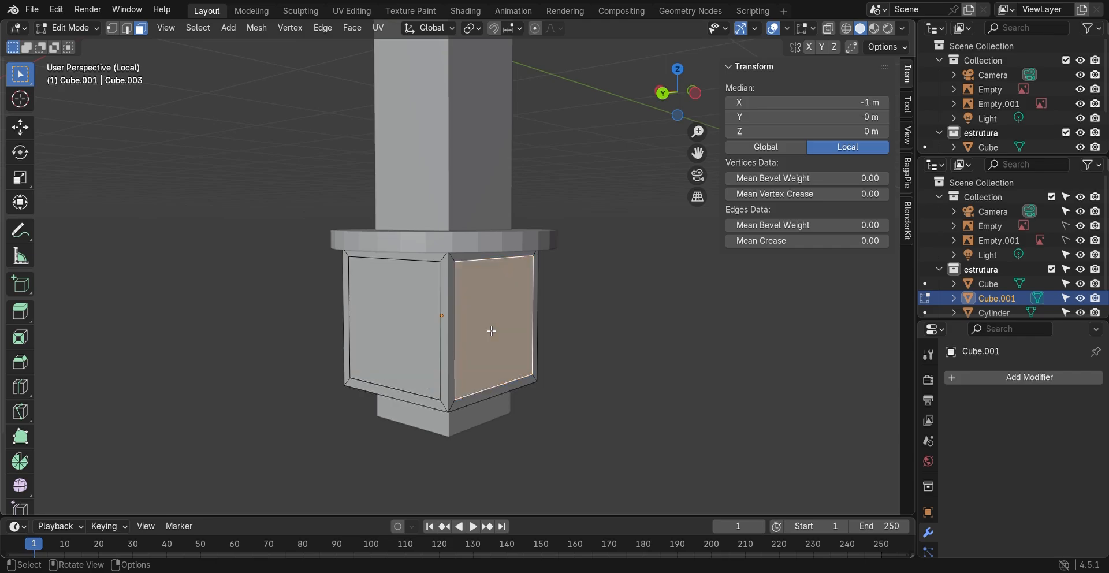
{"action": "key", "text": "e"}
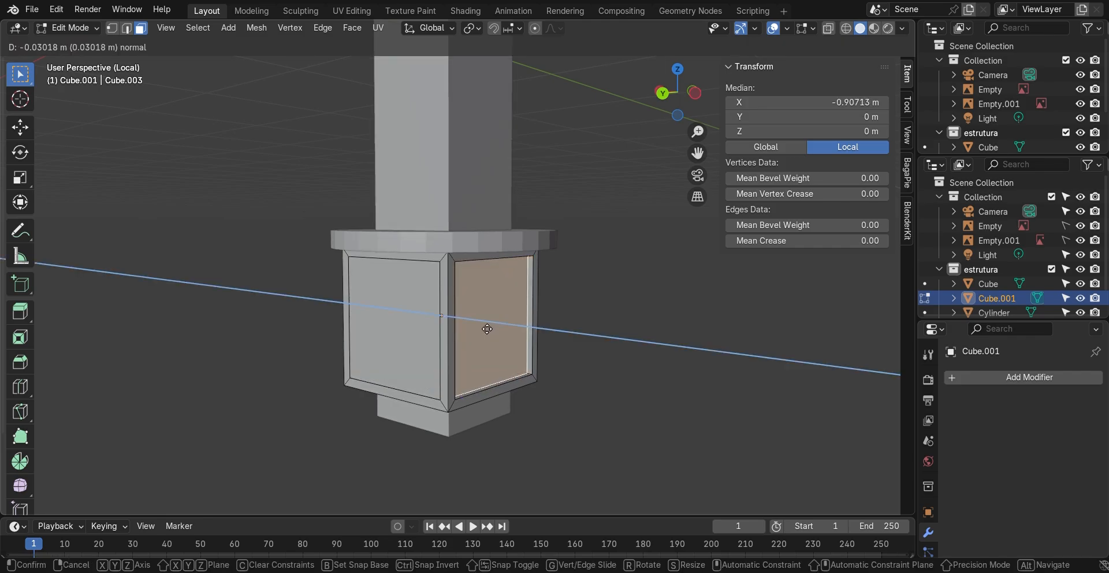
{"action": "left_click", "coordinate": [489, 328]}
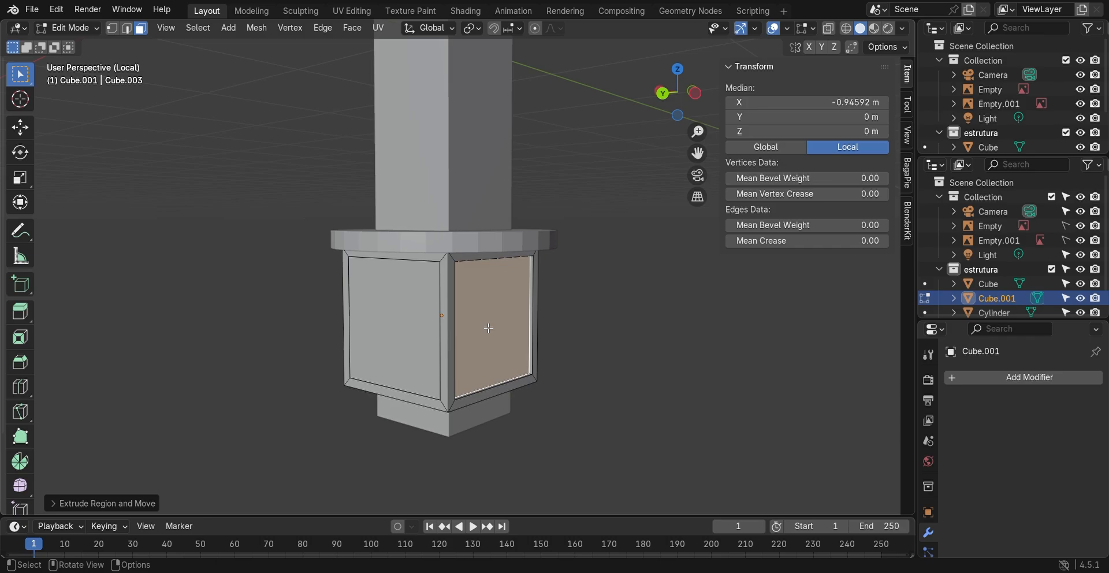
{"action": "left_click", "coordinate": [416, 349]}
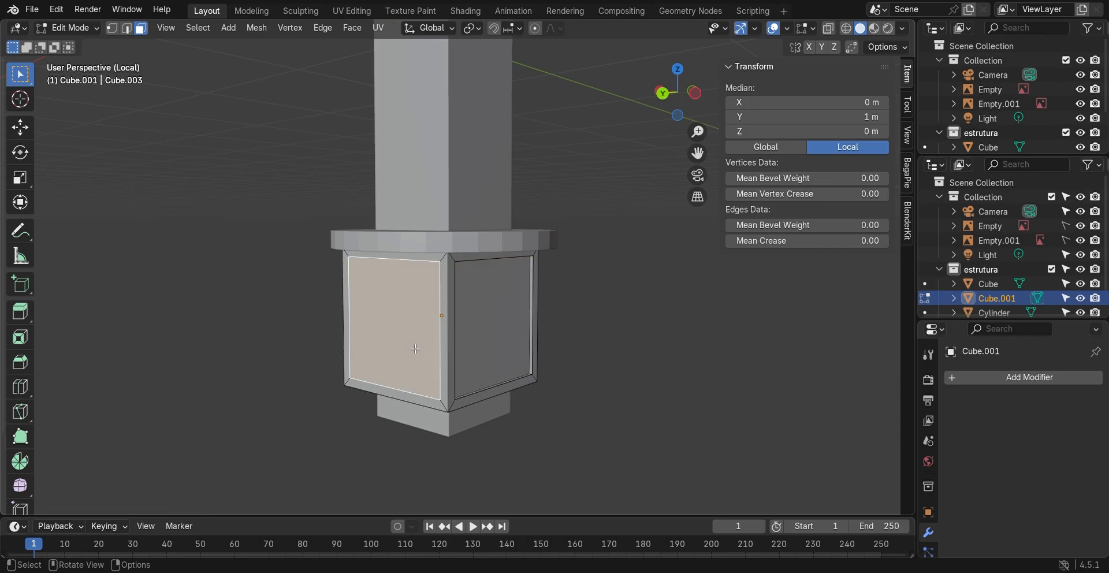
{"action": "key", "text": "e"}
{"action": "left_click", "coordinate": [415, 349]}
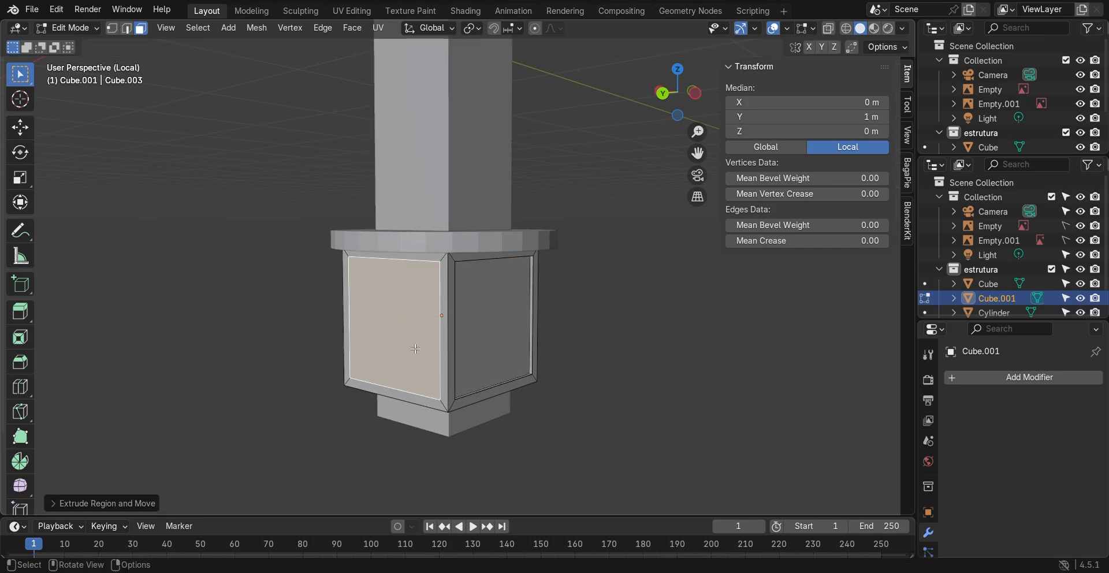
{"action": "middle_click_drag", "start_coordinate": [403, 377], "coordinate": [555, 362]}
{"action": "key", "text": "e"}
{"action": "left_click", "coordinate": [389, 463]}
- Extrude the +X and -Y inset panels slightly inward, the latter to about local Y -0.95 m, and return to Object Mode
{"action": "left_click", "coordinate": [423, 377]}
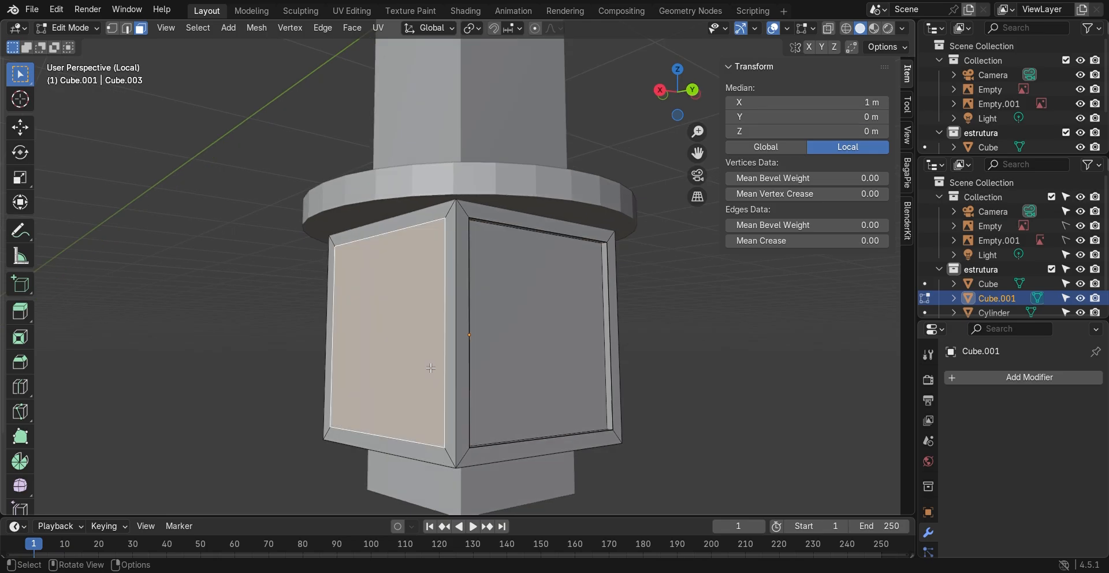
{"action": "middle_click_drag", "start_coordinate": [428, 376], "coordinate": [423, 378]}
{"action": "key", "text": "e"}
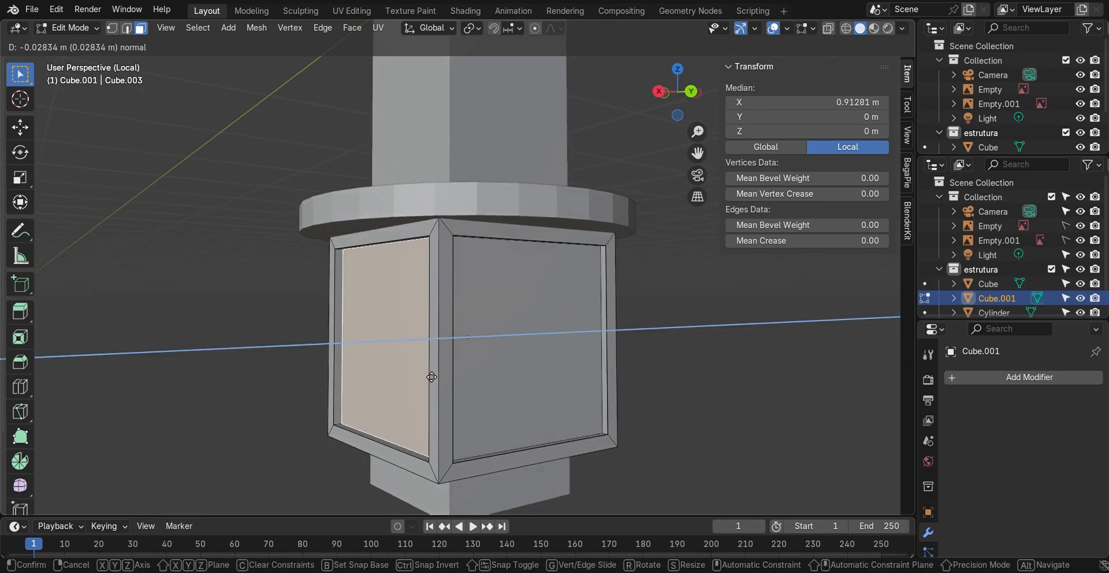
{"action": "left_click", "coordinate": [430, 378]}
{"action": "middle_click_drag", "start_coordinate": [430, 378], "coordinate": [456, 393]}
{"action": "left_click", "coordinate": [428, 398]}
{"action": "key", "text": "e"}
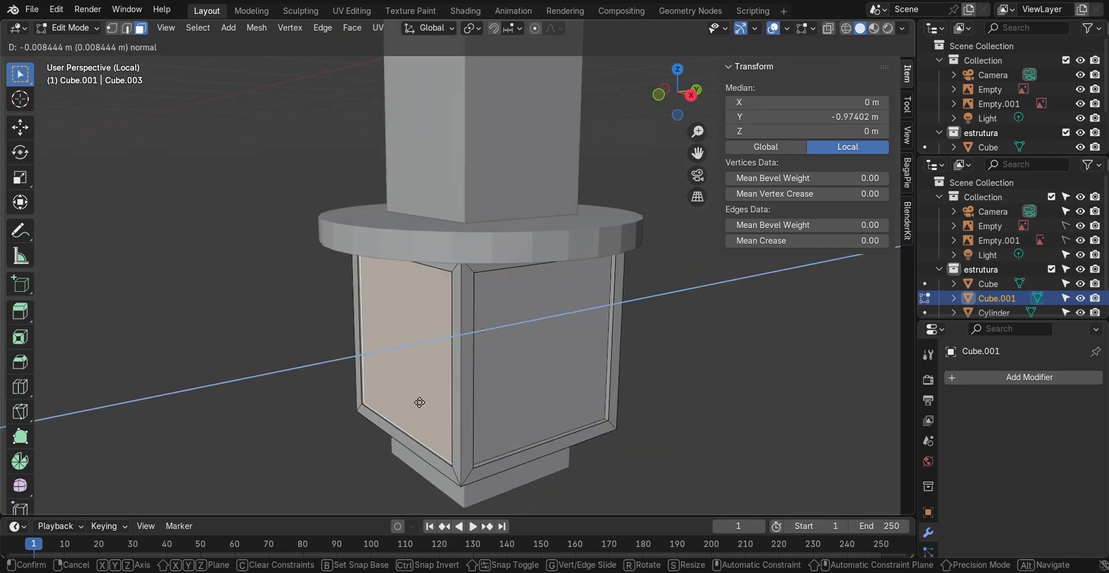
{"action": "left_click", "coordinate": [420, 401]}
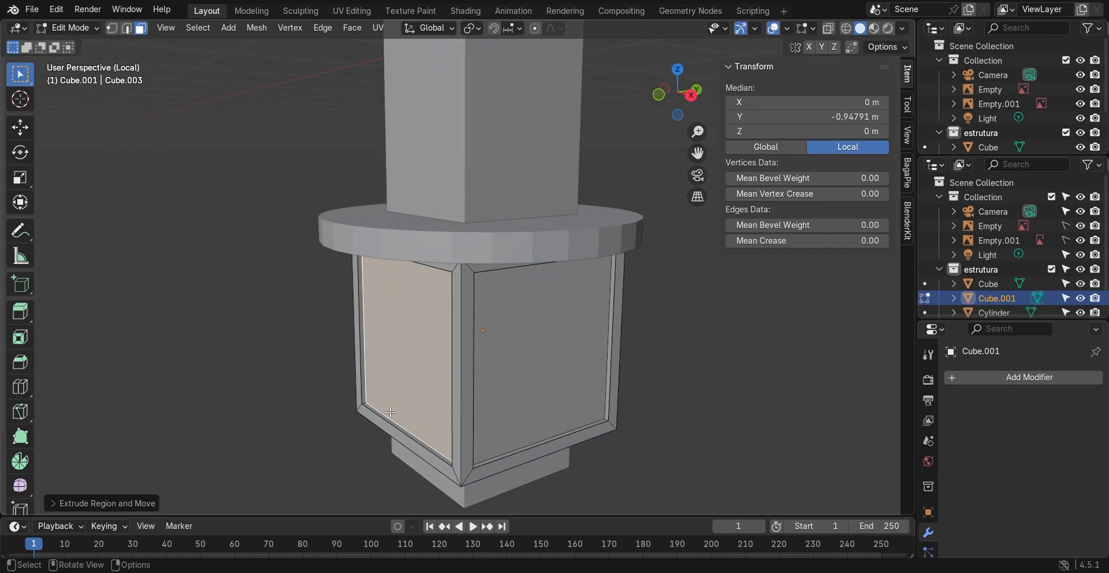
{"action": "middle_click_drag", "start_coordinate": [372, 397], "coordinate": [466, 410]}
{"action": "key", "text": "Tab"}
{"action": "middle_click_drag", "start_coordinate": [564, 375], "coordinate": [497, 356]}
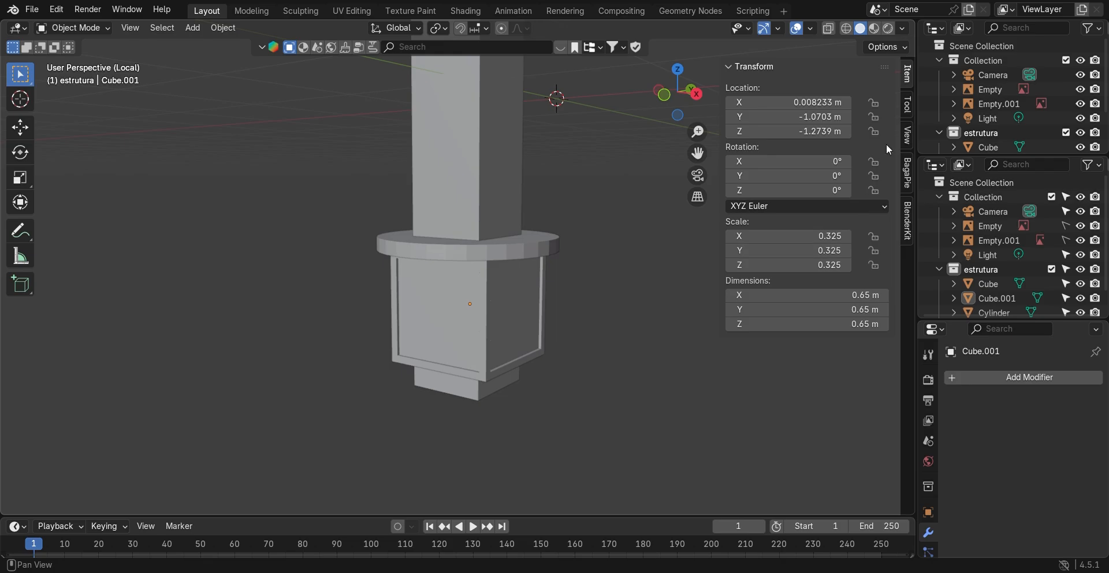
- Exit local view and compare the column base with the green counter in the reference image
{"action": "left_click", "coordinate": [677, 113]}
{"action": "middle_click_drag", "start_coordinate": [709, 210], "coordinate": [651, 339]}
{"action": "key", "text": "KP_Divide"}
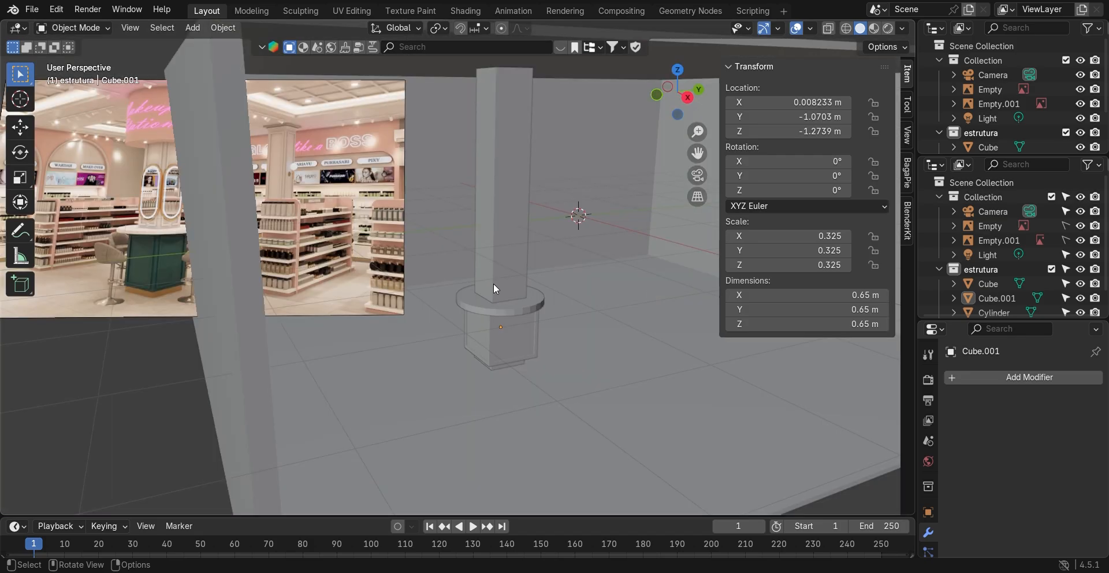
{"action": "middle_click_drag", "start_coordinate": [224, 300], "coordinate": [524, 253]}
{"action": "scroll", "coordinate": [524, 253], "scroll_direction": "up", "scroll_amount": 1}
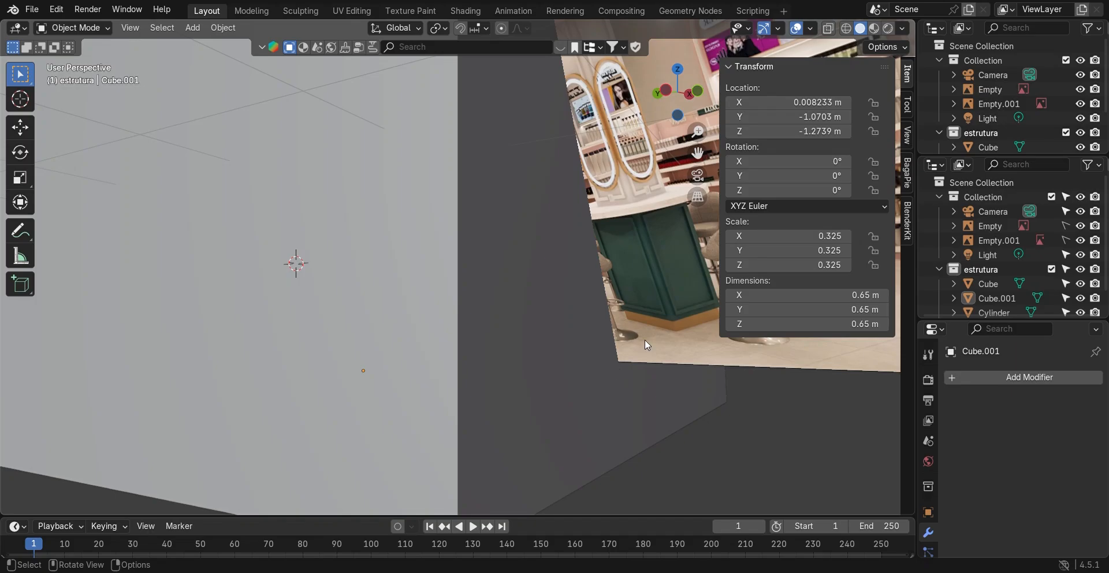
{"action": "scroll", "coordinate": [526, 350], "scroll_direction": "down", "scroll_amount": 8}
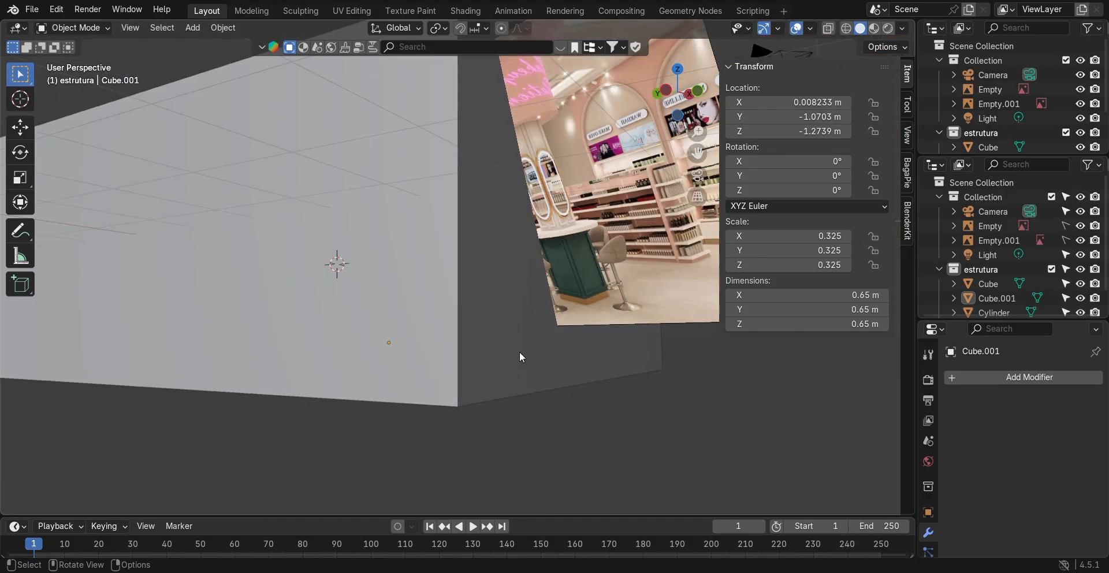
{"action": "middle_click_drag", "start_coordinate": [352, 371], "coordinate": [565, 341]}
- Undo the inward panel extrusions on the base cube, back to Edit Mode with the four inset side faces selected
{"action": "left_click", "coordinate": [543, 317]}
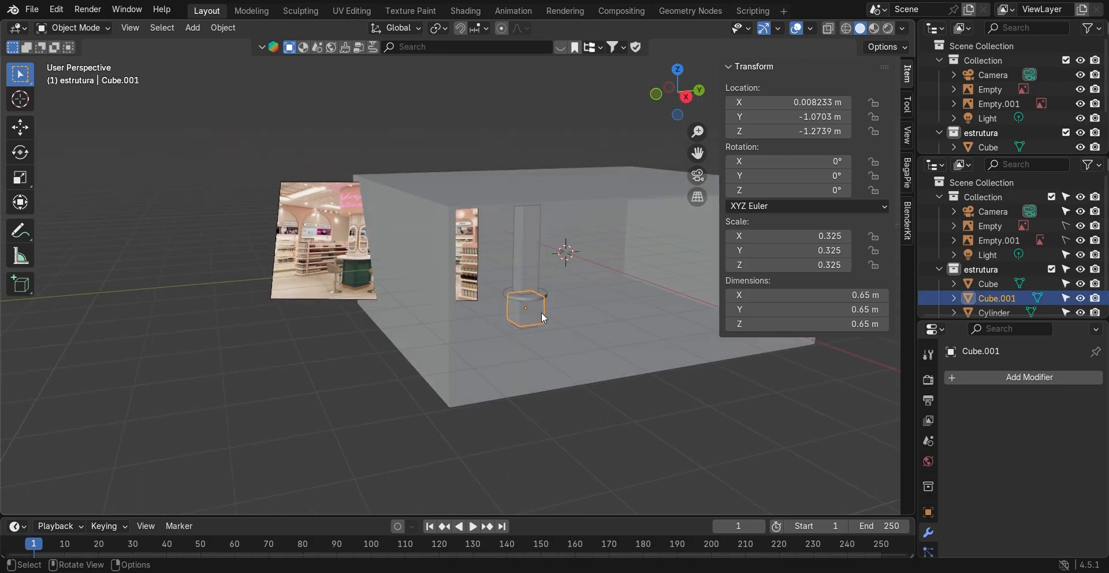
{"action": "left_click", "coordinate": [613, 438]}
{"action": "key", "text": "ctrl+z"}
{"action": "scroll", "coordinate": [556, 349], "scroll_direction": "up", "scroll_amount": 8}
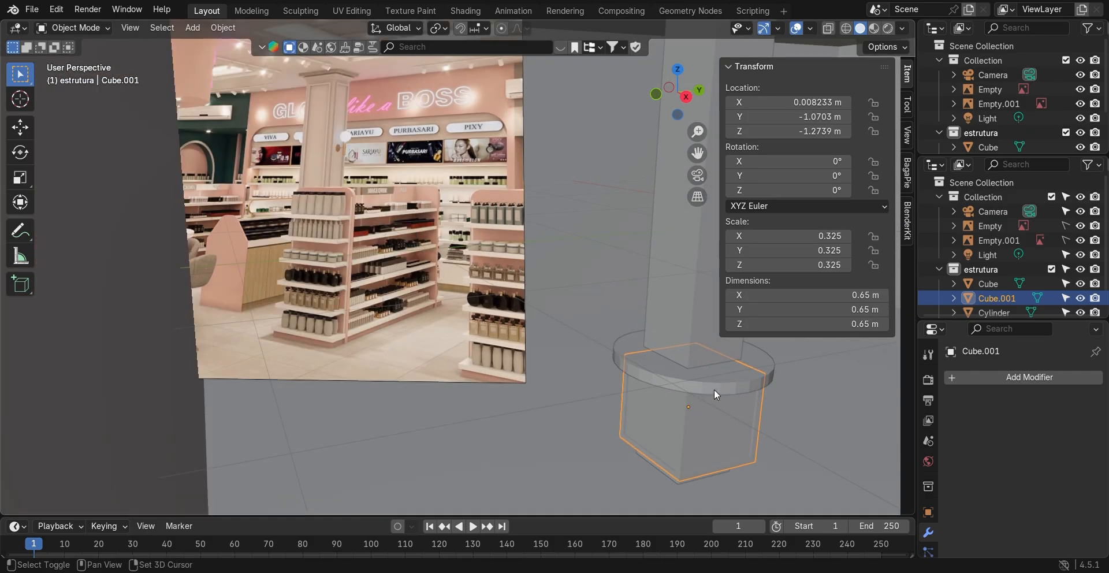
{"action": "middle_click_drag", "start_coordinate": [714, 389], "coordinate": [564, 332], "text": "shift"}
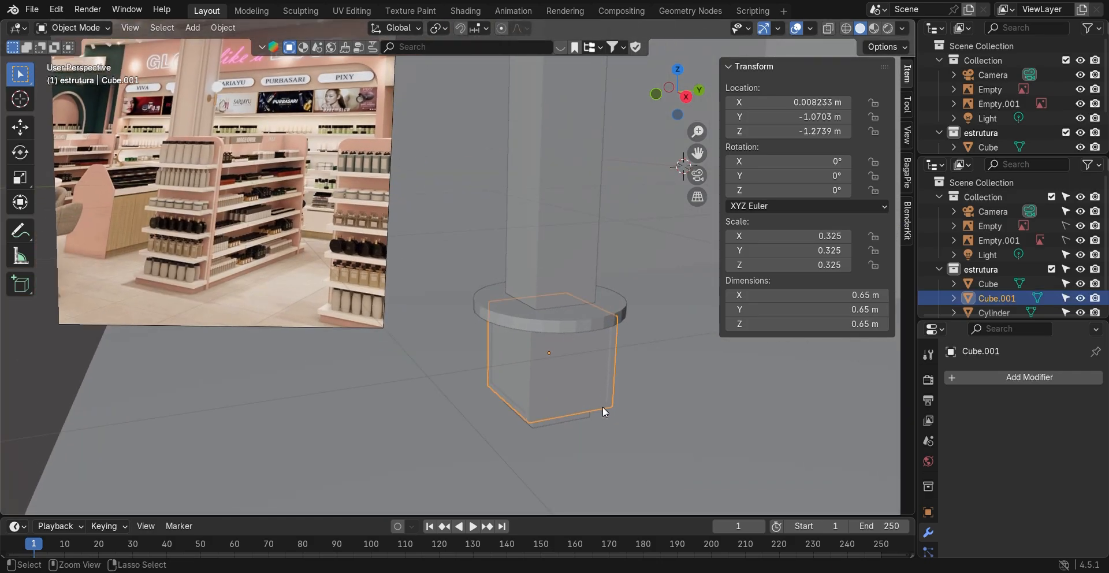
{"action": "key", "text": "ctrl+z"}
{"action": "key", "text": "ctrl+z"}
{"action": "key", "text": "ctrl+z"}
{"action": "key", "text": "ctrl+z"}
{"action": "key", "text": "ctrl+z"}
{"action": "key", "text": "ctrl+z"}
{"action": "key", "text": "ctrl+z"}
{"action": "key", "text": "ctrl+z"}
{"action": "key", "text": "ctrl+z"}
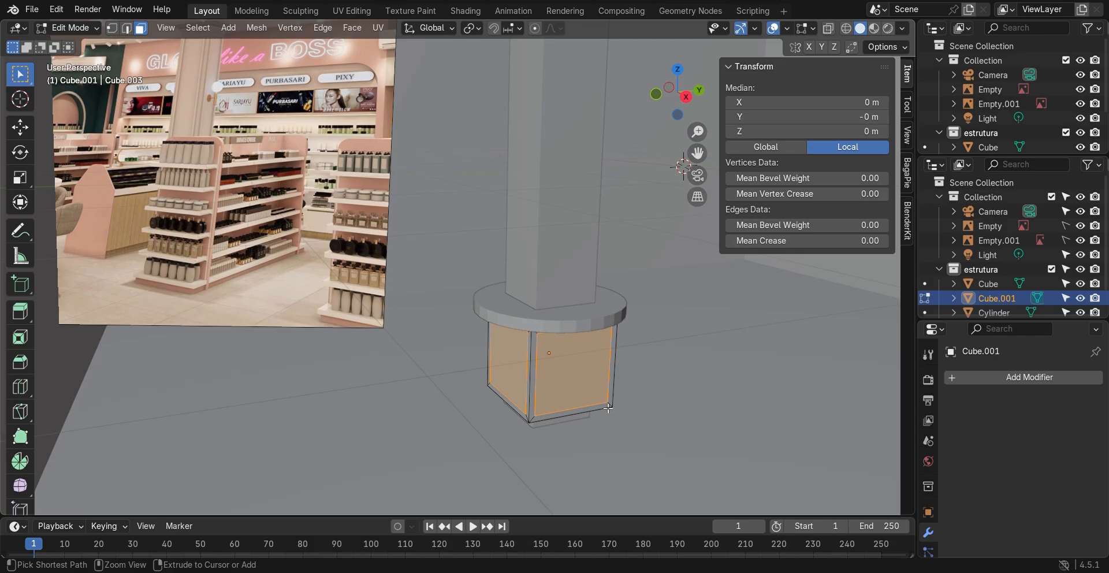
- Inset the four selected side panels again by about 0.06 m to form a narrow inner border on each
{"action": "scroll", "coordinate": [612, 410], "scroll_direction": "up", "scroll_amount": 3}
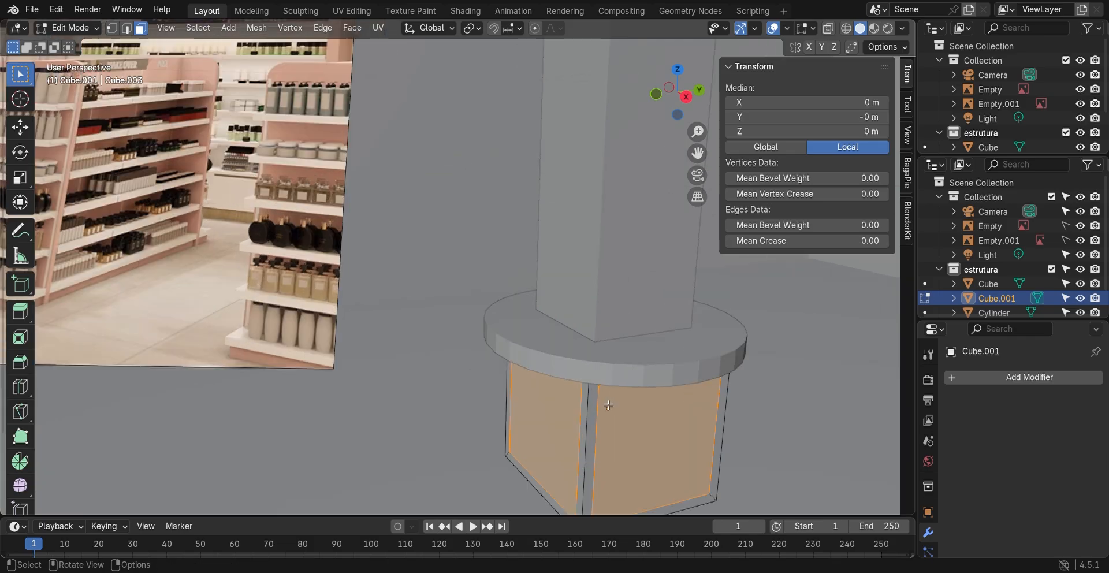
{"action": "middle_click_drag", "start_coordinate": [652, 417], "coordinate": [493, 271], "text": "shift"}
{"action": "scroll", "coordinate": [492, 270], "scroll_direction": "up", "scroll_amount": 1}
{"action": "scroll", "coordinate": [492, 270], "scroll_direction": "up", "scroll_amount": 1}
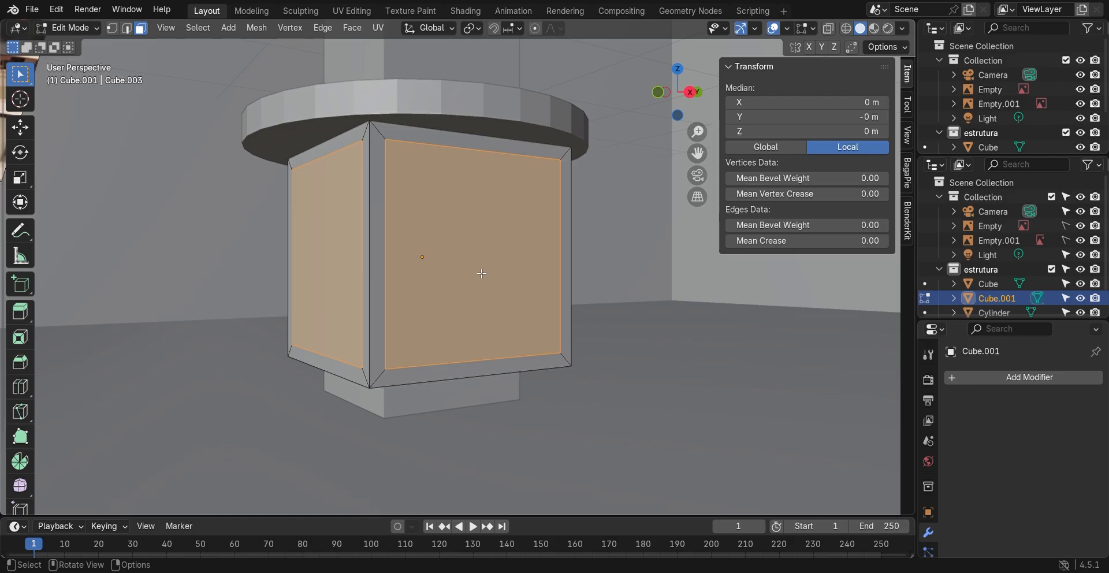
{"action": "key", "text": "i"}
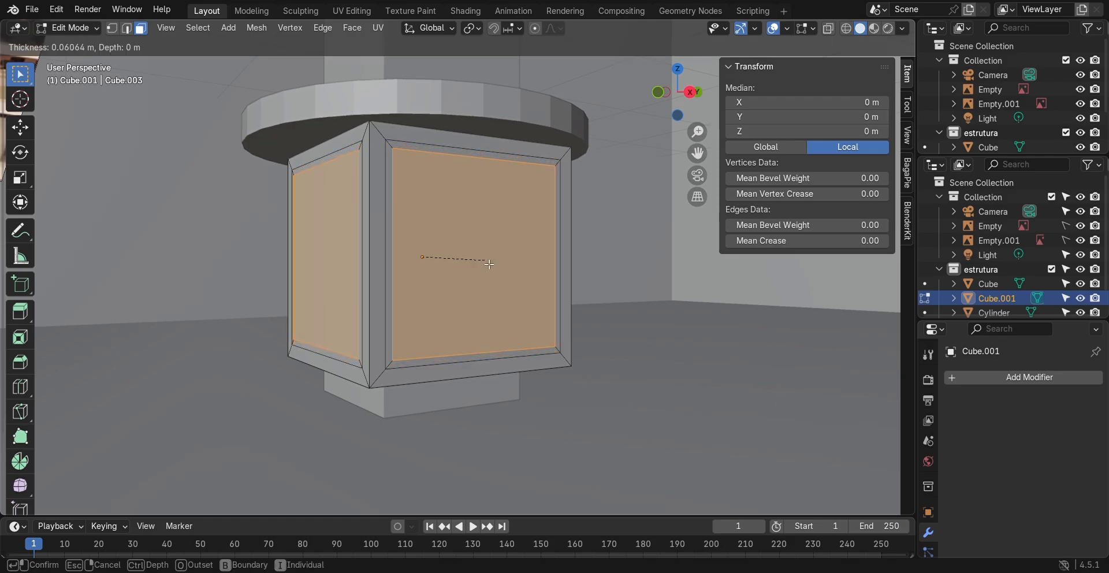
{"action": "left_click", "coordinate": [488, 264]}
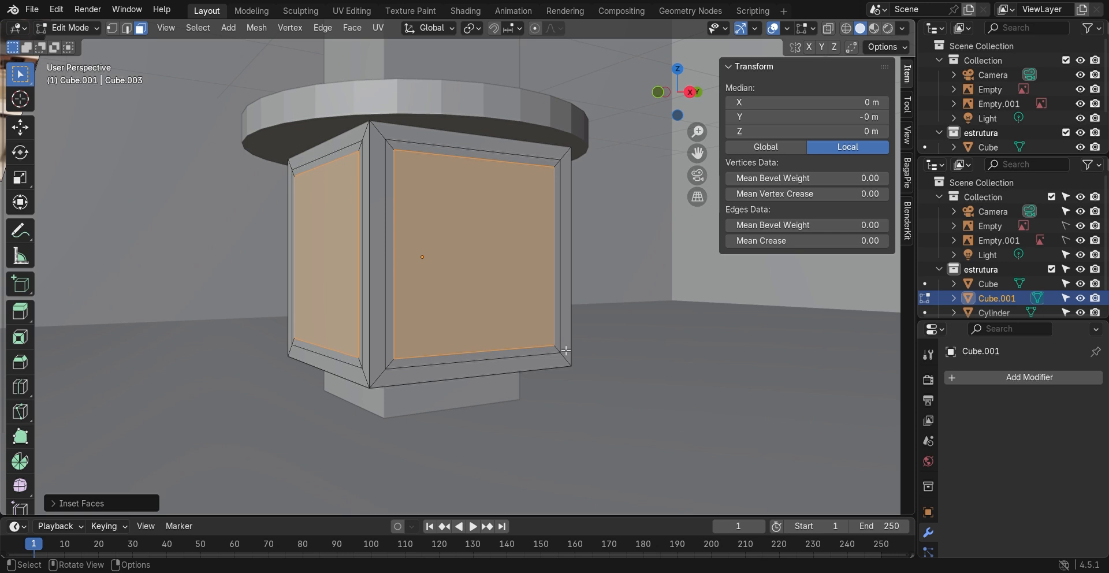
- Extrude the four narrow border faces on the base's +X side outward by about 0.017 m
{"action": "left_click", "coordinate": [394, 250]}
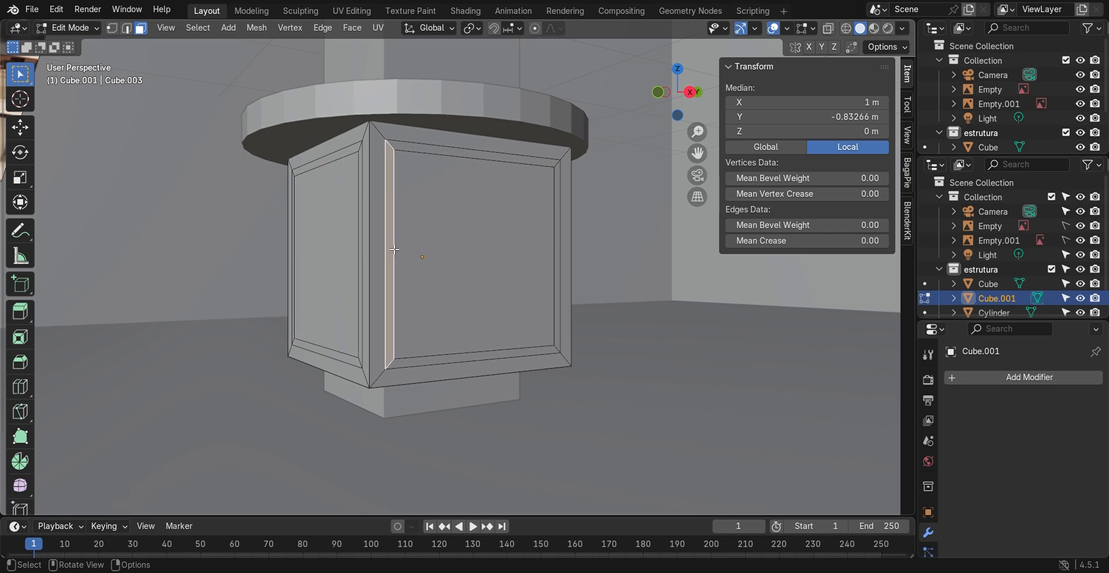
{"action": "left_click", "coordinate": [440, 150], "text": "shift"}
{"action": "left_click", "coordinate": [561, 248], "text": "alt+shift"}
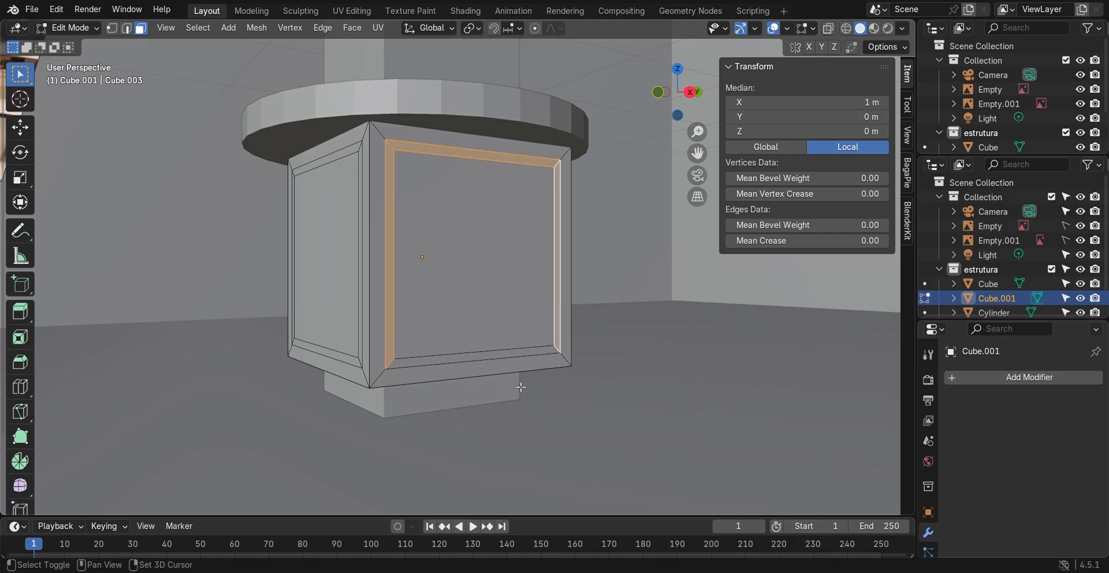
{"action": "left_click", "coordinate": [518, 356], "text": "shift"}
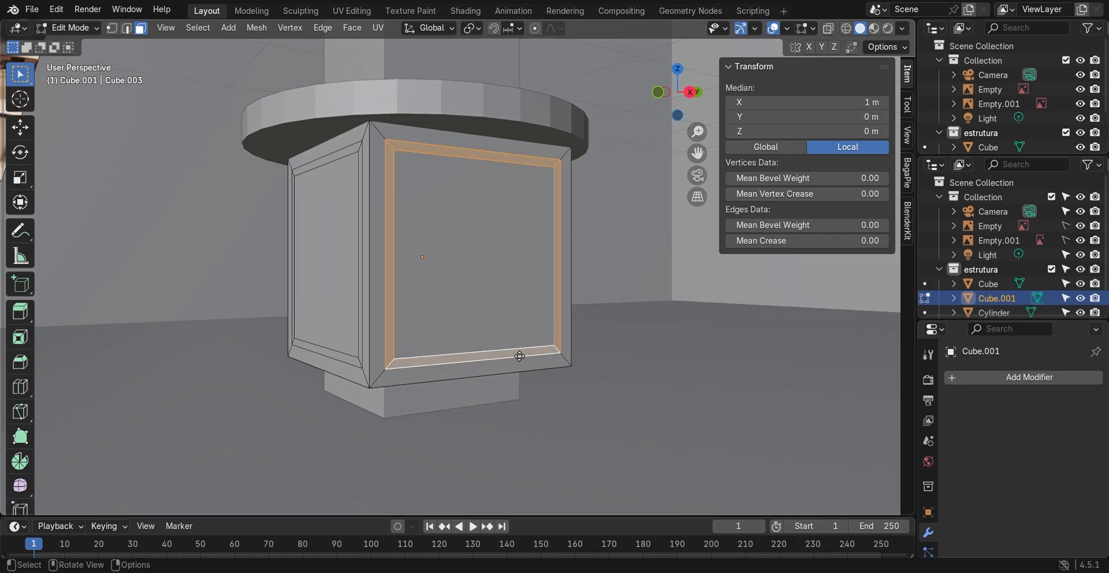
{"action": "key", "text": "e"}
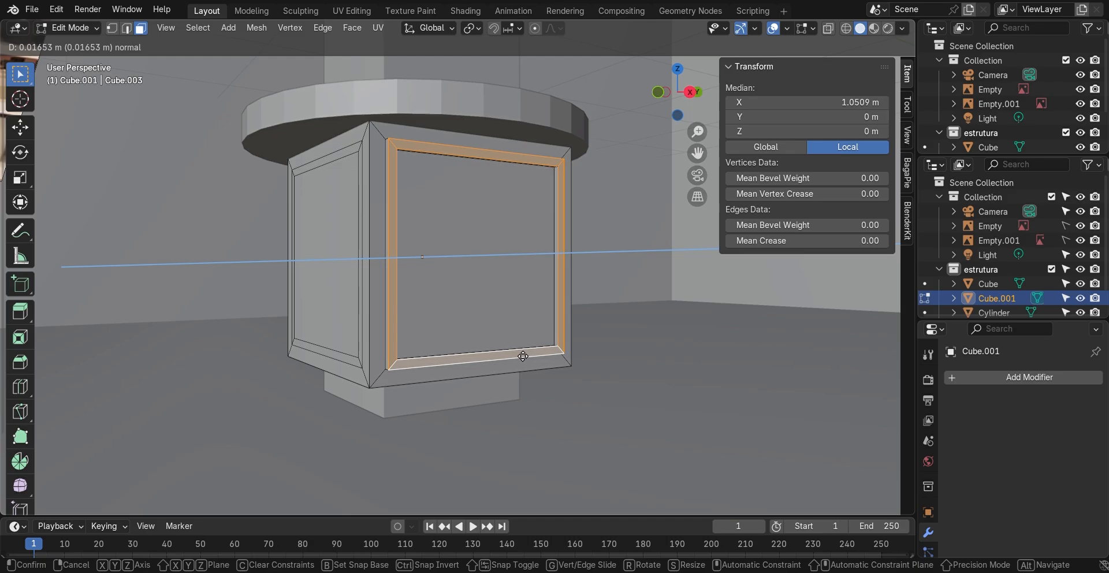
{"action": "left_click", "coordinate": [523, 356]}
- Extrude the four narrow border faces on the base's -Y side outward by about 0.01 m
{"action": "middle_click_drag", "start_coordinate": [458, 312], "coordinate": [500, 343]}
{"action": "left_click", "coordinate": [340, 157]}
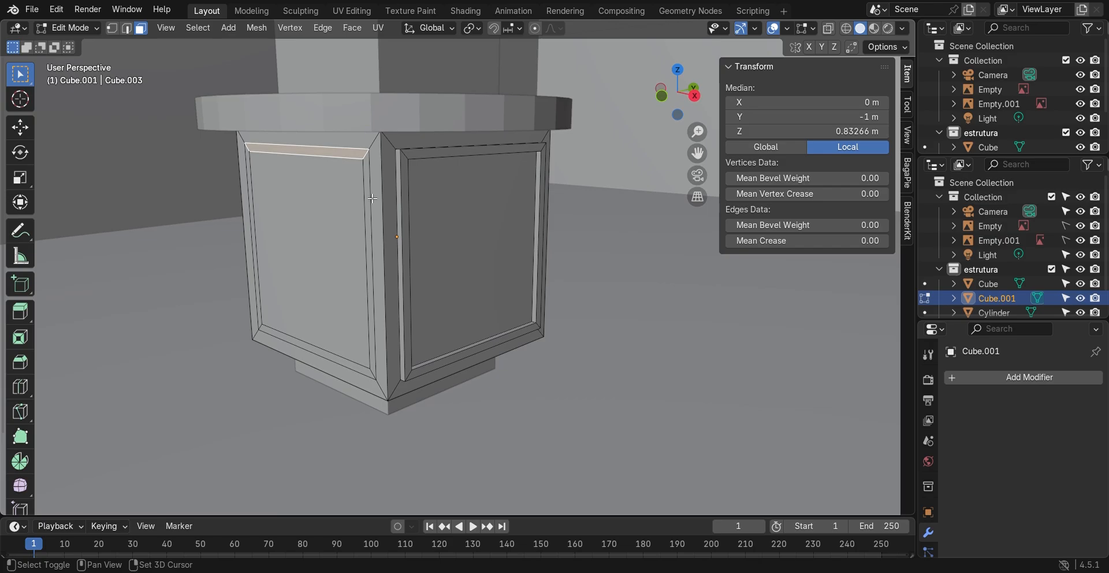
{"action": "left_click", "coordinate": [371, 200], "text": "shift"}
{"action": "left_click", "coordinate": [257, 249], "text": "shift"}
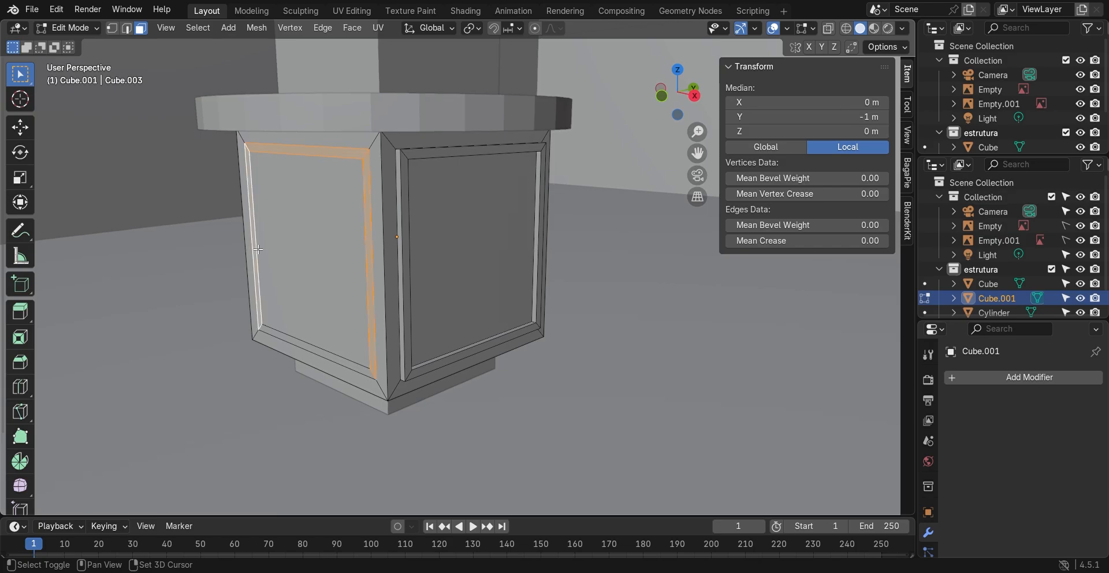
{"action": "left_click", "coordinate": [287, 339], "text": "shift"}
{"action": "key", "text": "e"}
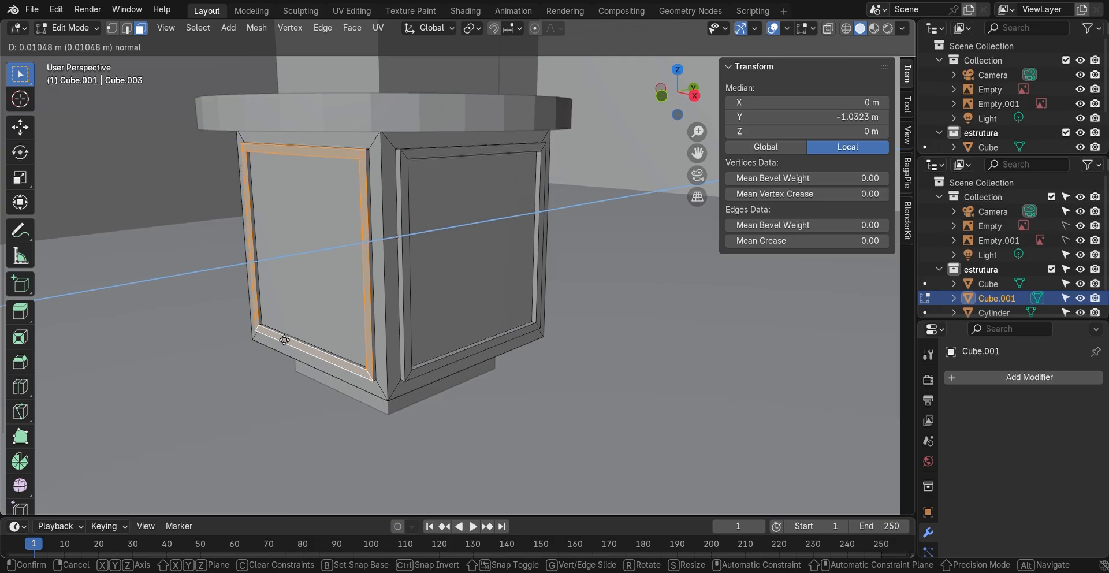
{"action": "left_click", "coordinate": [283, 335]}
- Extrude the four narrow border faces on the base's -X side outward to about local X -1.04 m
{"action": "middle_click_drag", "start_coordinate": [326, 217], "coordinate": [454, 222]}
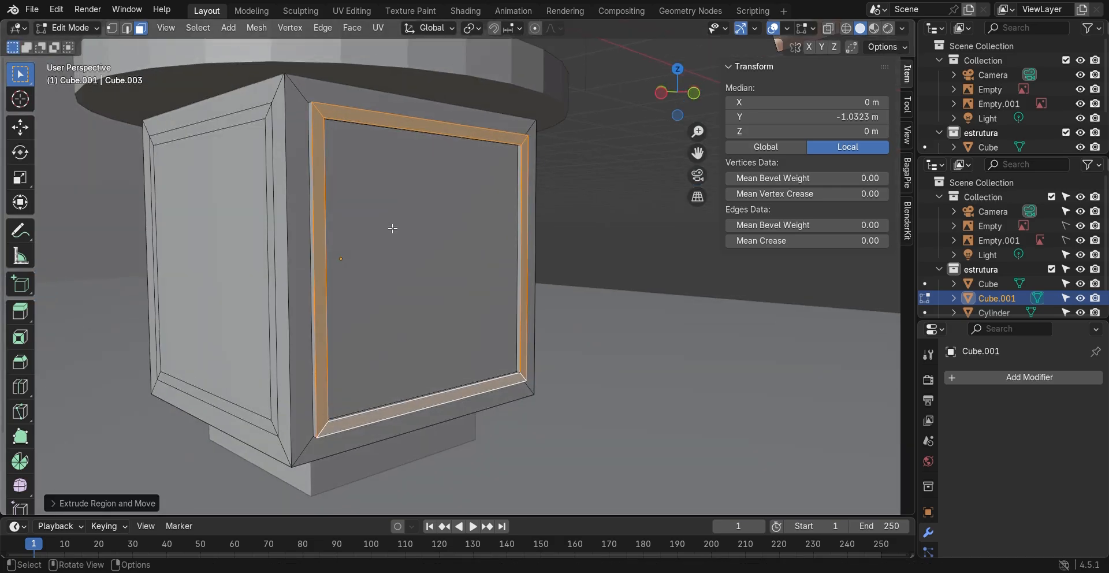
{"action": "left_click", "coordinate": [249, 120]}
{"action": "left_click", "coordinate": [274, 168], "text": "shift"}
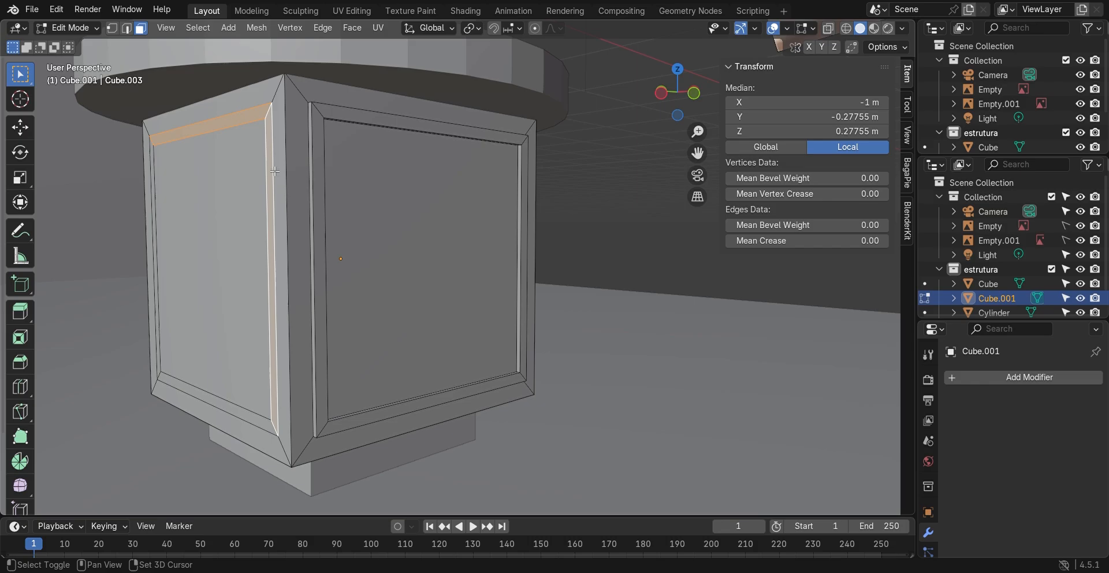
{"action": "left_click", "coordinate": [223, 409], "text": "shift"}
{"action": "left_click", "coordinate": [158, 339], "text": "shift"}
{"action": "scroll", "coordinate": [161, 339], "scroll_direction": "down", "scroll_amount": 2}
{"action": "middle_click_drag", "start_coordinate": [259, 308], "coordinate": [396, 247]}
{"action": "key", "text": "e"}
{"action": "left_click", "coordinate": [238, 320]}
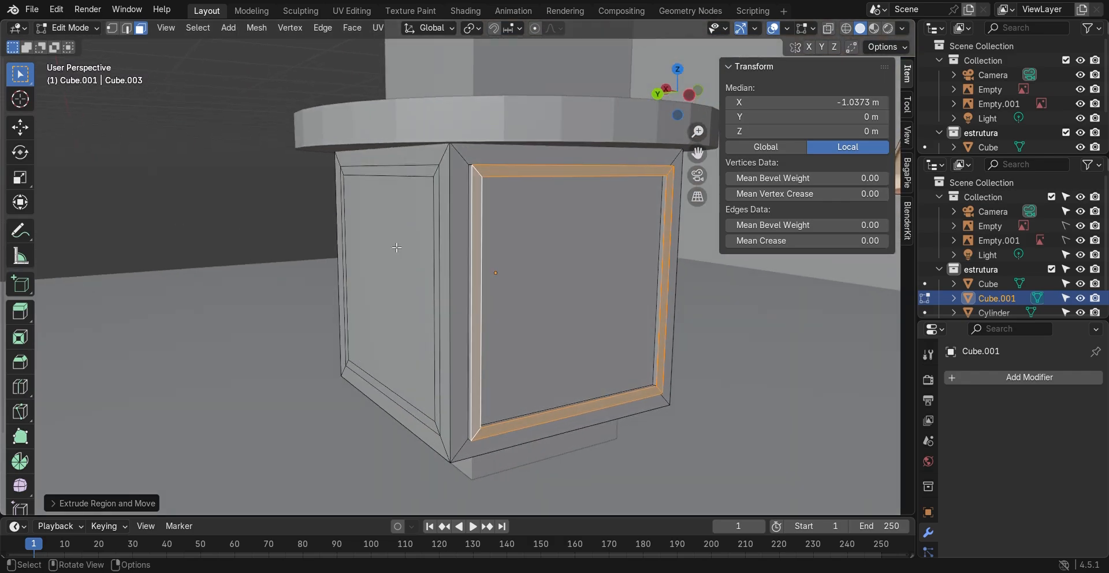
- Extrude the four narrow border faces on the base's +Y side outward by about 0.008 m and return to Object Mode
{"action": "left_click", "coordinate": [393, 173]}
{"action": "left_click", "coordinate": [345, 204], "text": "shift"}
{"action": "left_click", "coordinate": [439, 222], "text": "shift"}
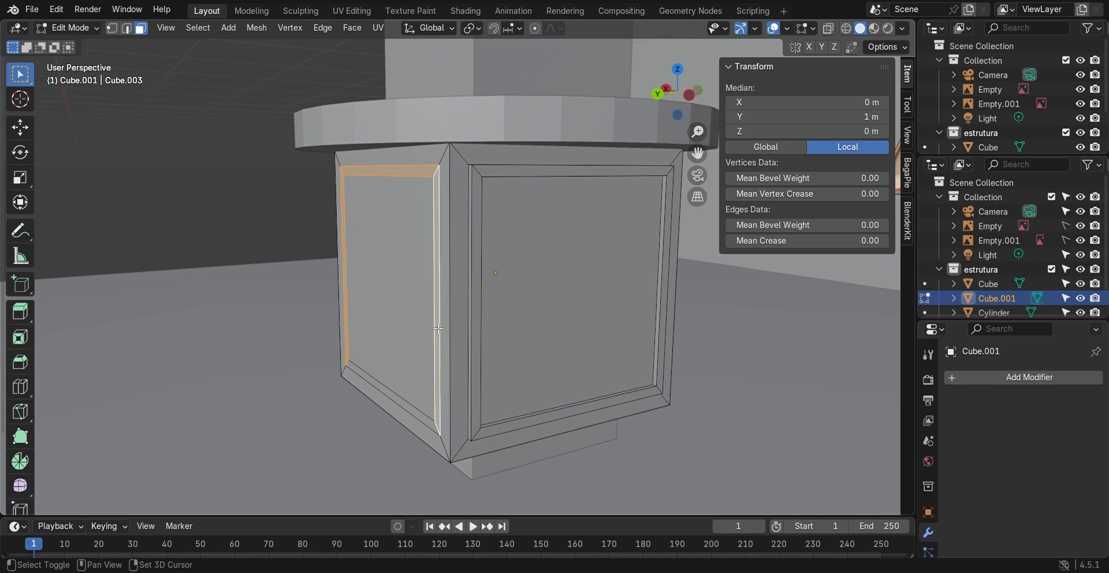
{"action": "left_click", "coordinate": [407, 408], "text": "shift"}
{"action": "key", "text": "e"}
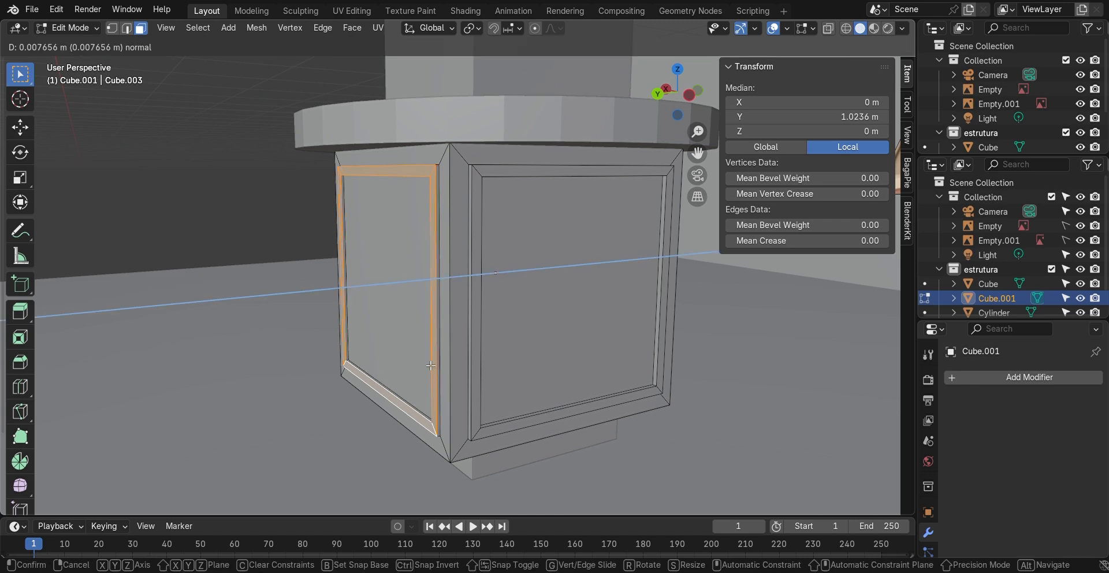
{"action": "left_click", "coordinate": [431, 366]}
{"action": "scroll", "coordinate": [463, 312], "scroll_direction": "down", "scroll_amount": 3}
{"action": "middle_click_drag", "start_coordinate": [511, 263], "coordinate": [389, 280]}
{"action": "scroll", "coordinate": [476, 272], "scroll_direction": "down", "scroll_amount": 8}
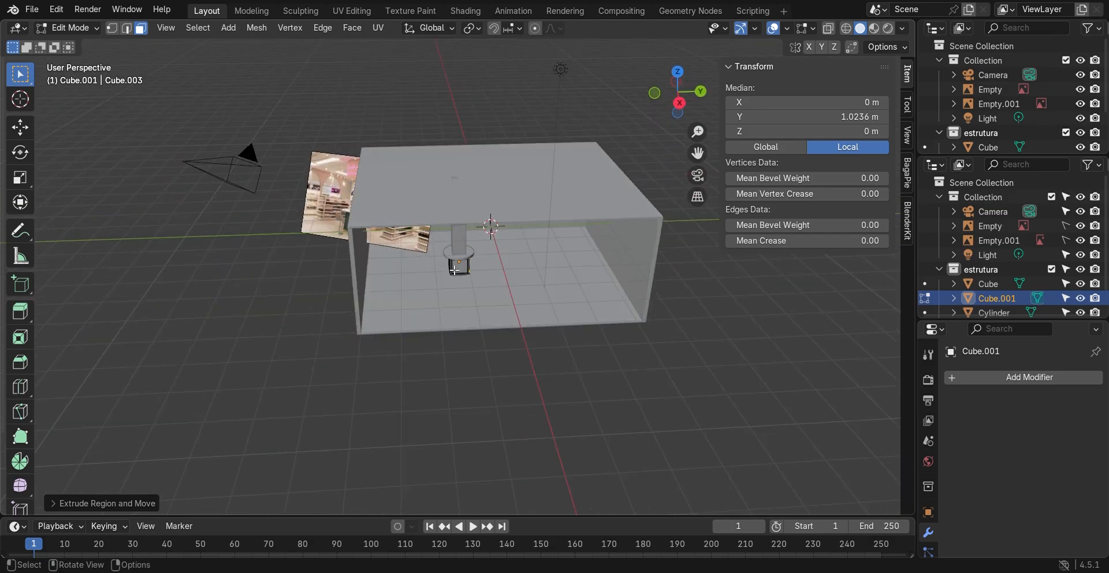
{"action": "scroll", "coordinate": [455, 270], "scroll_direction": "up", "scroll_amount": 10}
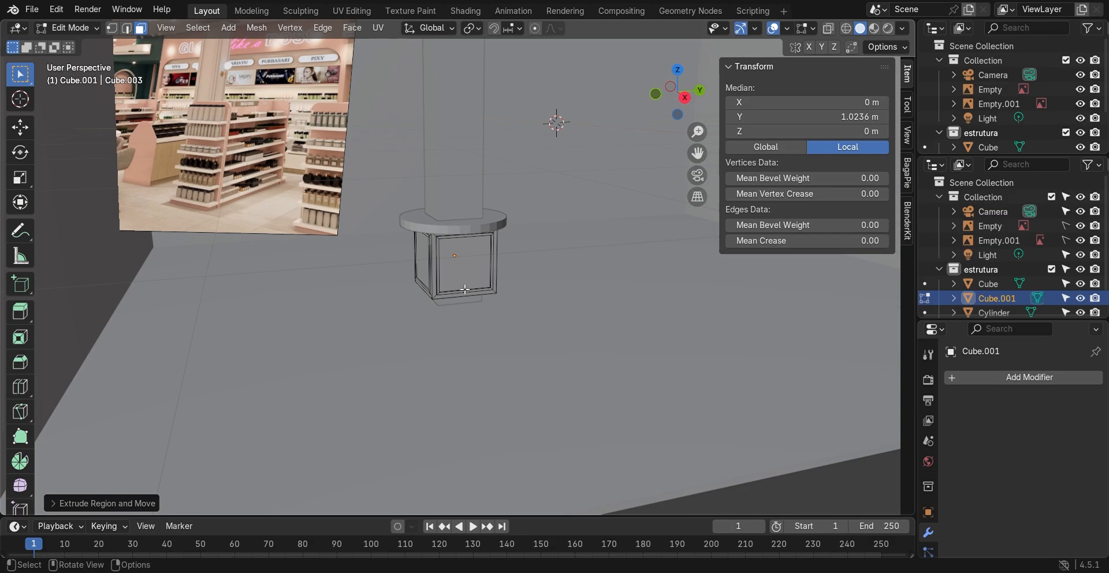
{"action": "scroll", "coordinate": [465, 288], "scroll_direction": "up", "scroll_amount": 2}
{"action": "key", "text": "Tab"}
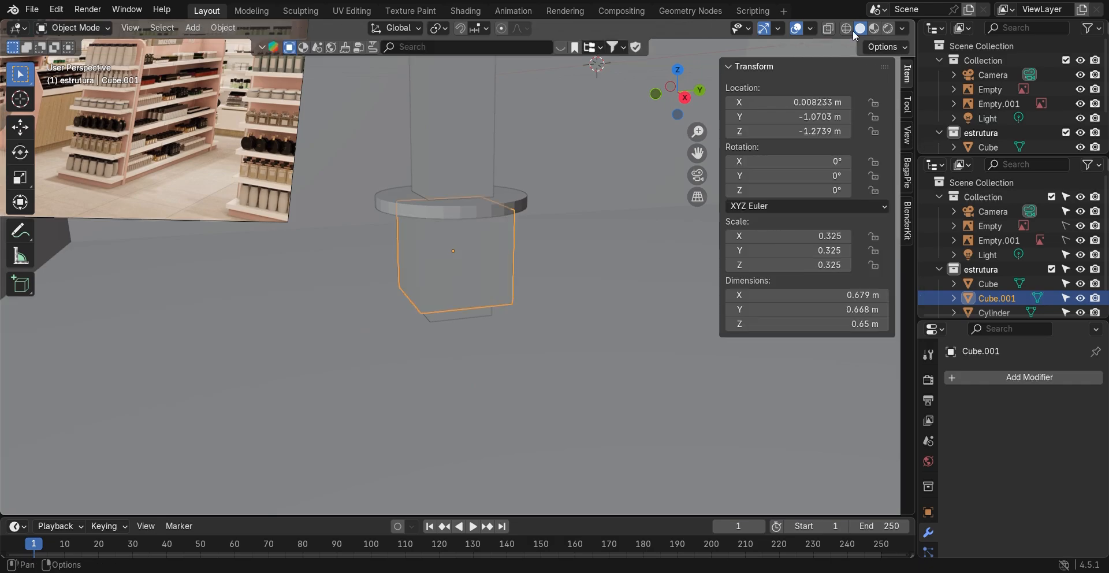
- Check the base's raised borders in Material Preview shading and restore Solid shading
{"action": "left_click", "coordinate": [874, 29]}
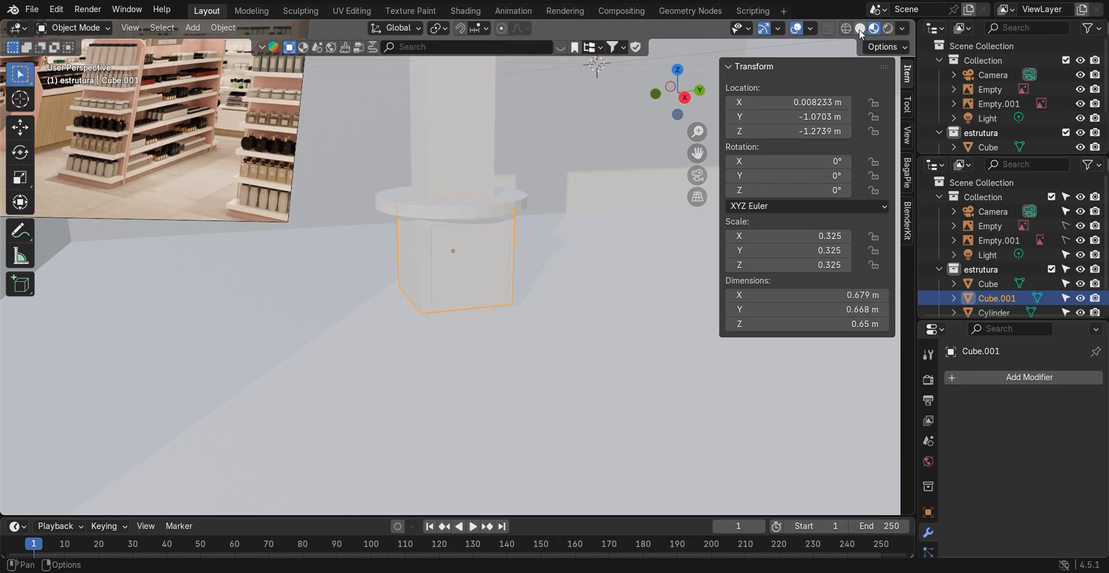
{"action": "scroll", "coordinate": [454, 247], "scroll_direction": "up", "scroll_amount": 5}
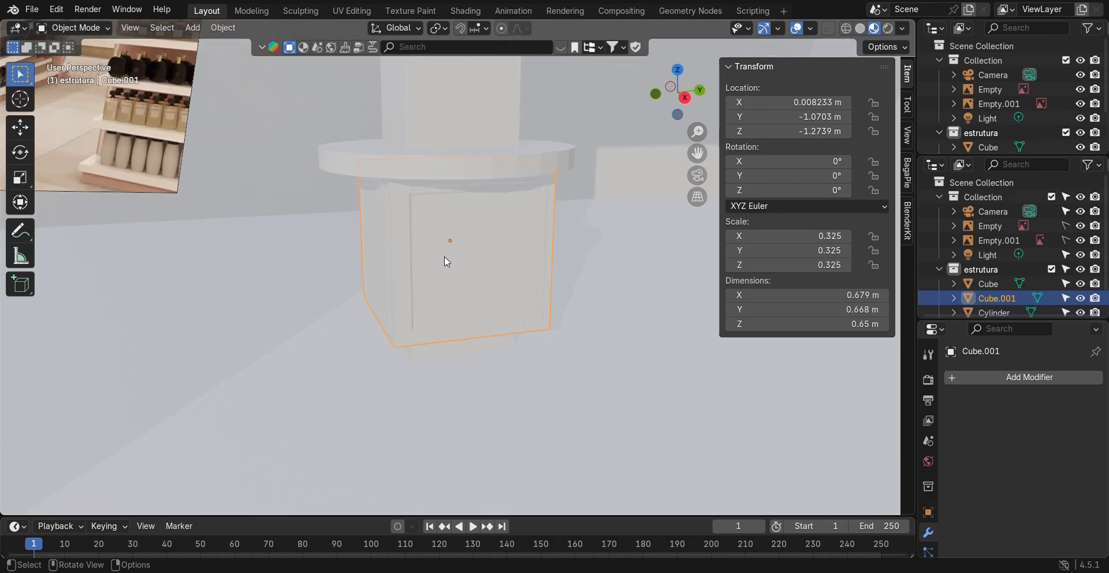
{"action": "mouse_move", "coordinate": [439, 227]}
{"action": "middle_mouse_down"}
{"action": "mouse_move", "coordinate": [487, 227]}
{"action": "mouse_move", "coordinate": [388, 201]}
{"action": "mouse_move", "coordinate": [349, 232]}
{"action": "mouse_move", "coordinate": [459, 216]}
{"action": "middle_mouse_up"}
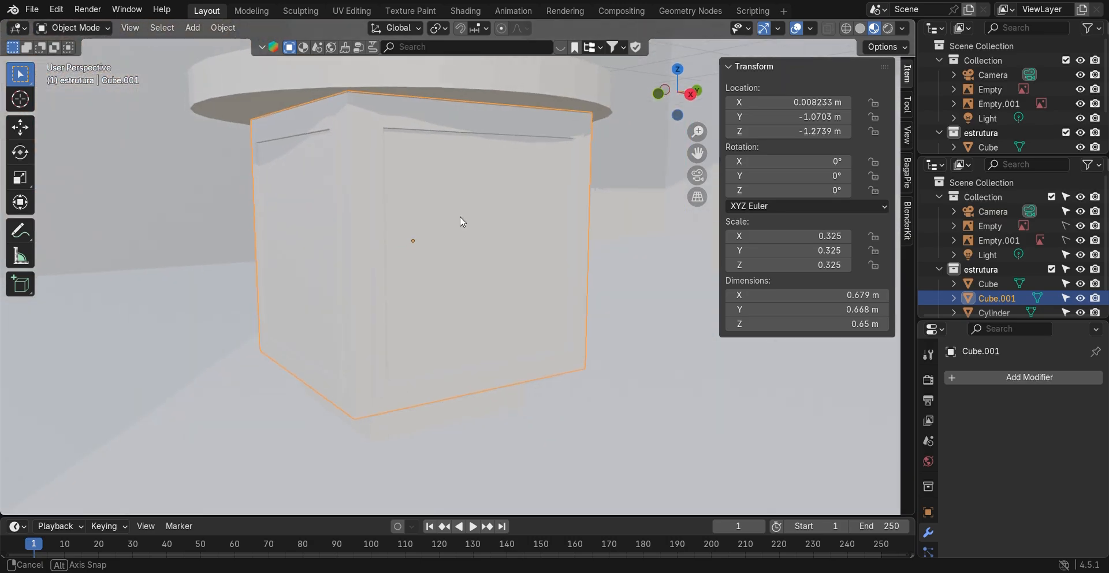
{"action": "left_click", "coordinate": [861, 29]}
{"action": "scroll", "coordinate": [463, 249], "scroll_direction": "down", "scroll_amount": 4}
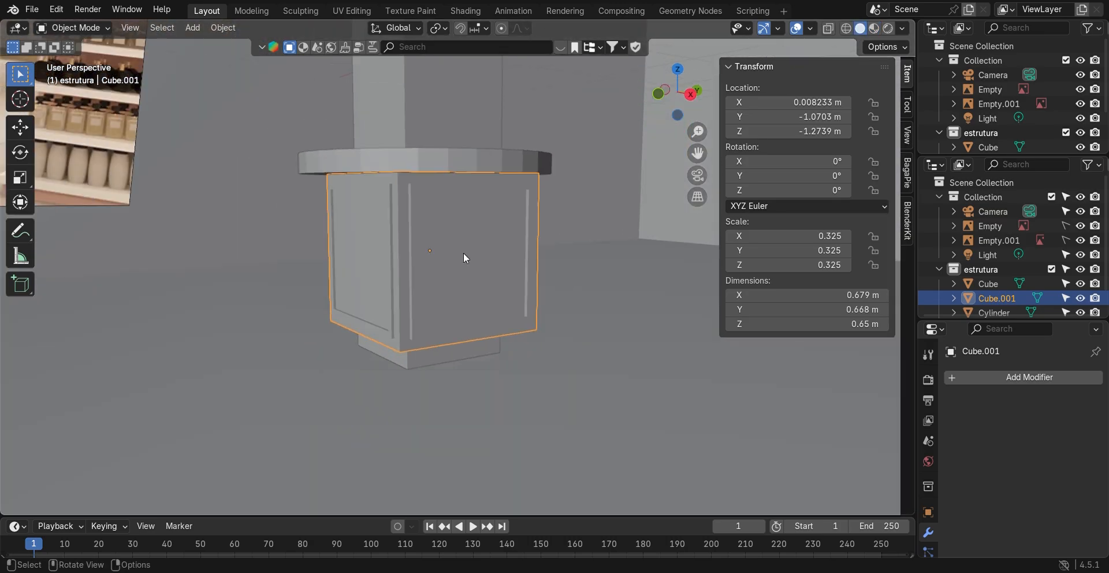
- Select the column's round disc and compare the column with the counter in the reference image
{"action": "left_click", "coordinate": [452, 190]}
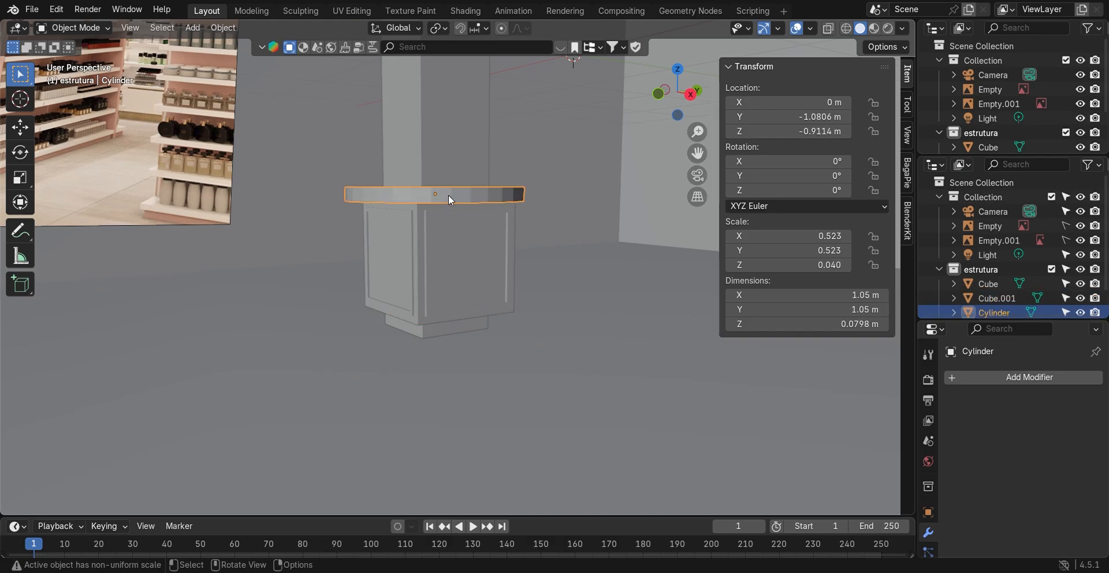
{"action": "scroll", "coordinate": [345, 226], "scroll_direction": "down", "scroll_amount": 5}
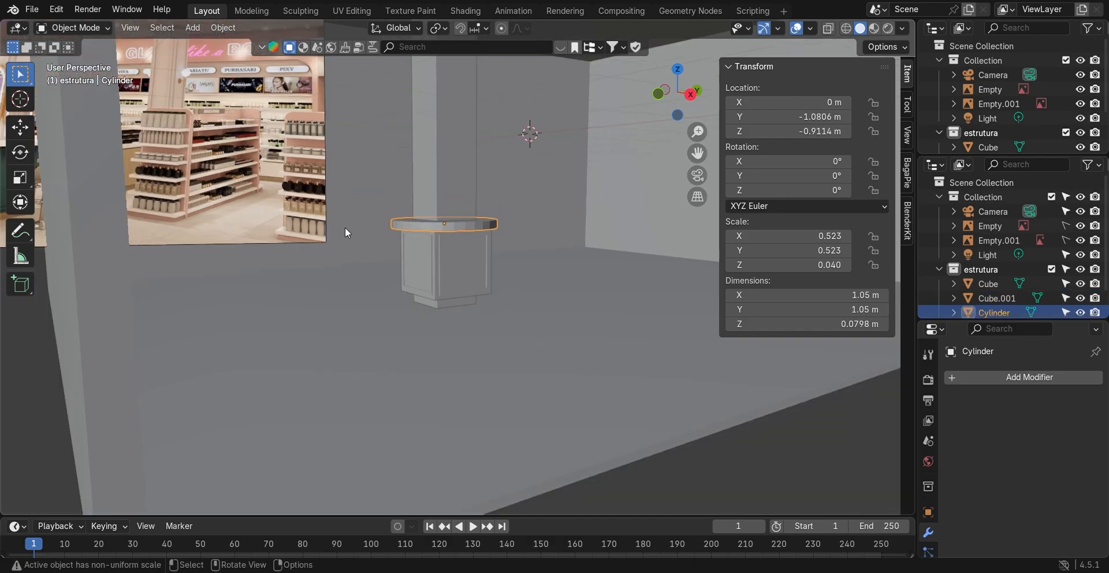
{"action": "scroll", "coordinate": [253, 204], "scroll_direction": "down", "scroll_amount": 2}
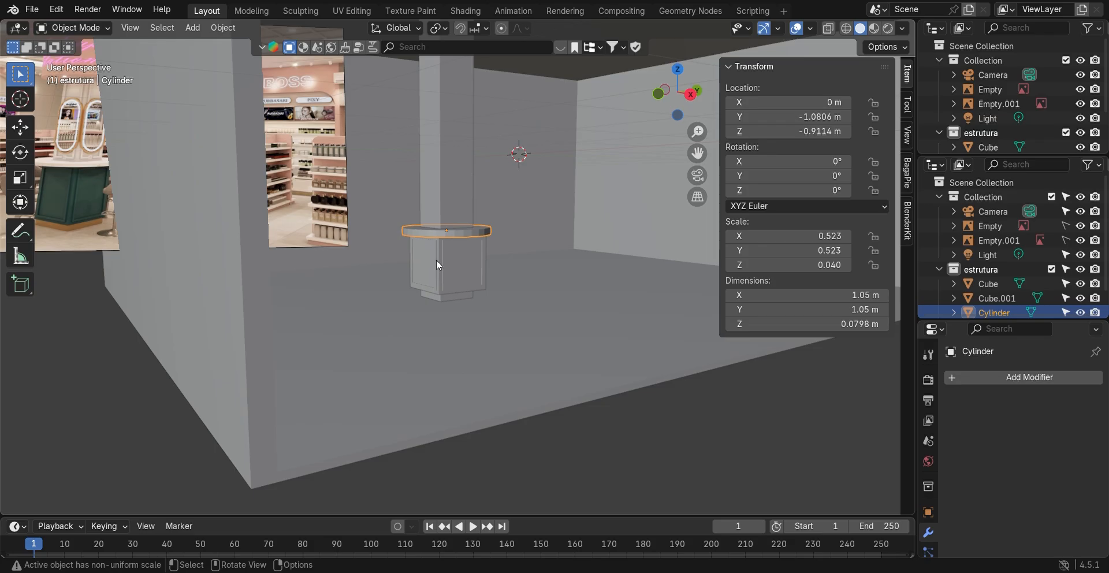
{"action": "middle_click_drag", "start_coordinate": [92, 171], "coordinate": [176, 243], "text": "shift"}
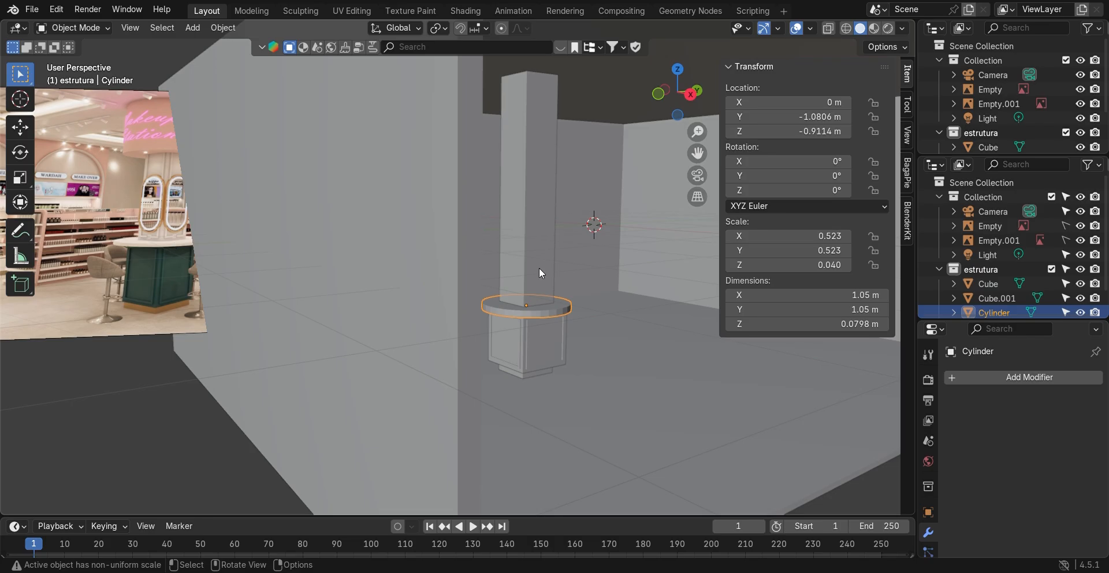
{"action": "middle_click_drag", "start_coordinate": [181, 185], "coordinate": [212, 203], "text": "shift"}
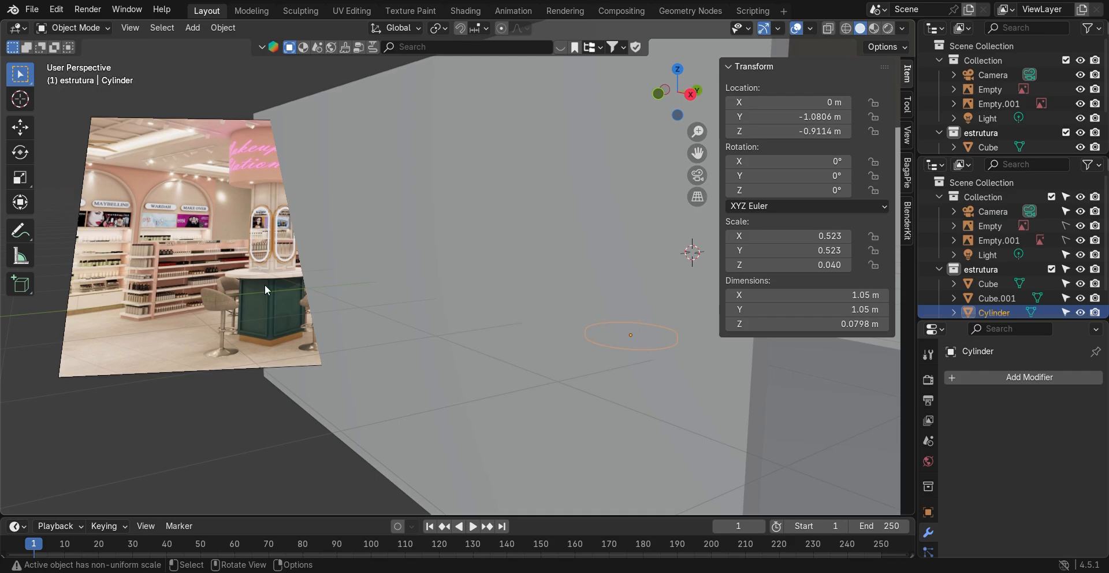
- Deselect the round disc and add a new cube mesh at the scene origin in the right orthographic view
{"action": "middle_click_drag", "start_coordinate": [518, 283], "coordinate": [285, 235], "text": "shift"}
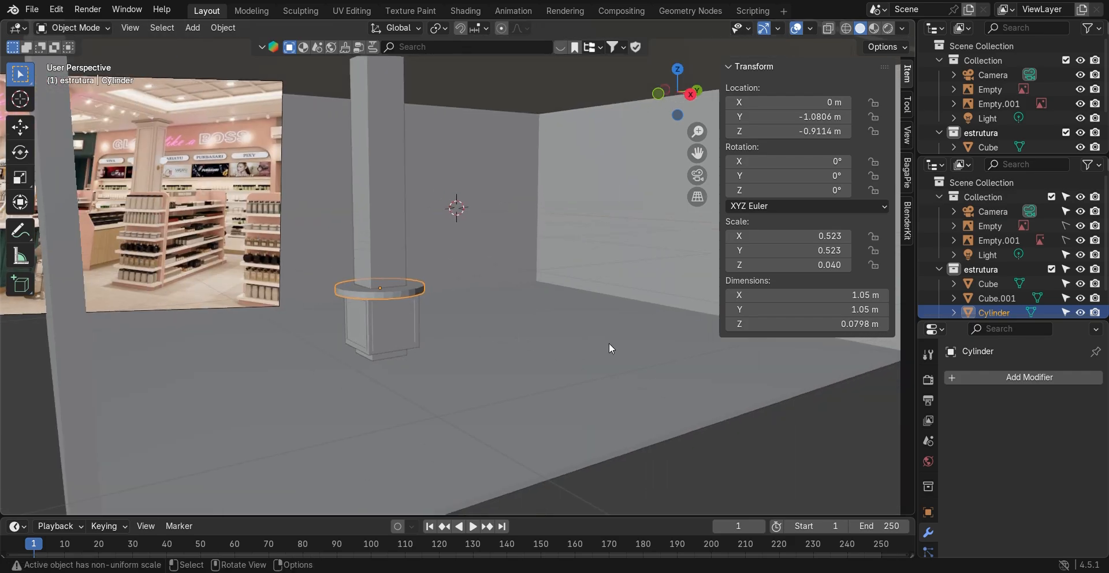
{"action": "left_click", "coordinate": [699, 89]}
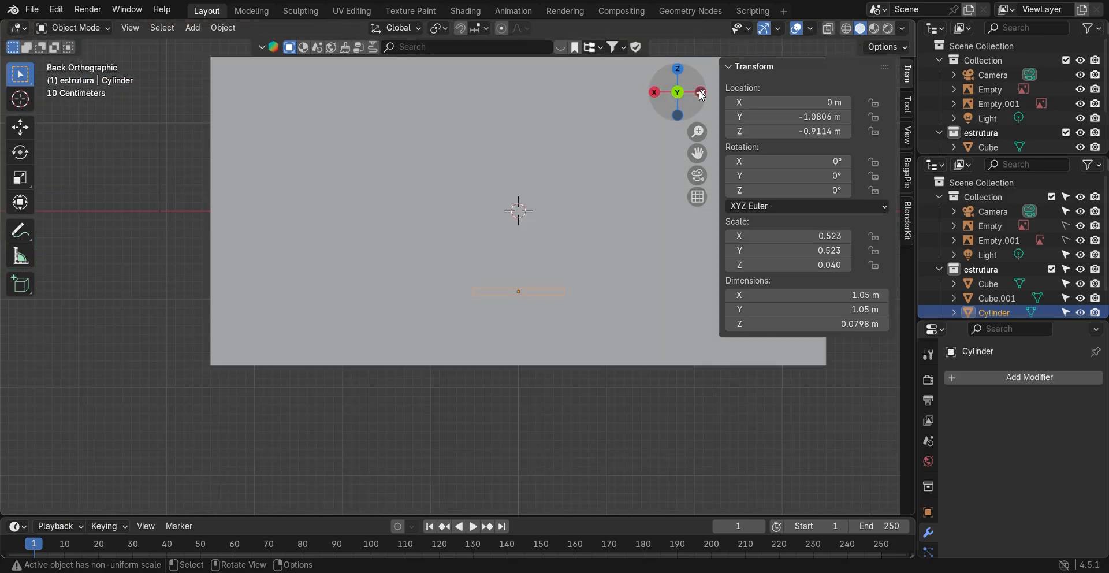
{"action": "left_click", "coordinate": [654, 92]}
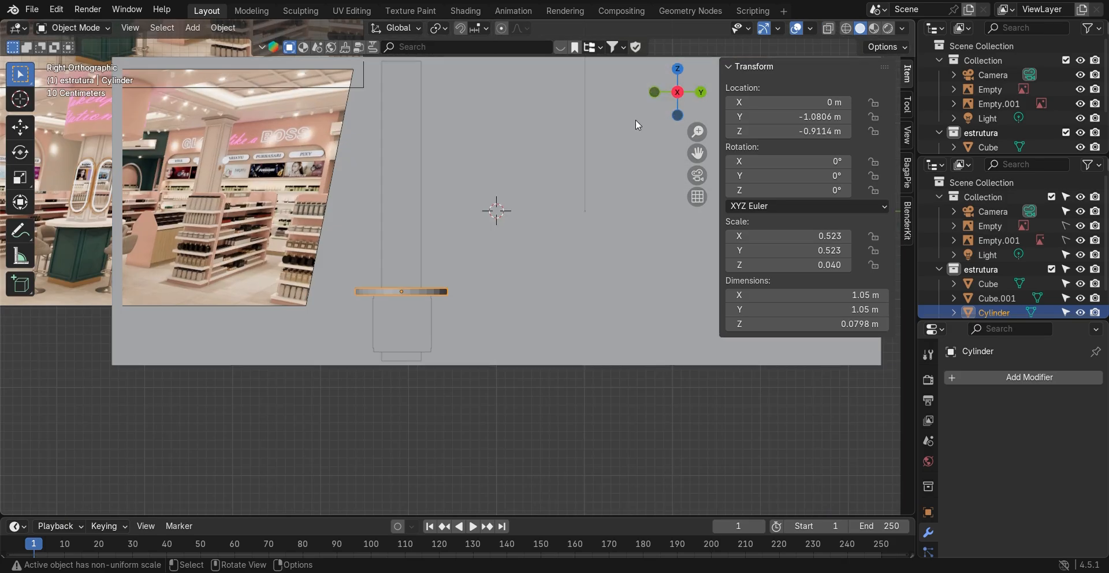
{"action": "scroll", "coordinate": [522, 226], "scroll_direction": "down", "scroll_amount": 4}
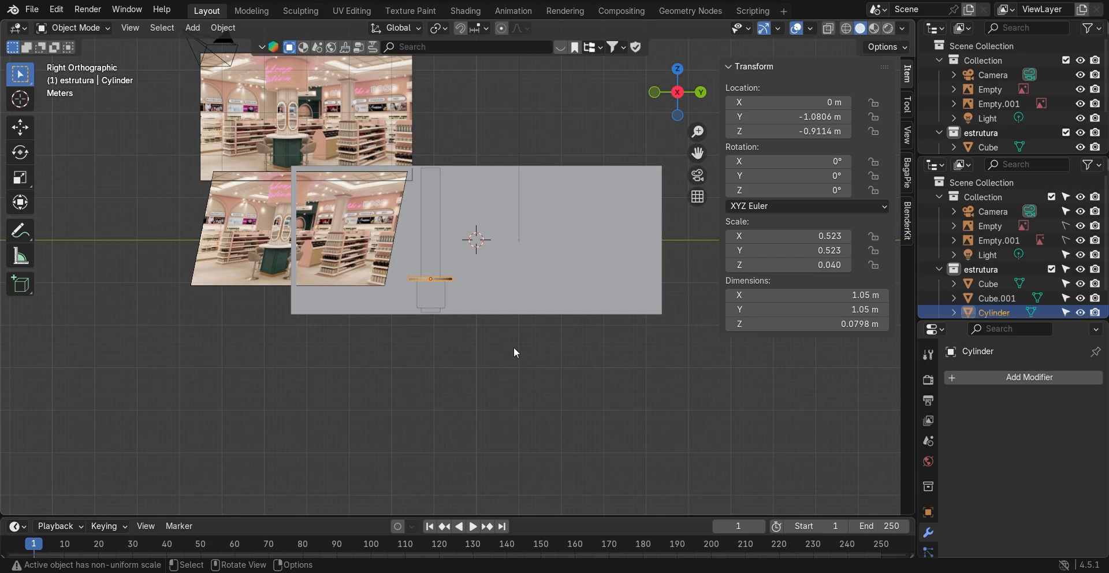
{"action": "left_click", "coordinate": [540, 335]}
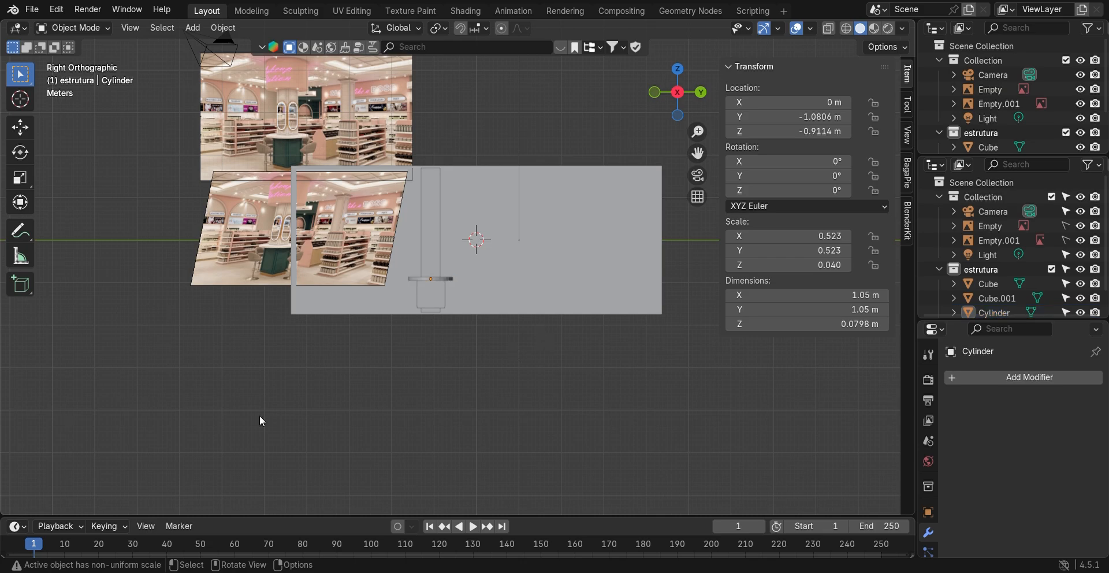
{"action": "key", "text": "shift+a"}
{"action": "key", "text": "shift+a"}
{"action": "mouse_move", "coordinate": [170, 278]}
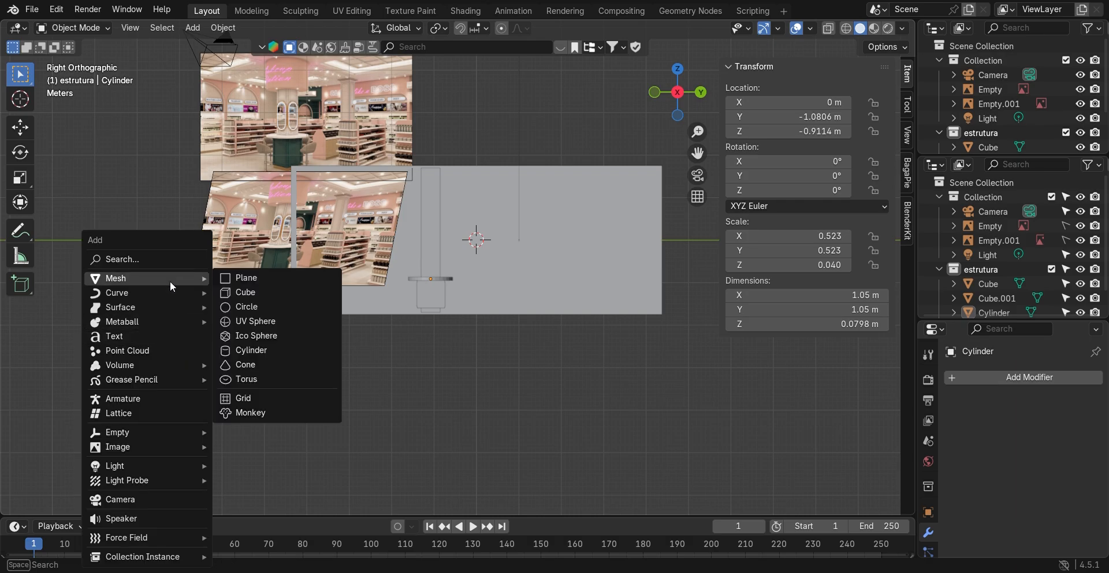
{"action": "left_click", "coordinate": [249, 293]}
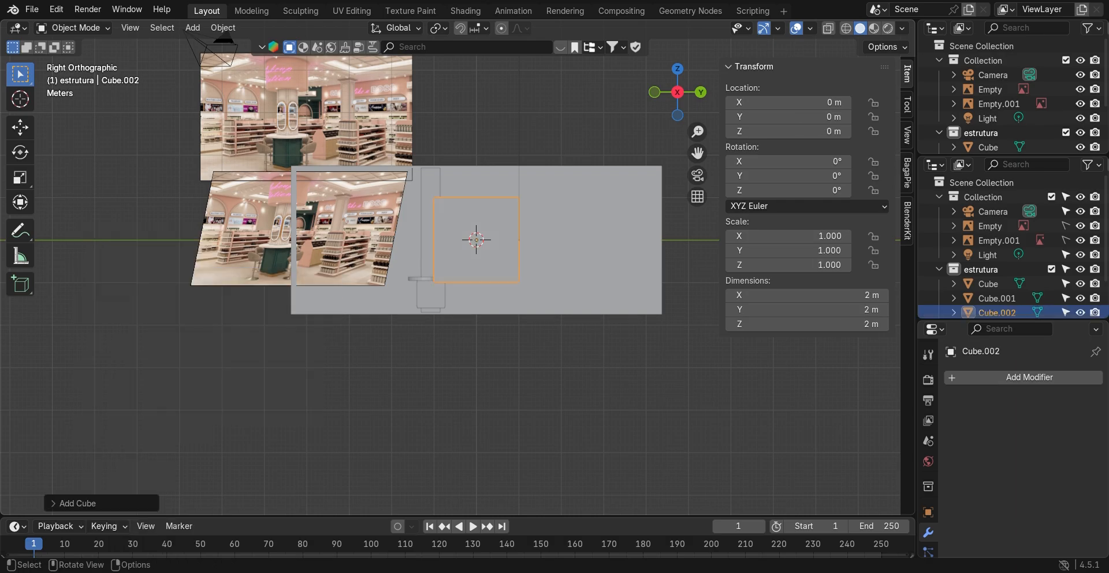
- Scale the new cube down to about 0.377 m and move it onto the column at about Y -1.06 m, Z 0.27 m
{"action": "key", "text": "s"}
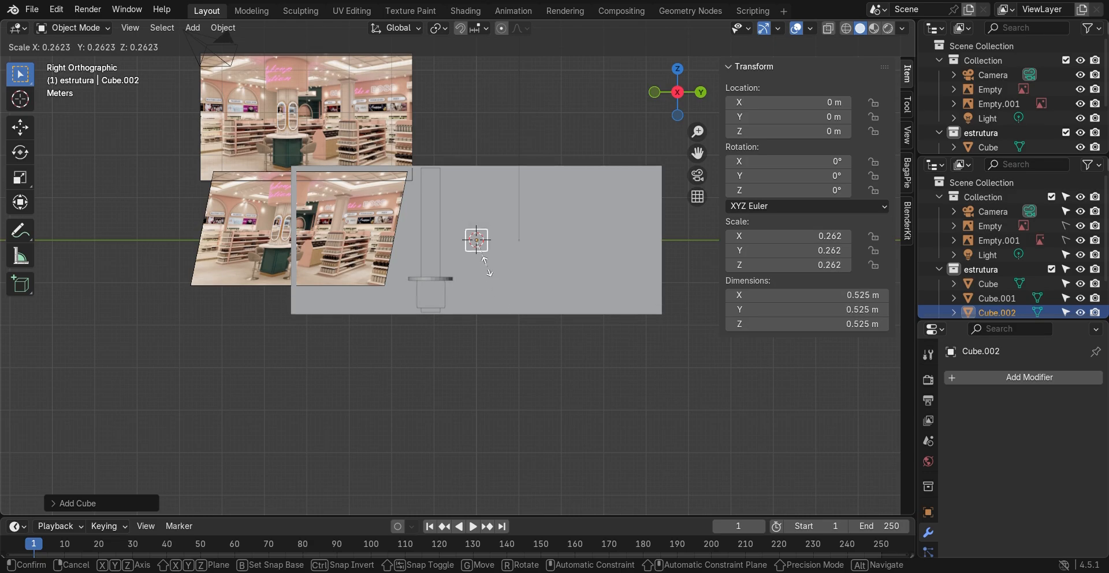
{"action": "left_click", "coordinate": [483, 259]}
{"action": "key", "text": "g"}
{"action": "left_click", "coordinate": [438, 247]}
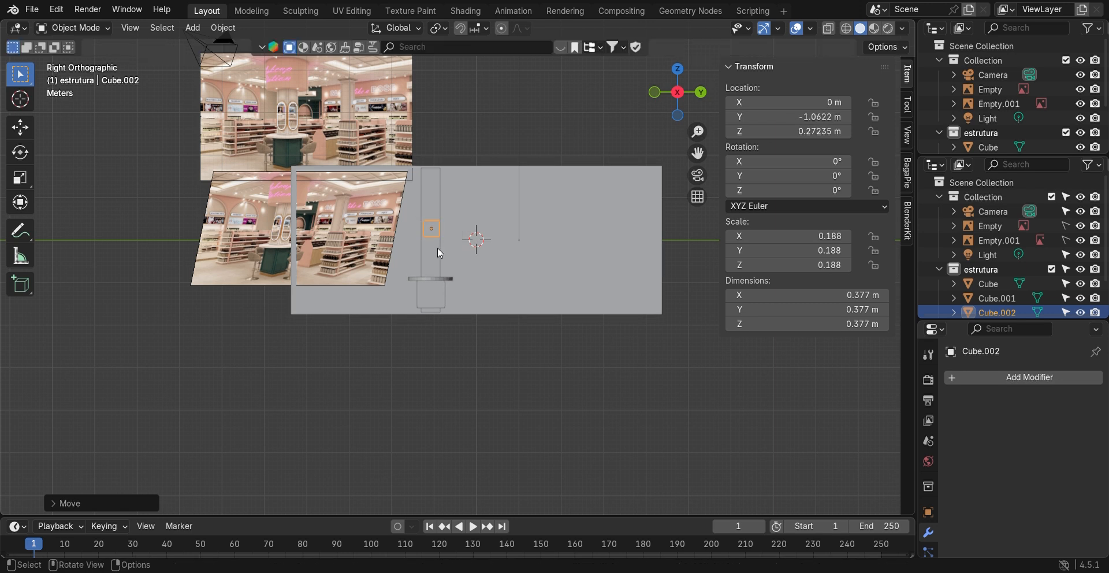
- Shrink the cube to about 0.305 m and center it within the column's width at about Y -1.082 m, Z 0.285 m
{"action": "scroll", "coordinate": [433, 238], "scroll_direction": "up", "scroll_amount": 2}
{"action": "scroll", "coordinate": [433, 238], "scroll_direction": "down", "scroll_amount": 2}
{"action": "middle_click_drag", "start_coordinate": [431, 210], "coordinate": [463, 231]}
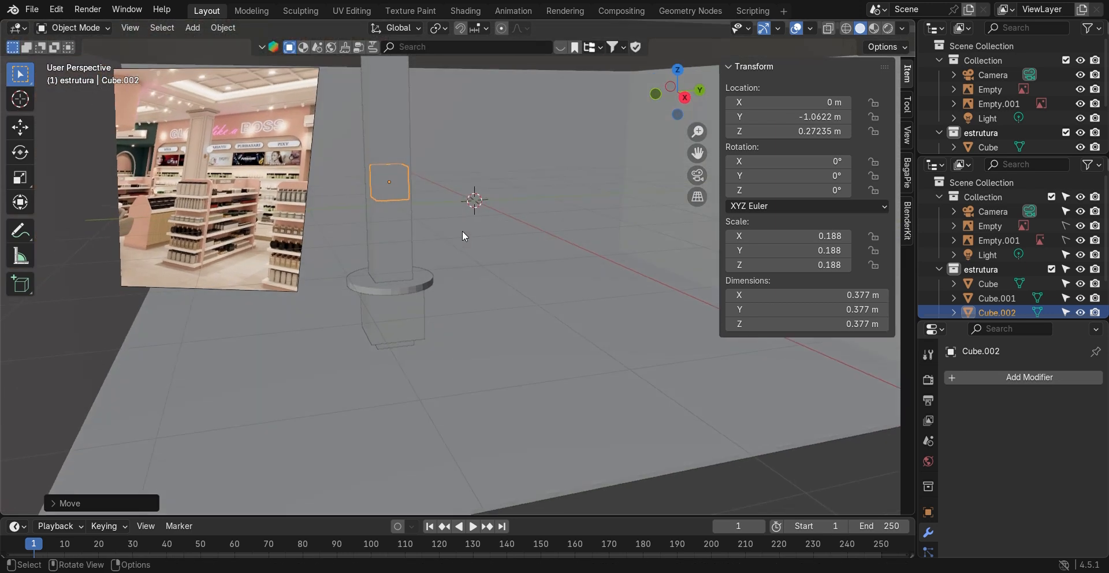
{"action": "left_click", "coordinate": [685, 96]}
{"action": "key", "text": "s"}
{"action": "left_click", "coordinate": [430, 207]}
{"action": "key", "text": "g"}
{"action": "left_click", "coordinate": [427, 207]}
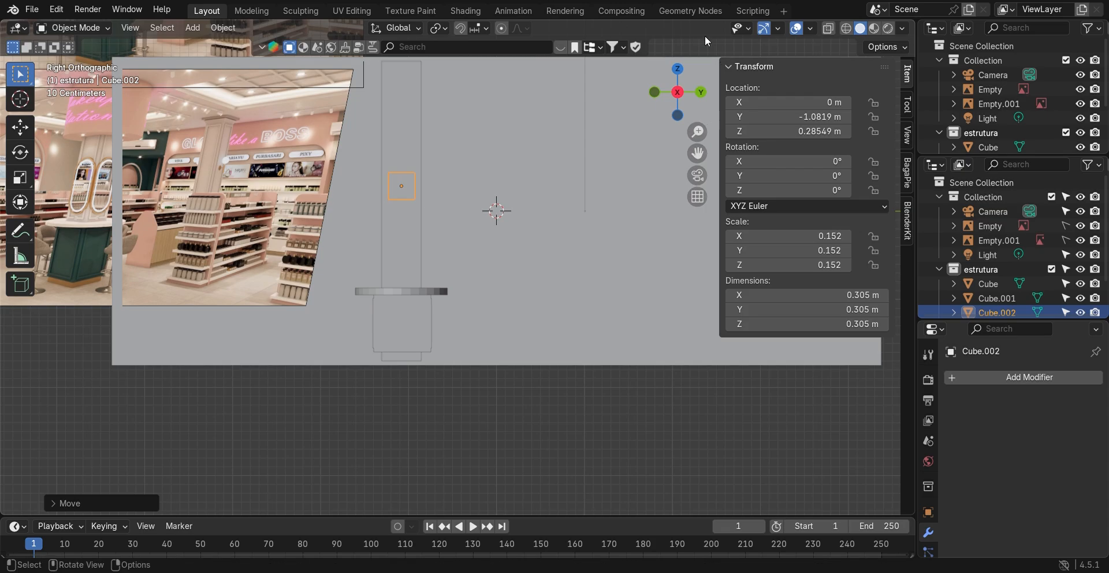
- In Wireframe shading from the top, flatten the cube along X into a panel about 0.05 m thick
{"action": "left_click", "coordinate": [678, 69]}
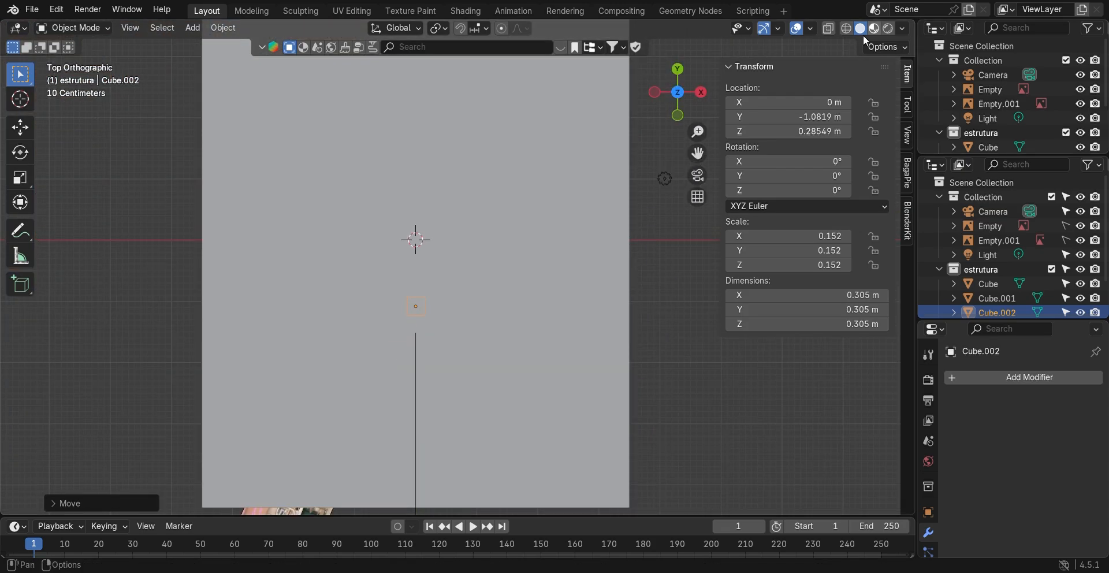
{"action": "left_click", "coordinate": [846, 28]}
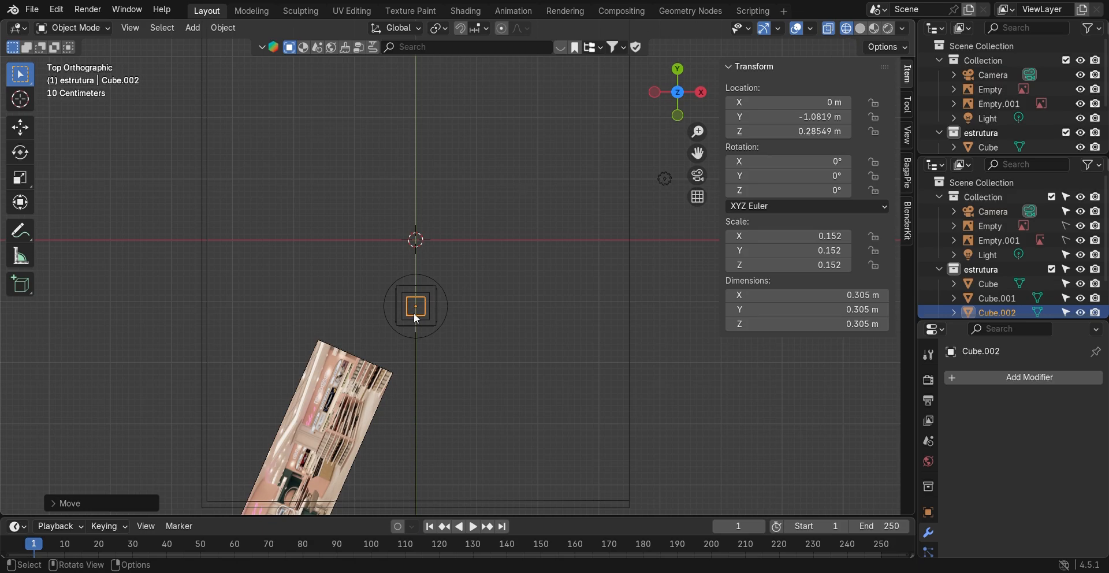
{"action": "scroll", "coordinate": [413, 313], "scroll_direction": "up", "scroll_amount": 2}
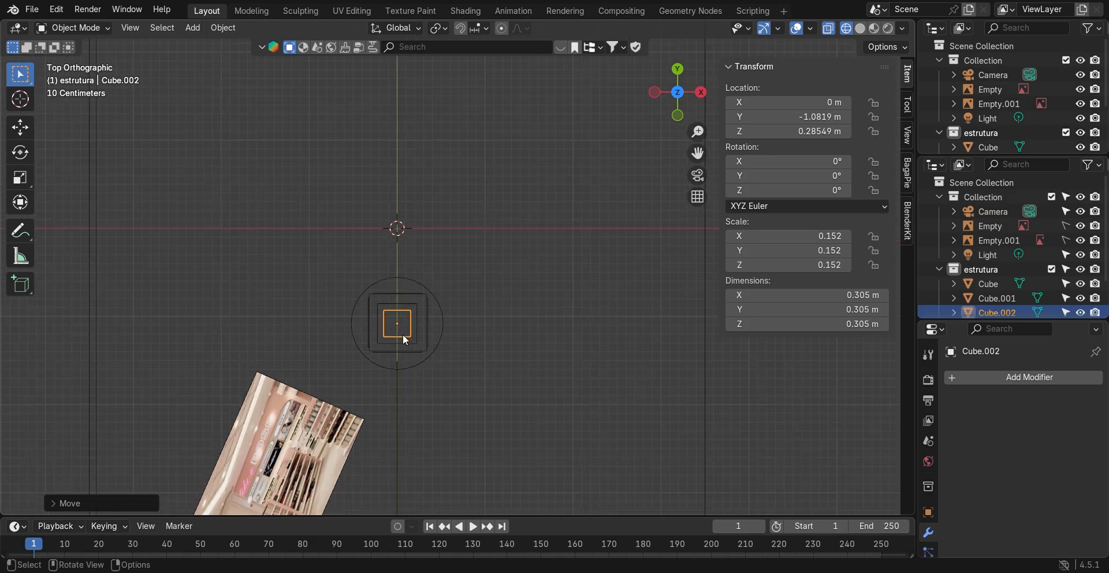
{"action": "key", "text": "s"}
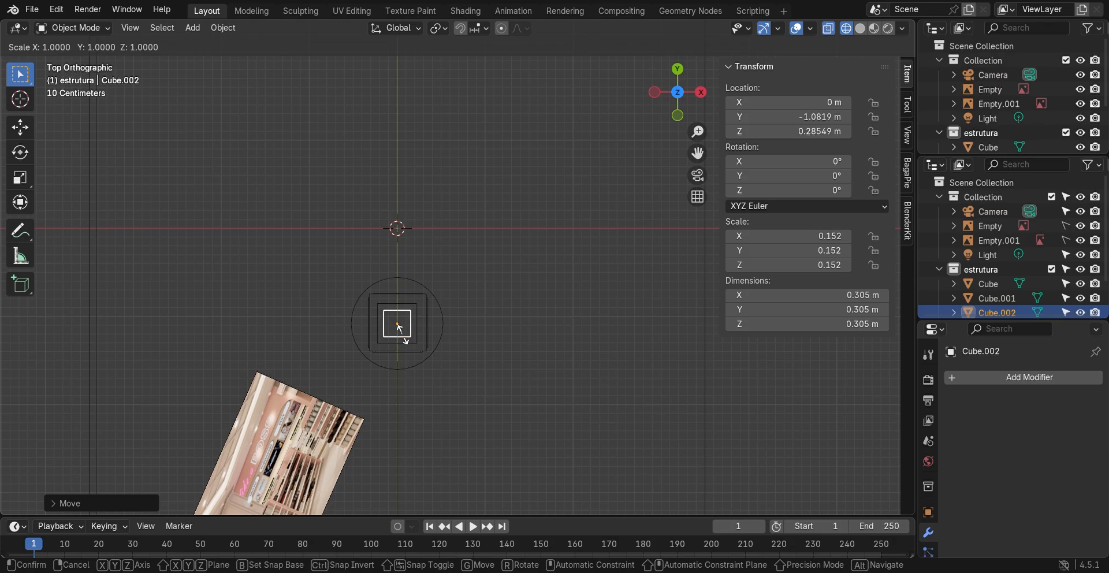
{"action": "key", "text": "x"}
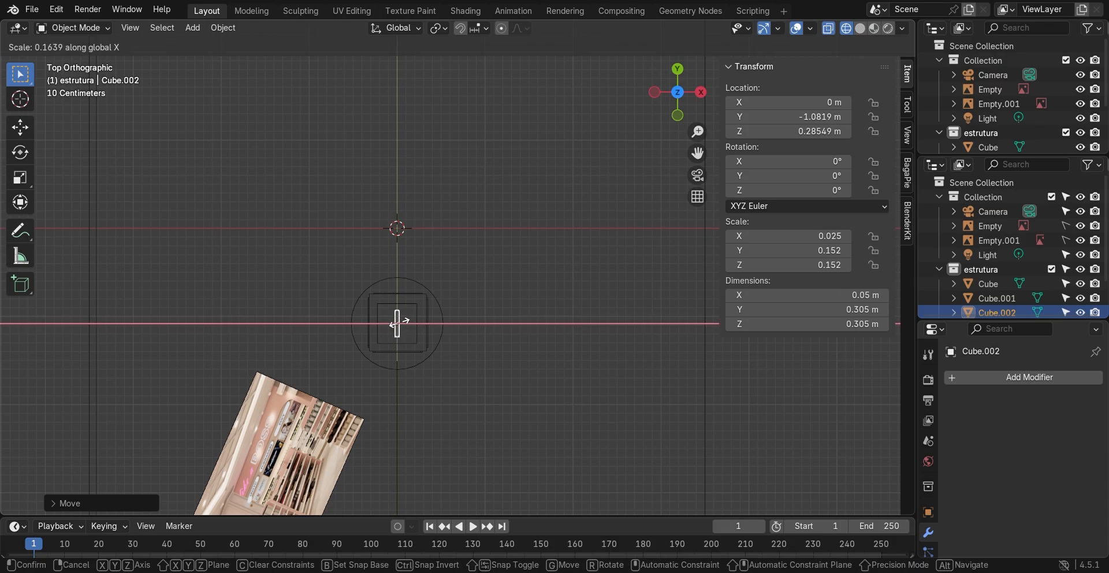
{"action": "left_click", "coordinate": [397, 323]}
- Move the thin panel to the column's +X face at about X 0.243 m, Z 0.345 m
{"action": "middle_click_drag", "start_coordinate": [400, 321], "coordinate": [335, 211]}
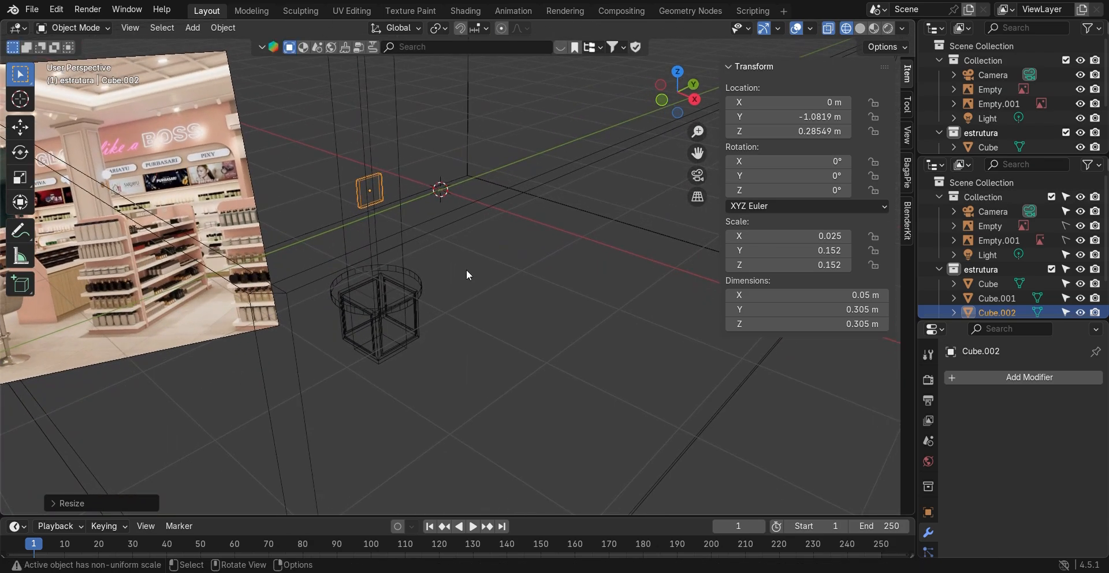
{"action": "left_click", "coordinate": [695, 84]}
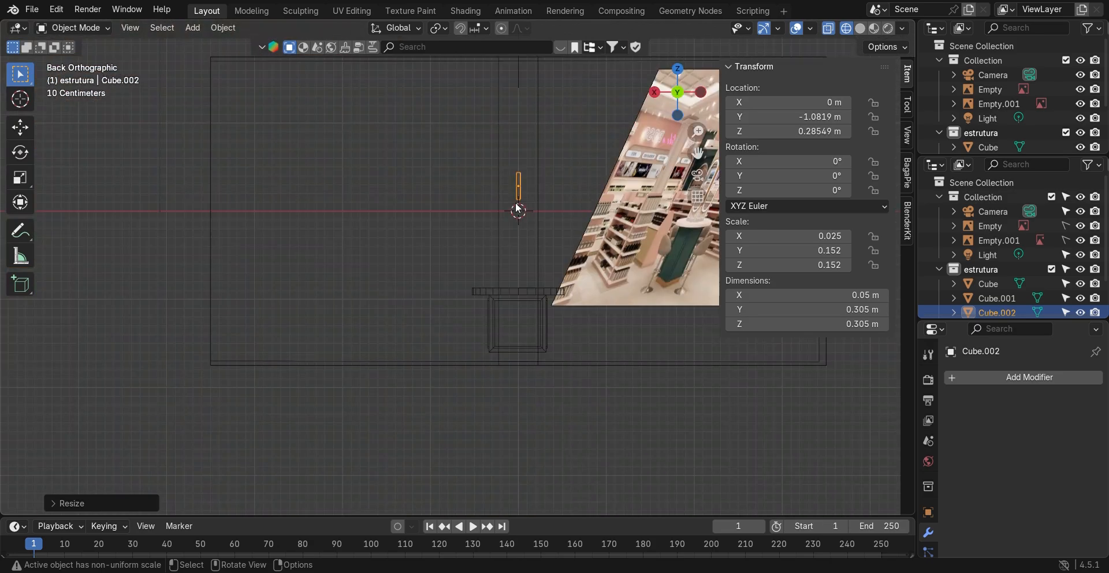
{"action": "key", "text": "g"}
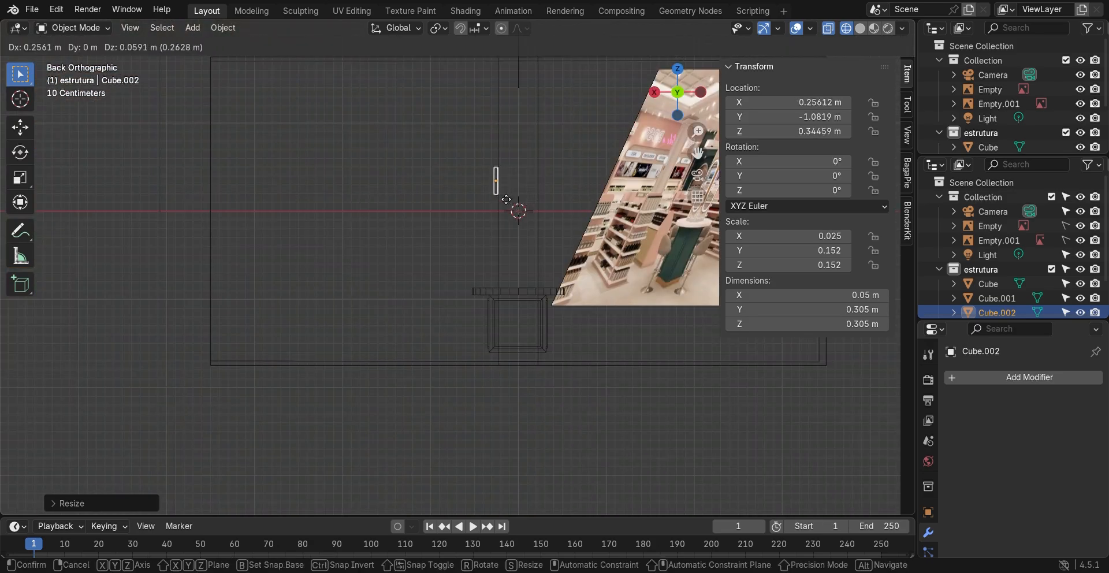
{"action": "left_click", "coordinate": [508, 199]}
- Isolate the panel and the column in local view and restore Solid shading
{"action": "middle_click_drag", "start_coordinate": [502, 193], "coordinate": [622, 196]}
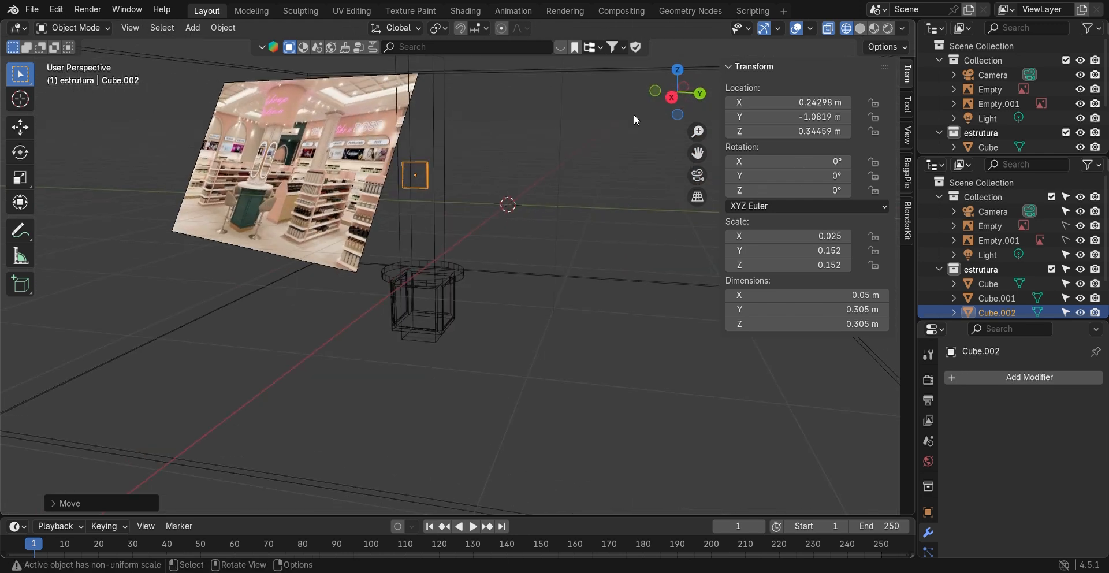
{"action": "left_click", "coordinate": [435, 141], "text": "shift"}
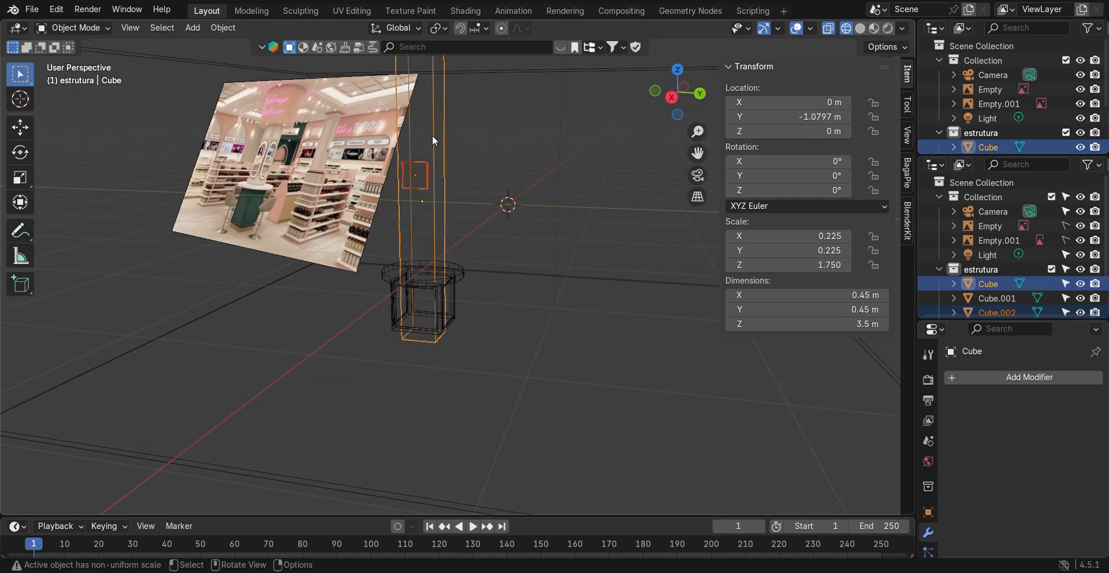
{"action": "key", "text": "KP_Divide"}
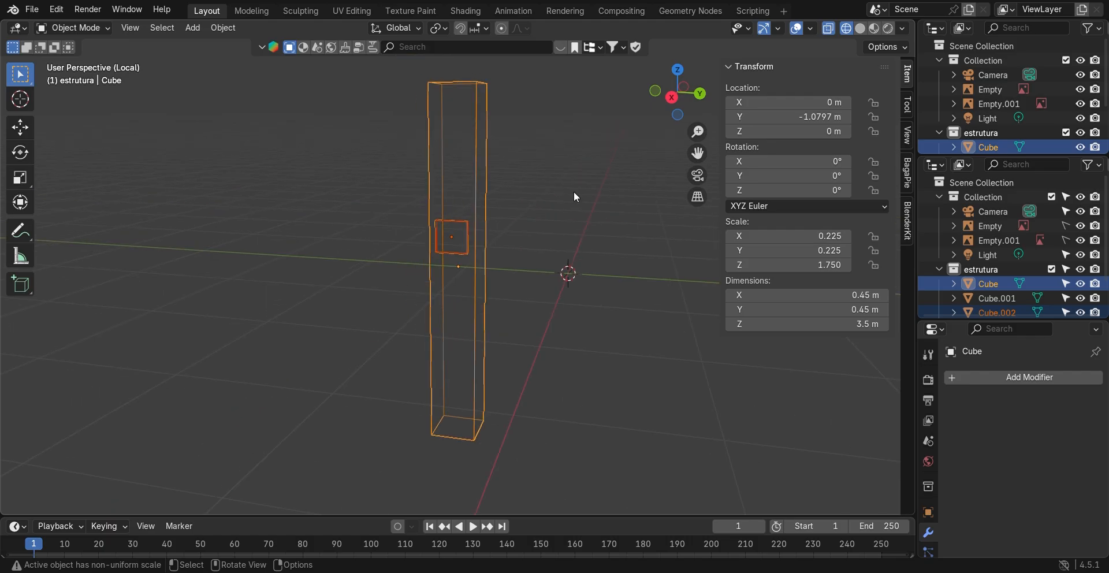
{"action": "left_click", "coordinate": [507, 283]}
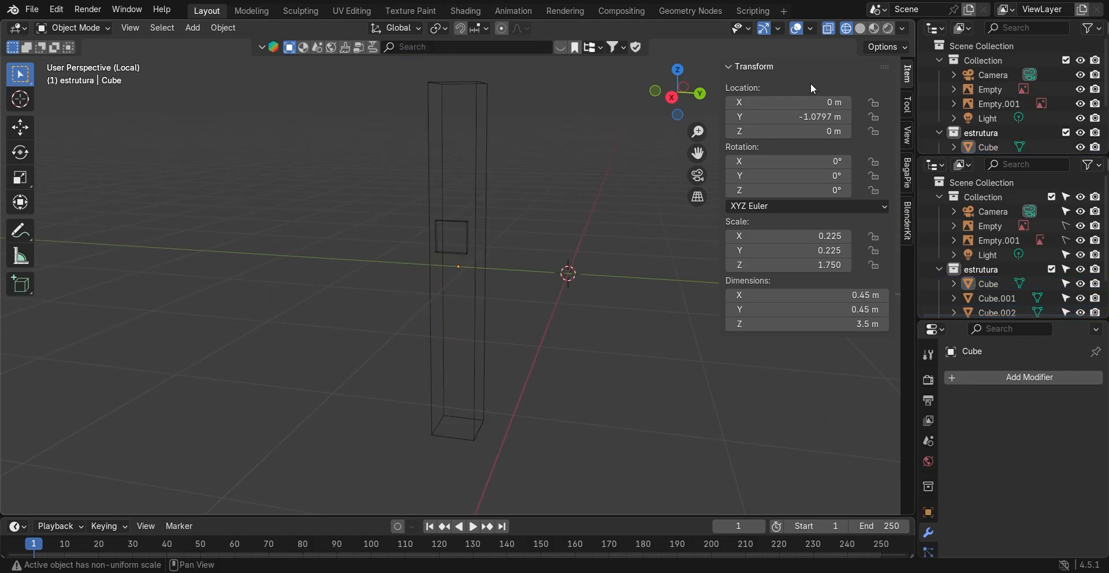
{"action": "left_click", "coordinate": [860, 29]}
{"action": "middle_click_drag", "start_coordinate": [501, 212], "coordinate": [491, 237]}
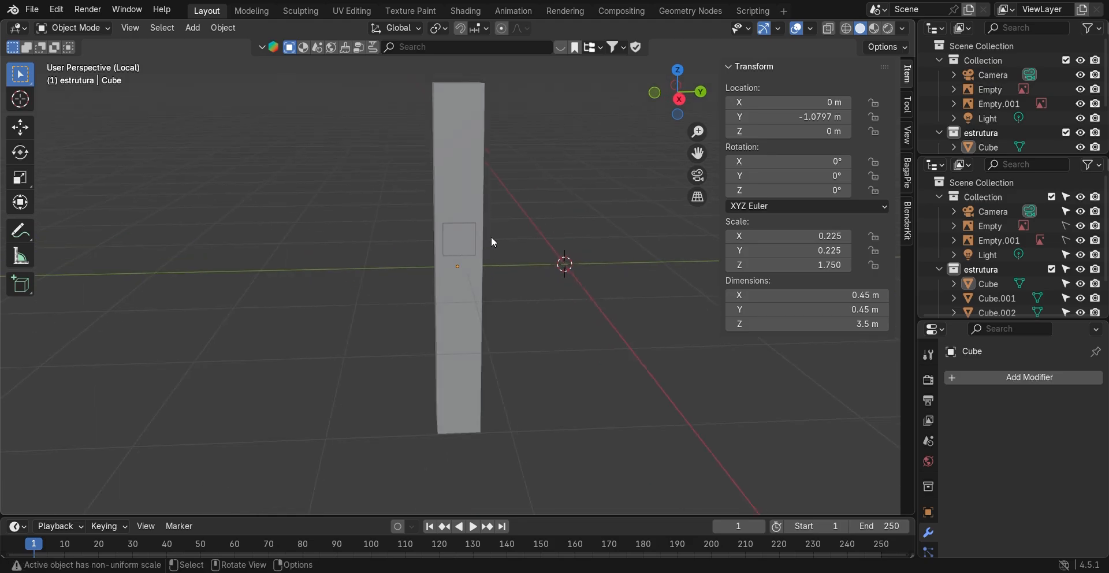
- Stretch the panel along Z to a height of about 0.796 m
{"action": "left_click", "coordinate": [472, 239]}
{"action": "key", "text": "s"}
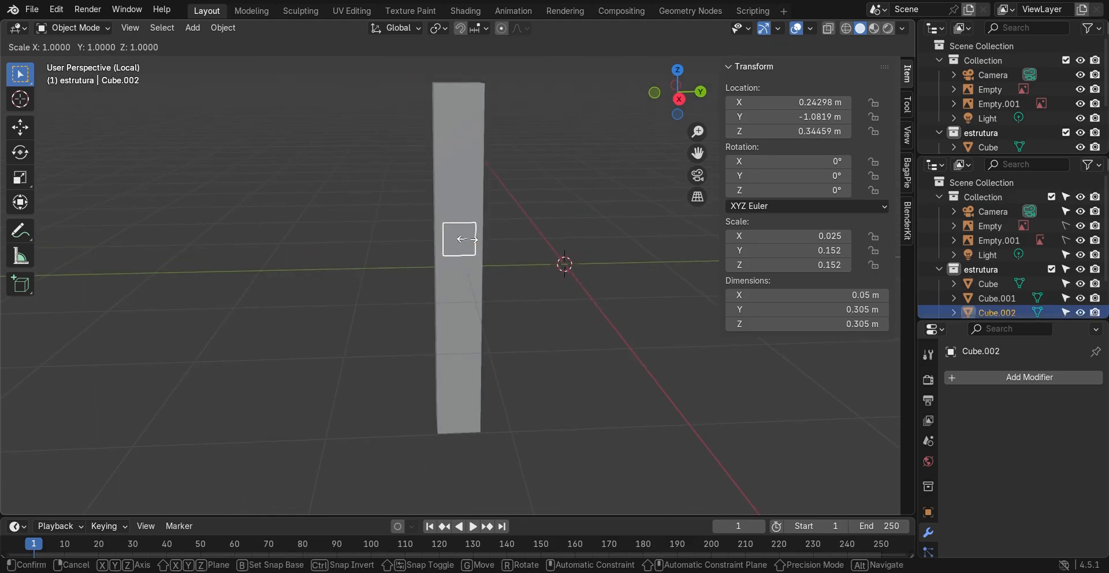
{"action": "key", "text": "z"}
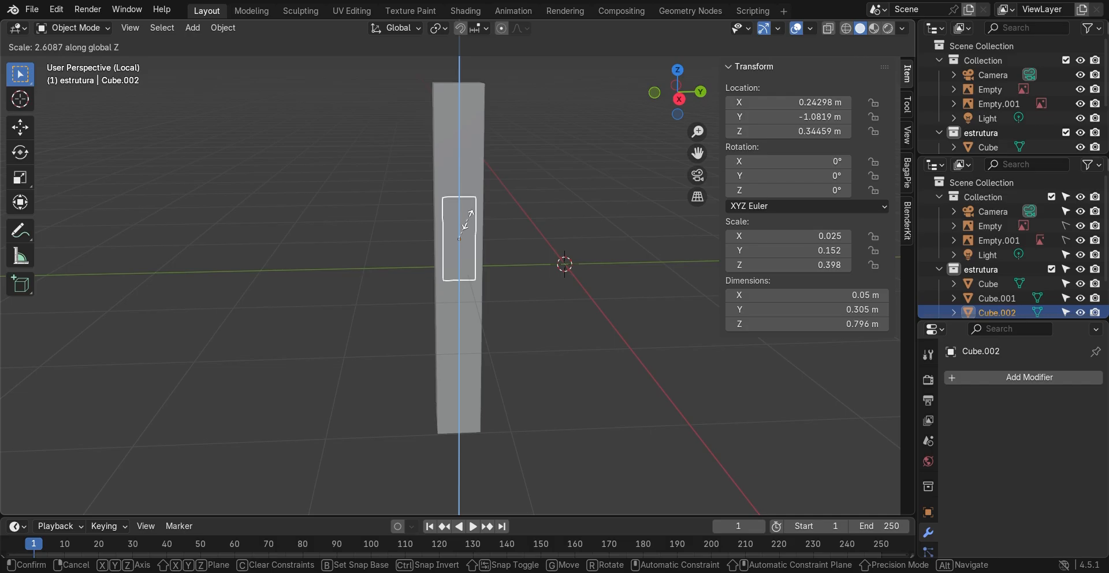
{"action": "left_click", "coordinate": [469, 223]}
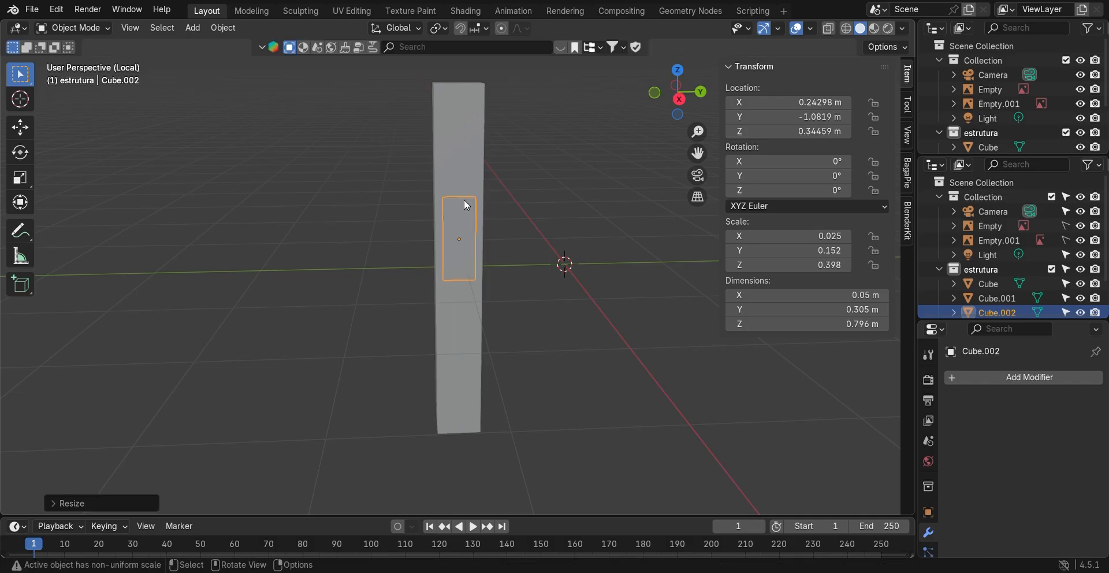
- Isolate only the panel in local view and apply all of its transforms
{"action": "key", "text": "KP_Divide"}
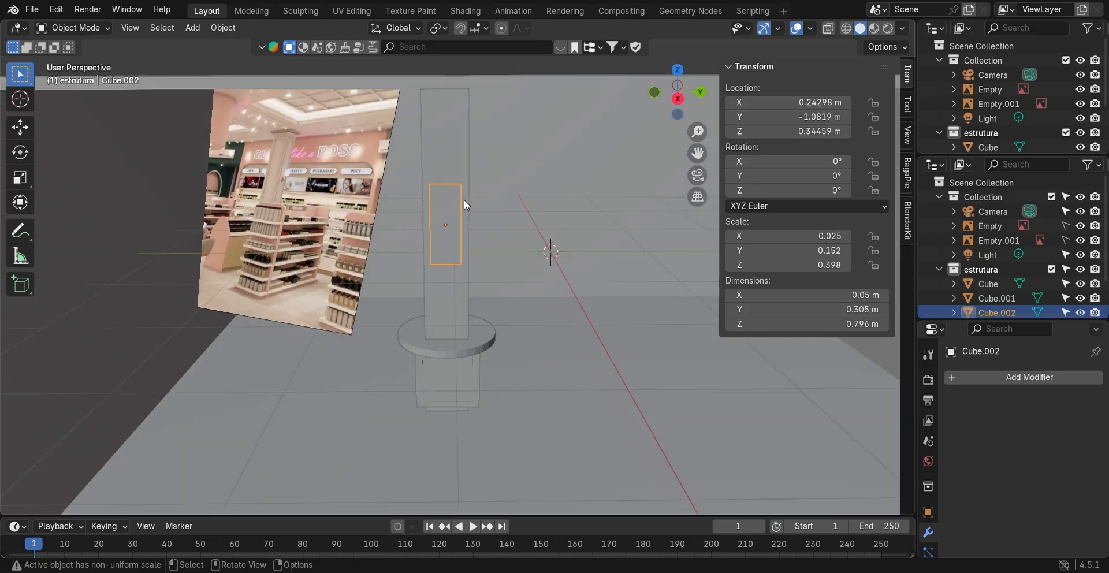
{"action": "key", "text": "KP_Divide"}
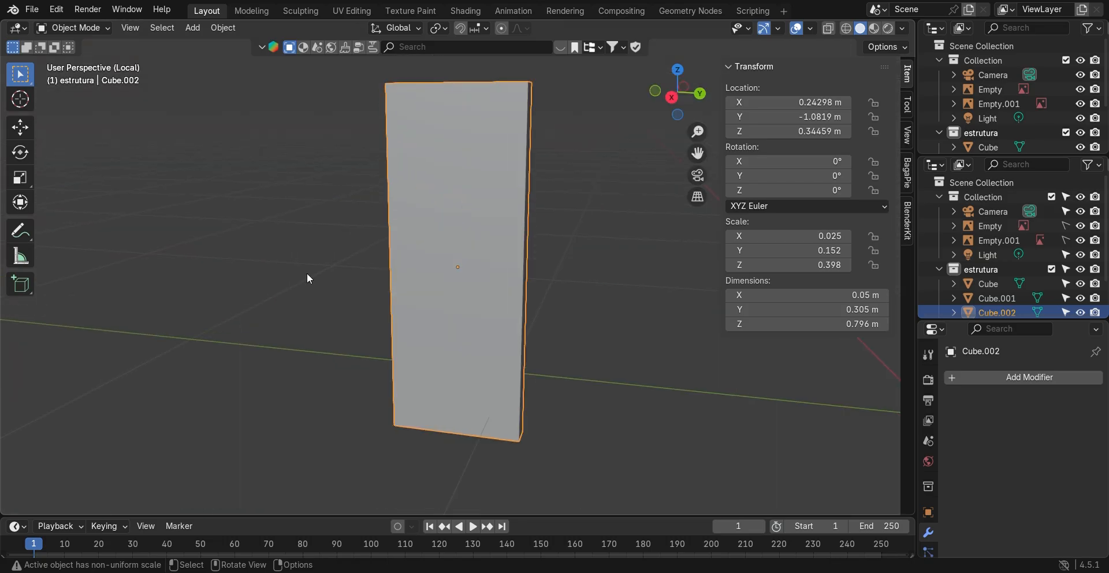
{"action": "middle_click_drag", "start_coordinate": [396, 223], "coordinate": [448, 245]}
{"action": "key", "text": "Tab"}
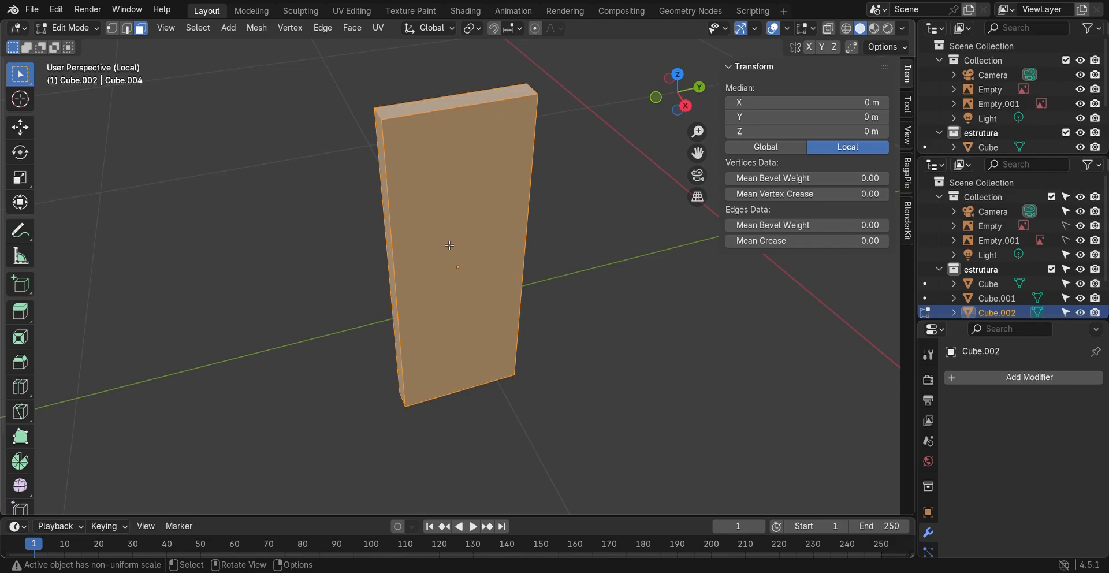
{"action": "key", "text": "Tab"}
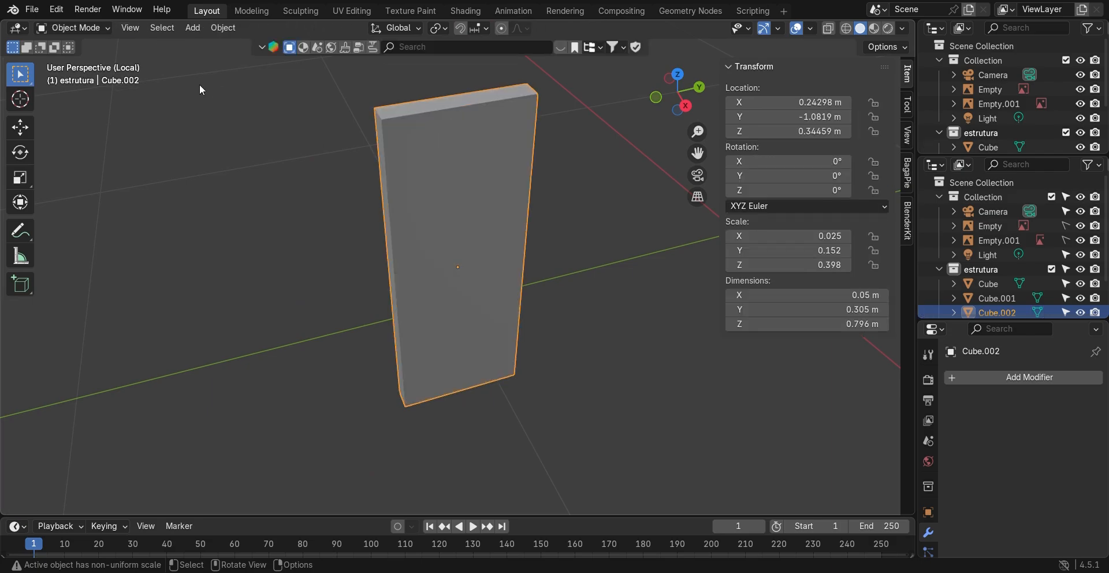
{"action": "left_click", "coordinate": [230, 216]}
{"action": "left_click", "coordinate": [463, 219]}
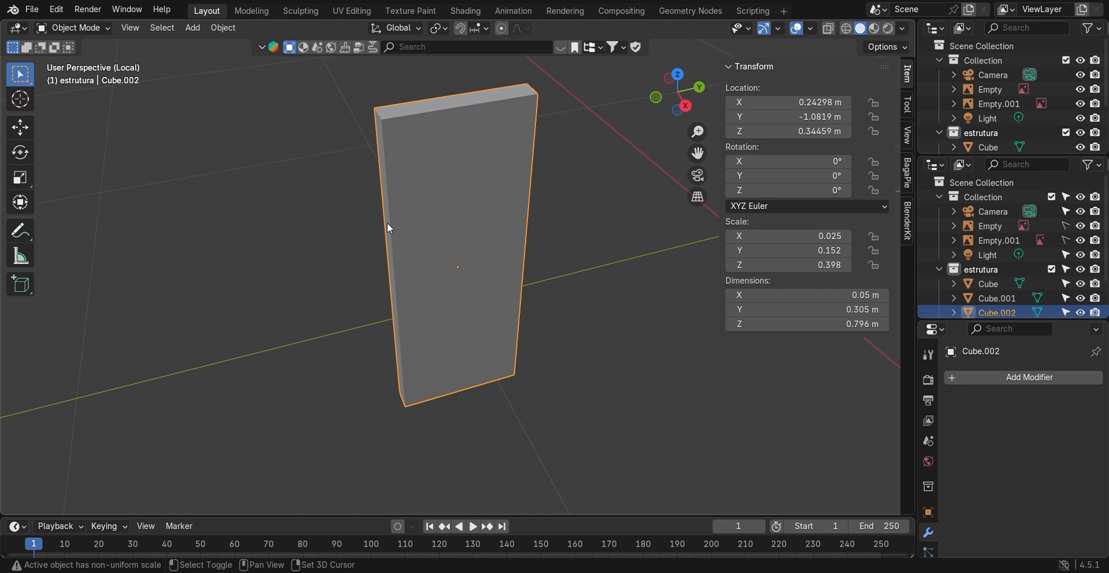
{"action": "key", "text": "ctrl+a"}
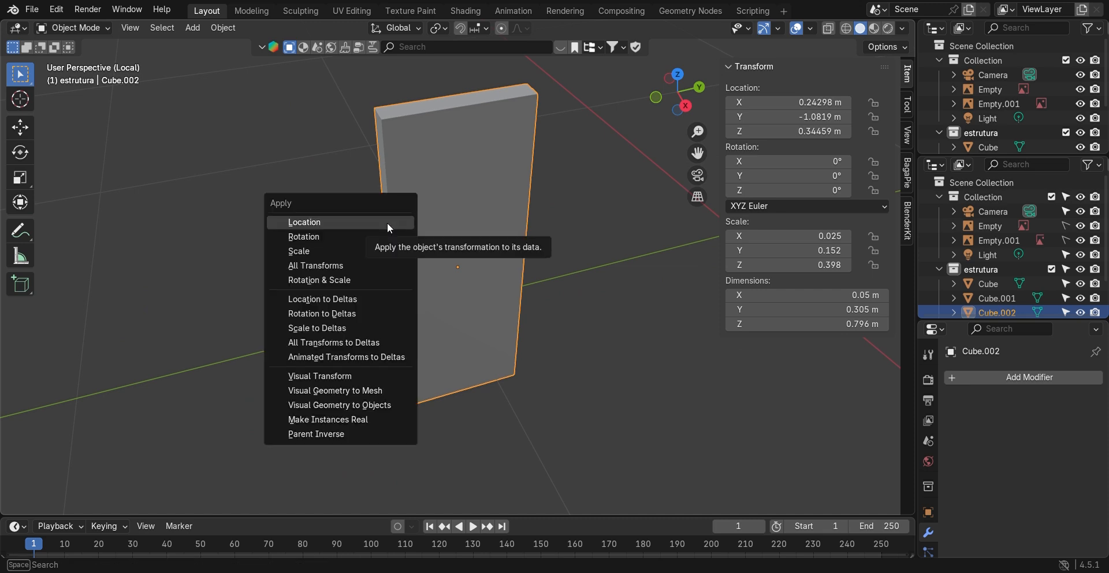
{"action": "left_click", "coordinate": [334, 268]}
- Select the four short corner edges across the panel's thickness in Edit Mode with edge selection
{"action": "key", "text": "Tab"}
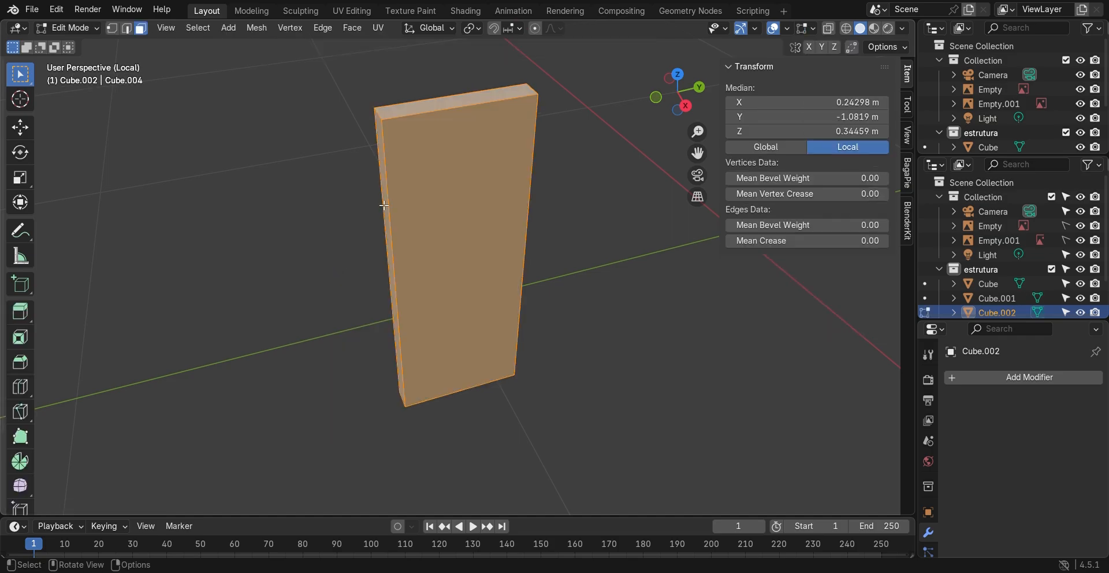
{"action": "left_click", "coordinate": [126, 30]}
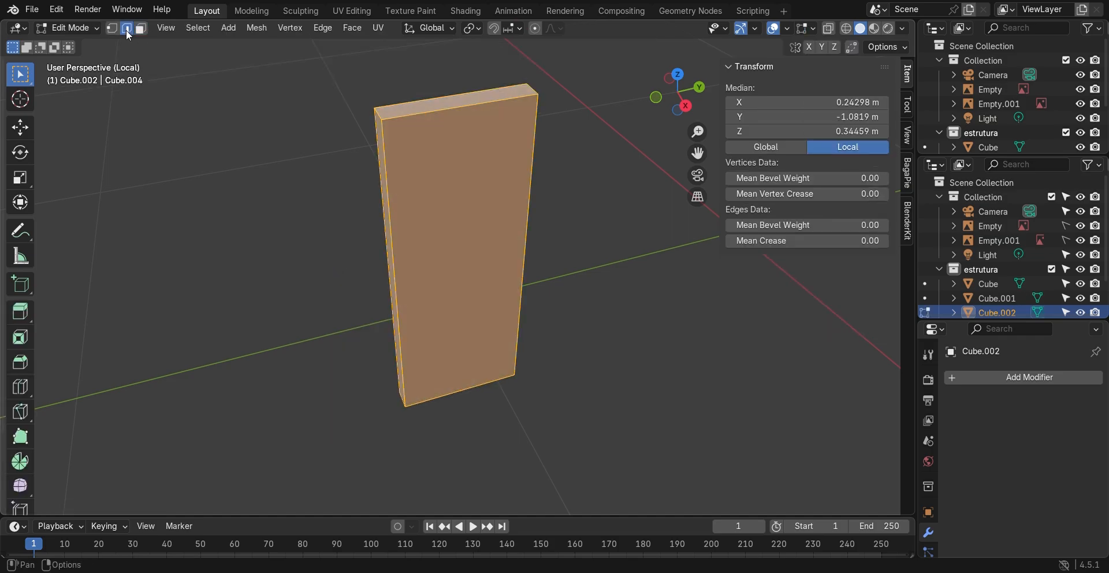
{"action": "left_click", "coordinate": [514, 136]}
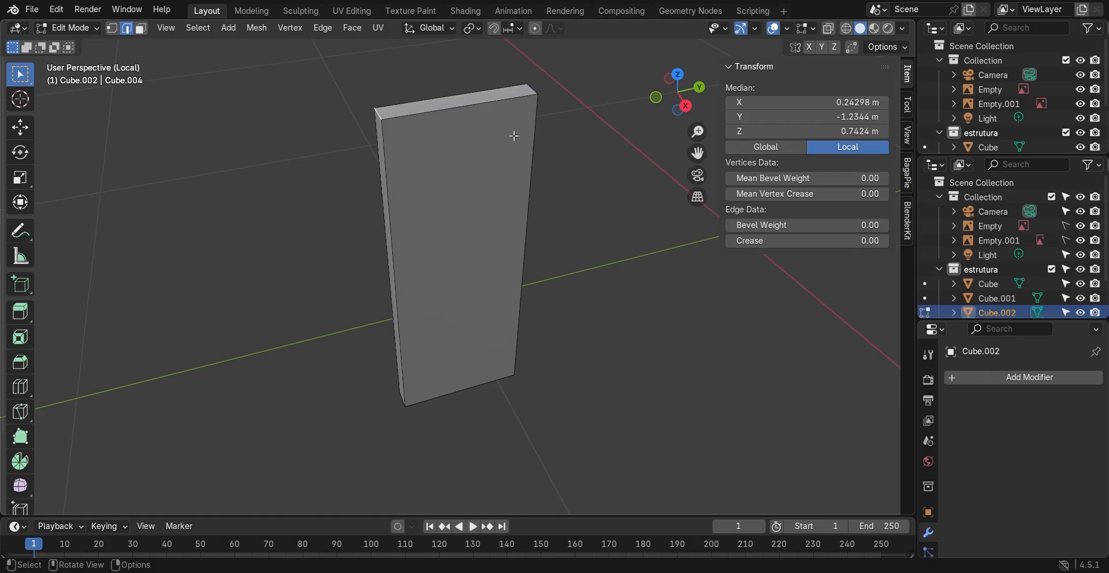
{"action": "left_click", "coordinate": [534, 91], "text": "shift"}
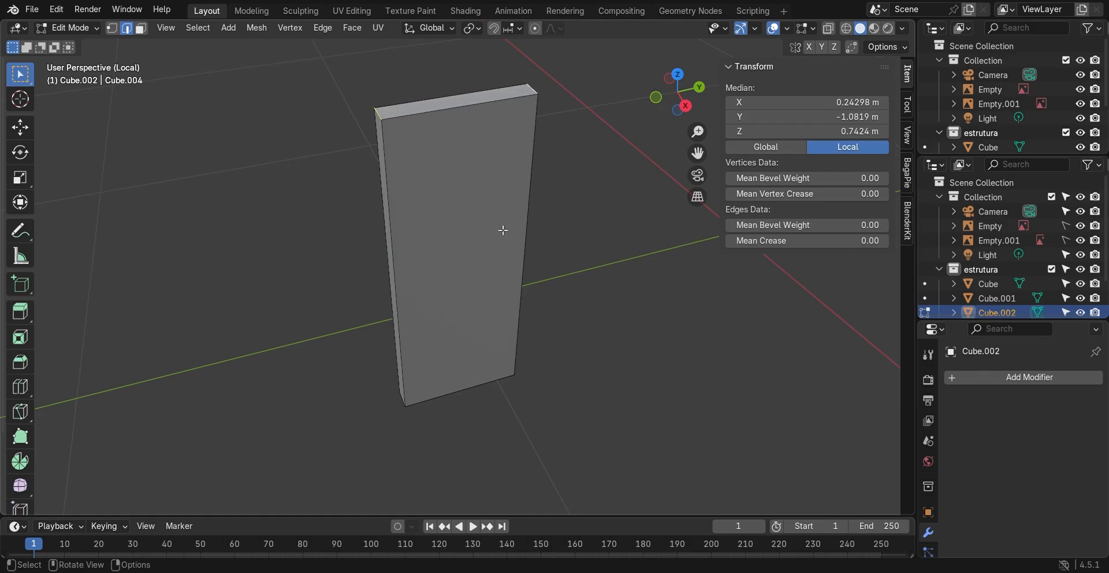
{"action": "middle_click_drag", "start_coordinate": [450, 323], "coordinate": [463, 279]}
{"action": "left_click", "coordinate": [431, 373], "text": "shift"}
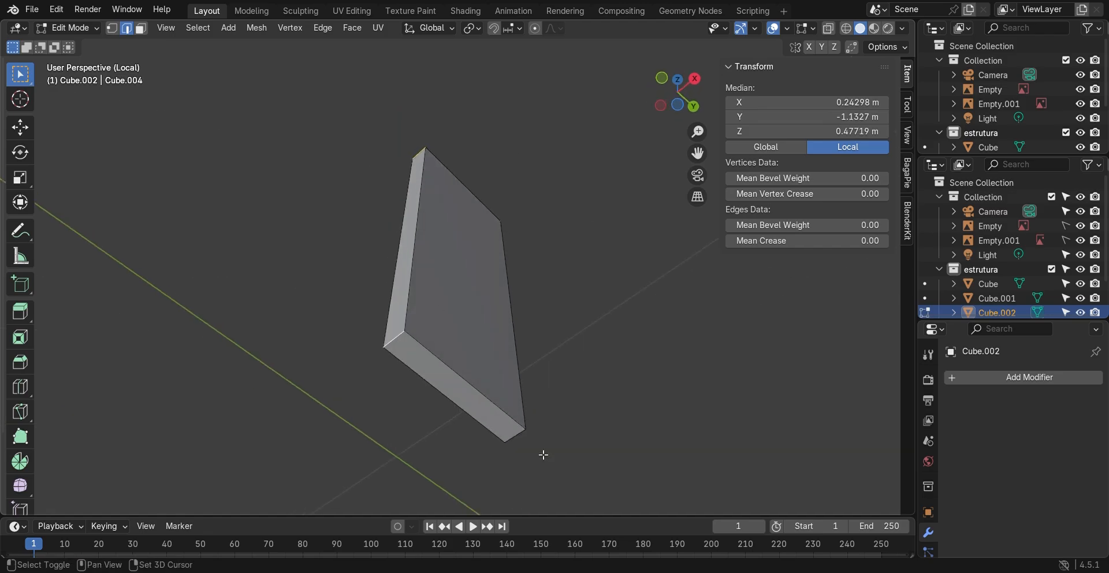
{"action": "left_click", "coordinate": [516, 442], "text": "shift"}
{"action": "middle_click_drag", "start_coordinate": [498, 362], "coordinate": [471, 387]}
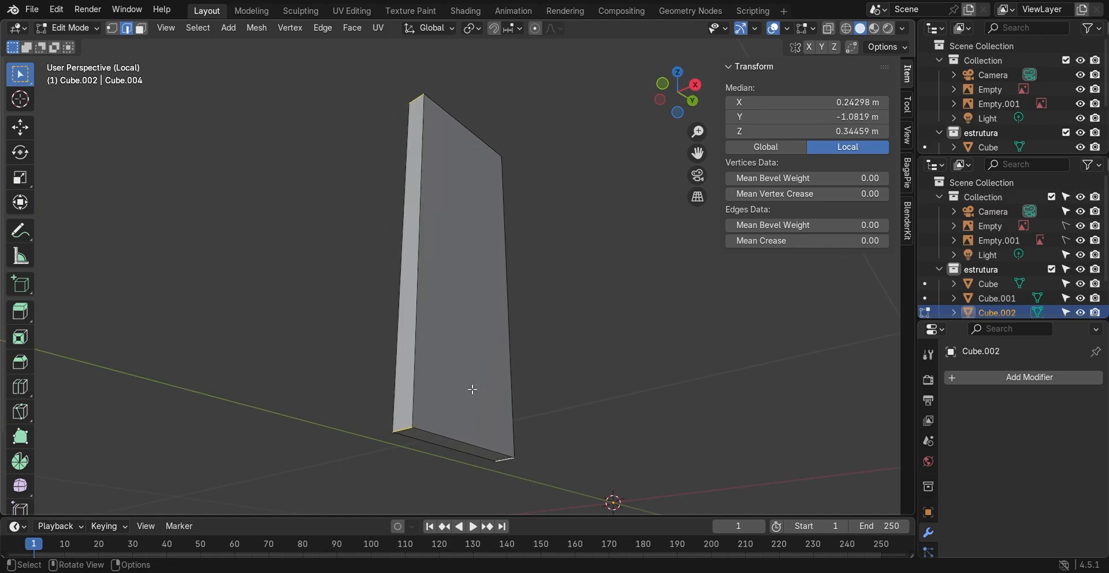
{"action": "middle_click_drag", "start_coordinate": [462, 198], "coordinate": [451, 144]}
- Bevel the panel's four selected corner edges by about 0.0445 m
{"action": "key", "text": "ctrl+e"}
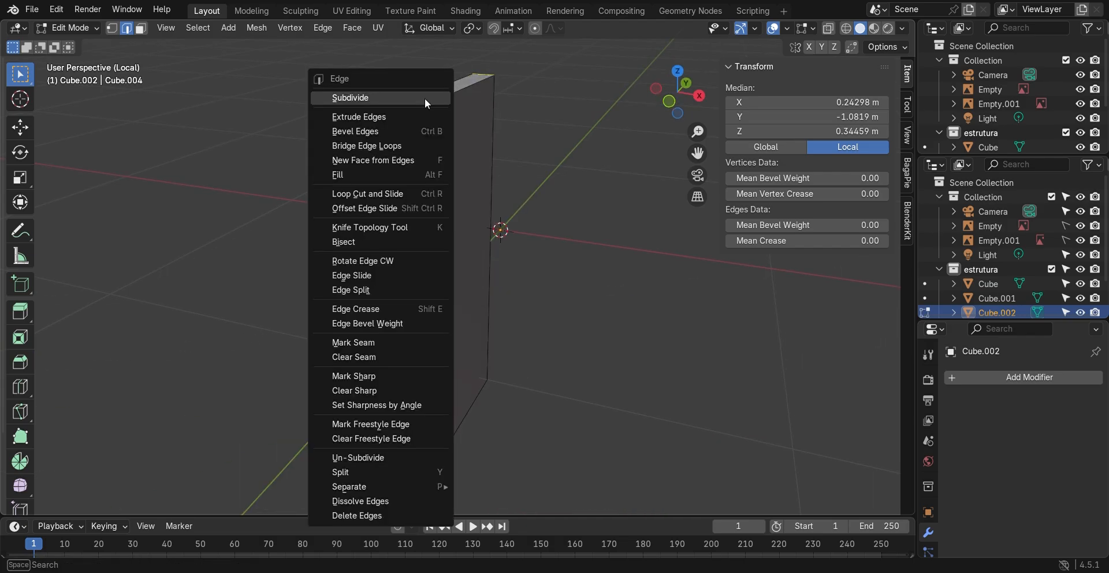
{"action": "left_click", "coordinate": [434, 133]}
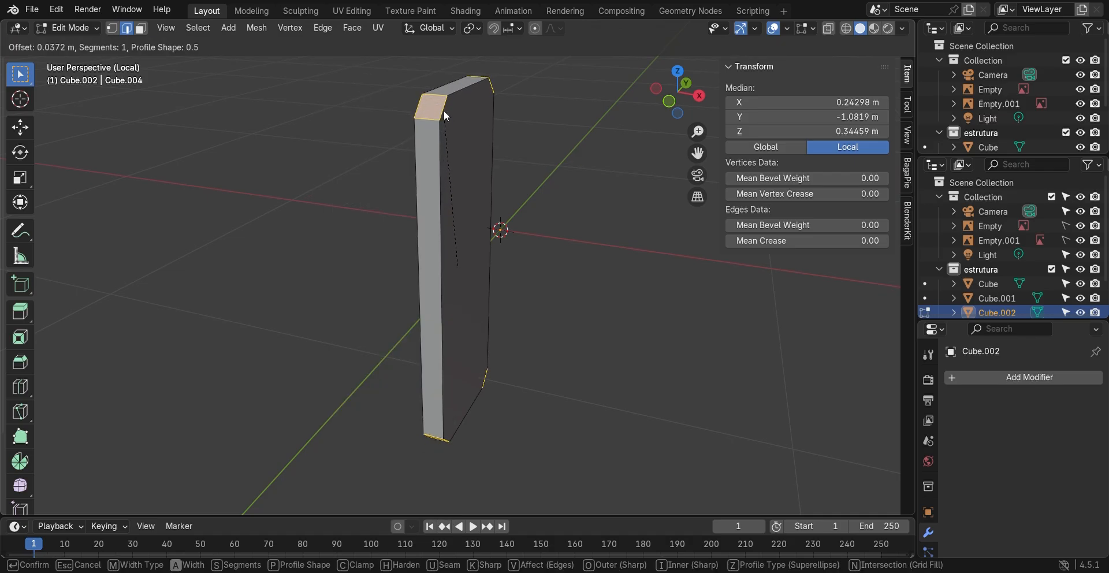
{"action": "left_click", "coordinate": [450, 112]}
{"action": "middle_click_drag", "start_coordinate": [450, 113], "coordinate": [433, 123]}
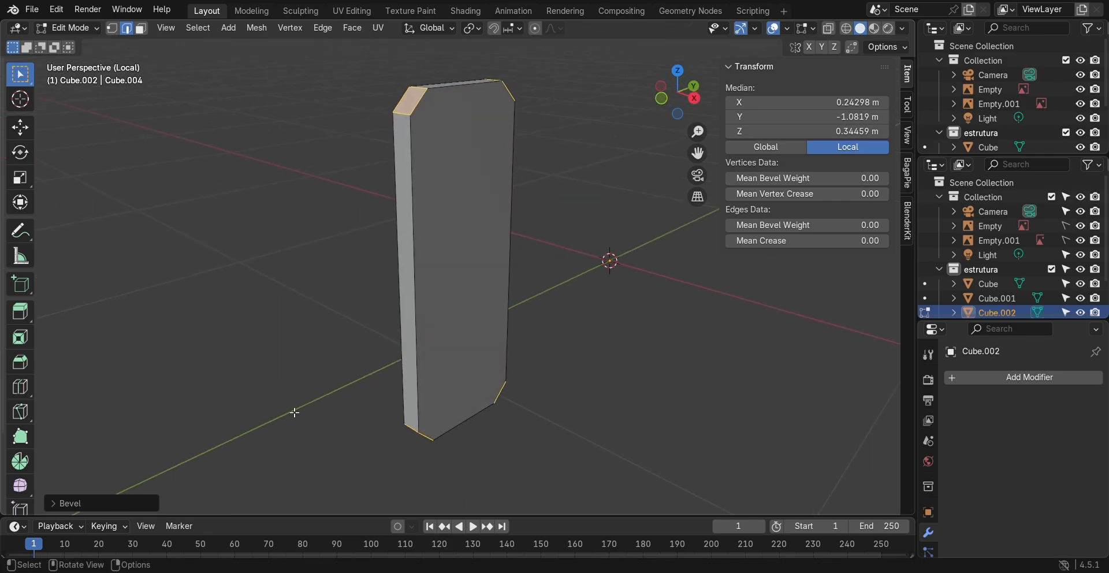
- Round the panel's corners by setting the bevel to 6 segments and a width of about 0.115 m
{"action": "left_click", "coordinate": [91, 505]}
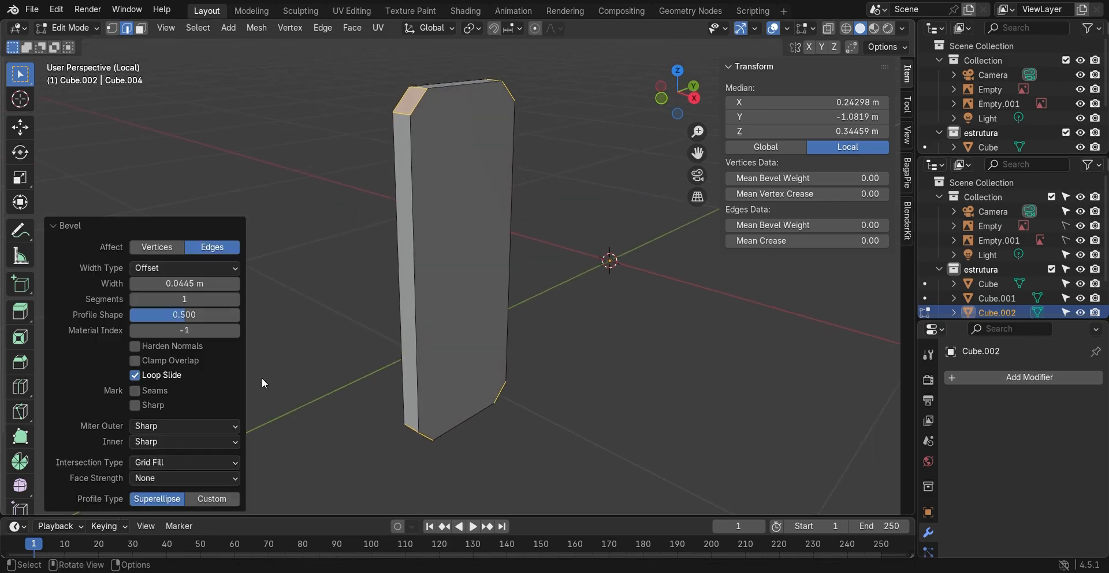
{"action": "left_click", "coordinate": [234, 299]}
{"action": "left_click", "coordinate": [235, 300]}
{"action": "left_click", "coordinate": [235, 300]}
{"action": "left_click", "coordinate": [235, 300]}
{"action": "left_click", "coordinate": [236, 299]}
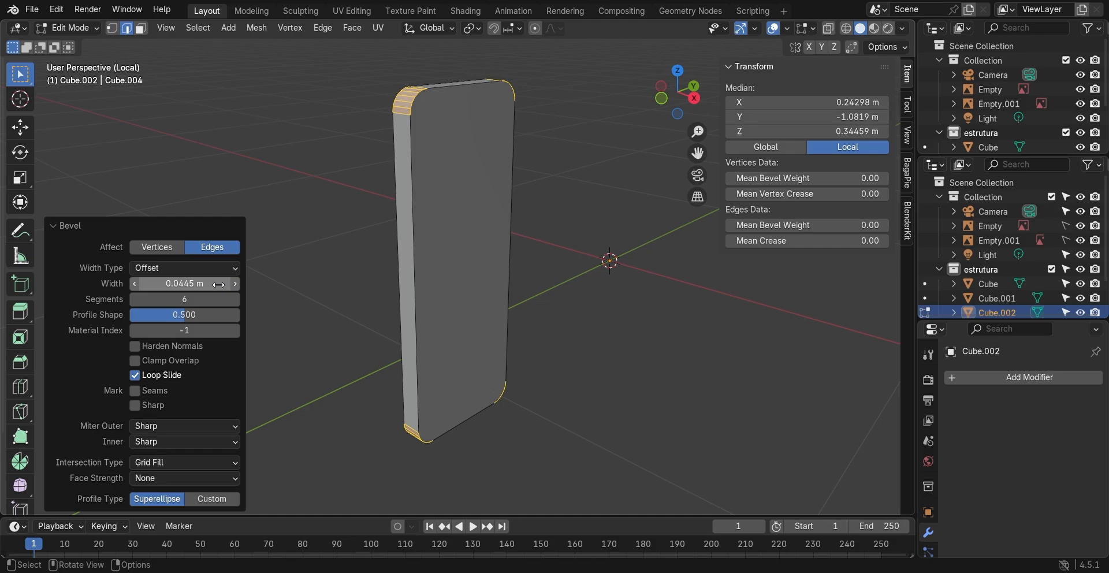
{"action": "left_click_drag", "start_coordinate": [219, 285], "coordinate": [255, 286]}
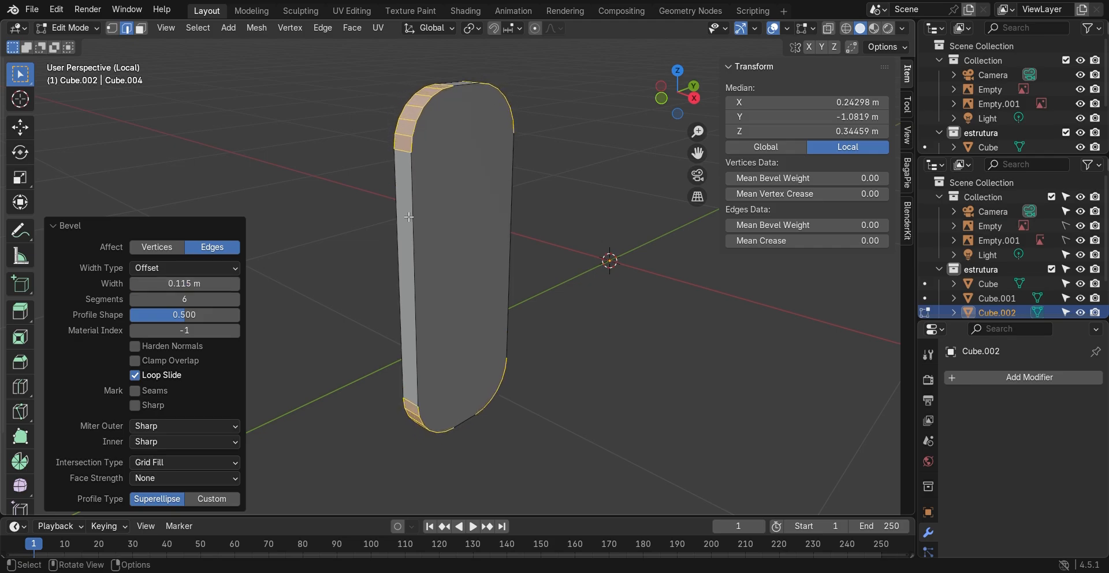
- Return to Object Mode, deselect the rounded panel and leave local view to show the whole store
{"action": "key", "text": "Tab"}
{"action": "key", "text": "alt+a"}
{"action": "scroll", "coordinate": [480, 277], "scroll_direction": "down", "scroll_amount": 3}
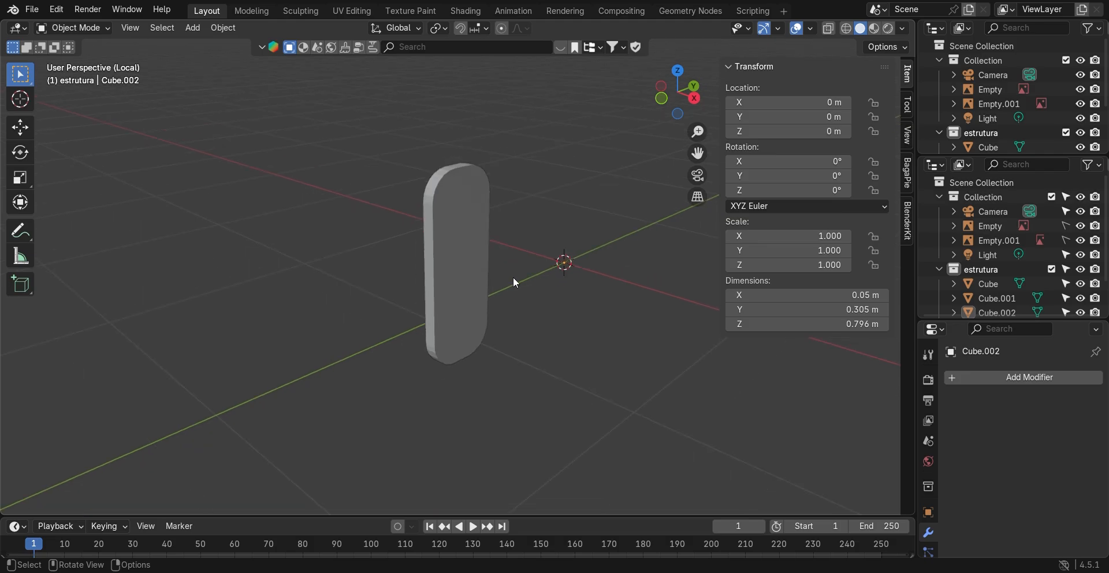
{"action": "key", "text": "KP_Divide"}
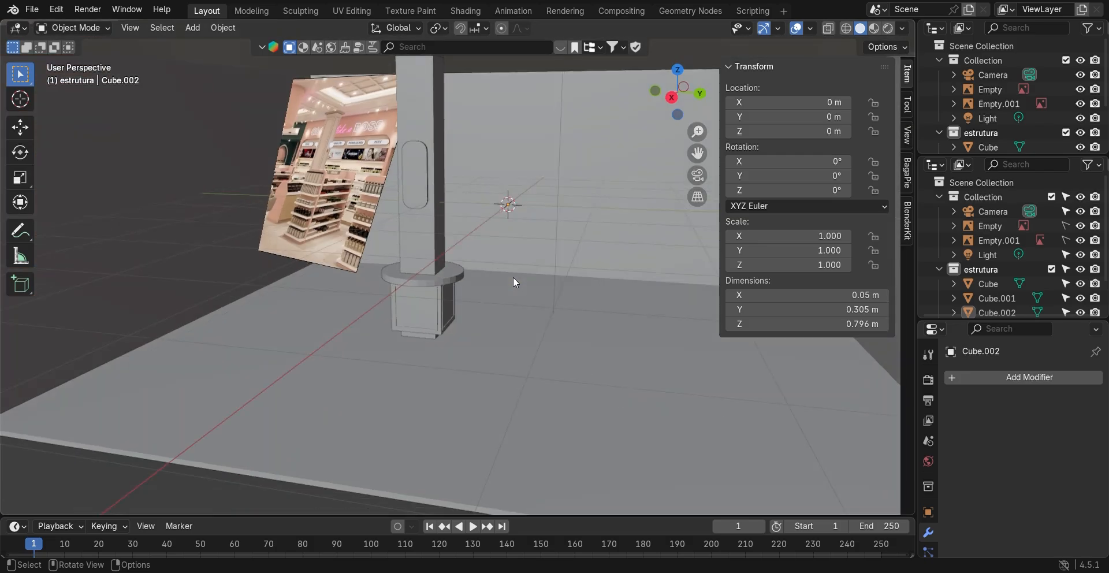
- Add a 2 m cube mesh to the scene at the world origin
{"action": "middle_click_drag", "start_coordinate": [387, 202], "coordinate": [383, 169]}
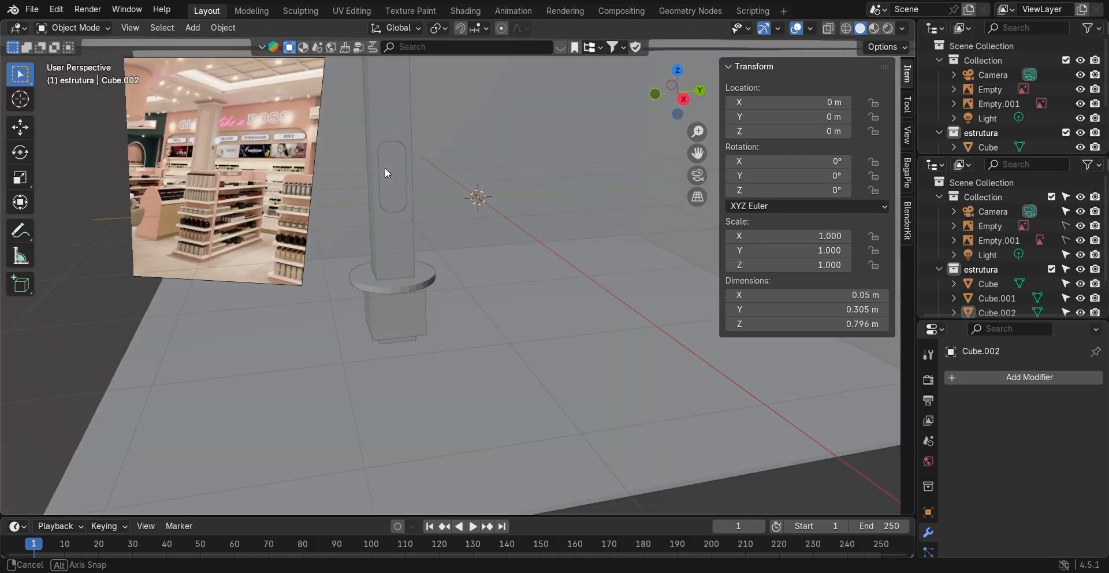
{"action": "middle_click_drag", "start_coordinate": [241, 123], "coordinate": [491, 150], "text": "shift"}
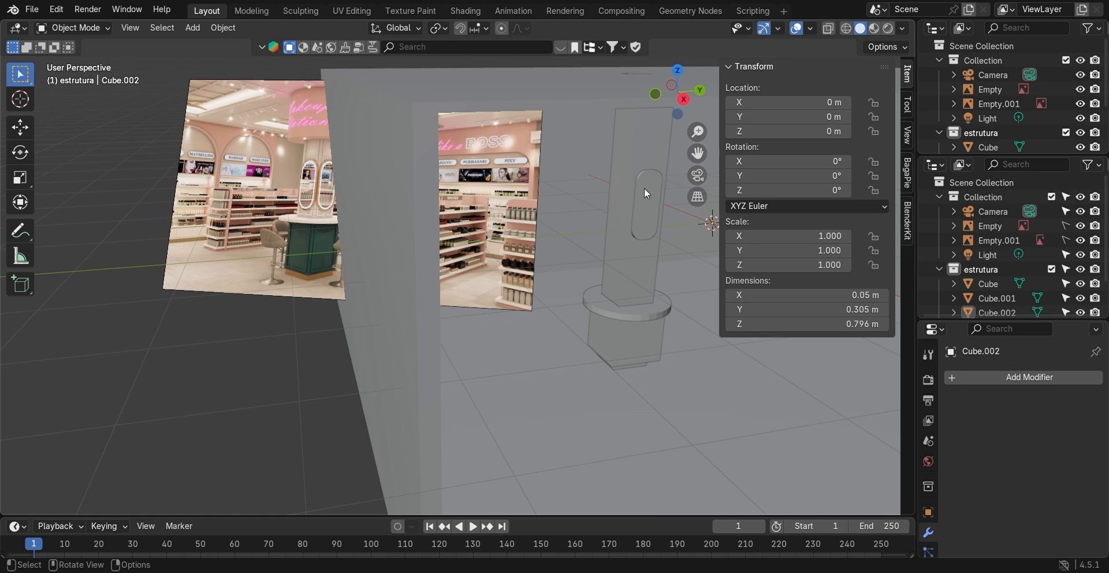
{"action": "scroll", "coordinate": [618, 247], "scroll_direction": "down", "scroll_amount": 3}
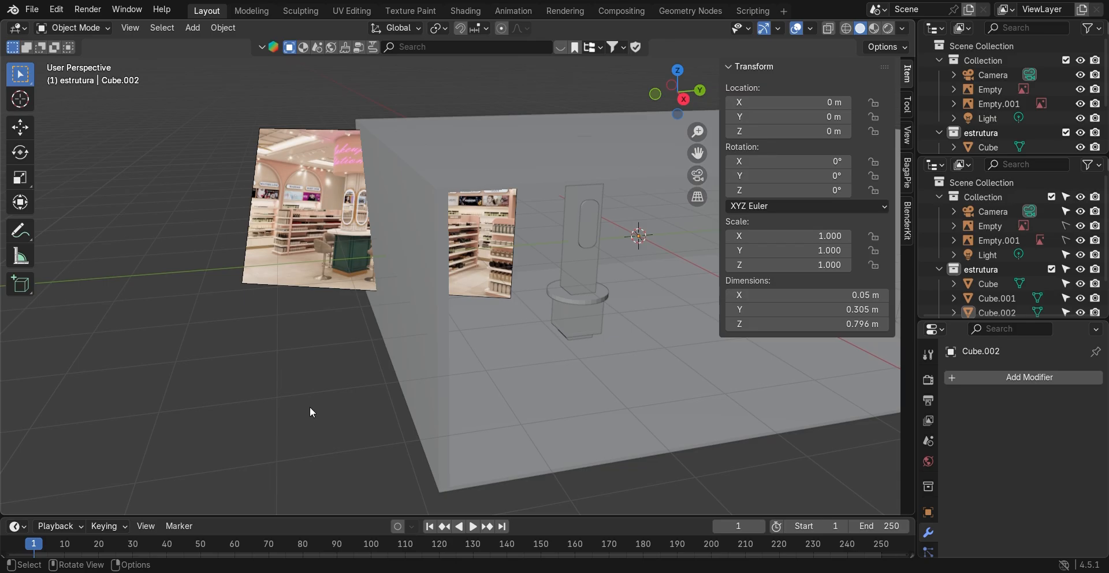
{"action": "key", "text": "shift+a"}
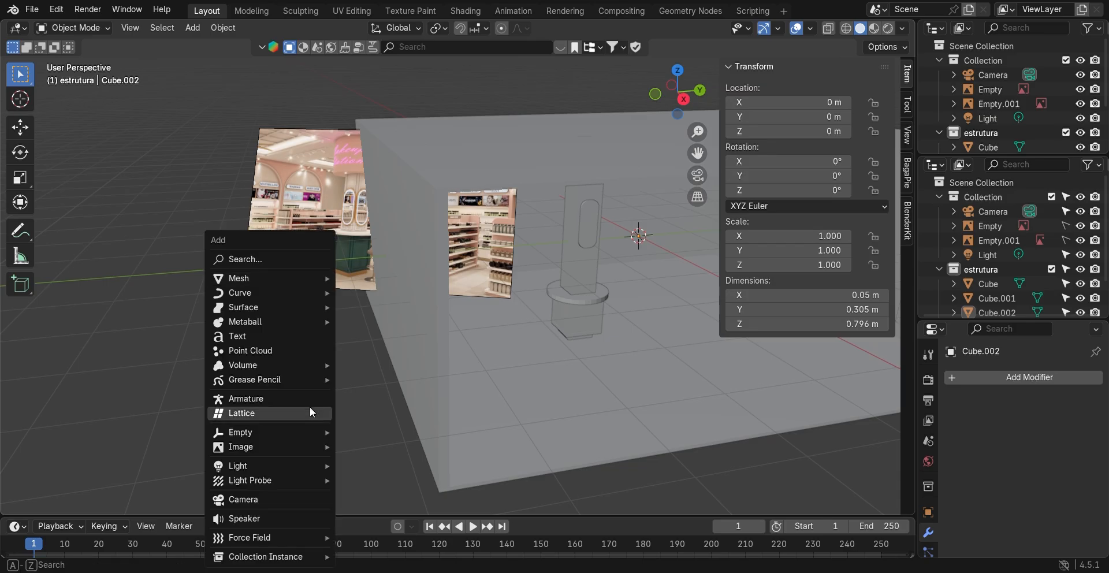
{"action": "mouse_move", "coordinate": [305, 282]}
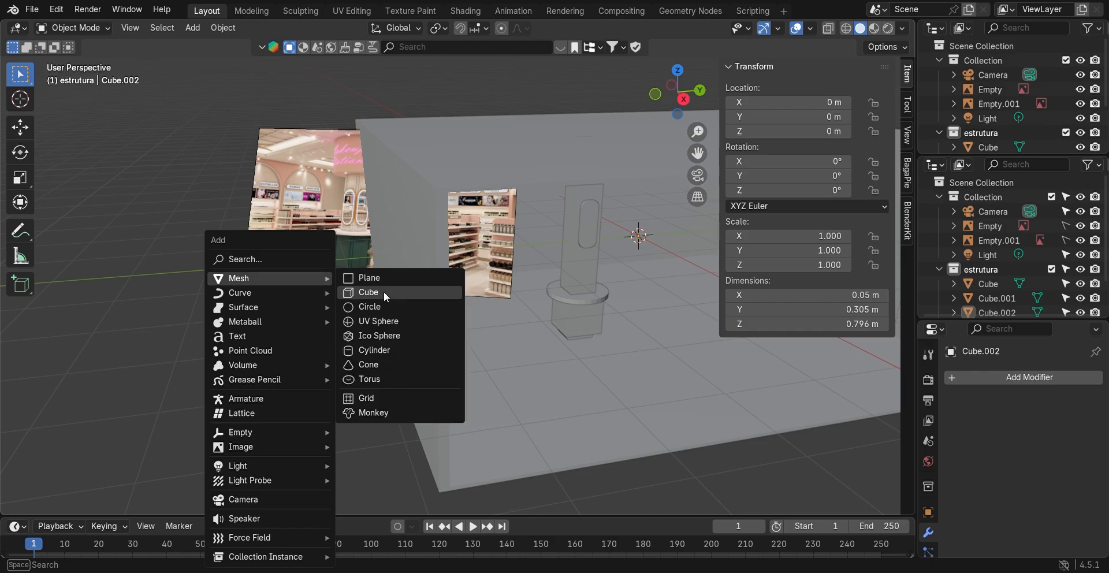
{"action": "left_click", "coordinate": [383, 293]}
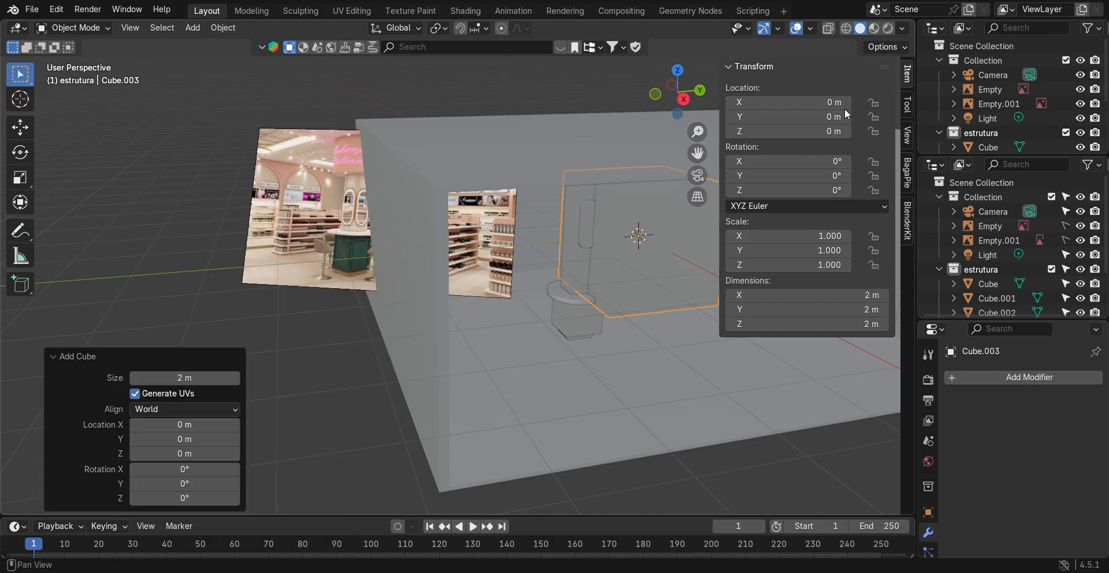
- Move the new cube in right orthographic view to about Y -2.449 m, Z 0.180 m, beside the column
{"action": "left_click", "coordinate": [699, 92]}
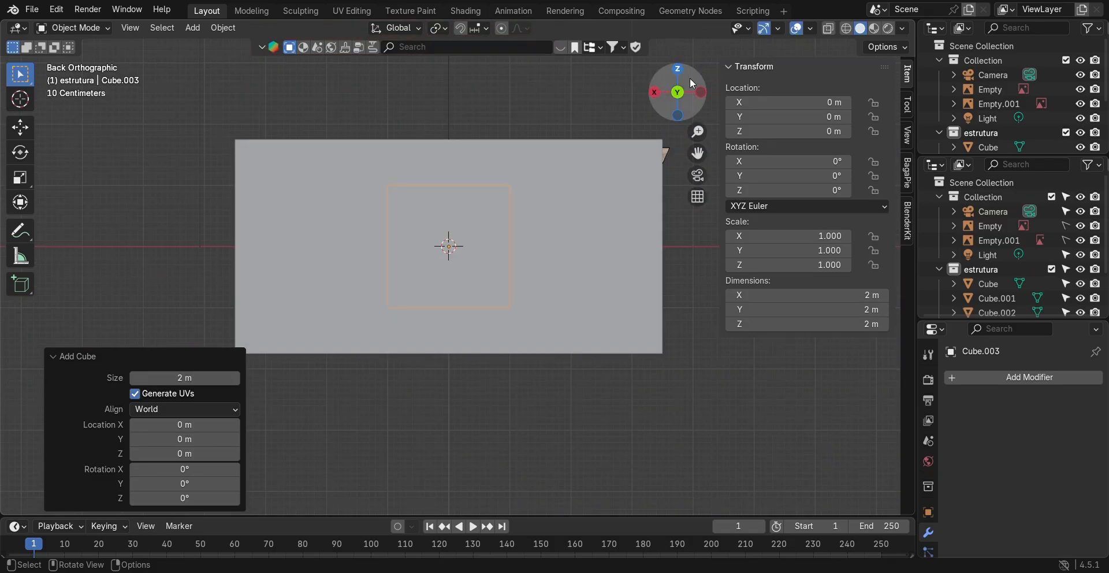
{"action": "key", "text": "KP_5"}
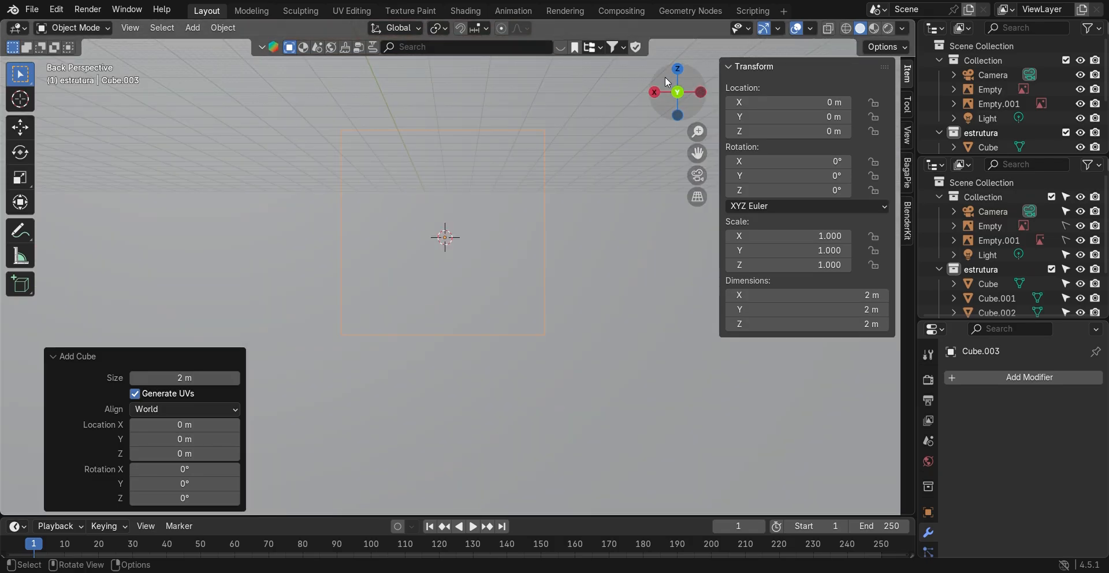
{"action": "left_click", "coordinate": [656, 92]}
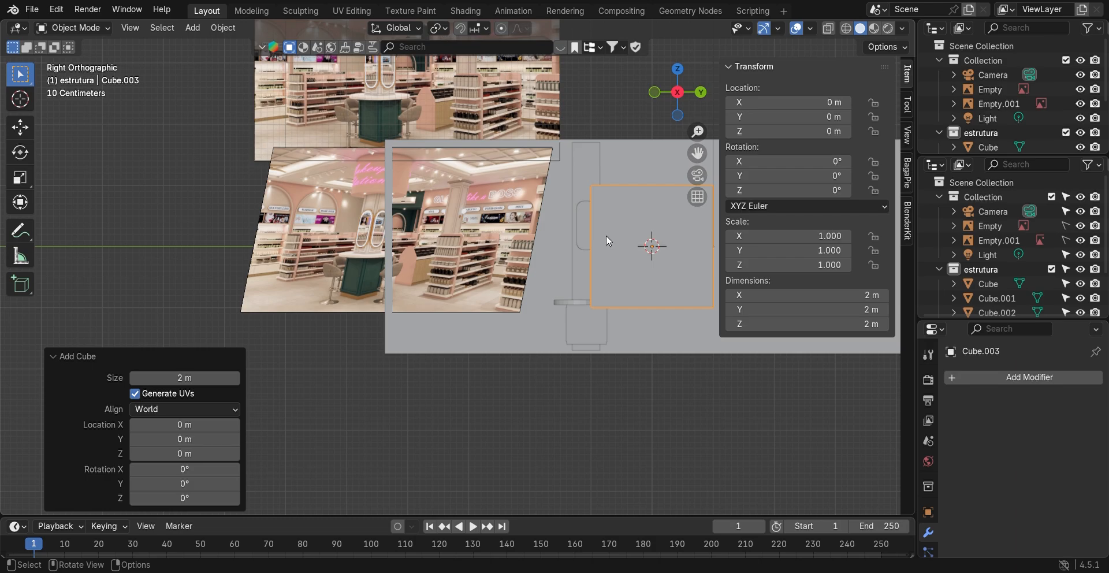
{"action": "left_click_drag", "start_coordinate": [605, 235], "coordinate": [456, 224]}
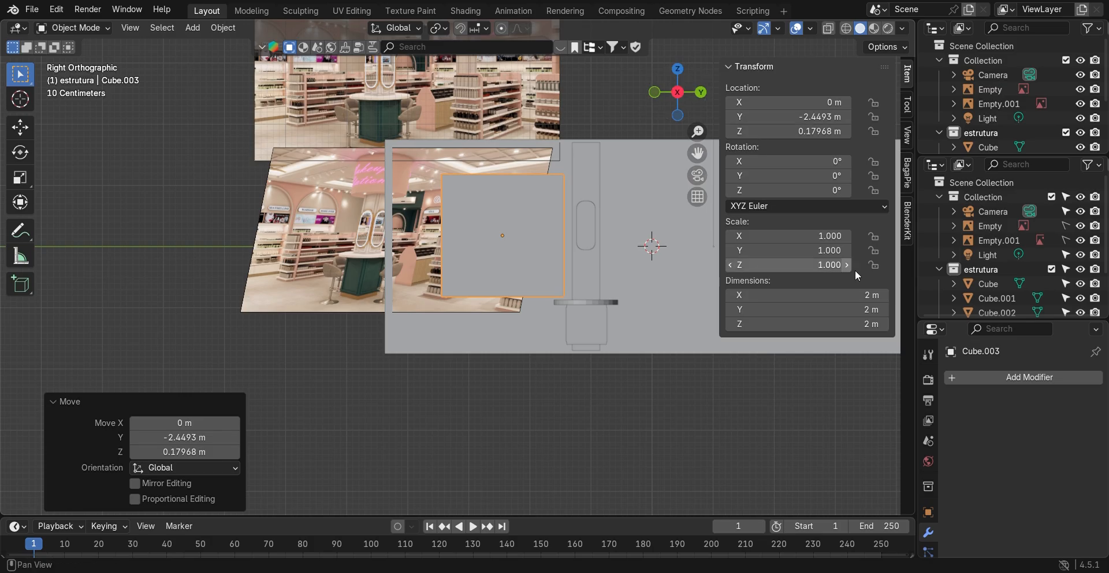
- Try a Z dimension of 3.5 m on the new cube
{"action": "left_click", "coordinate": [858, 327]}
{"action": "type", "text": "3"}
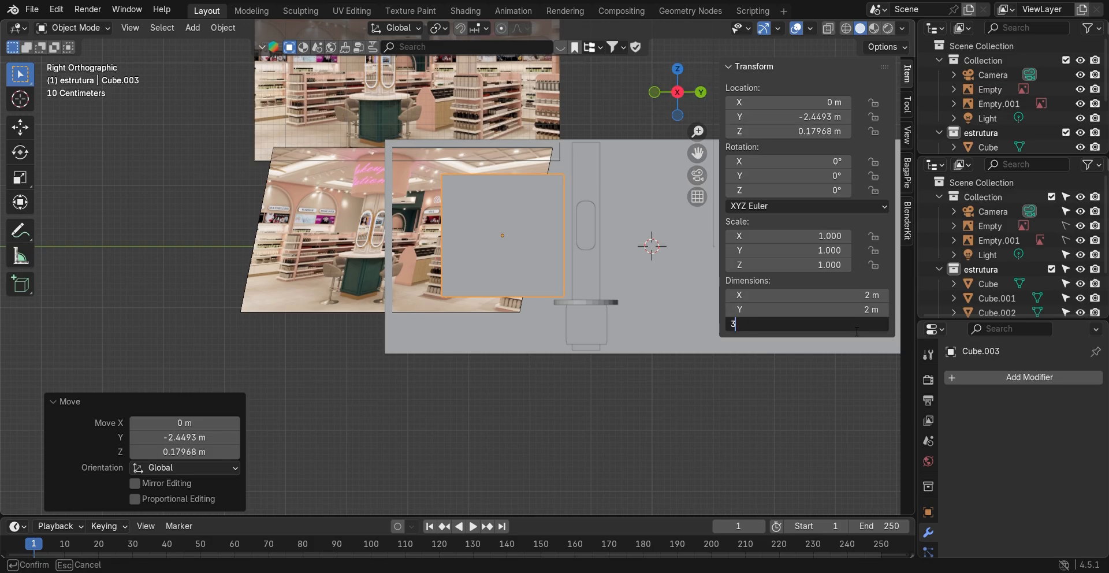
{"action": "type", "text": ".5"}
{"action": "key", "text": "Return"}
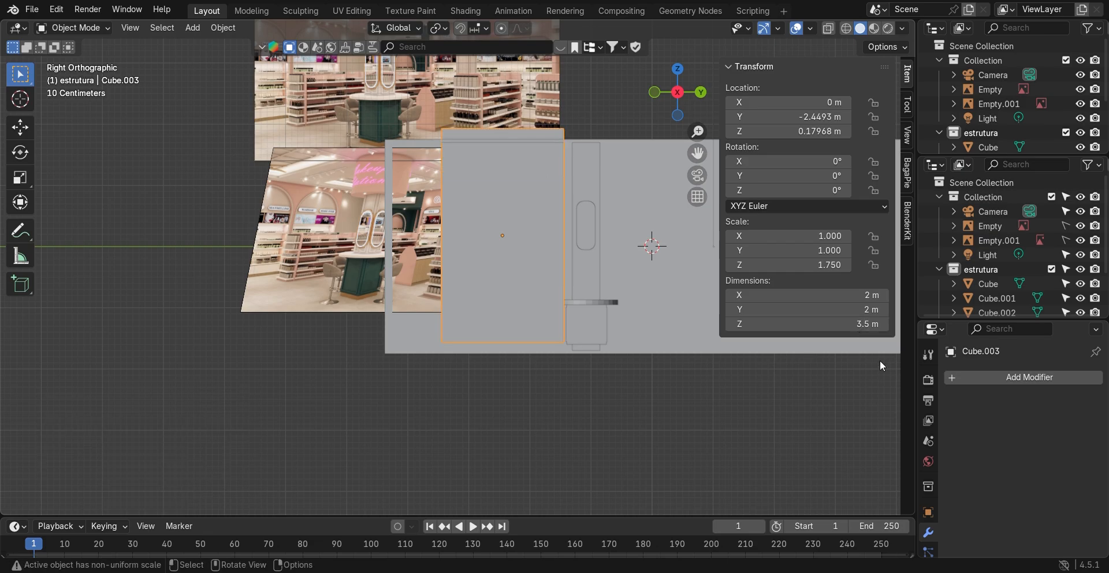
- Set the cube's Z dimension to 3 m and lower it onto the floor at about Y -2.487 m, Z -0.227 m
{"action": "left_click", "coordinate": [826, 324]}
{"action": "type", "text": "3"}
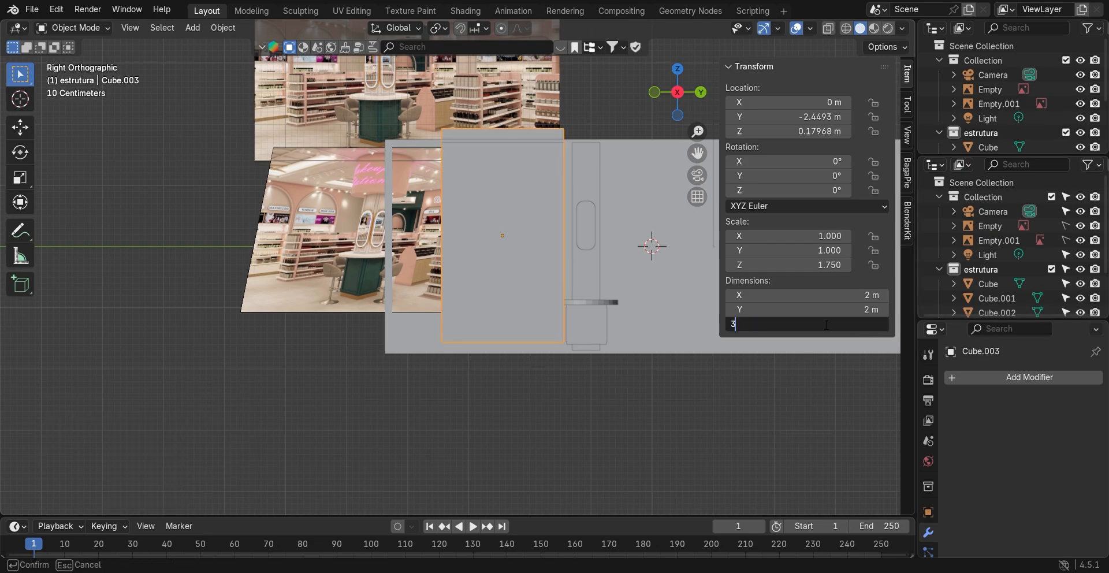
{"action": "key", "text": "Return"}
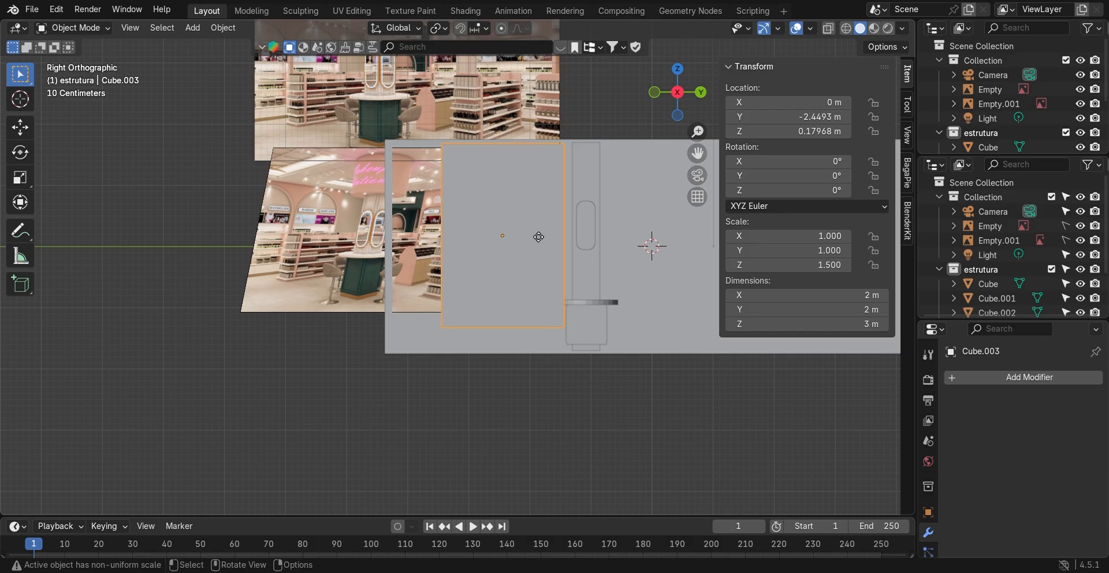
{"action": "key", "text": "g"}
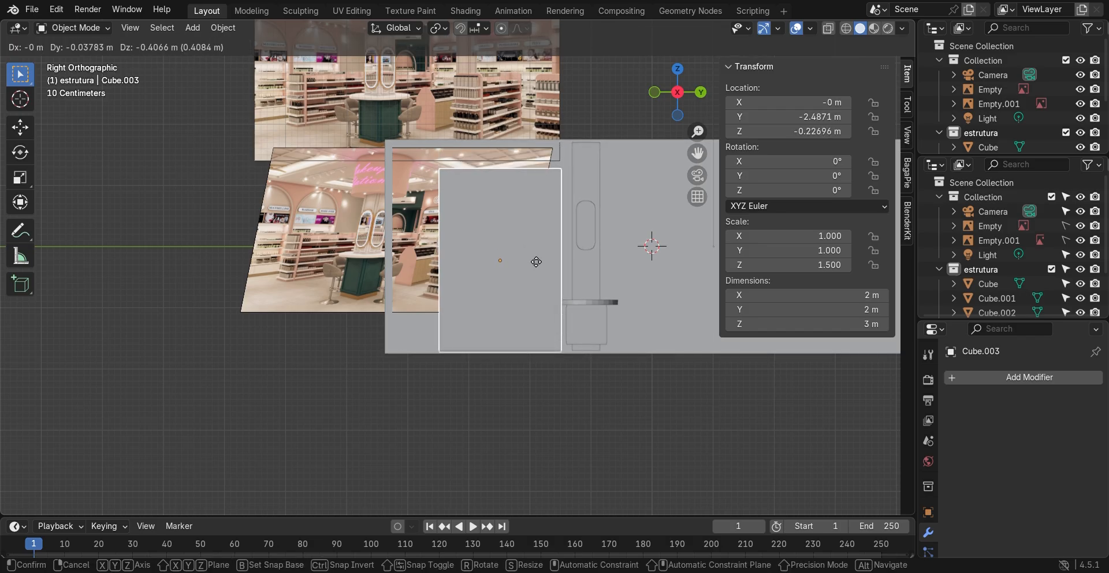
{"action": "left_click", "coordinate": [531, 256]}
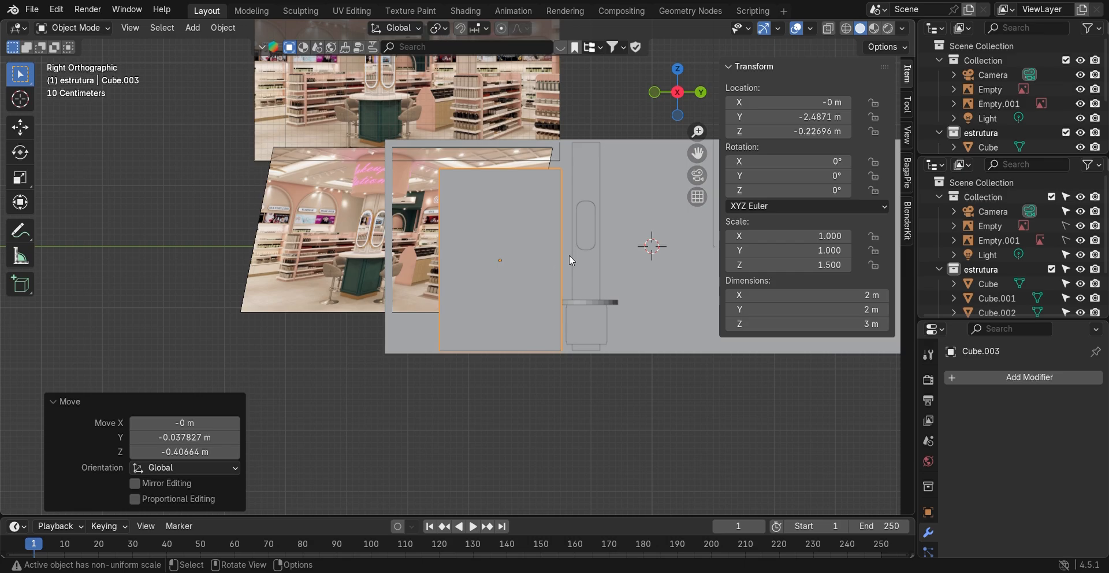
- Scale the cube along Y to a width of about 1.35 m
{"action": "key", "text": "s"}
{"action": "key", "text": "y"}
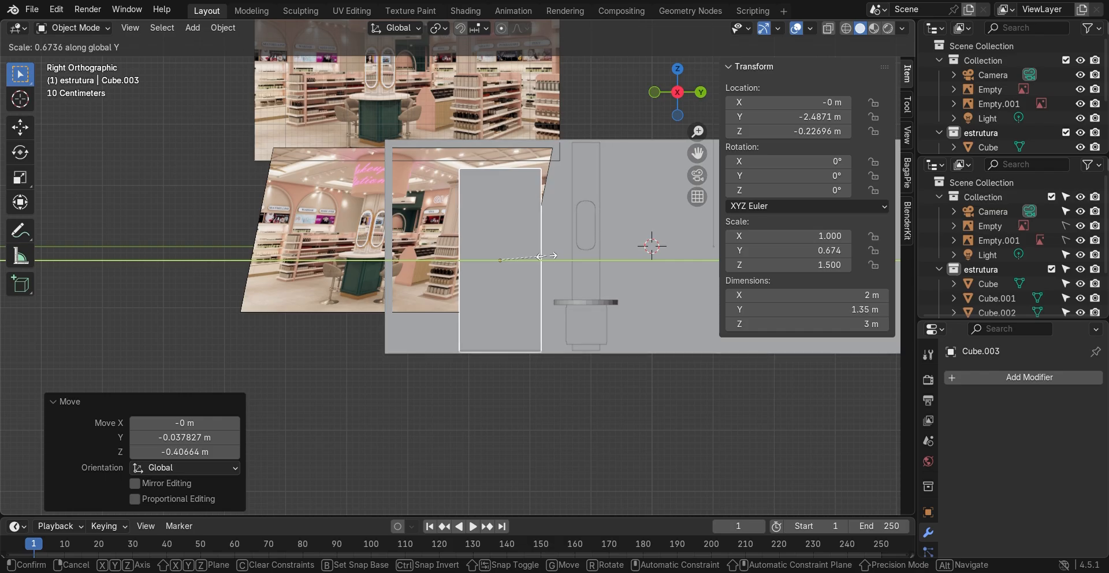
{"action": "left_click", "coordinate": [547, 256]}
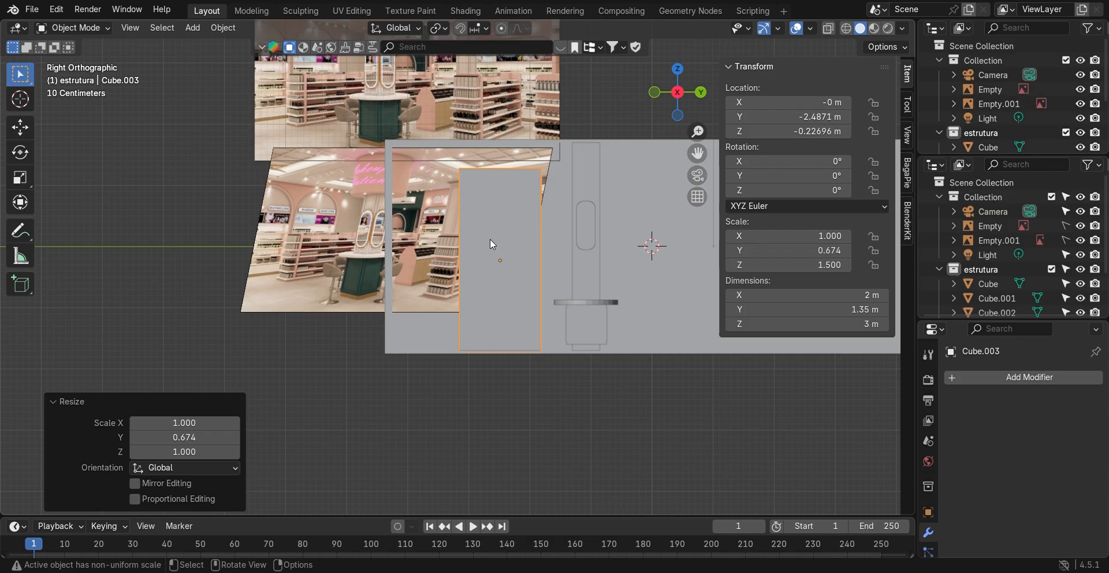
- Flatten the cube along X into a thin upright board about 0.057 m thick
{"action": "middle_click_drag", "start_coordinate": [477, 178], "coordinate": [520, 204]}
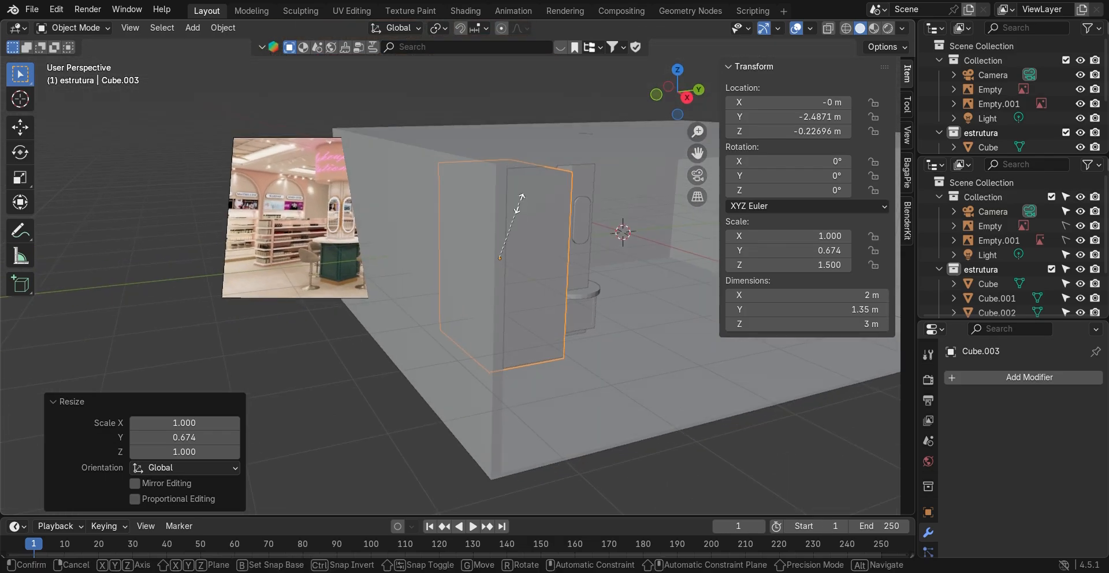
{"action": "key", "text": "s"}
{"action": "key", "text": "x"}
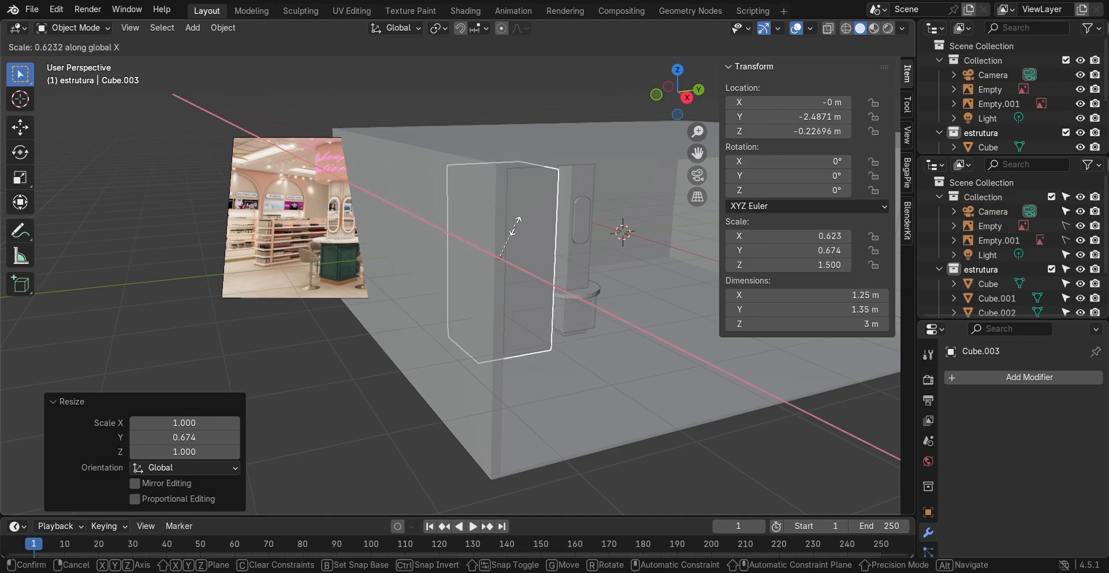
{"action": "left_click", "coordinate": [500, 258]}
{"action": "middle_click_drag", "start_coordinate": [500, 258], "coordinate": [595, 255]}
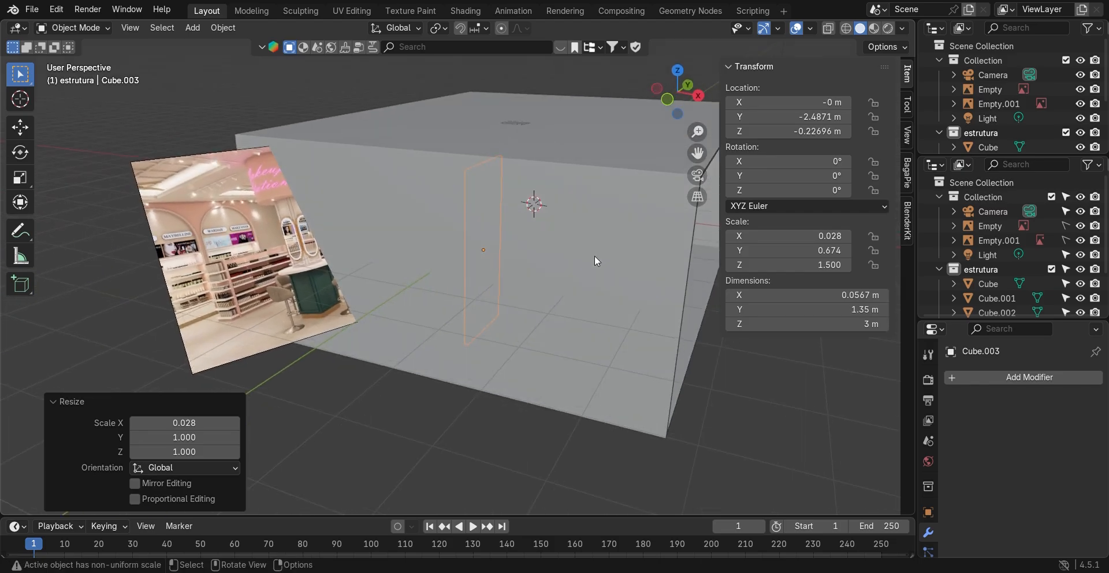
- Isolate the thin upright board and scale it along X to a thickness of about 0.1 m
{"action": "key", "text": "KP_Divide"}
{"action": "middle_click_drag", "start_coordinate": [492, 150], "coordinate": [487, 164]}
{"action": "key", "text": "s"}
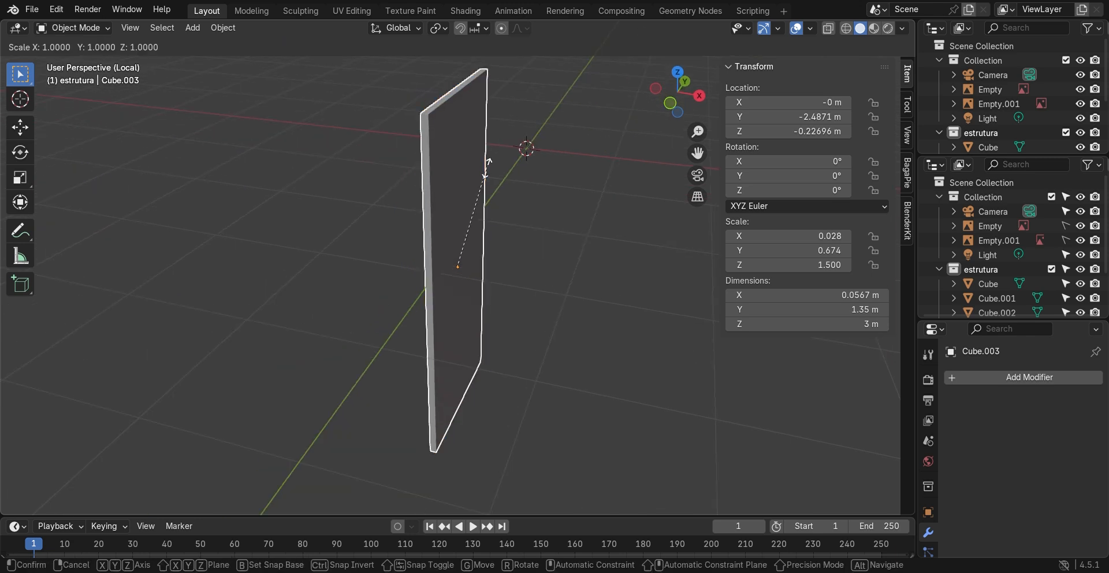
{"action": "key", "text": "x"}
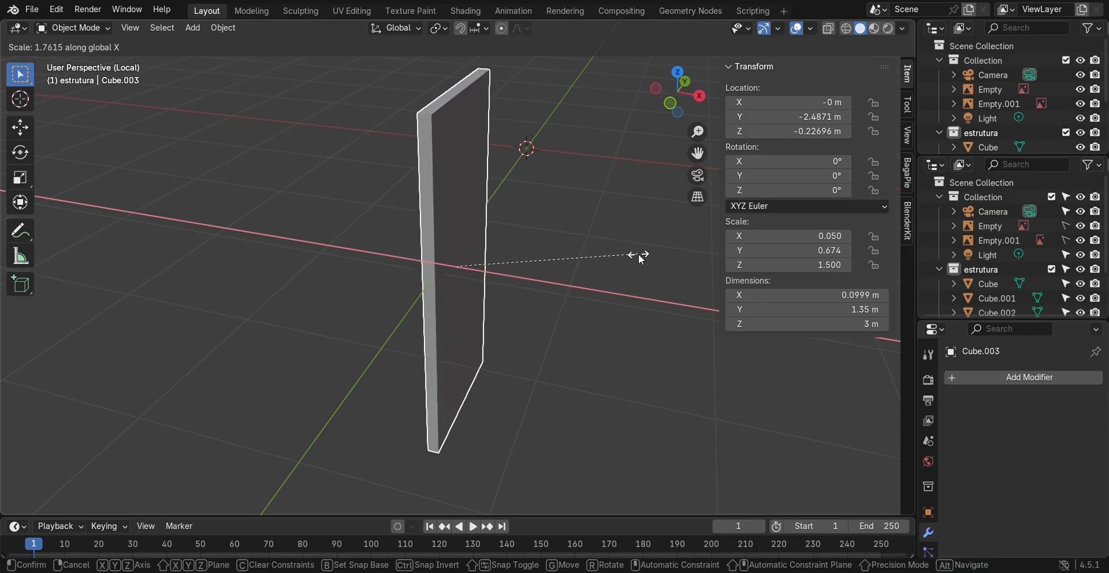
{"action": "left_click", "coordinate": [637, 254]}
{"action": "left_click", "coordinate": [565, 264]}
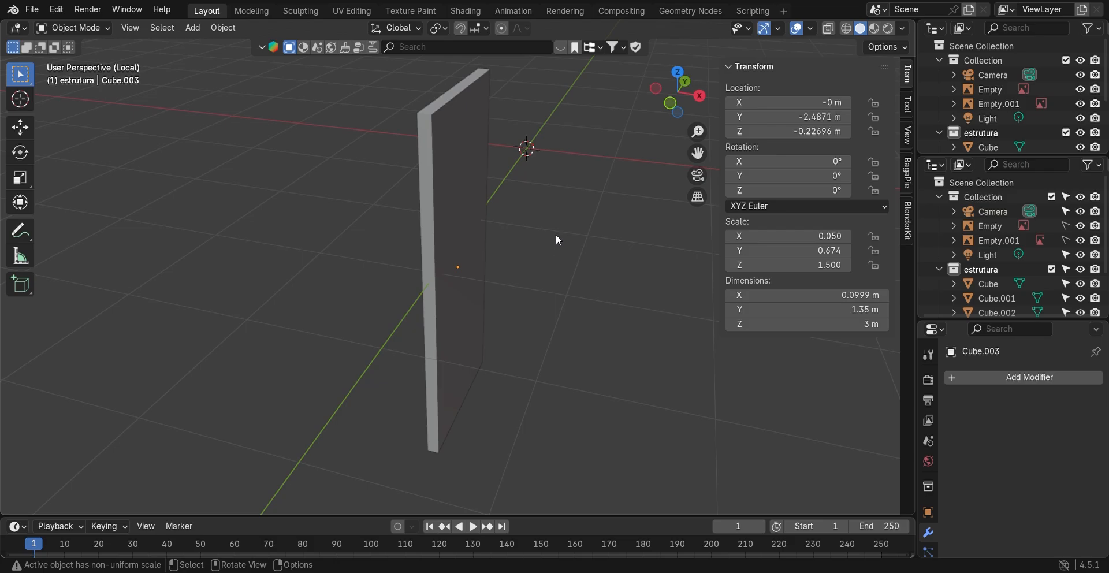
- Apply all transforms (location, rotation and scale) to the upright board
{"action": "middle_click_drag", "start_coordinate": [539, 227], "coordinate": [491, 217]}
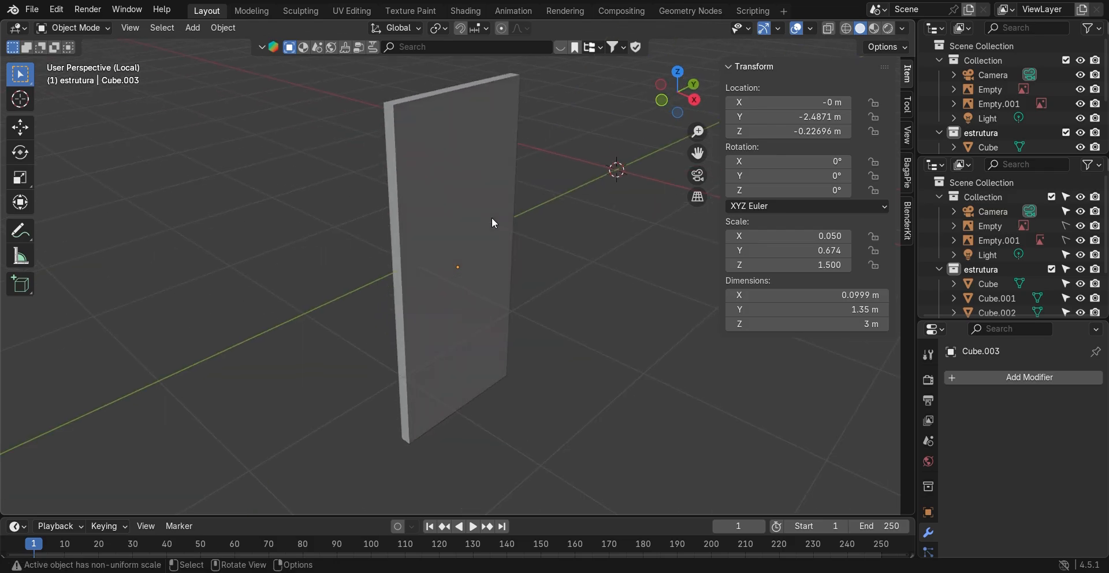
{"action": "left_click", "coordinate": [440, 224]}
{"action": "key", "text": "ctrl+a"}
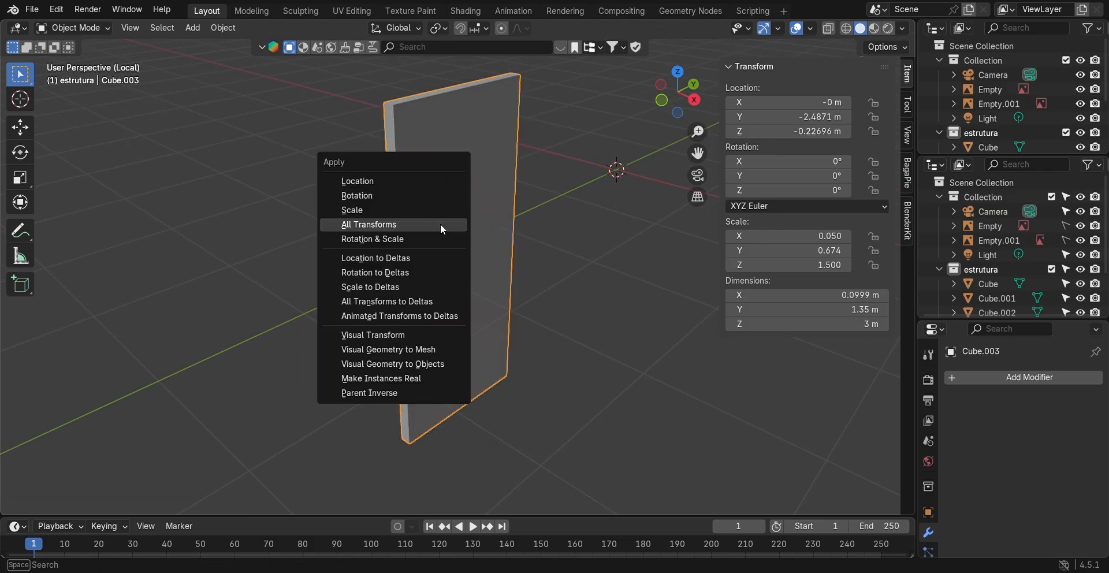
{"action": "left_click", "coordinate": [440, 224]}
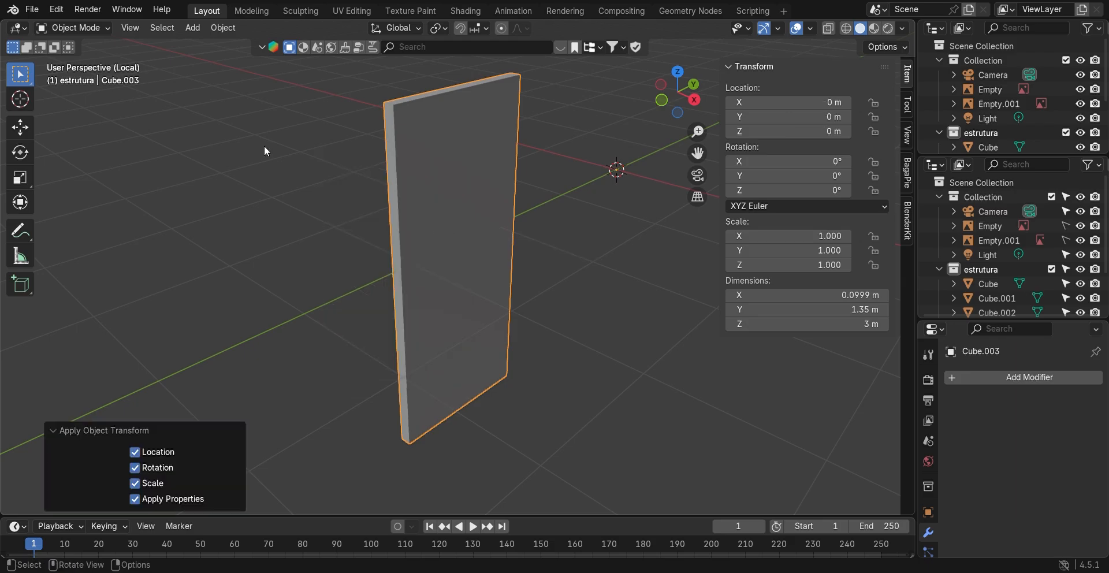
- Bevel the board's two short top corner edges about 0.668 m wide with 8 segments to form a rounded arch
{"action": "key", "text": "Tab"}
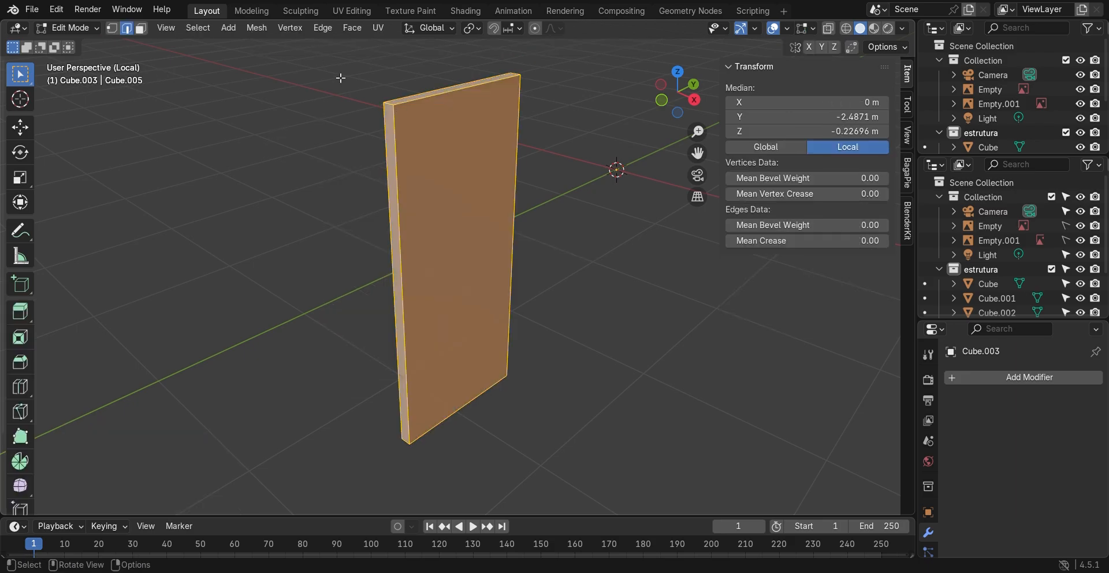
{"action": "left_click", "coordinate": [392, 110]}
{"action": "middle_click_drag", "start_coordinate": [630, 75], "coordinate": [534, 128]}
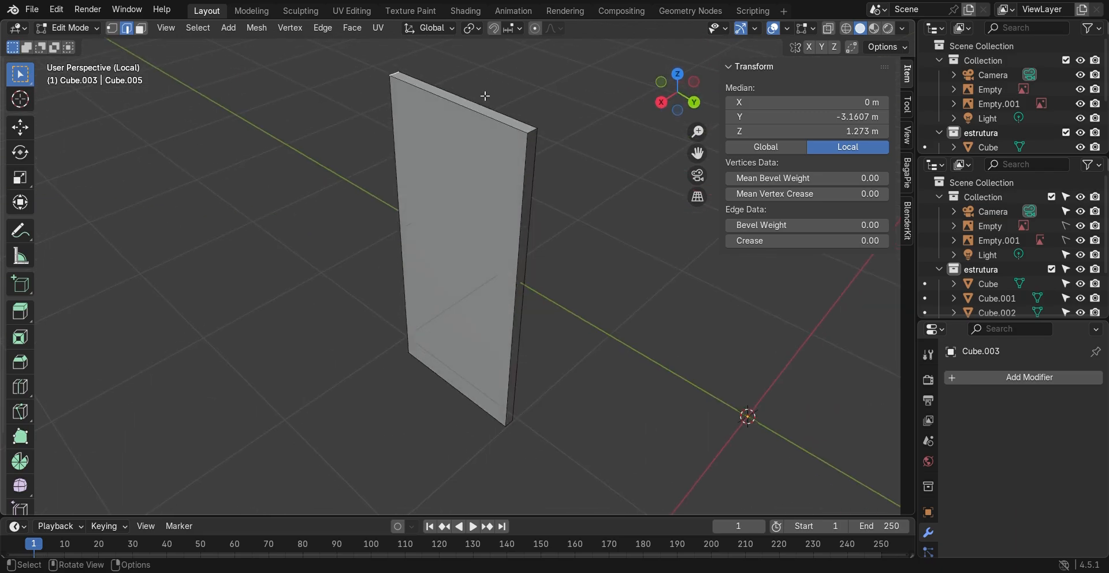
{"action": "left_click", "coordinate": [536, 134], "text": "ctrl"}
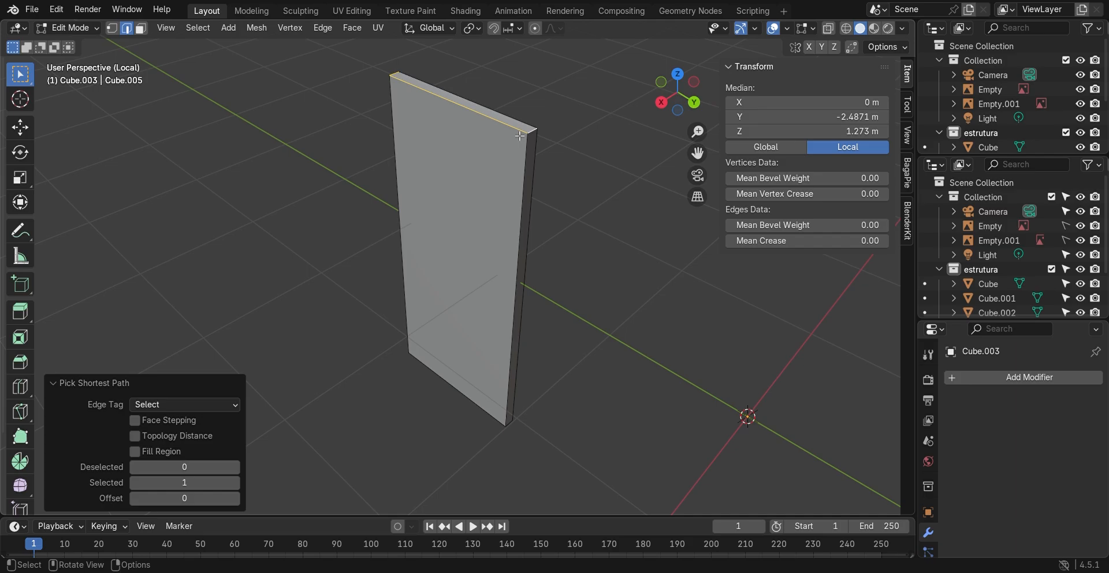
{"action": "left_click", "coordinate": [536, 135], "text": "ctrl"}
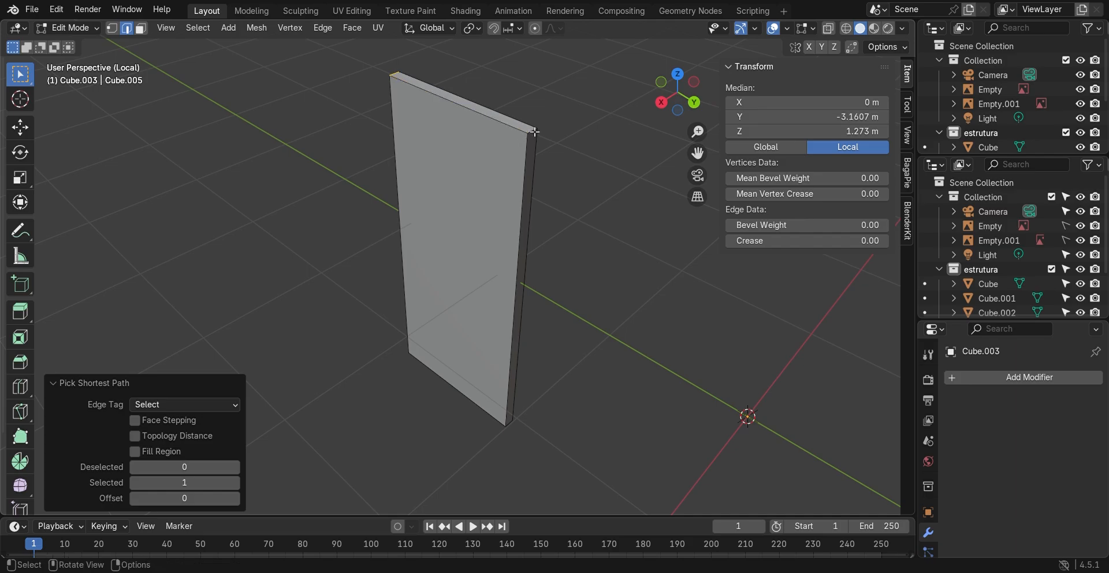
{"action": "left_click", "coordinate": [535, 131]}
{"action": "left_click", "coordinate": [397, 76], "text": "shift"}
{"action": "middle_click_drag", "start_coordinate": [416, 130], "coordinate": [505, 118]}
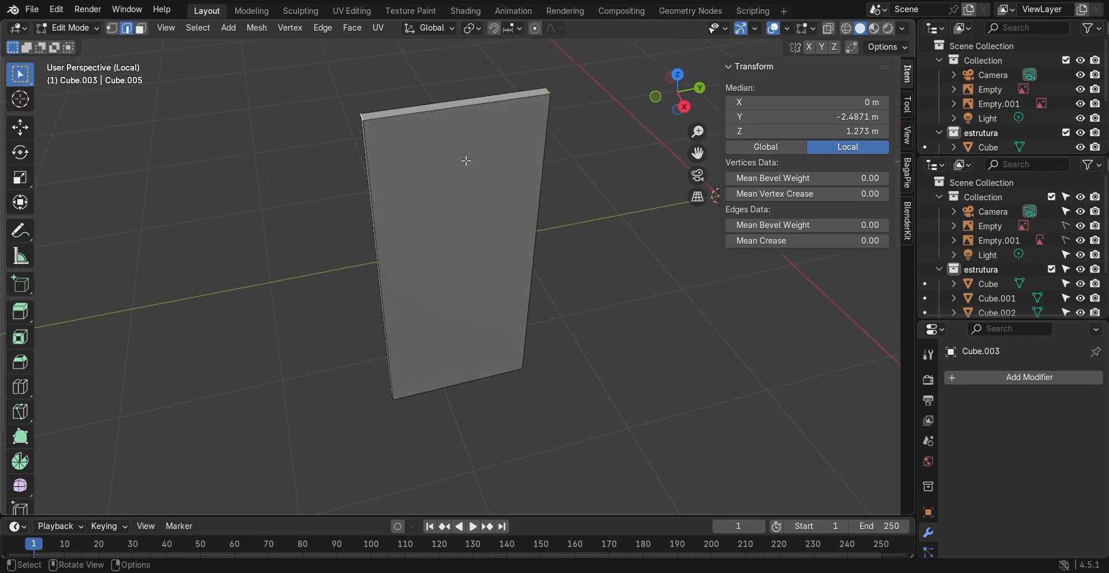
{"action": "key", "text": "ctrl+b"}
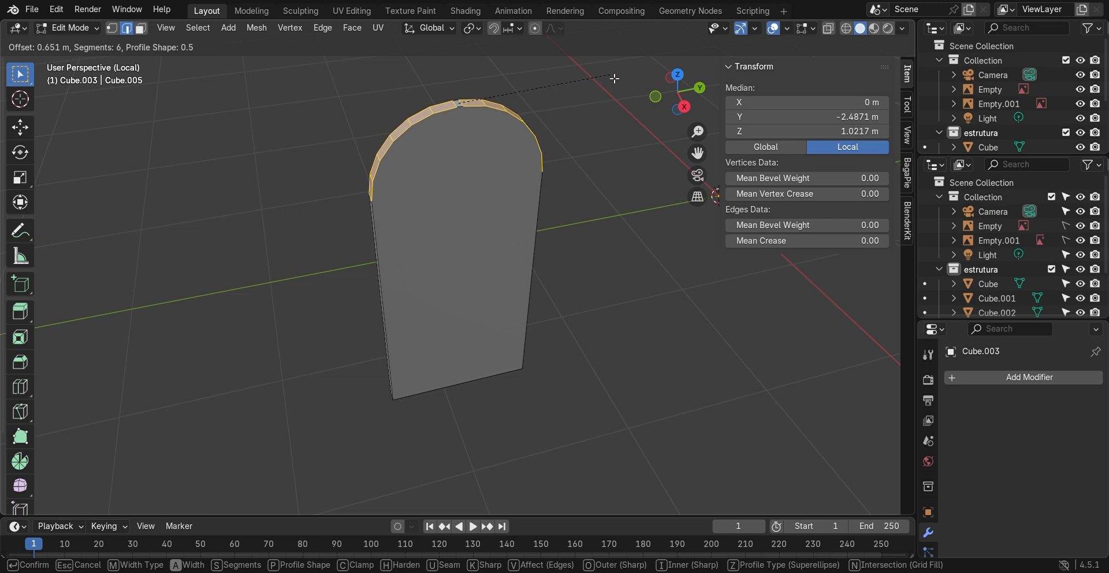
{"action": "left_click", "coordinate": [616, 79]}
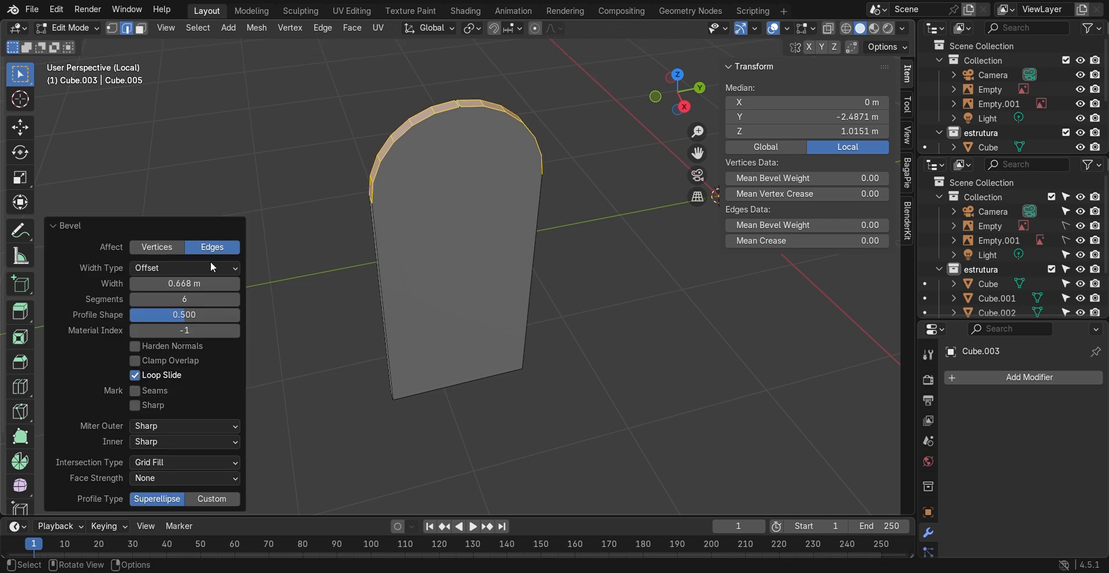
{"action": "left_click", "coordinate": [234, 298]}
{"action": "left_click", "coordinate": [234, 299]}
- Inset the board's two large opposite arched faces by about 0.047 m
{"action": "middle_click_drag", "start_coordinate": [395, 240], "coordinate": [282, 104]}
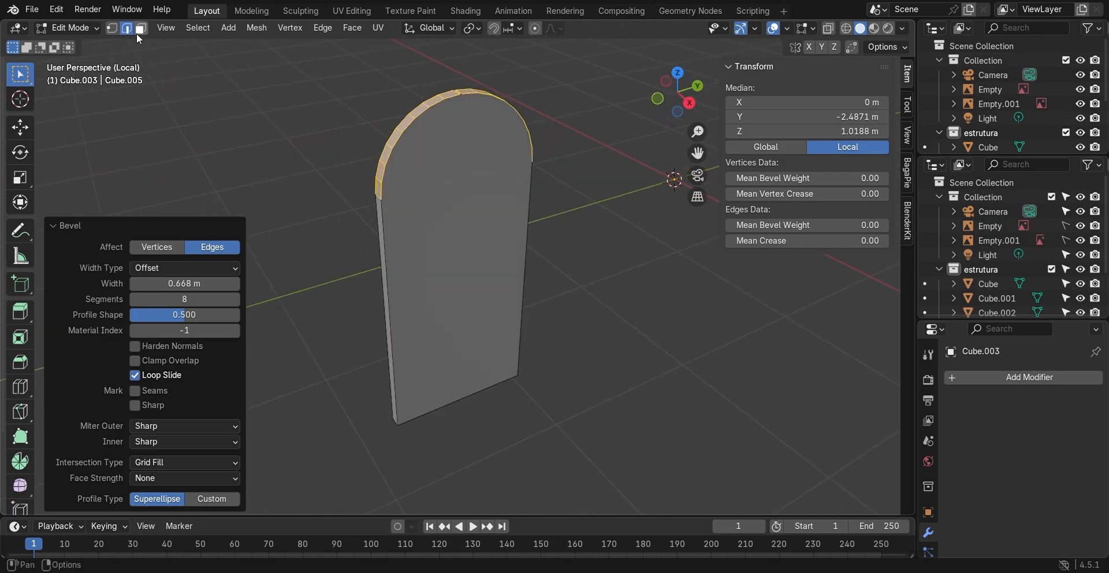
{"action": "left_click", "coordinate": [140, 31]}
{"action": "left_click", "coordinate": [421, 286]}
{"action": "middle_click_drag", "start_coordinate": [342, 245], "coordinate": [477, 219]}
{"action": "left_click", "coordinate": [510, 228]}
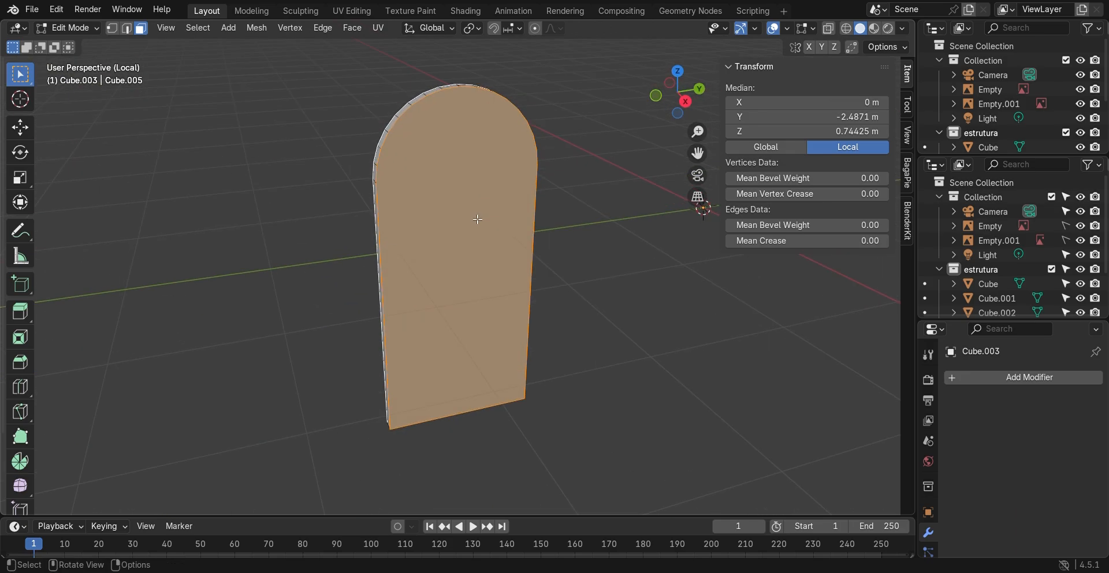
{"action": "key", "text": "i"}
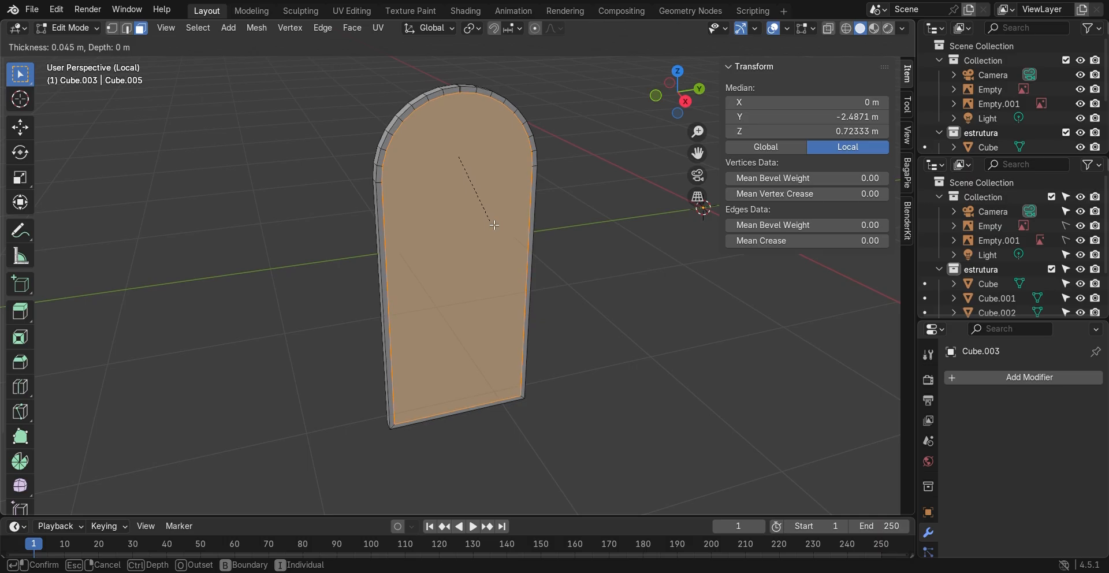
{"action": "left_click", "coordinate": [493, 225]}
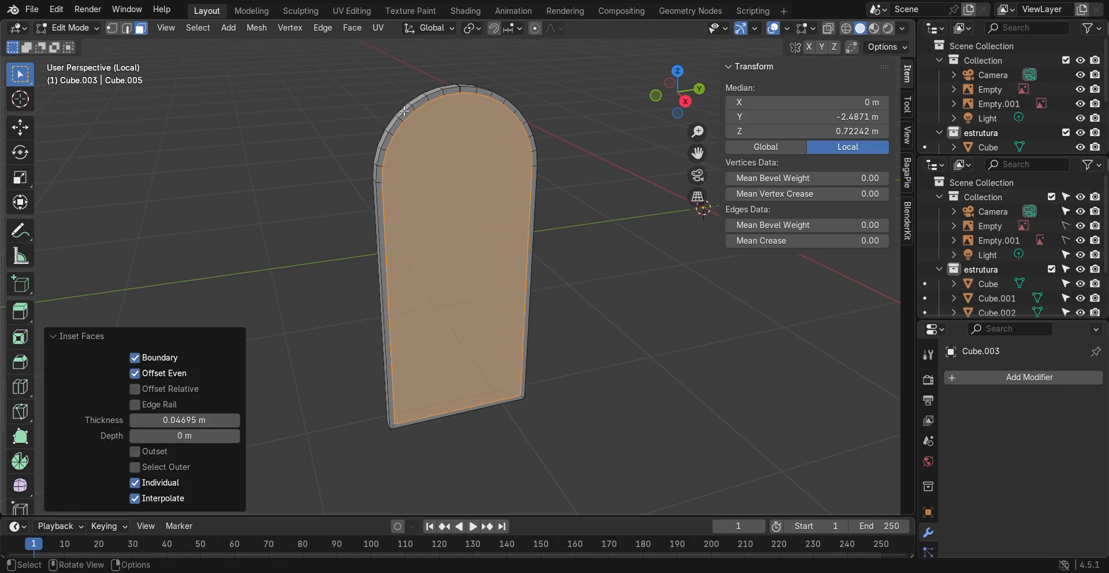
- Bridge the two inset faces to cut an opening through the board, leaving an arched frame, and return to Object Mode
{"action": "scroll", "coordinate": [404, 110], "scroll_direction": "up", "scroll_amount": 3}
{"action": "middle_click_drag", "start_coordinate": [412, 113], "coordinate": [404, 167]}
{"action": "key", "text": "ctrl+f"}
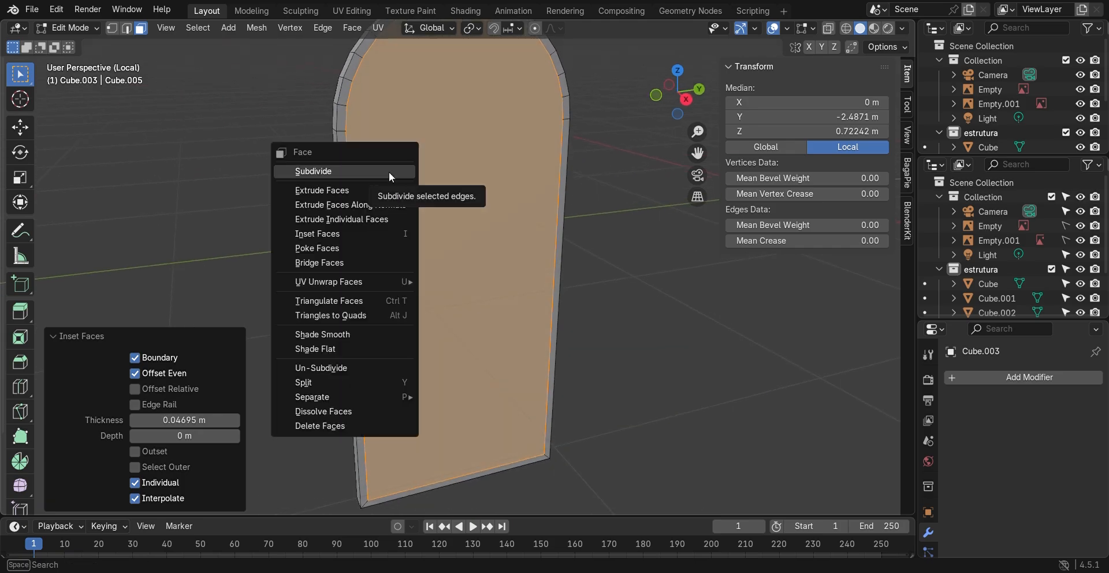
{"action": "left_click", "coordinate": [342, 263]}
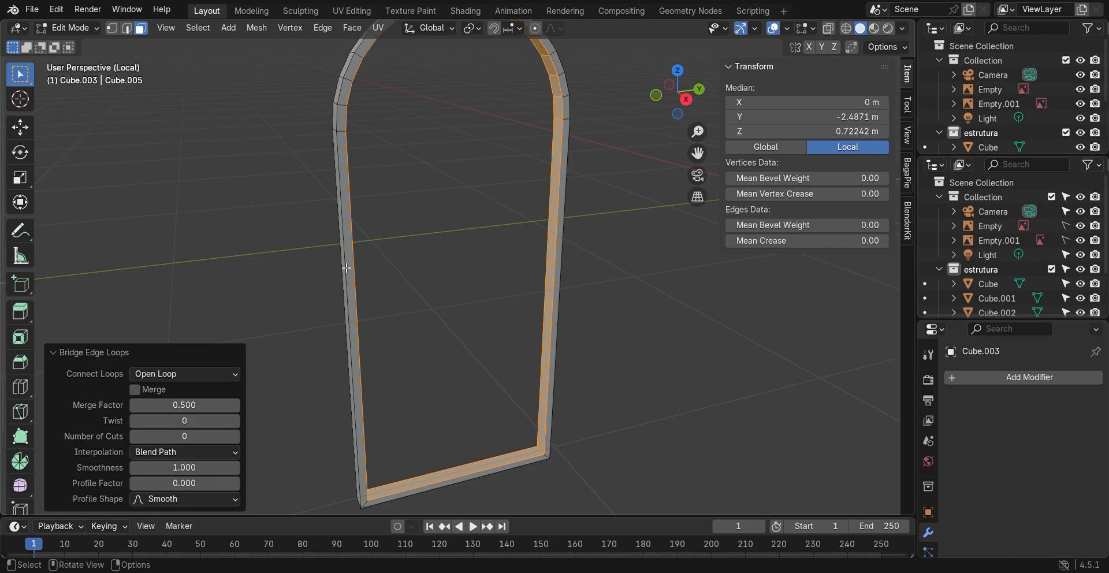
{"action": "key", "text": "Tab"}
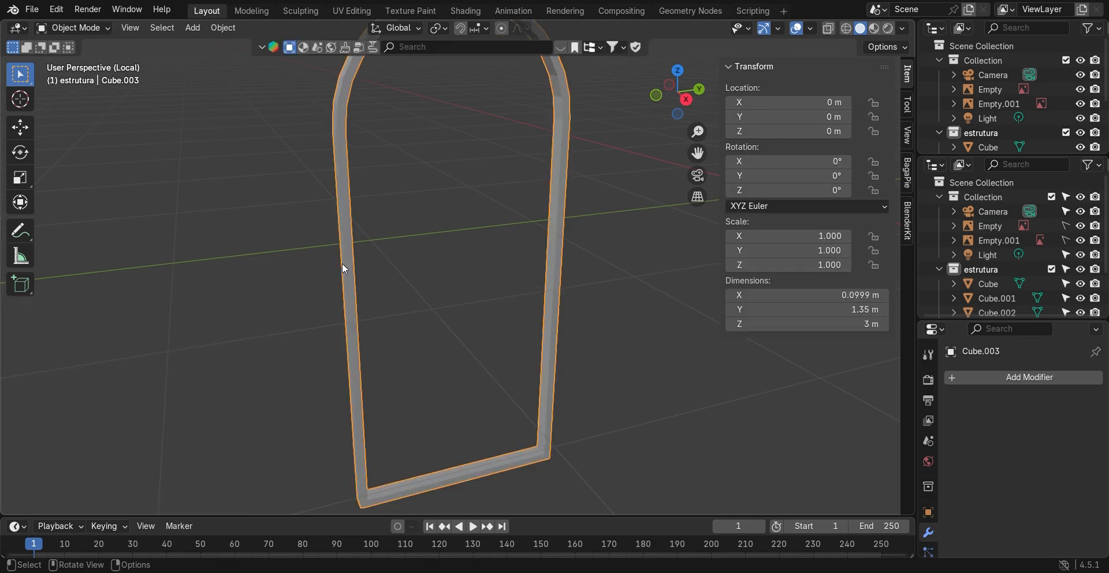
- Check the arched frame in the right orthographic view and bring the rest of the scene back into view
{"action": "left_click", "coordinate": [602, 253]}
{"action": "scroll", "coordinate": [578, 253], "scroll_direction": "down", "scroll_amount": 2}
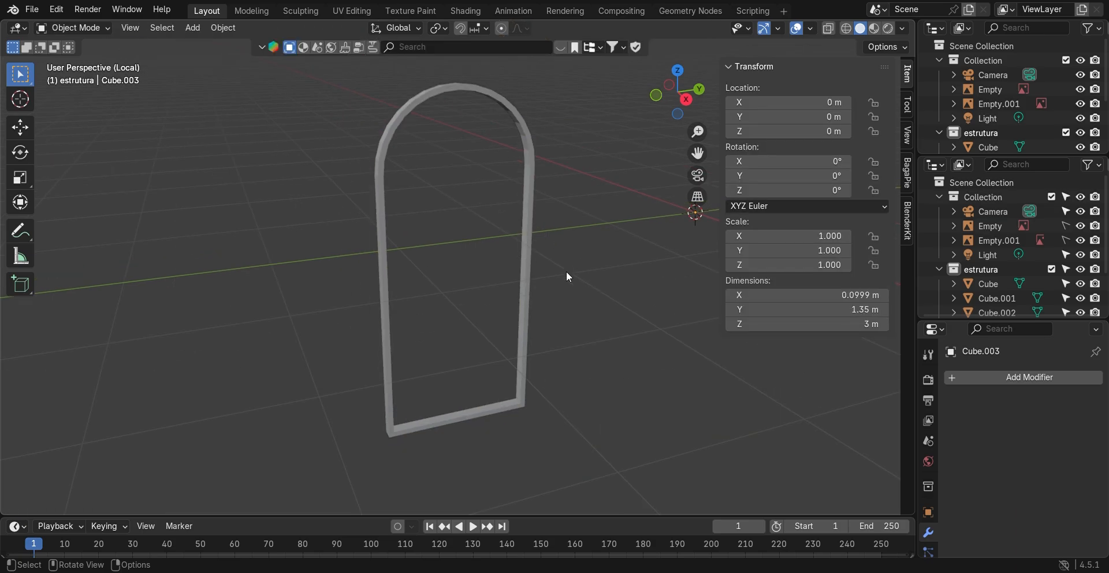
{"action": "left_click", "coordinate": [687, 102]}
{"action": "left_click", "coordinate": [535, 199]}
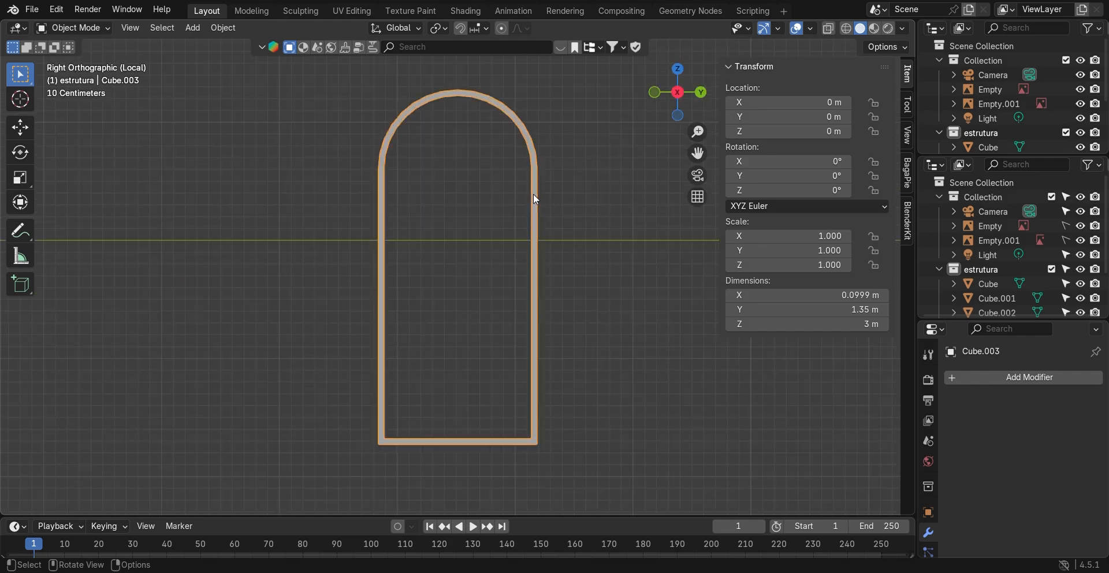
{"action": "key", "text": "KP_Divide"}
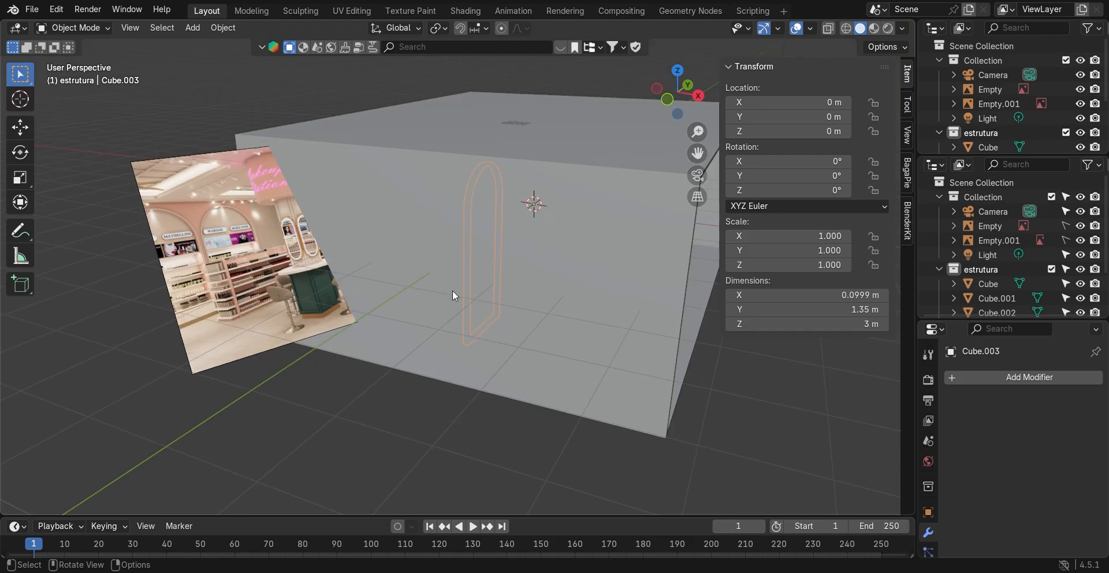
- Move the arch frame about 3.47 m along X and 0.057 m up, to the side of the room
{"action": "left_click", "coordinate": [698, 96]}
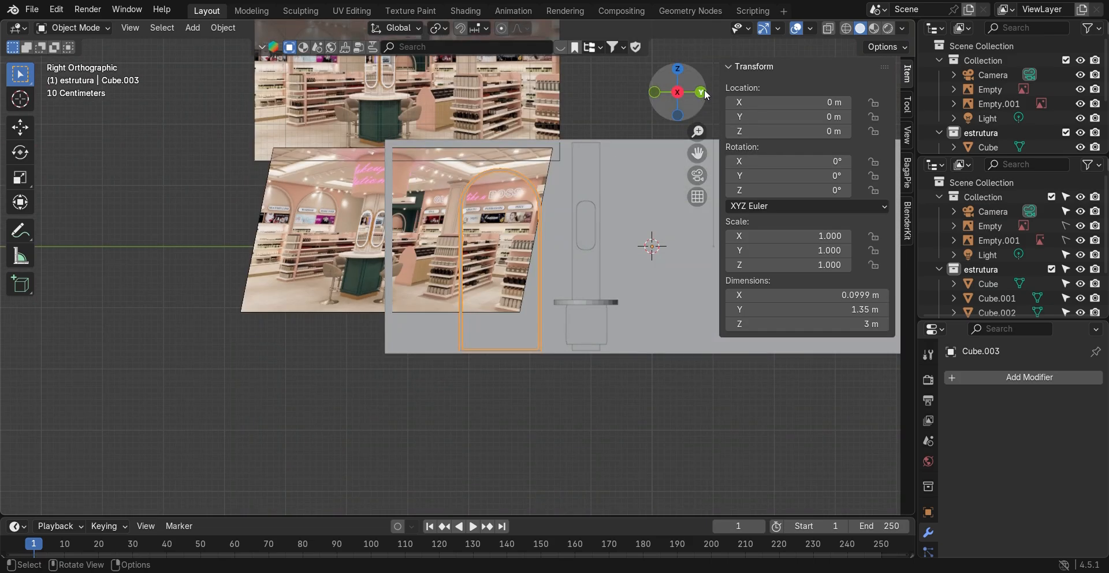
{"action": "left_click", "coordinate": [701, 93]}
{"action": "key", "text": "g"}
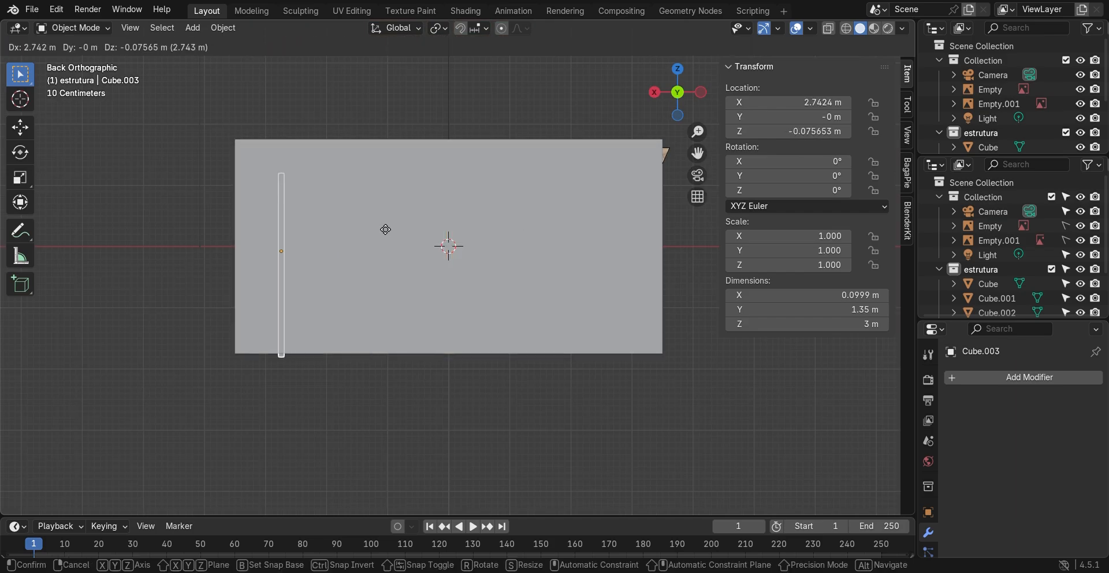
{"action": "left_click", "coordinate": [346, 225]}
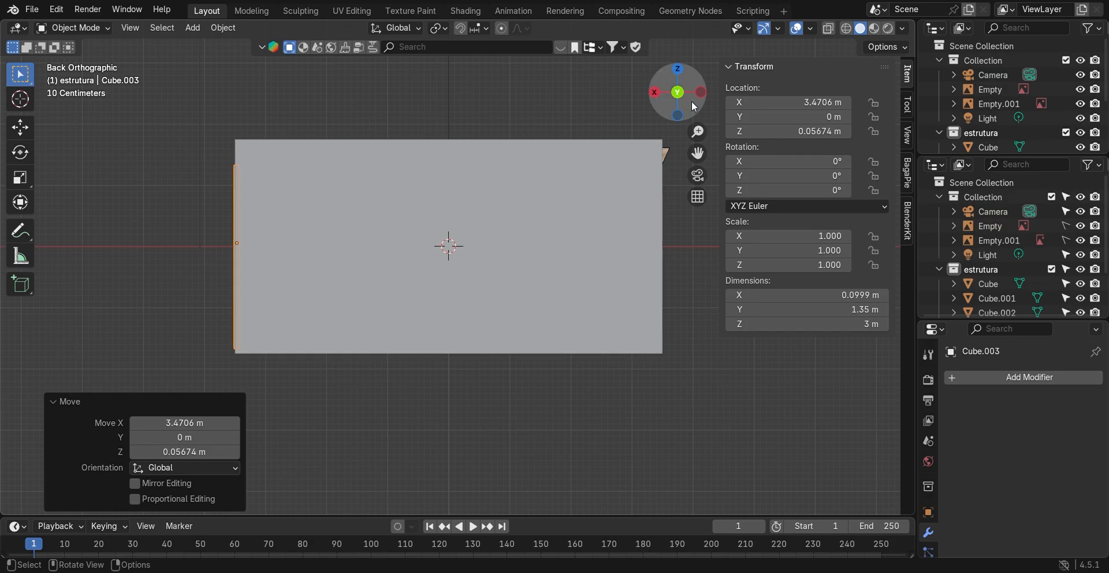
- Shift the arch frame along the wall to about Y 1.11 m and lower it to about Z -0.15 m
{"action": "left_click", "coordinate": [656, 93]}
{"action": "middle_click_drag", "start_coordinate": [591, 211], "coordinate": [452, 231], "text": "shift"}
{"action": "key", "text": "g"}
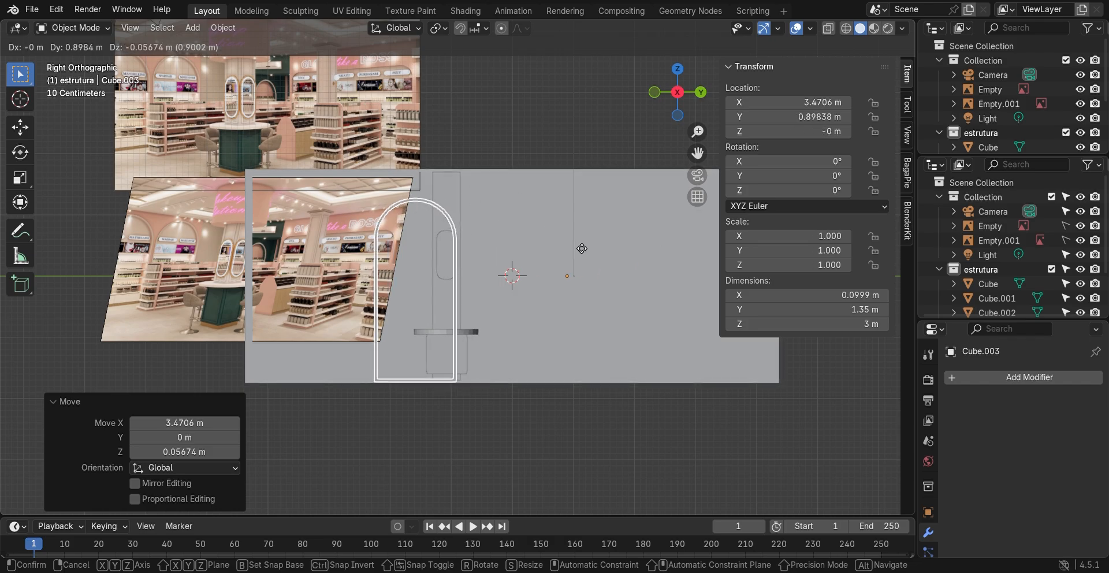
{"action": "left_click", "coordinate": [585, 244]}
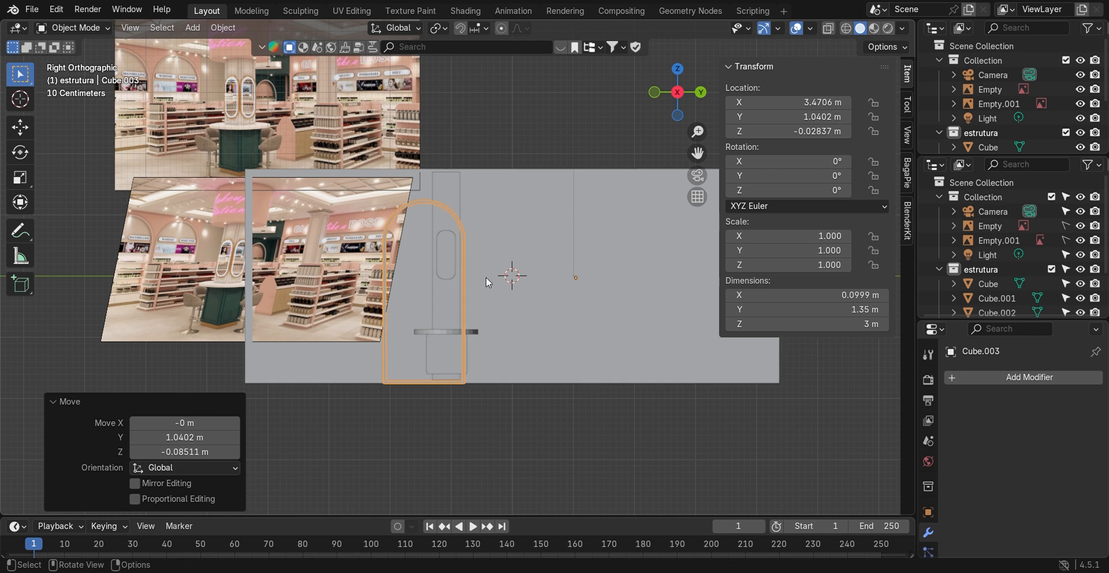
{"action": "key", "text": "g"}
{"action": "left_click", "coordinate": [411, 398]}
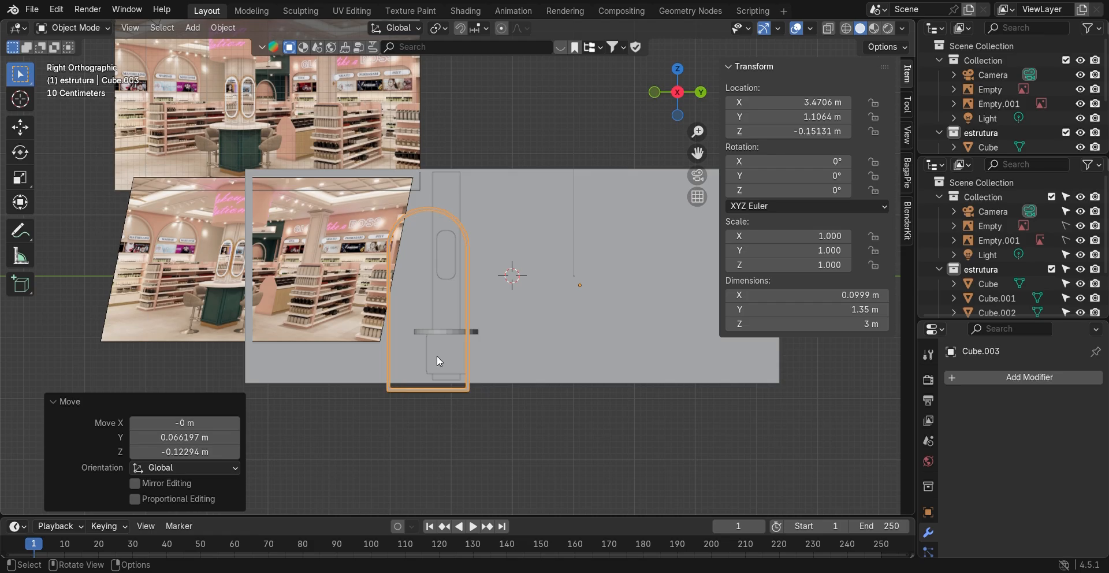
- Duplicate the arch frame about 1.51 m along Y, beside the original
{"action": "key", "text": "shift+d"}
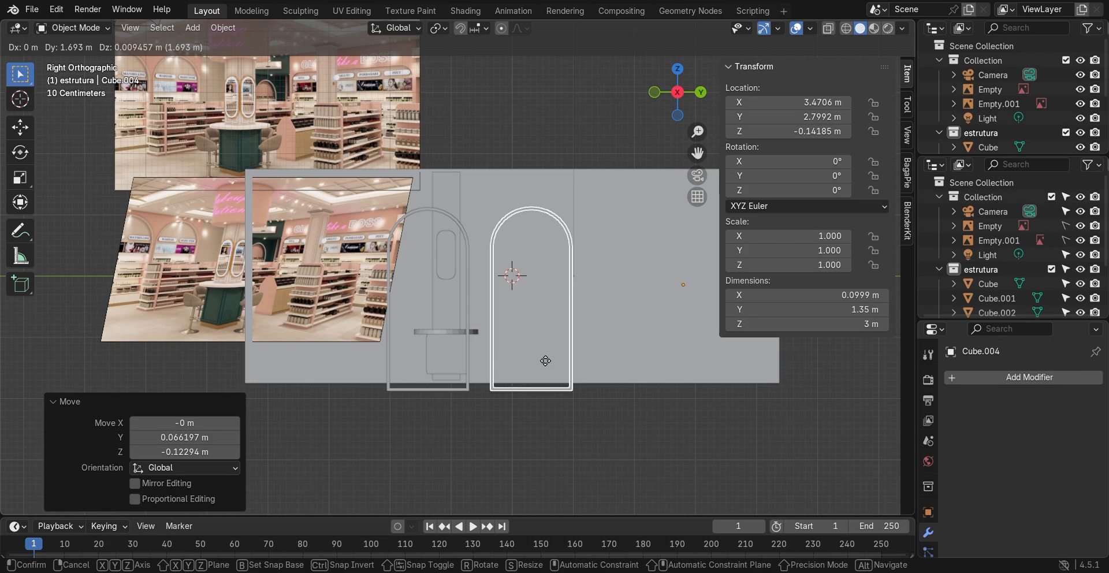
{"action": "key", "text": "y"}
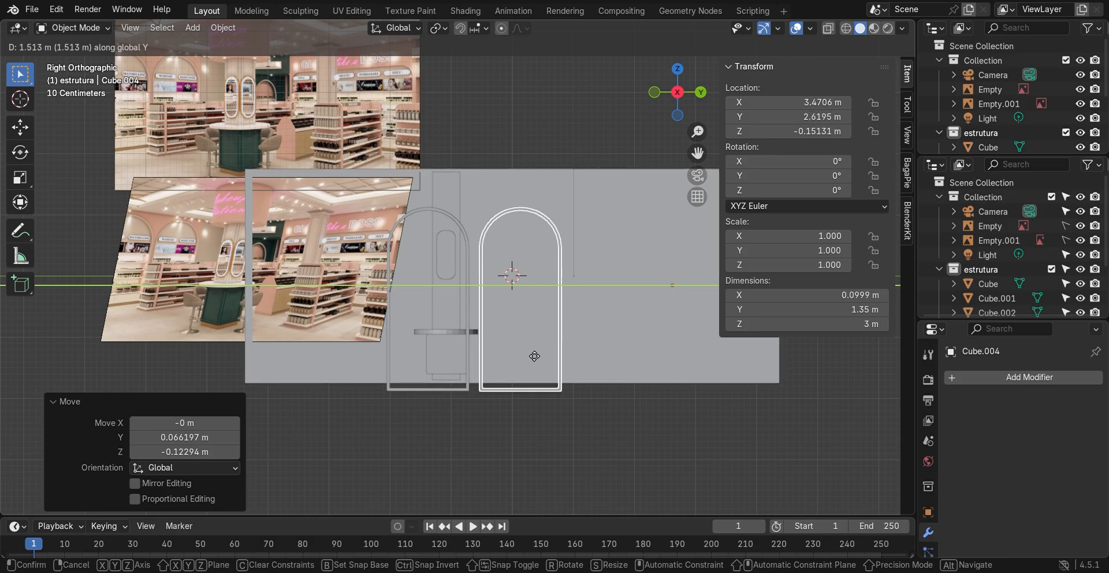
{"action": "left_click", "coordinate": [534, 356]}
- Select both arch frames and move them about -7.27 m along X to the opposite wall
{"action": "left_click", "coordinate": [536, 483]}
{"action": "mouse_move", "coordinate": [536, 346]}
{"action": "middle_mouse_down"}
{"action": "mouse_move", "coordinate": [522, 320]}
{"action": "mouse_move", "coordinate": [540, 331]}
{"action": "middle_mouse_up"}
{"action": "left_click", "coordinate": [537, 305]}
{"action": "left_click", "coordinate": [555, 323], "text": "shift"}
{"action": "middle_click_drag", "start_coordinate": [497, 325], "coordinate": [528, 331]}
{"action": "key", "text": "g"}
{"action": "key", "text": "x"}
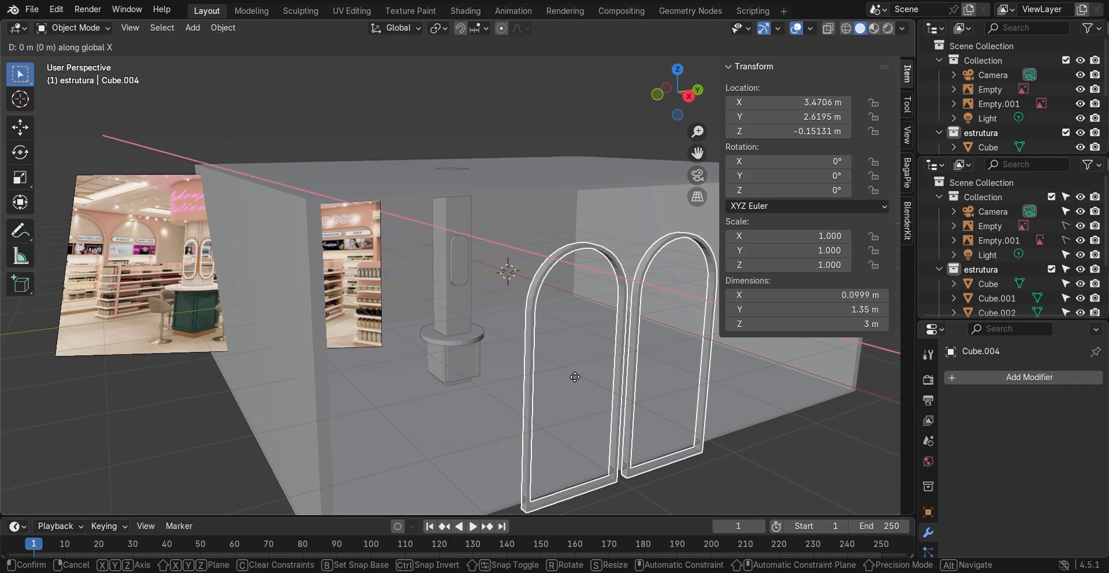
{"action": "left_click", "coordinate": [309, 256]}
- Fit both arch frames against the wall by moving them about 0.36 m along X and 0.17 m up
{"action": "middle_click_drag", "start_coordinate": [398, 228], "coordinate": [548, 214]}
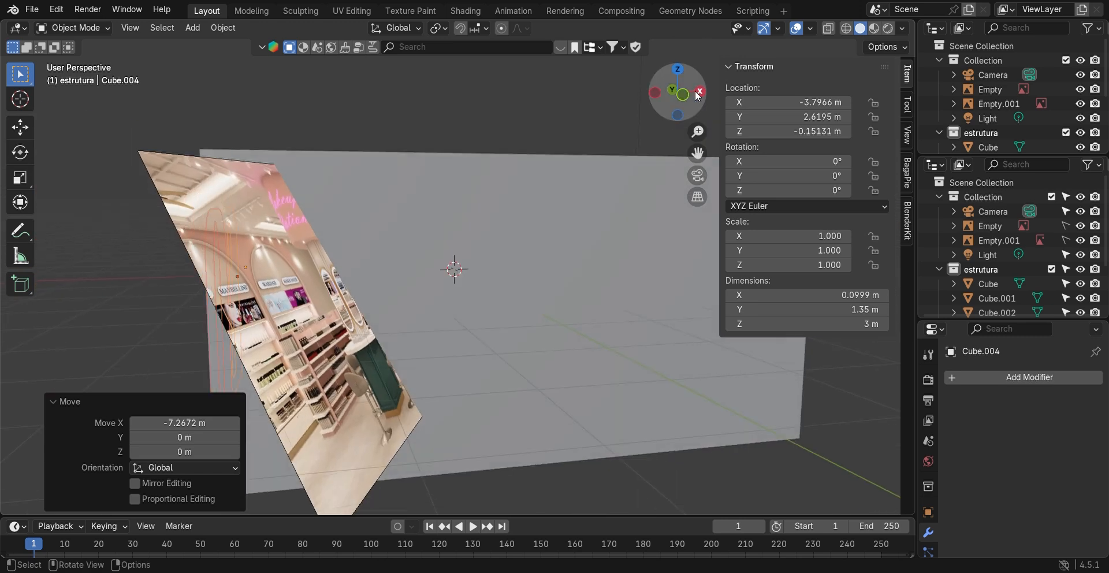
{"action": "left_click", "coordinate": [698, 92]}
{"action": "left_click", "coordinate": [701, 92]}
{"action": "key", "text": "g"}
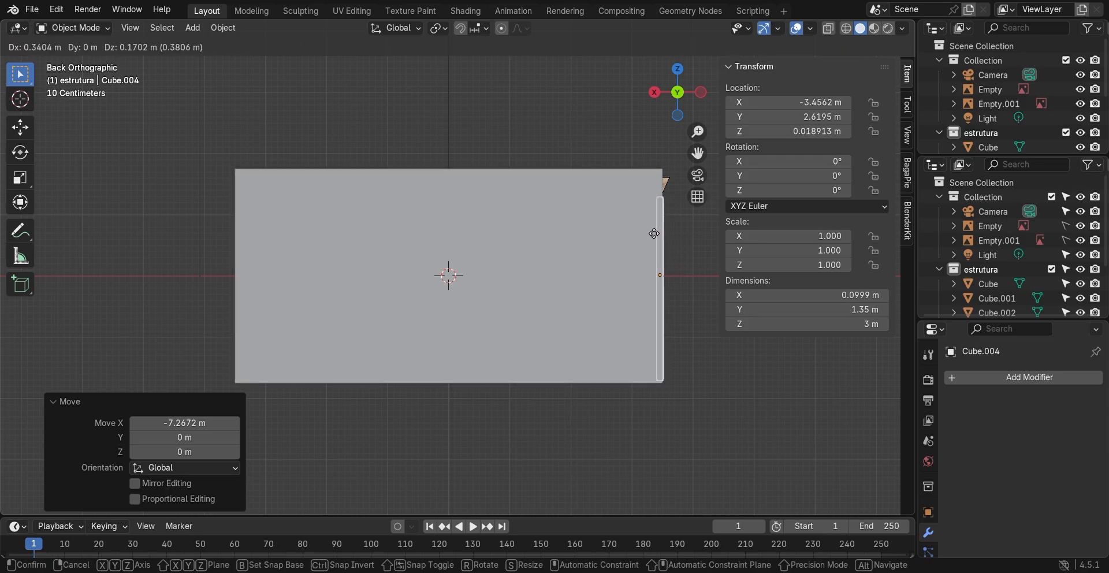
{"action": "left_click", "coordinate": [651, 233]}
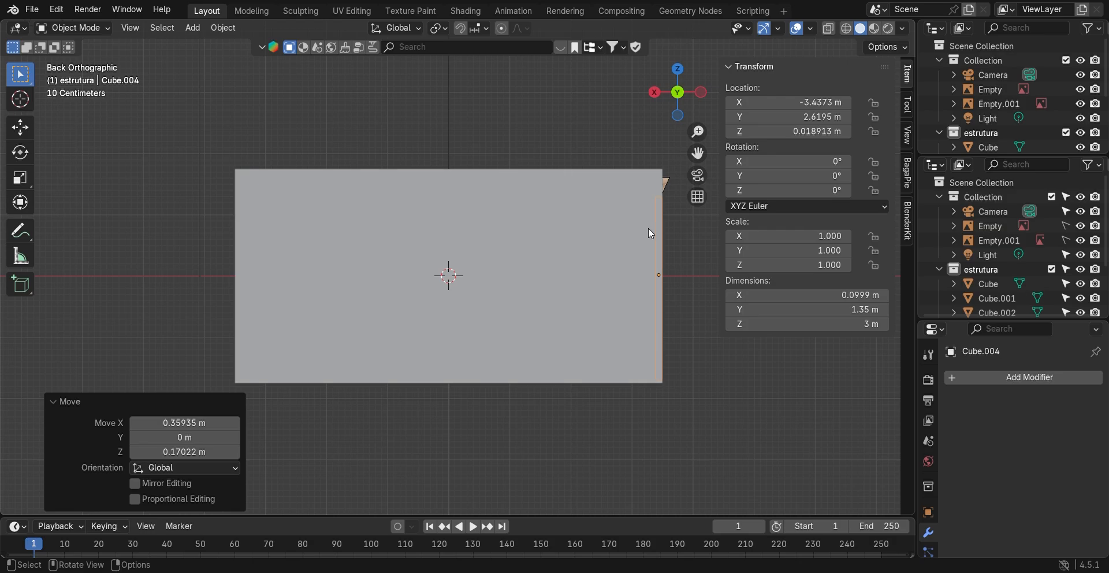
- Examine the arch frames on the wall and compare the room with the store reference images
{"action": "middle_click_drag", "start_coordinate": [454, 226], "coordinate": [623, 227]}
{"action": "key", "text": "Tab"}
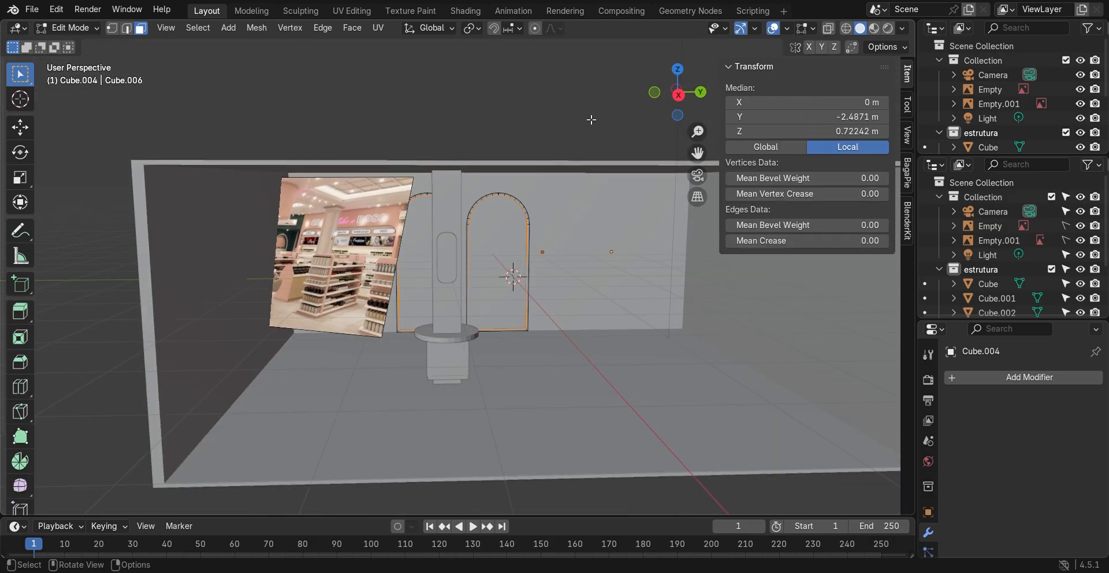
{"action": "key", "text": "Tab"}
{"action": "left_click", "coordinate": [531, 134]}
{"action": "middle_click_drag", "start_coordinate": [293, 240], "coordinate": [341, 246]}
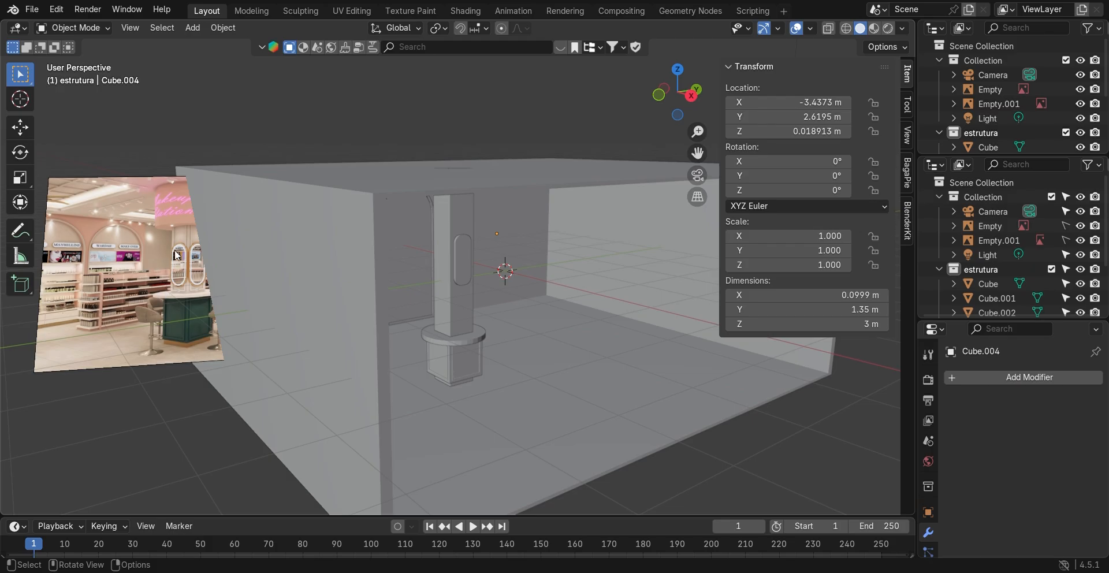
{"action": "scroll", "coordinate": [165, 254], "scroll_direction": "up", "scroll_amount": 2}
{"action": "middle_click_drag", "start_coordinate": [119, 282], "coordinate": [485, 254], "text": "shift"}
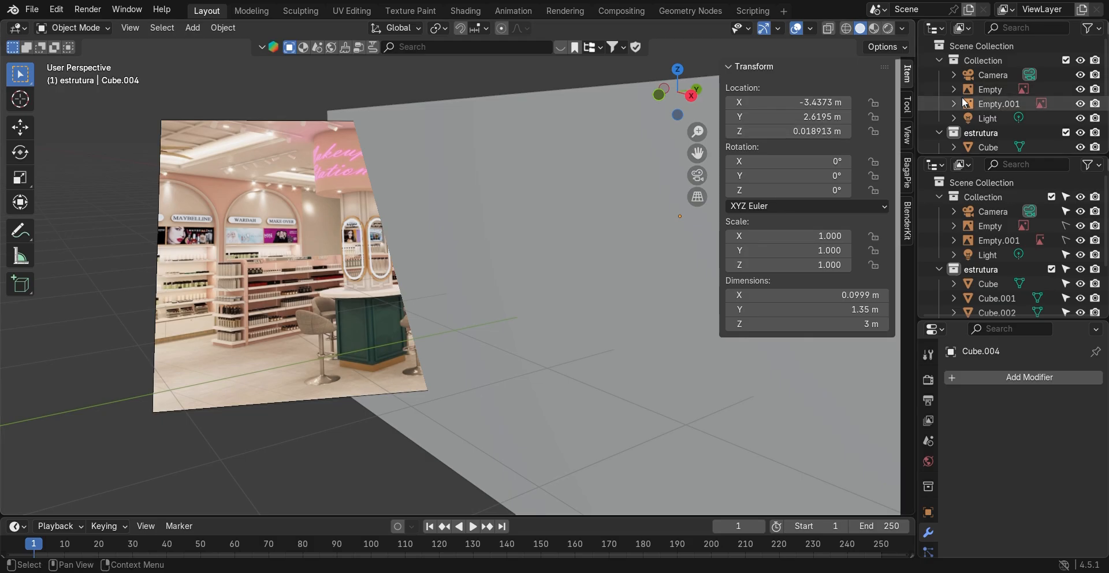
{"action": "middle_click_drag", "start_coordinate": [404, 280], "coordinate": [325, 265]}
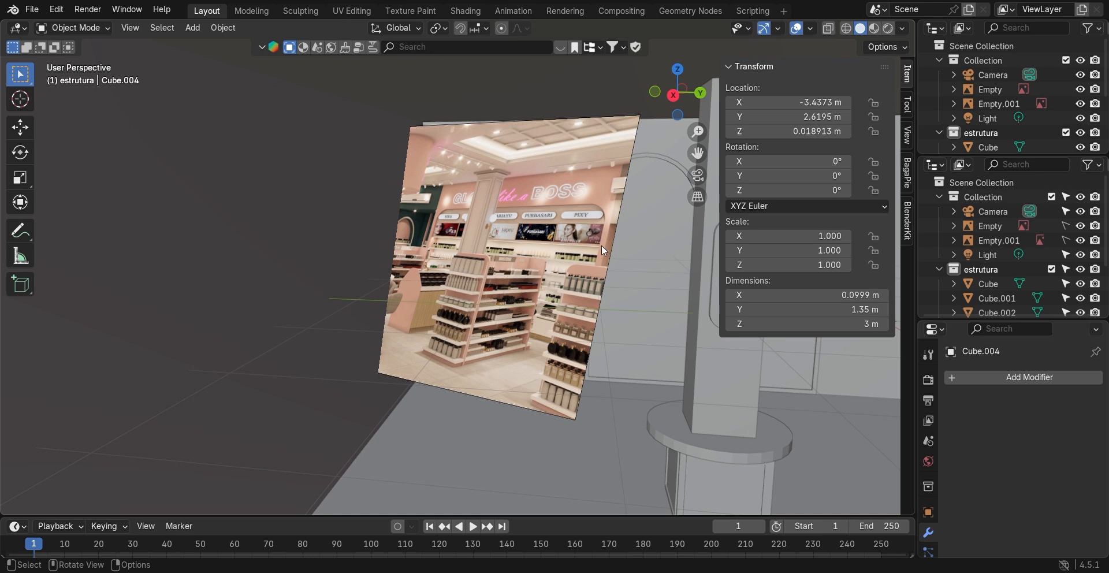
{"action": "middle_click_drag", "start_coordinate": [603, 237], "coordinate": [636, 224]}
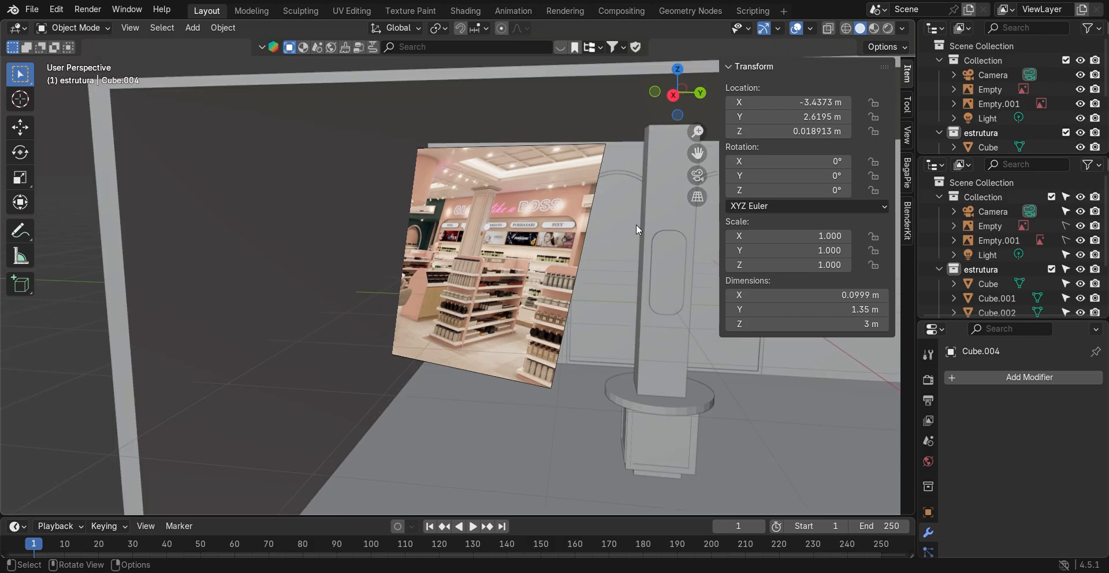
- Isolate the rectangular column and lower its top face about 0.255 m along Z
{"action": "left_click", "coordinate": [665, 179]}
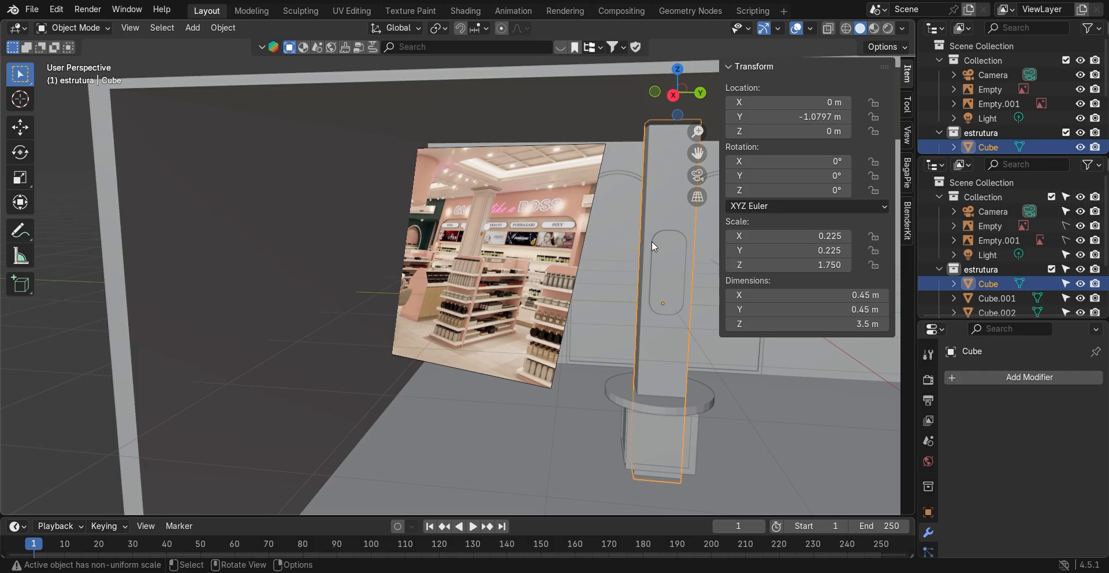
{"action": "scroll", "coordinate": [484, 188], "scroll_direction": "up", "scroll_amount": 6}
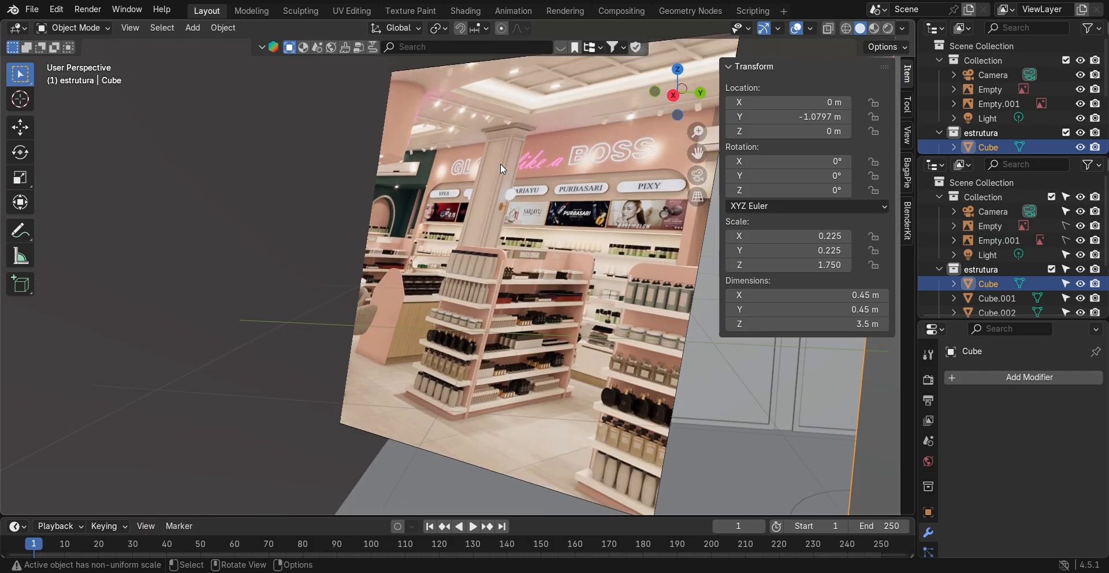
{"action": "scroll", "coordinate": [521, 100], "scroll_direction": "up", "scroll_amount": 3}
{"action": "middle_click_drag", "start_coordinate": [527, 99], "coordinate": [520, 137], "text": "shift"}
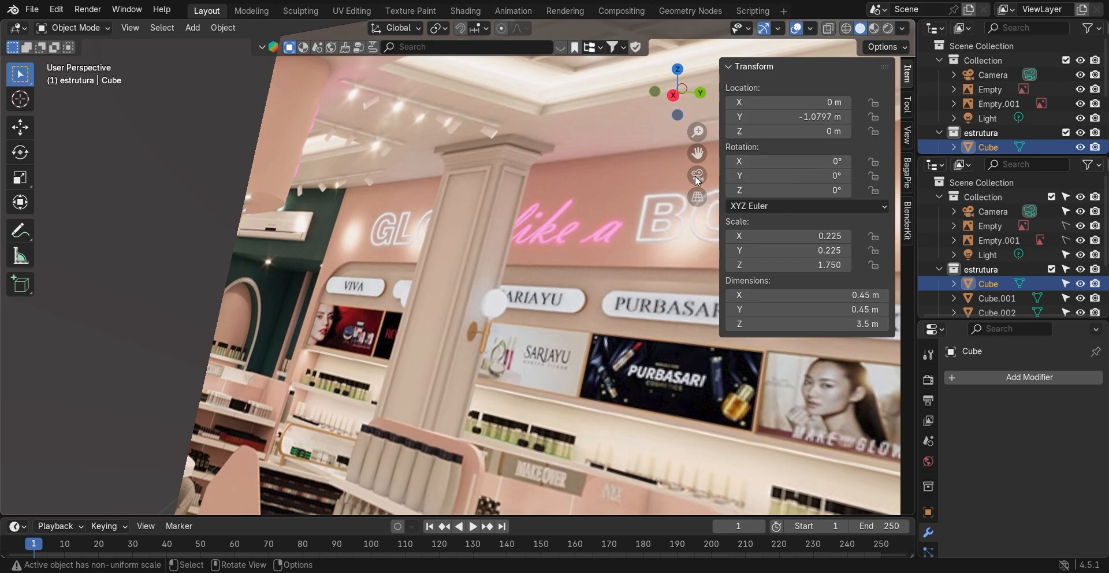
{"action": "scroll", "coordinate": [579, 224], "scroll_direction": "down", "scroll_amount": 8}
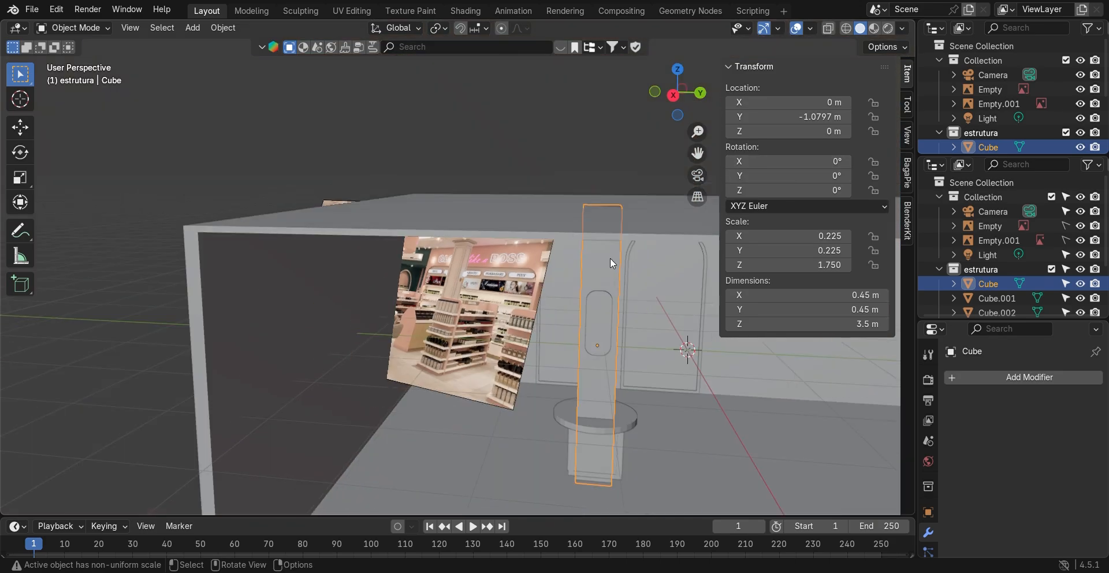
{"action": "key", "text": "KP_Divide"}
{"action": "middle_click_drag", "start_coordinate": [610, 255], "coordinate": [467, 90]}
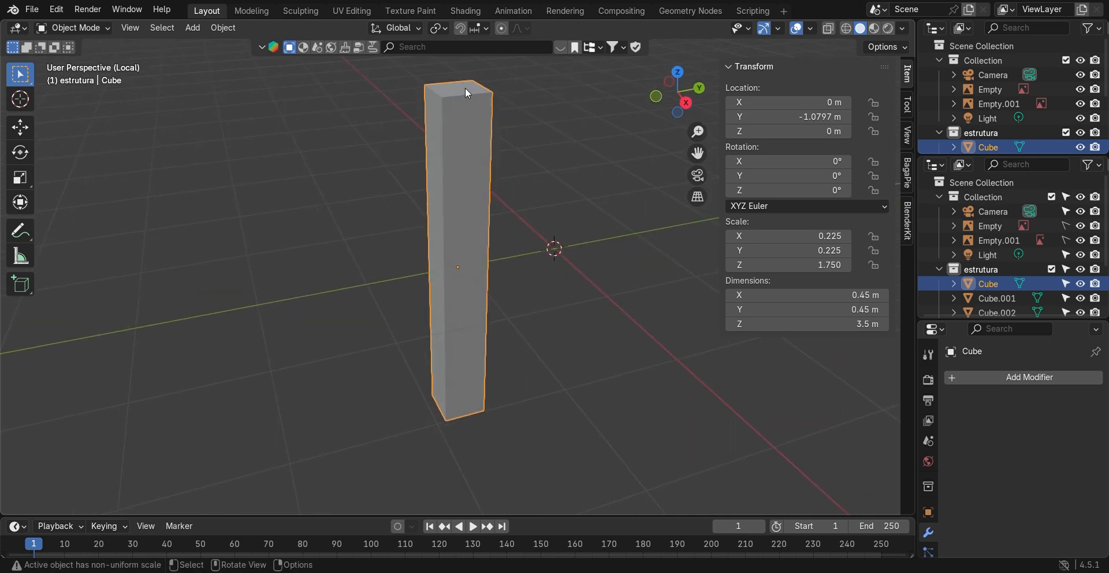
{"action": "key", "text": "Tab"}
{"action": "left_click", "coordinate": [467, 93]}
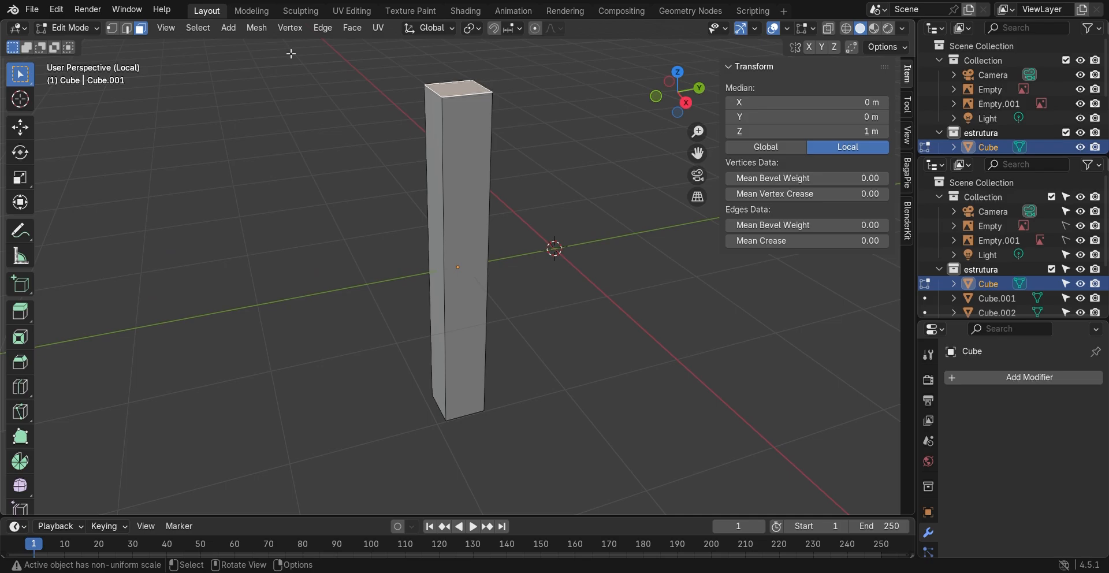
{"action": "key", "text": "g"}
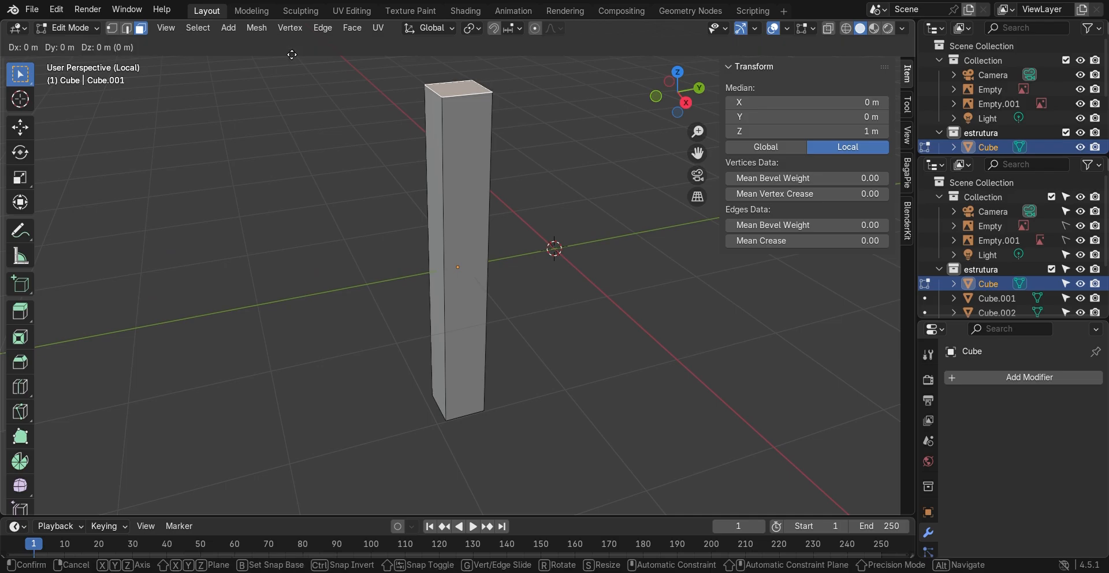
{"action": "key", "text": "z"}
{"action": "left_click", "coordinate": [291, 83]}
{"action": "middle_click_drag", "start_coordinate": [459, 114], "coordinate": [474, 124]}
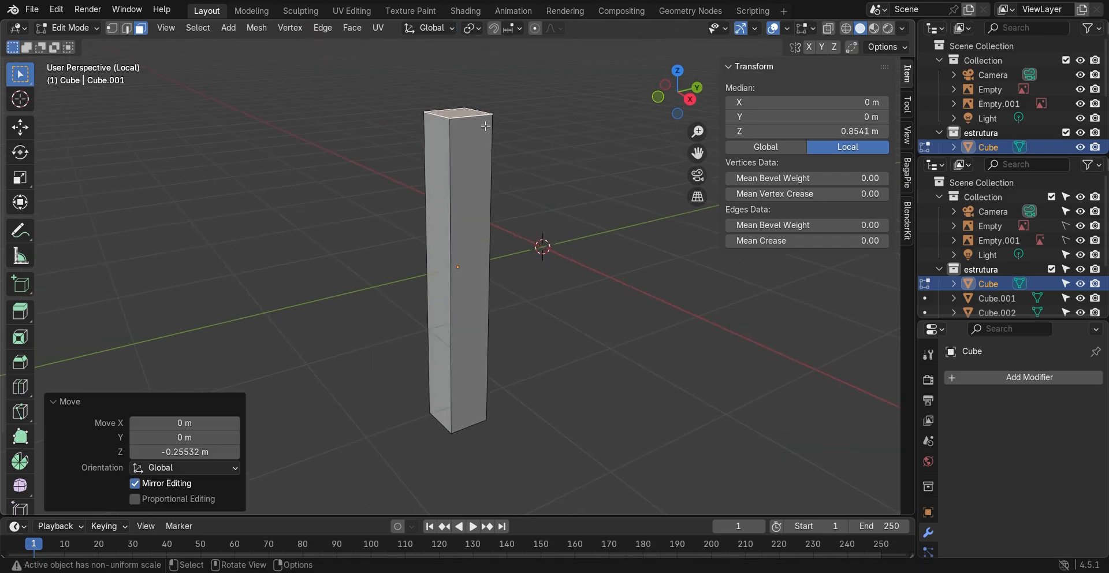
{"action": "key", "text": "i"}
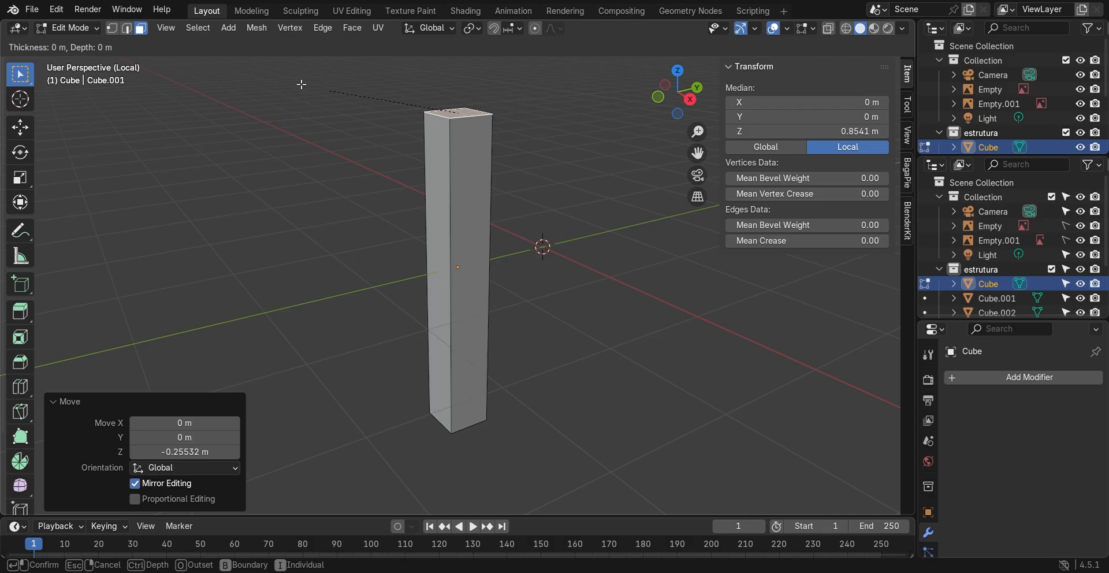
{"action": "key", "text": "Escape"}
- Extrude the column's top face slightly upward and flare it outward by scaling it about 1.026, then about 1.048
{"action": "middle_click_drag", "start_coordinate": [450, 113], "coordinate": [455, 120]}
{"action": "scroll", "coordinate": [455, 122], "scroll_direction": "up", "scroll_amount": 3}
{"action": "middle_click_drag", "start_coordinate": [486, 79], "coordinate": [441, 201], "text": "shift"}
{"action": "middle_click_drag", "start_coordinate": [426, 151], "coordinate": [431, 148]}
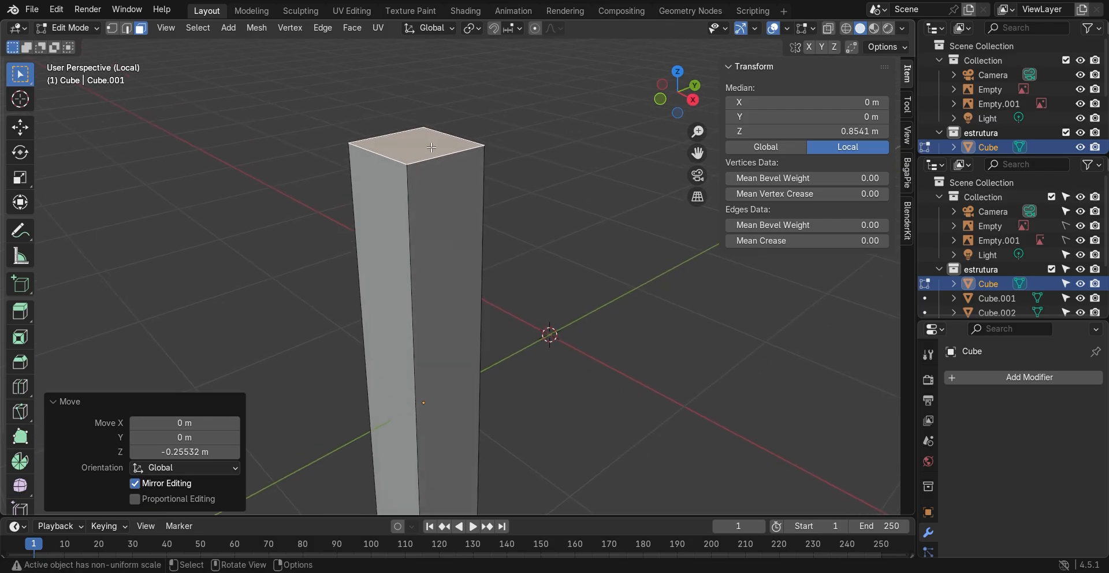
{"action": "key", "text": "e"}
{"action": "left_click", "coordinate": [430, 143]}
{"action": "key", "text": "s"}
{"action": "left_click", "coordinate": [431, 142]}
{"action": "middle_click_drag", "start_coordinate": [430, 142], "coordinate": [421, 209]}
{"action": "scroll", "coordinate": [438, 113], "scroll_direction": "up", "scroll_amount": 2}
{"action": "key", "text": "s"}
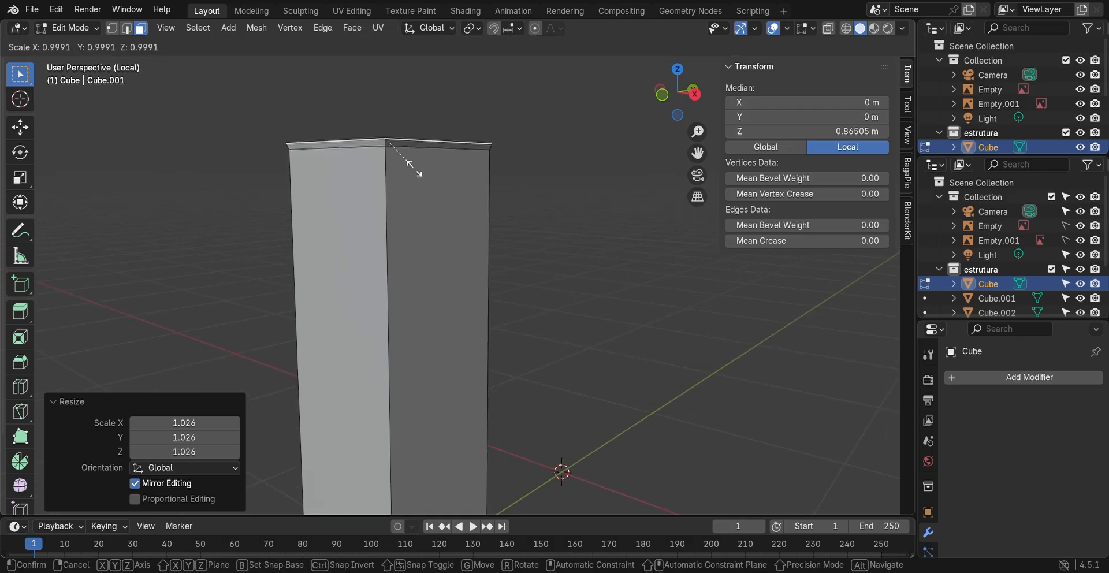
{"action": "left_click", "coordinate": [421, 172]}
- Extrude the top face up about 0.025 m, extrude it again about 0.027 m, and scale that last face about 1.081
{"action": "key", "text": "e"}
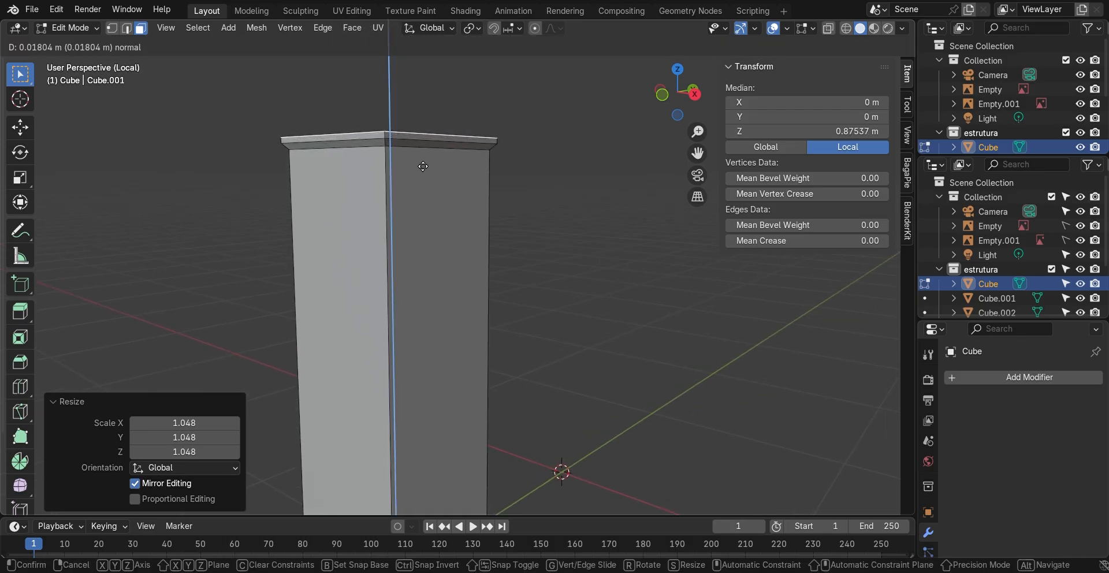
{"action": "left_click", "coordinate": [422, 164]}
{"action": "key", "text": "e"}
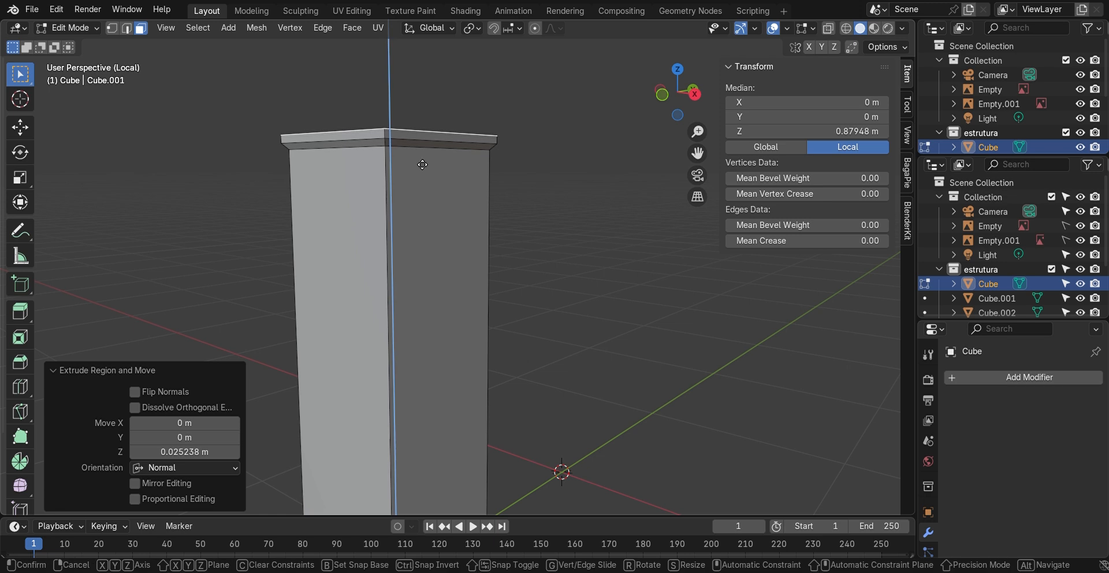
{"action": "left_click", "coordinate": [420, 154]}
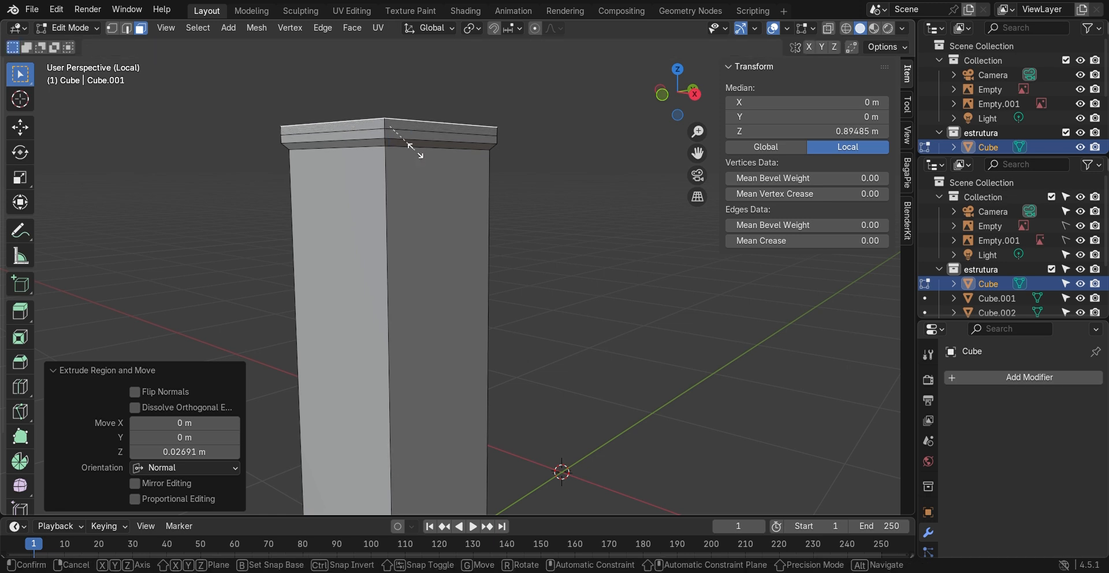
{"action": "key", "text": "s"}
{"action": "left_click", "coordinate": [422, 157]}
- Extrude the widened top face up about 0.029 m as another tier of the capital
{"action": "key", "text": "s"}
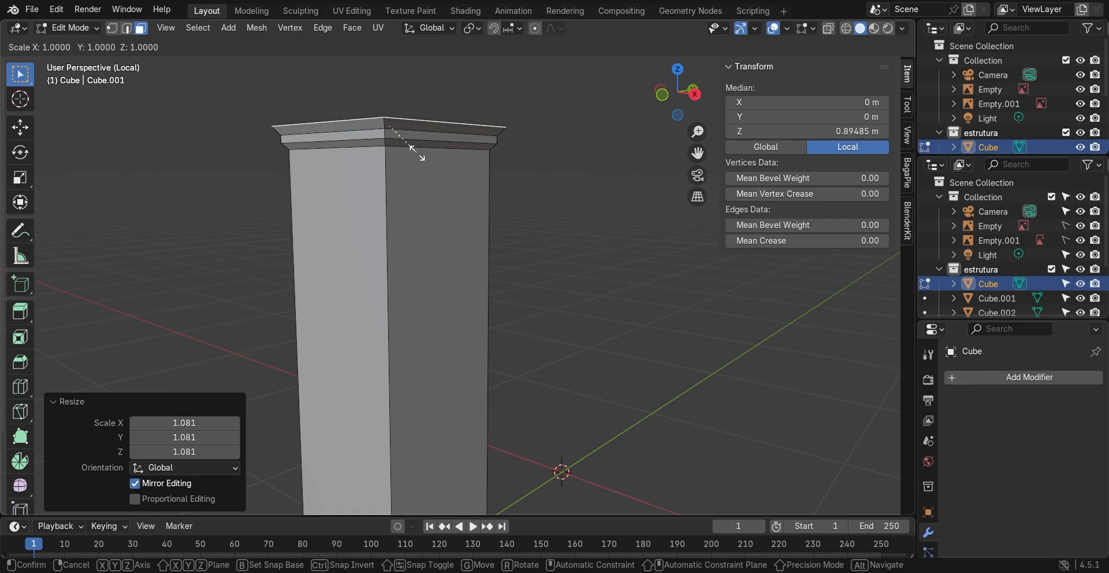
{"action": "key", "text": "Escape"}
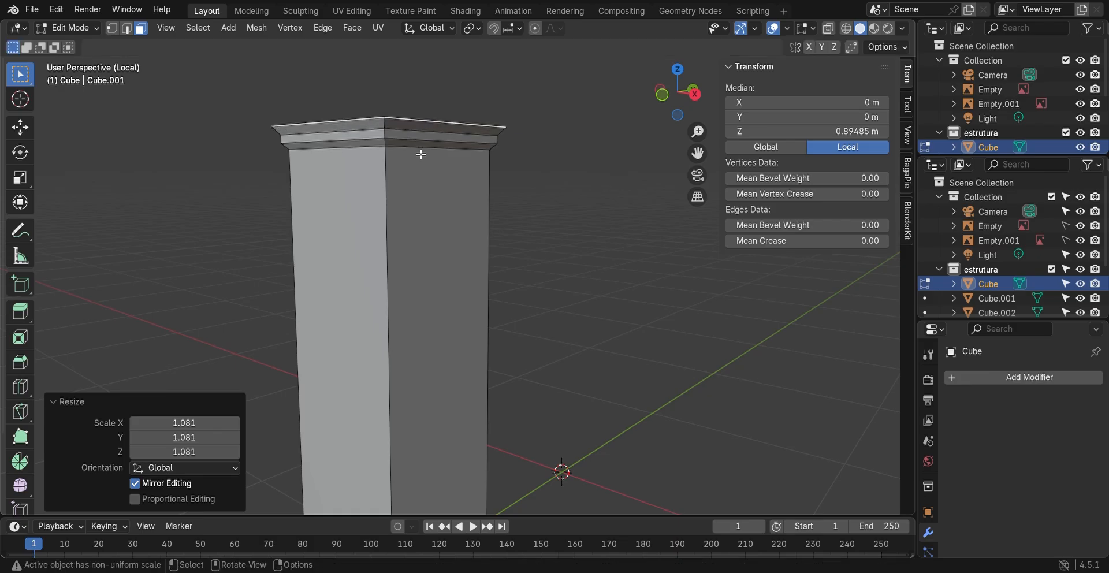
{"action": "key", "text": "e"}
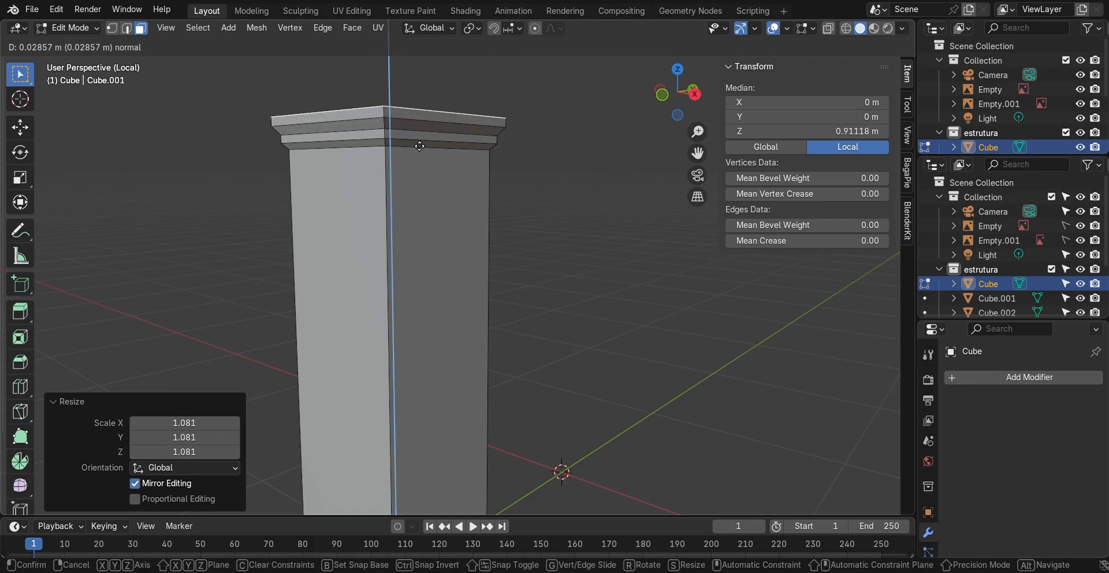
{"action": "left_click", "coordinate": [419, 145]}
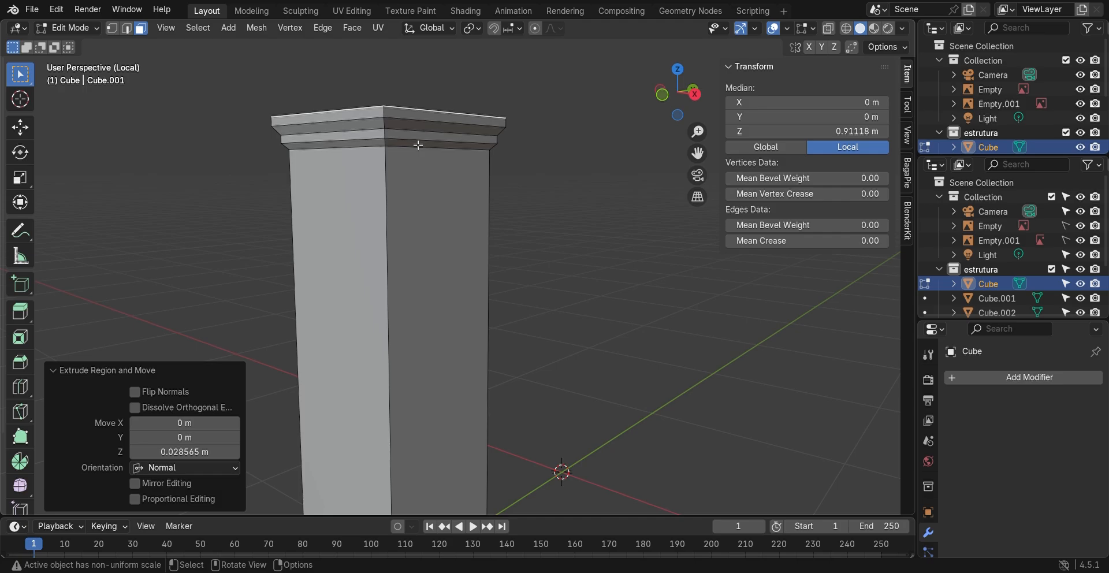
- Extrude the capital's top face up about 0.030 m, scale it about 1.086, and extrude it up about 0.023 m
{"action": "key", "text": "e"}
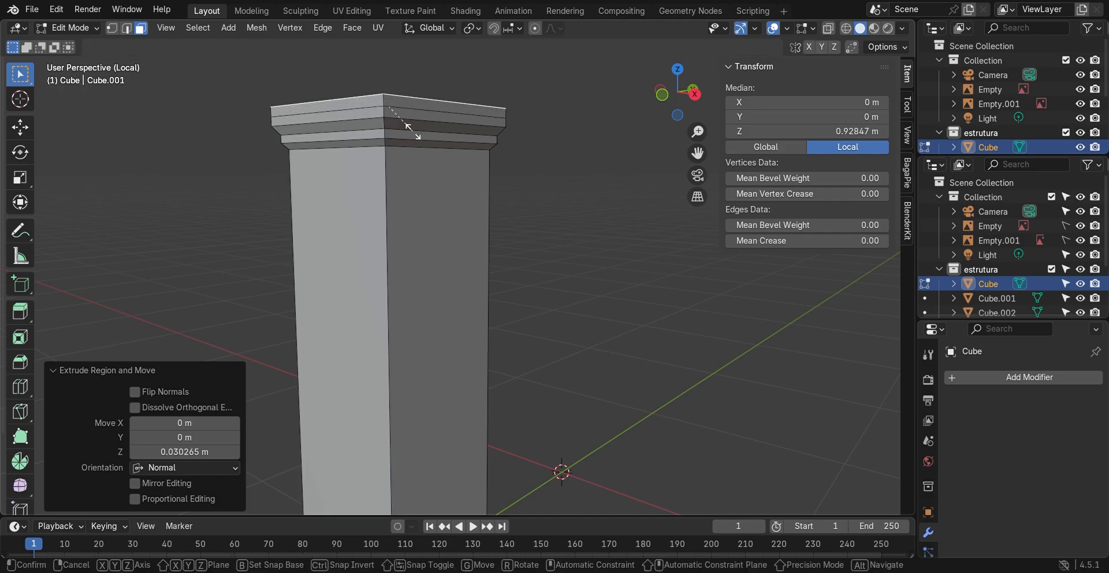
{"action": "left_click", "coordinate": [421, 136]}
{"action": "key", "text": "e"}
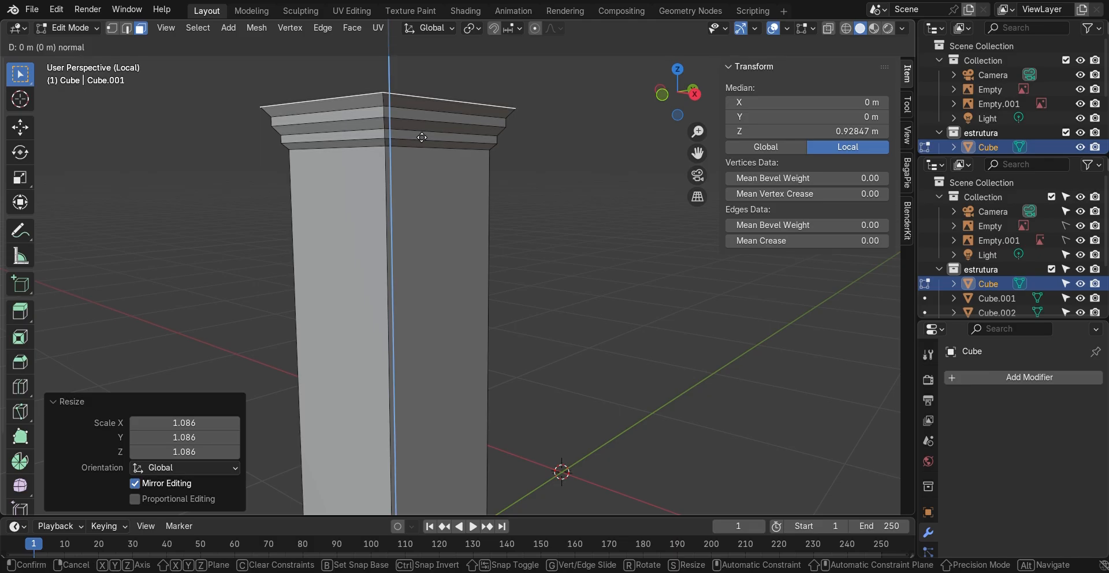
{"action": "left_click", "coordinate": [419, 129]}
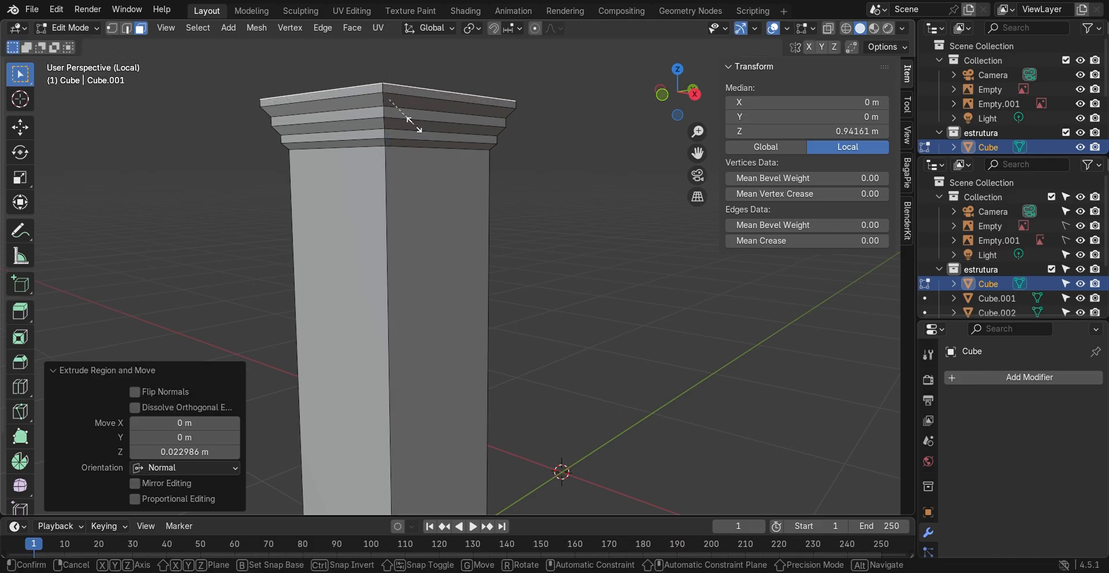
{"action": "key", "text": "s"}
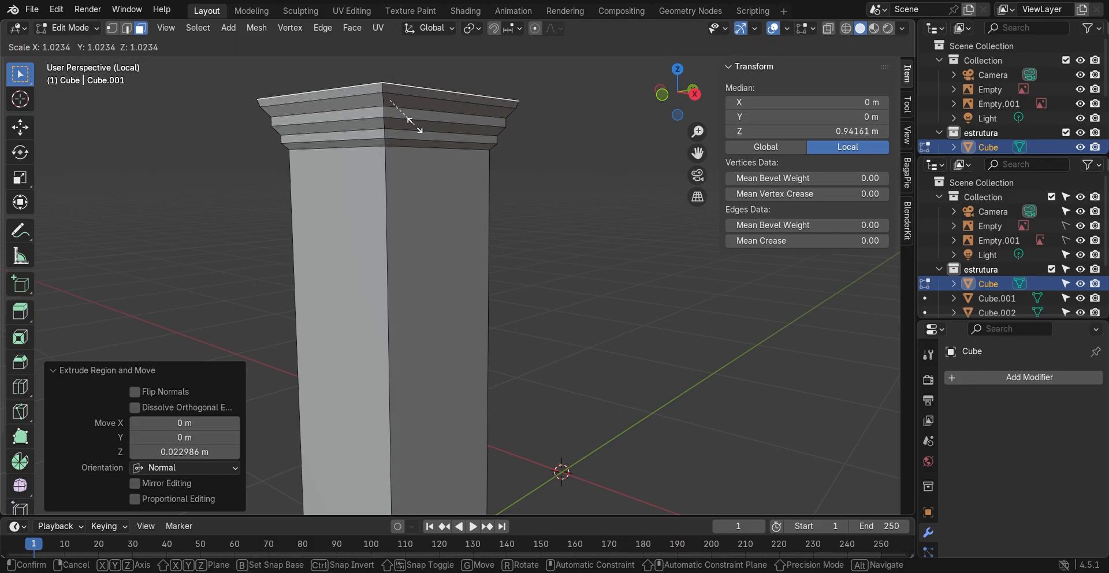
{"action": "right_click", "coordinate": [419, 133]}
- Extrude the capital's top face up about 0.026 m and flare it outward by scaling it about 1.076
{"action": "key", "text": "e"}
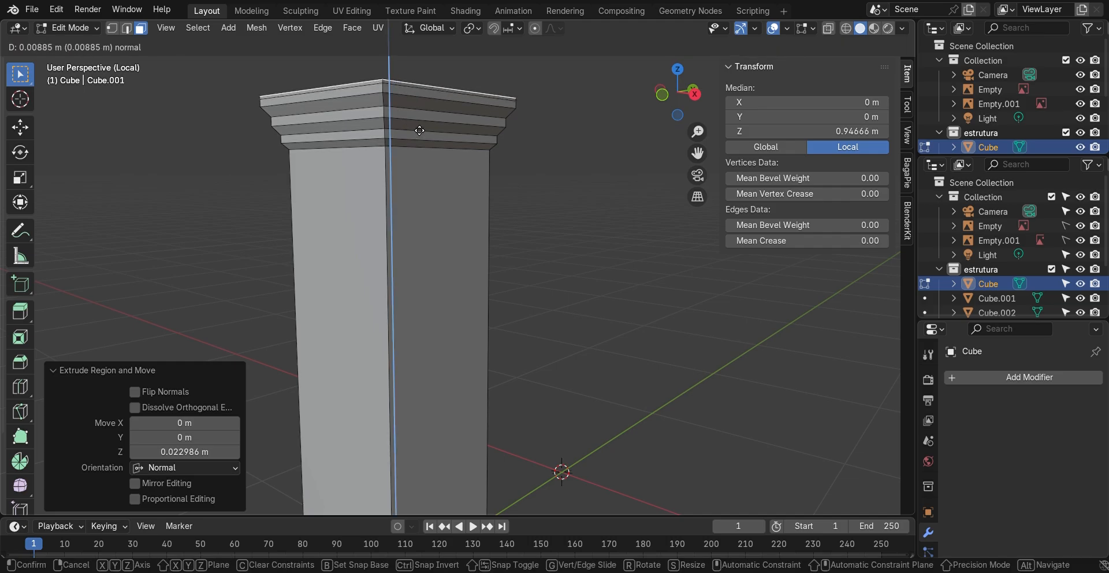
{"action": "left_click", "coordinate": [416, 123]}
{"action": "key", "text": "s"}
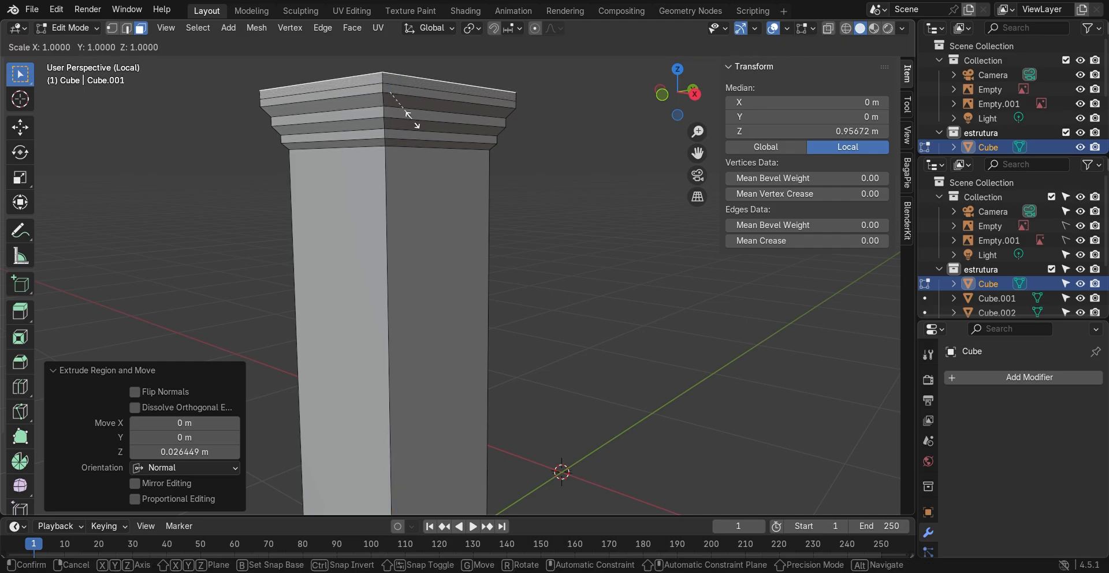
{"action": "left_click", "coordinate": [413, 118]}
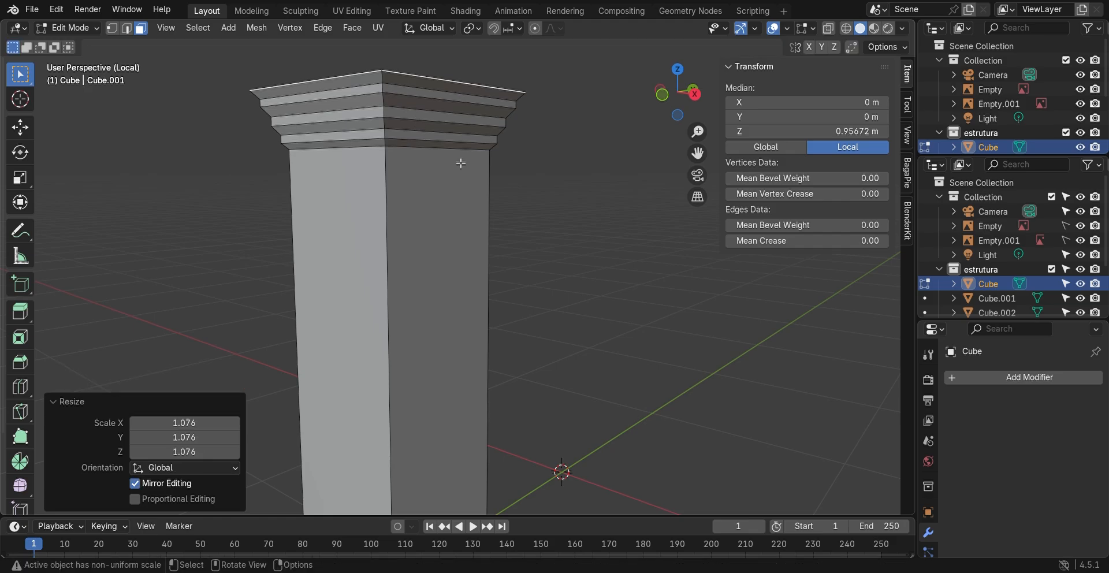
- Extrude the flared top face upward as the capital's thick cap and return to the full scene in Object Mode
{"action": "scroll", "coordinate": [461, 164], "scroll_direction": "down", "scroll_amount": 2}
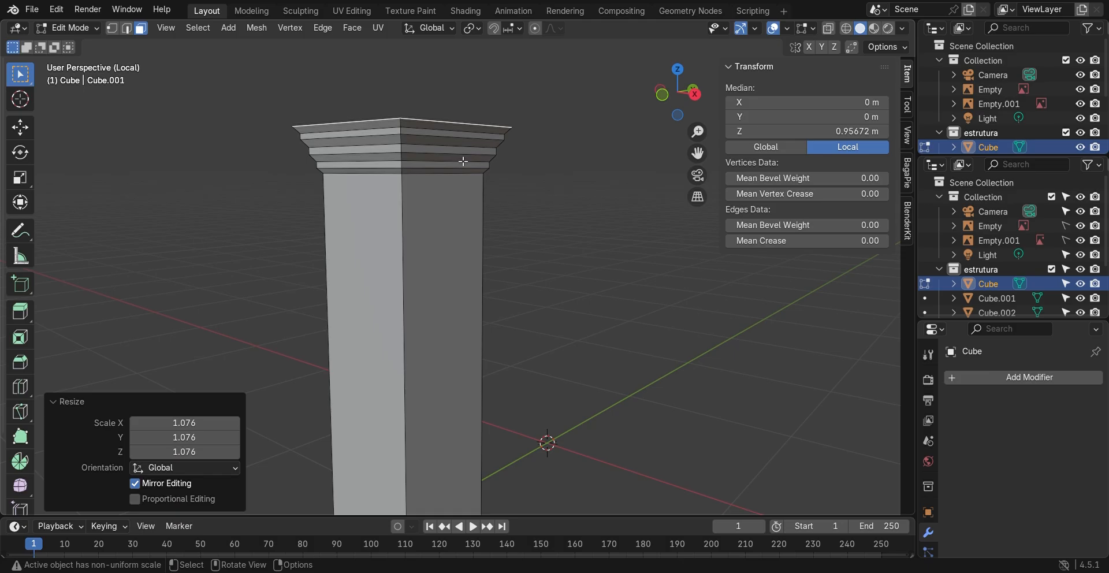
{"action": "key", "text": "e"}
{"action": "left_click", "coordinate": [468, 122]}
{"action": "key", "text": "Tab"}
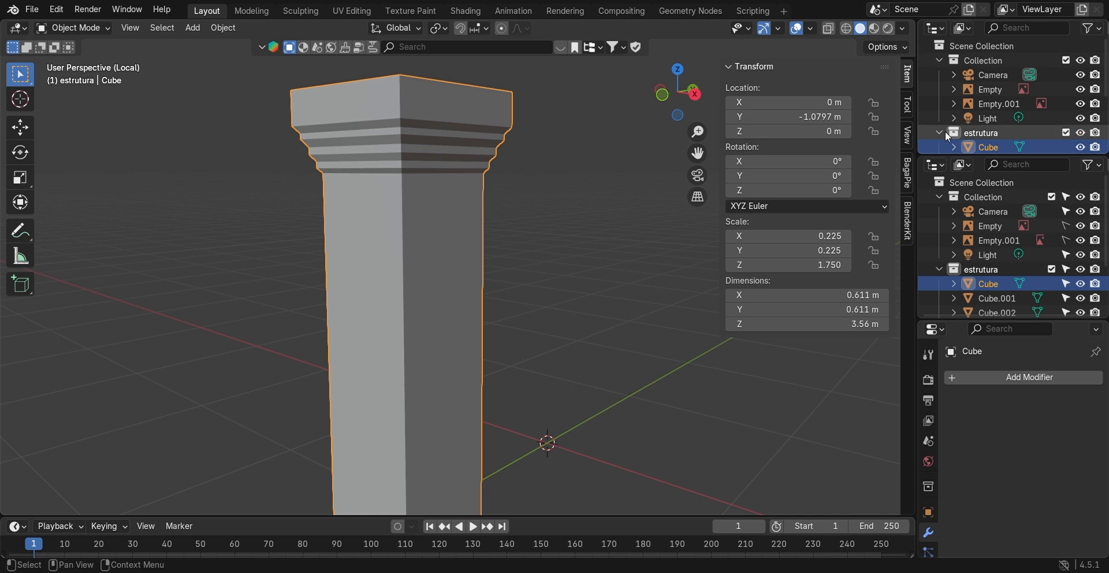
{"action": "left_click", "coordinate": [672, 356]}
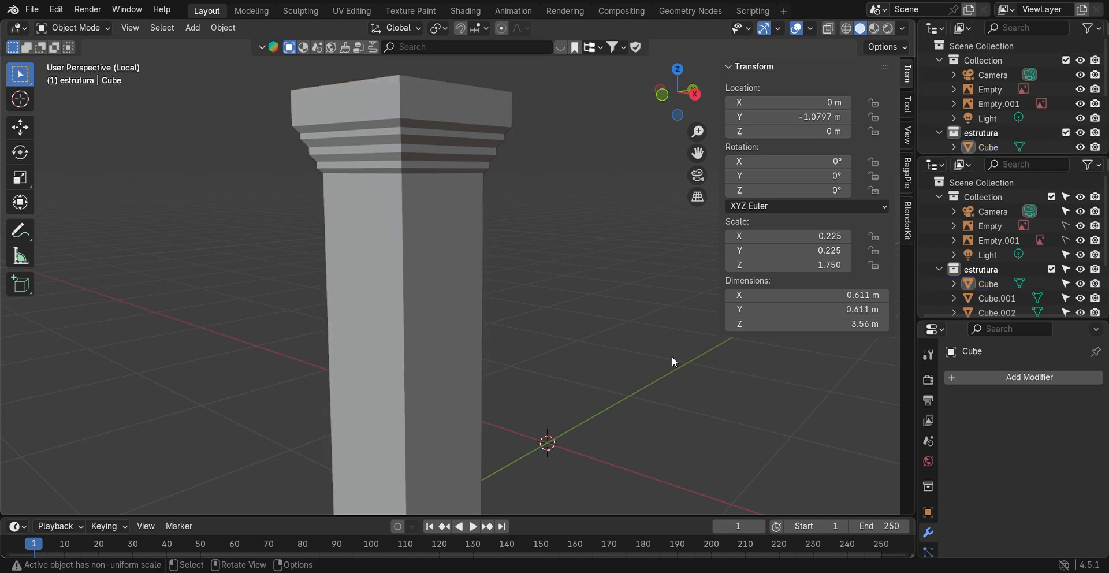
{"action": "key", "text": "KP_Divide"}
- Examine the bar stool beside the green counter in the reference image, focusing on its pole and round base
{"action": "middle_click_drag", "start_coordinate": [577, 236], "coordinate": [486, 241]}
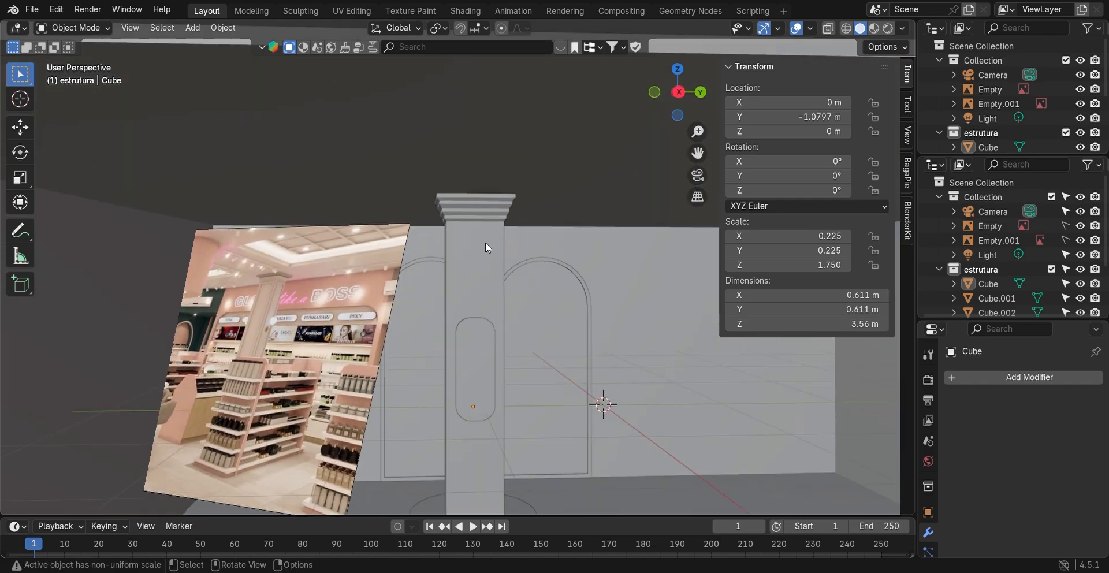
{"action": "middle_click_drag", "start_coordinate": [490, 283], "coordinate": [505, 314]}
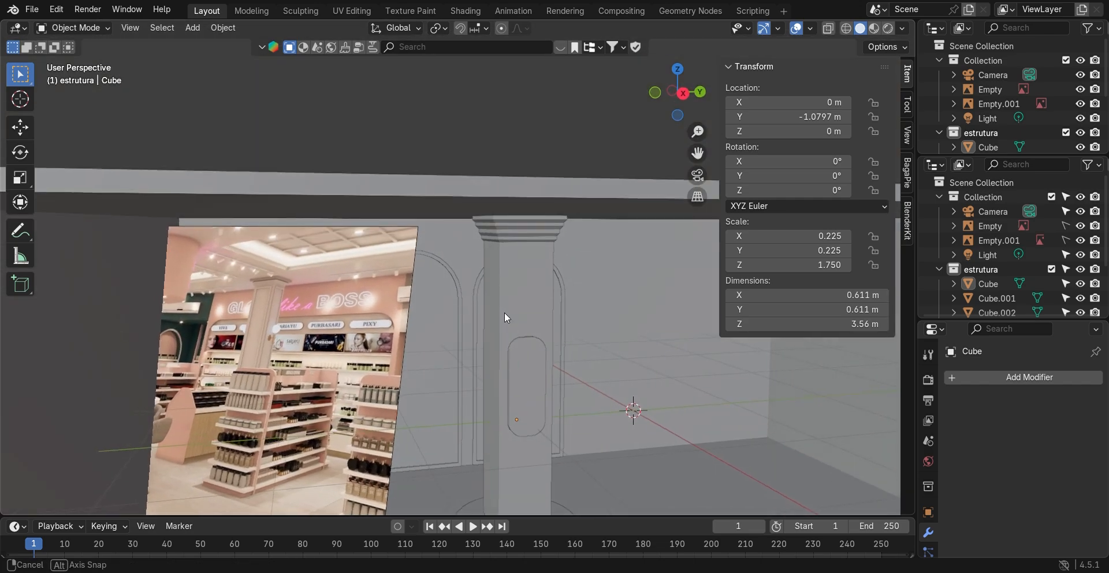
{"action": "middle_click_drag", "start_coordinate": [278, 349], "coordinate": [462, 306], "text": "shift"}
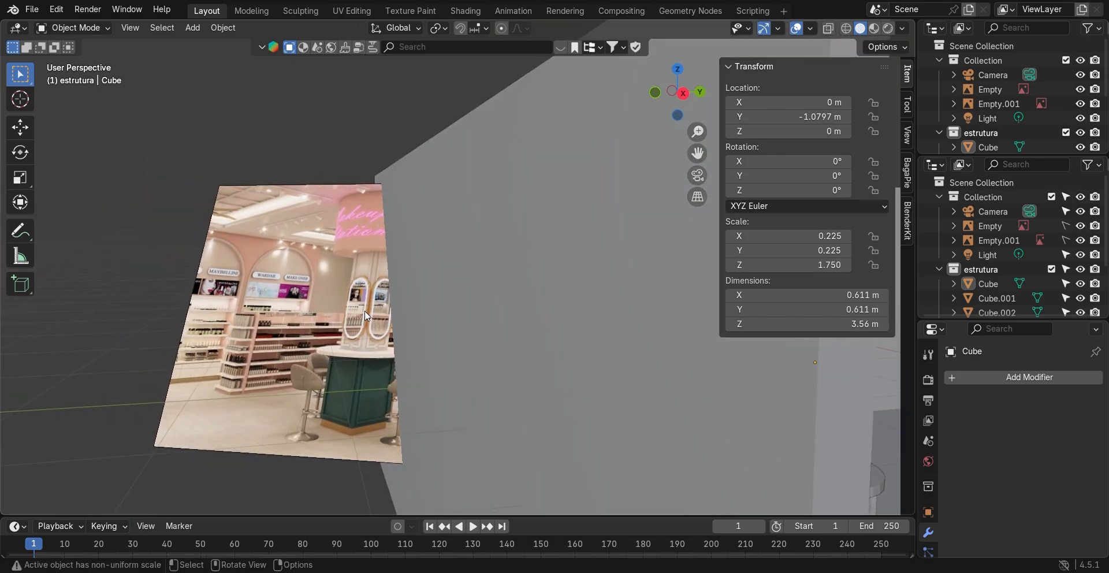
{"action": "scroll", "coordinate": [355, 324], "scroll_direction": "up", "scroll_amount": 1}
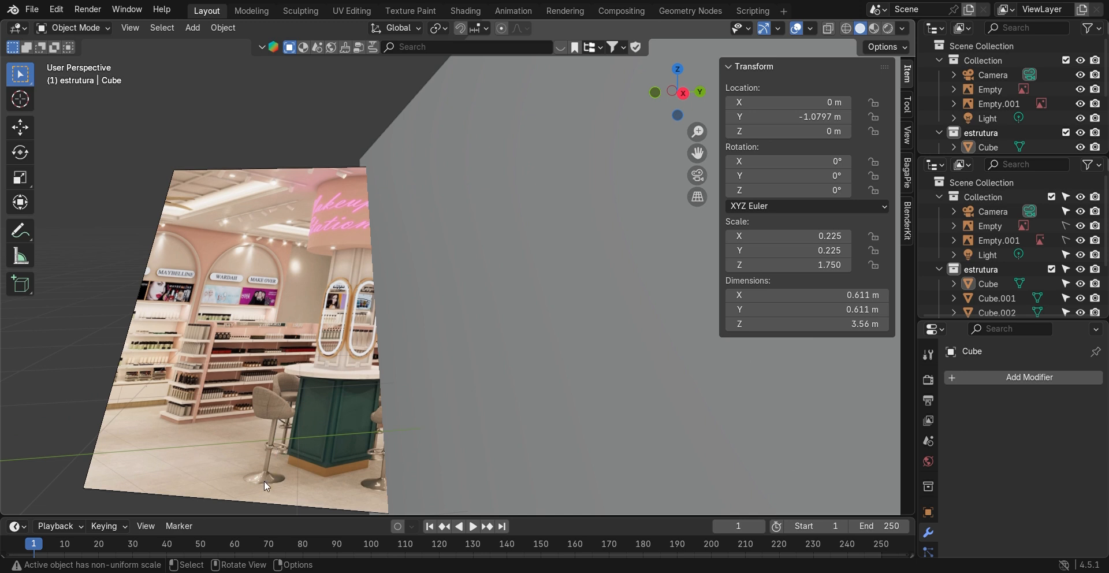
{"action": "scroll", "coordinate": [265, 481], "scroll_direction": "up", "scroll_amount": 1}
{"action": "middle_click_drag", "start_coordinate": [264, 481], "coordinate": [395, 311], "text": "shift"}
{"action": "scroll", "coordinate": [288, 406], "scroll_direction": "up", "scroll_amount": 1}
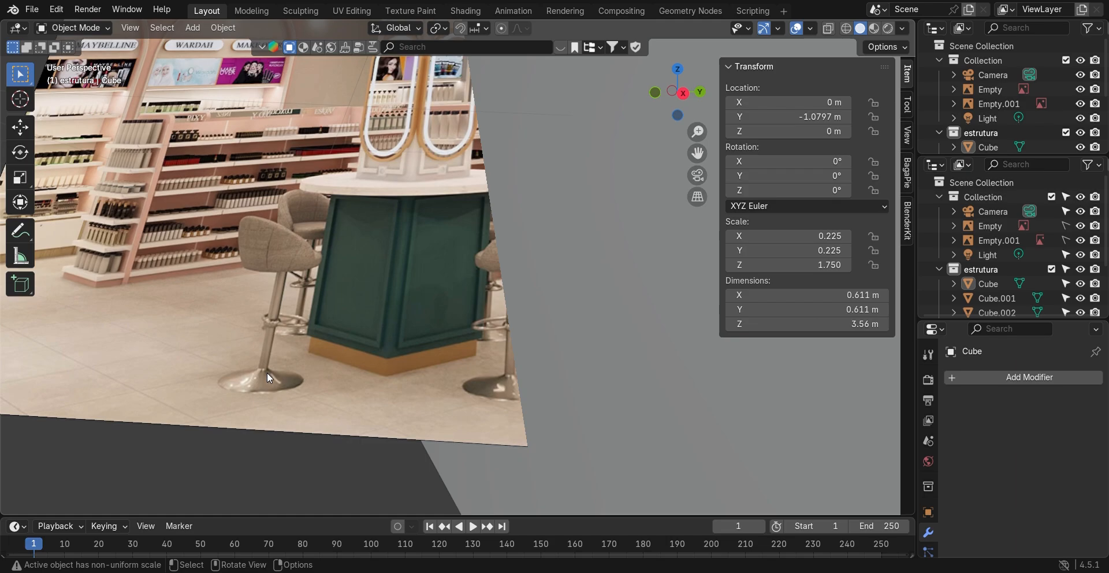
- Add a 32-vertex cylinder, scale it to about 0.12, and place it outside the room below the stool reference image
{"action": "scroll", "coordinate": [292, 385], "scroll_direction": "down", "scroll_amount": 8}
{"action": "middle_click_drag", "start_coordinate": [467, 352], "coordinate": [462, 373]}
{"action": "key", "text": "shift+a"}
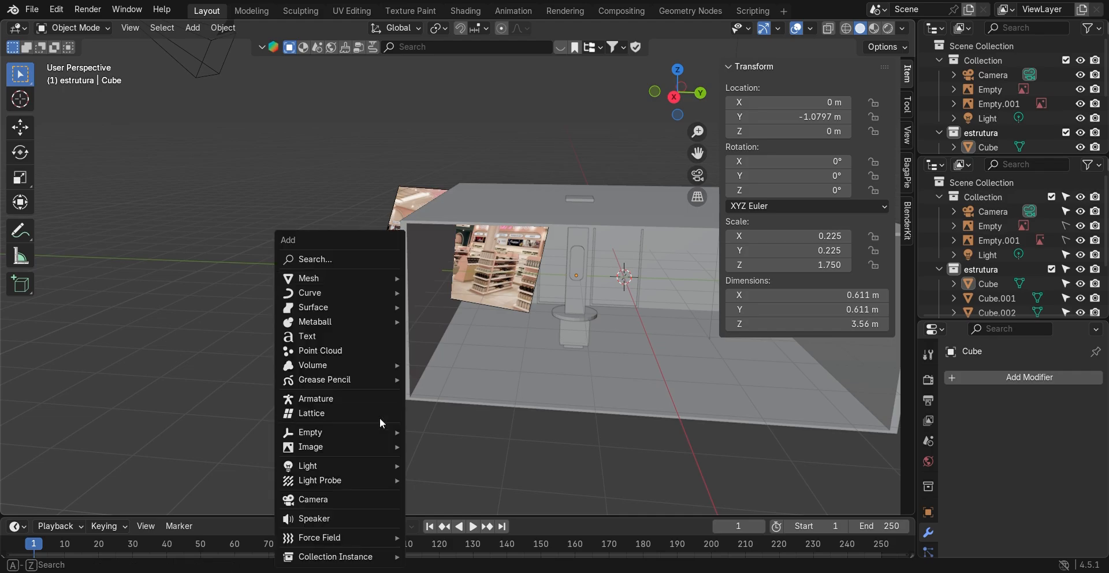
{"action": "mouse_move", "coordinate": [360, 276]}
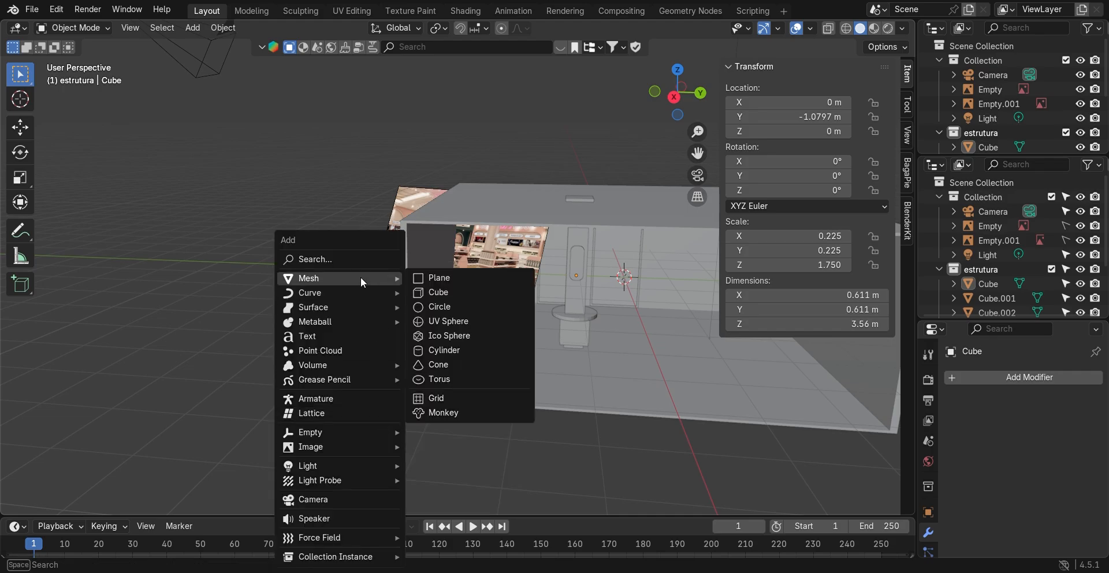
{"action": "left_click", "coordinate": [456, 350]}
{"action": "middle_click_drag", "start_coordinate": [457, 350], "coordinate": [417, 324]}
{"action": "key", "text": "s"}
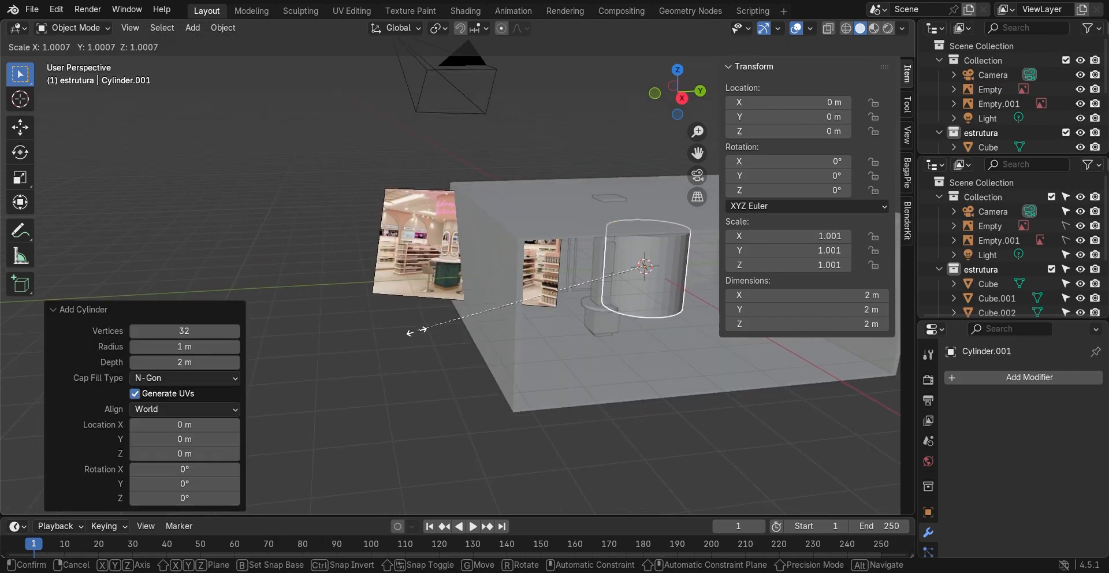
{"action": "left_click", "coordinate": [622, 282]}
{"action": "key", "text": "g"}
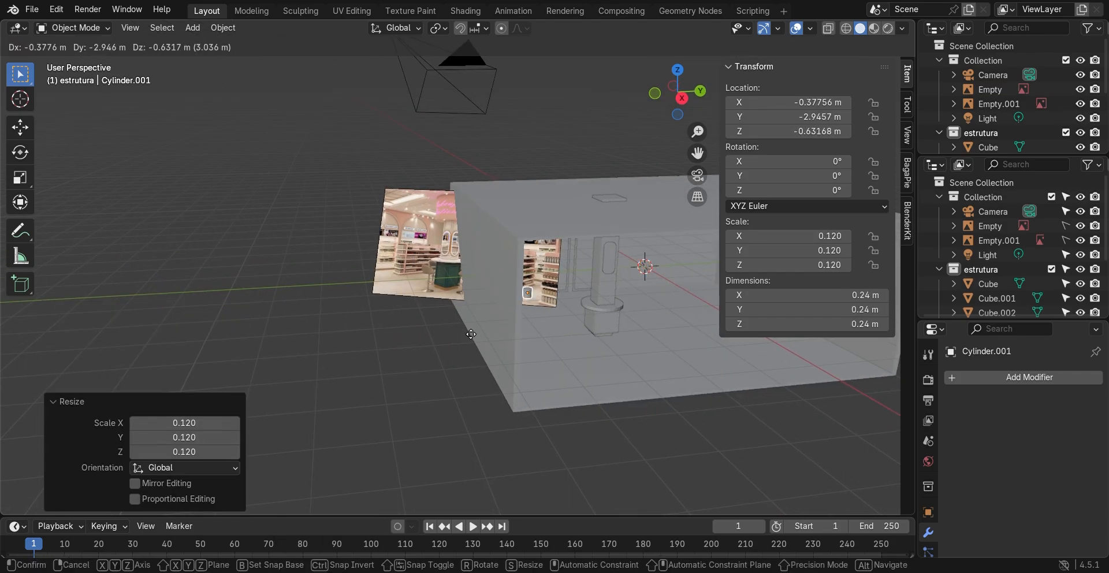
{"action": "left_click", "coordinate": [356, 384]}
- Scale the cylinder down by about 0.427 and stretch it along Z into a thin pole about 1.1 m tall
{"action": "scroll", "coordinate": [387, 355], "scroll_direction": "up", "scroll_amount": 4}
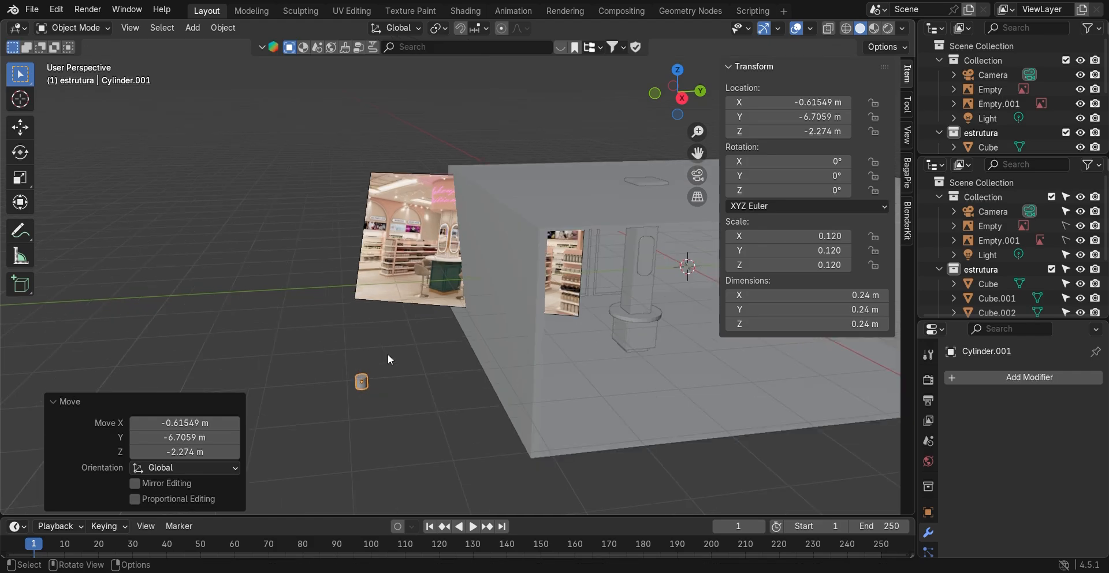
{"action": "key", "text": "s"}
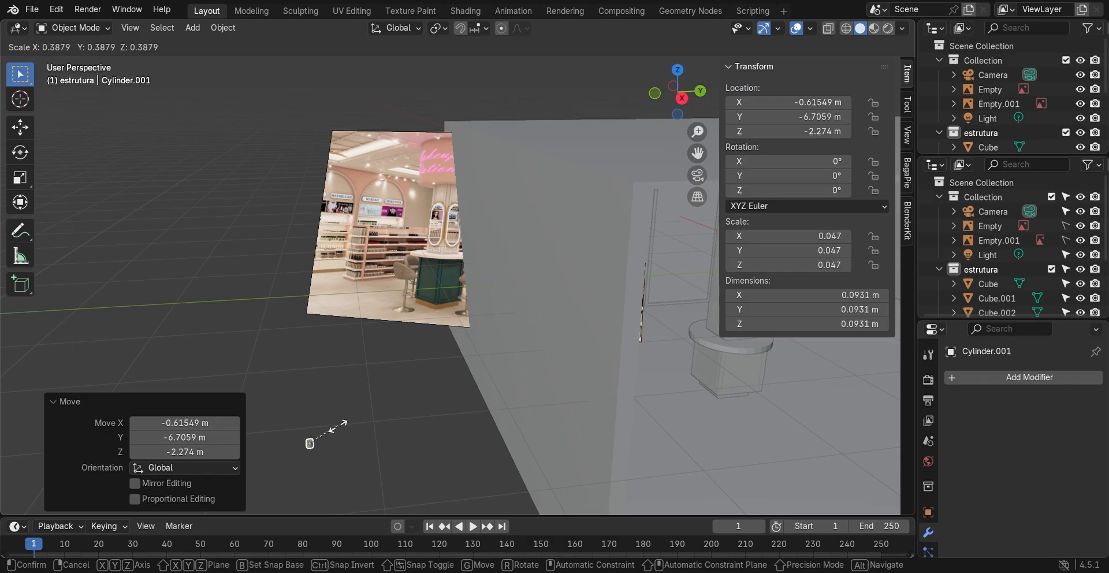
{"action": "left_click", "coordinate": [345, 431]}
{"action": "key", "text": "s"}
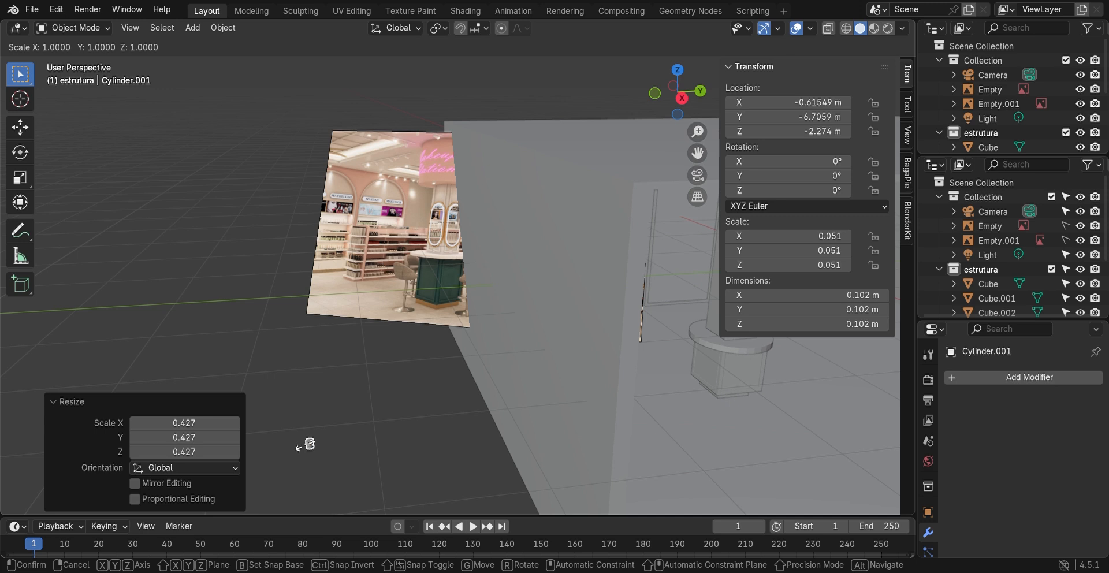
{"action": "key", "text": "z"}
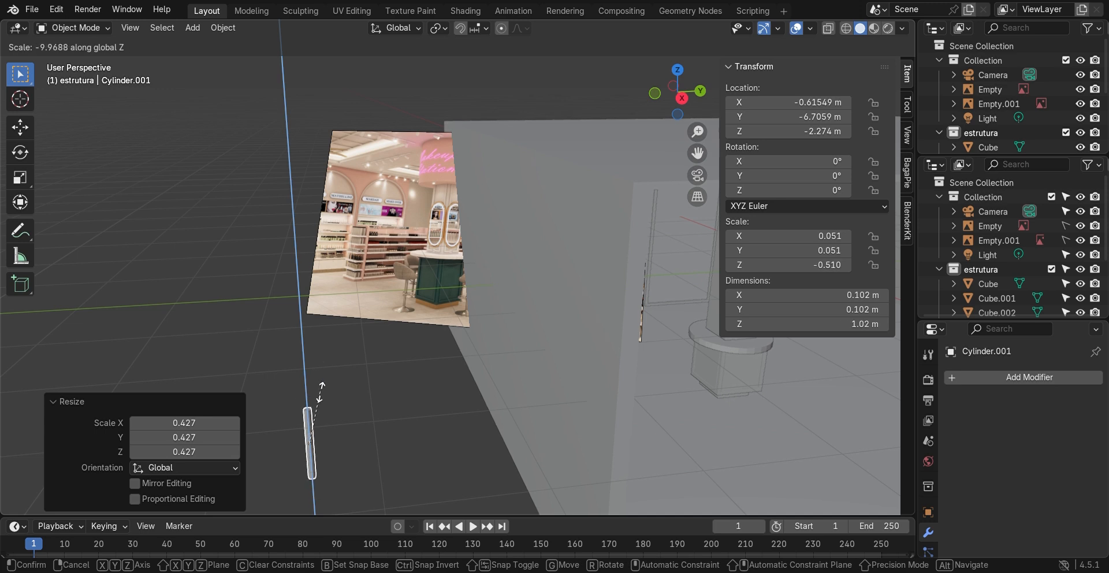
{"action": "left_click", "coordinate": [323, 386]}
- Isolate the pole and extrude its bottom face downward about 0.287 m in Edit Mode
{"action": "middle_click_drag", "start_coordinate": [331, 417], "coordinate": [522, 321], "text": "shift"}
{"action": "key", "text": "KP_Divide"}
{"action": "key", "text": "Tab"}
{"action": "left_click", "coordinate": [465, 401]}
{"action": "middle_click_drag", "start_coordinate": [465, 400], "coordinate": [522, 376]}
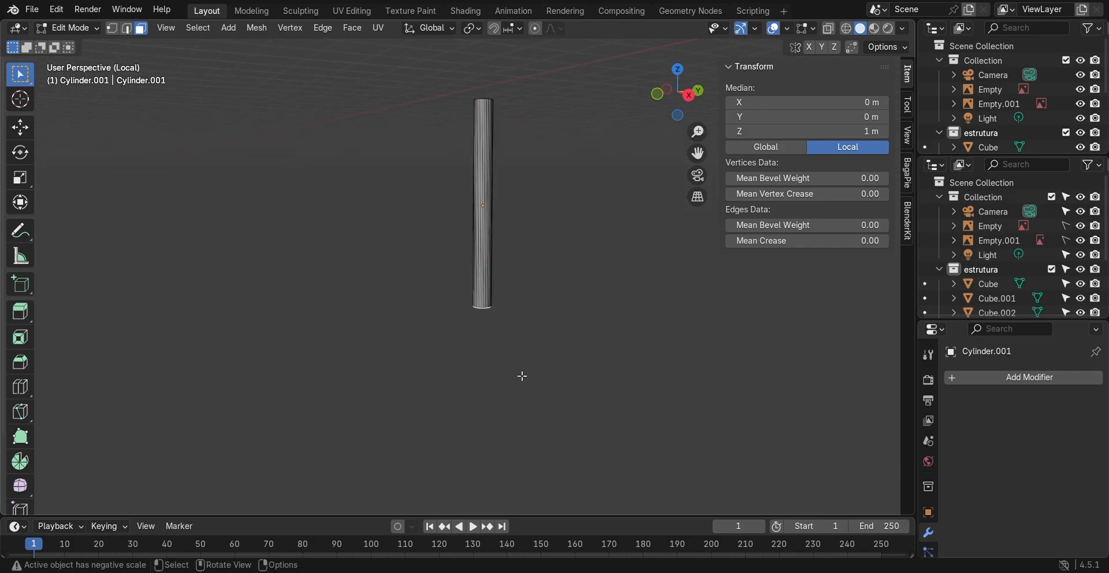
{"action": "key", "text": "e"}
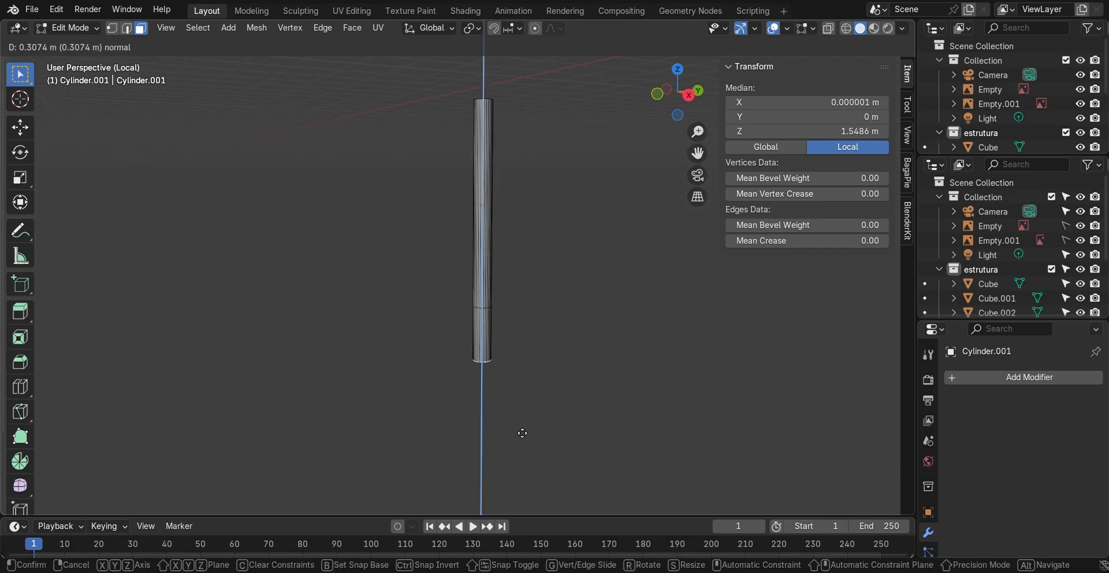
{"action": "left_click", "coordinate": [523, 425]}
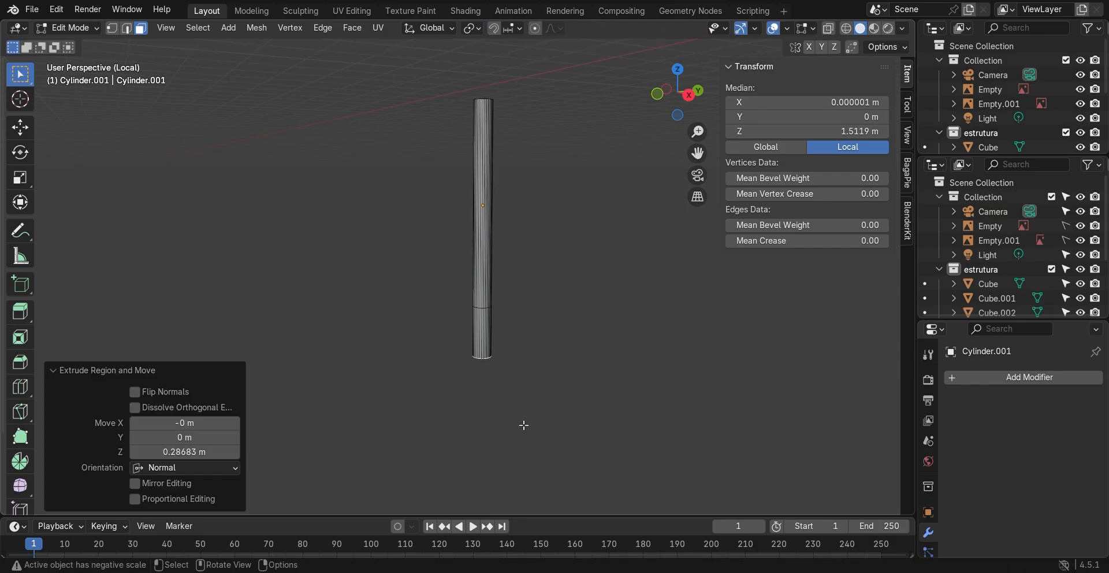
- Widen the extruded bottom face into a conical stool base by scaling it about 4.918, then about 1.842
{"action": "key", "text": "s"}
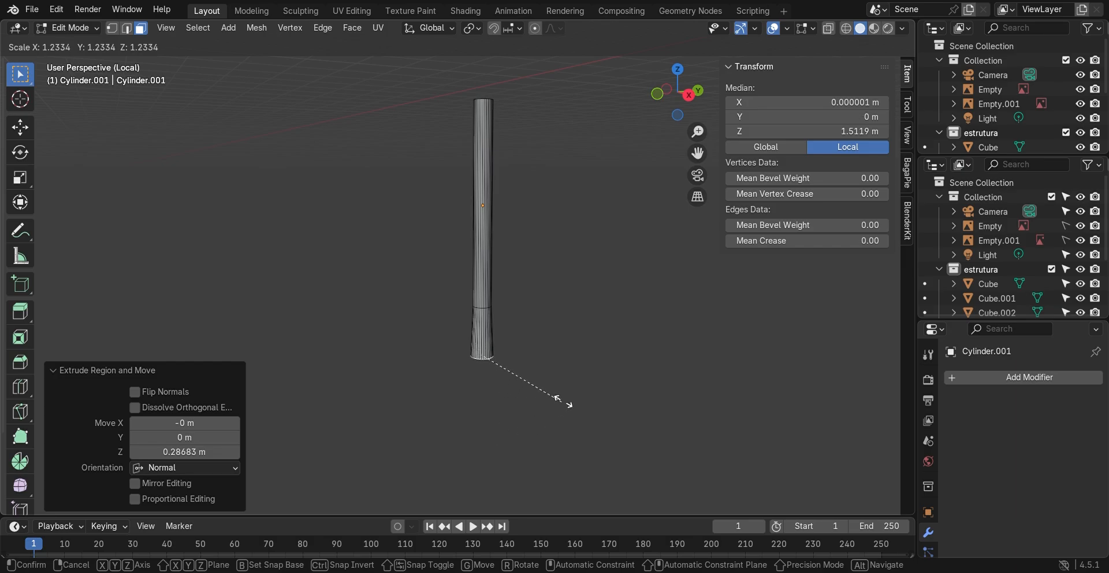
{"action": "left_click", "coordinate": [798, 315]}
{"action": "key", "text": "s"}
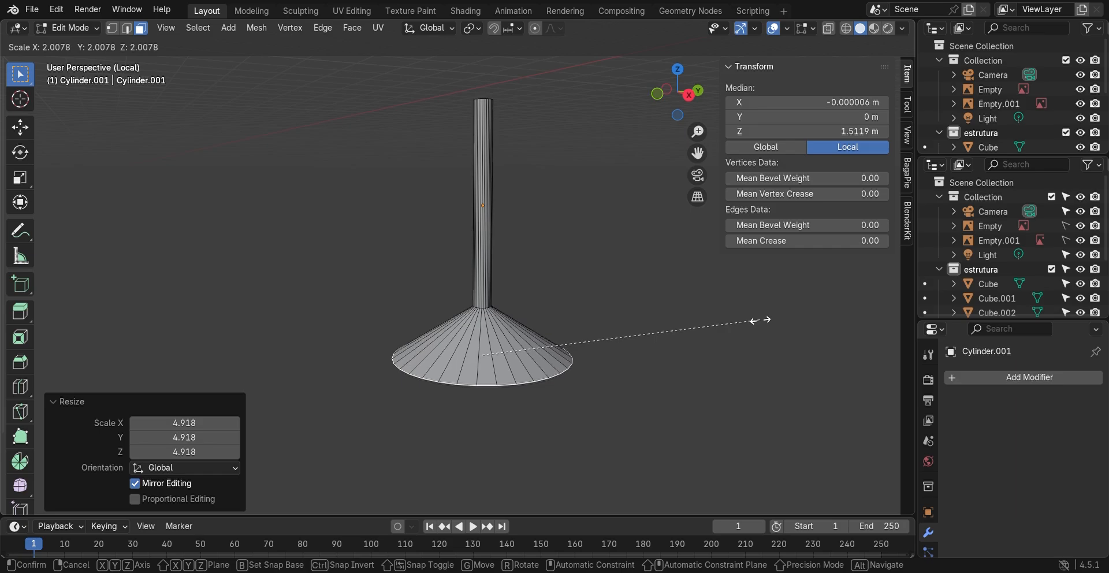
{"action": "left_click", "coordinate": [742, 328]}
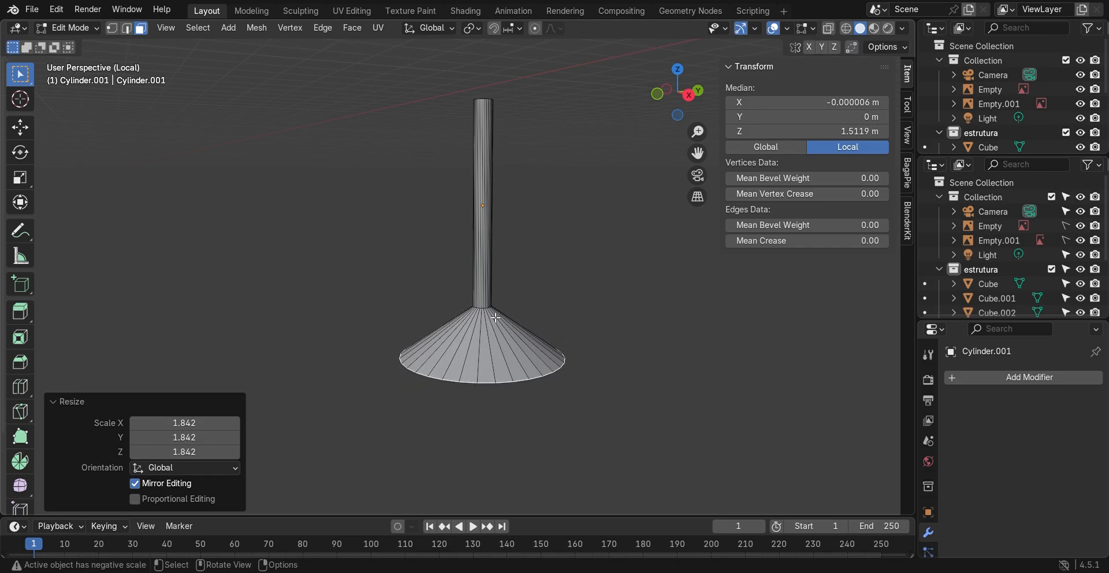
- Try to bevel the edge loop where the pole meets the conical base with 8 segments
{"action": "scroll", "coordinate": [487, 312], "scroll_direction": "up", "scroll_amount": 2}
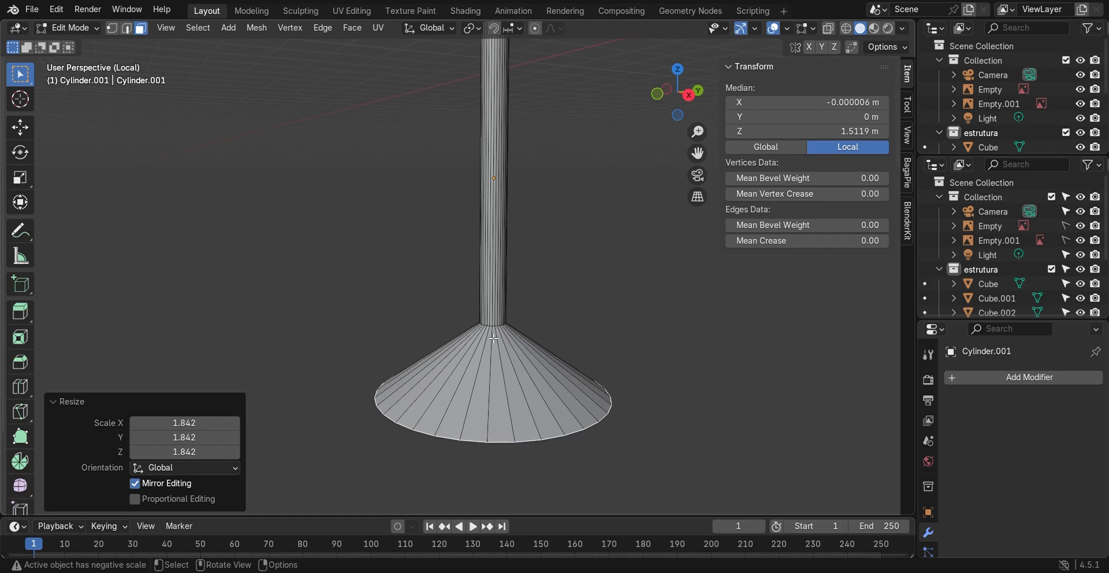
{"action": "left_click", "coordinate": [127, 28]}
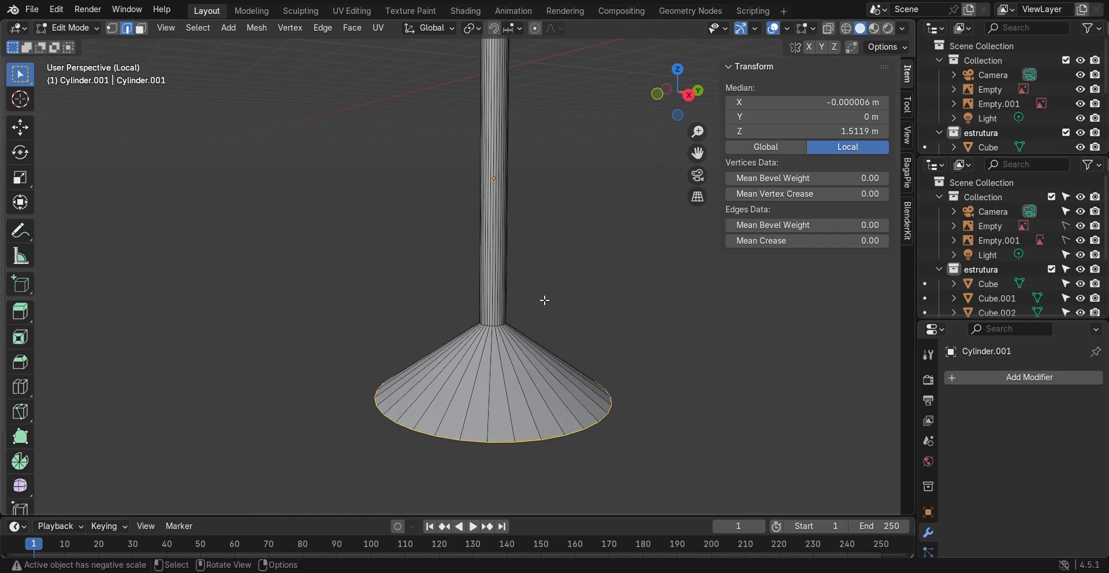
{"action": "left_click", "coordinate": [495, 329], "text": "alt"}
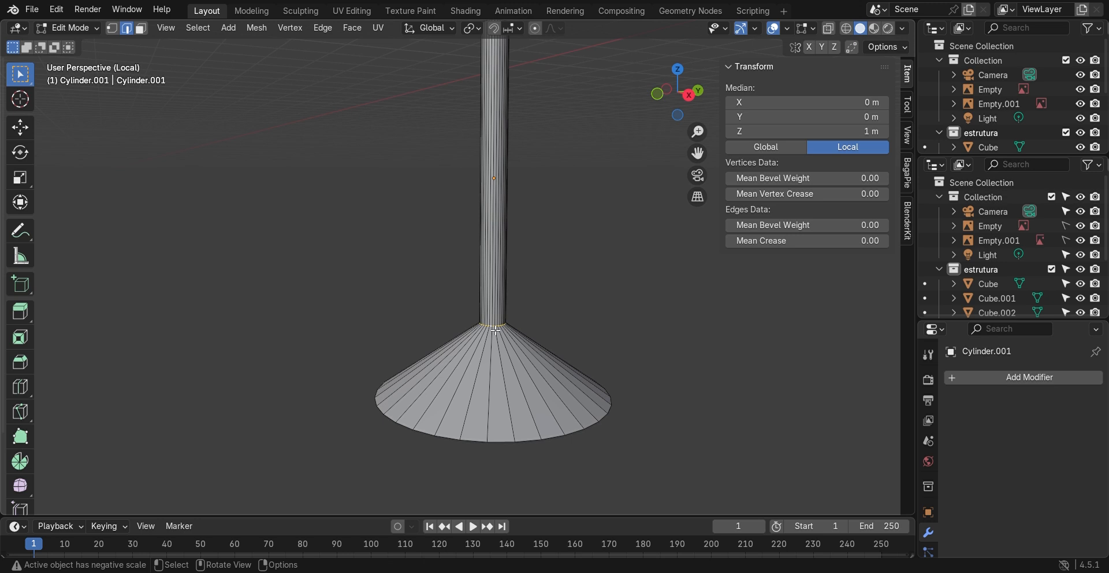
{"action": "key", "text": "Left"}
{"action": "key", "text": "ctrl+b"}
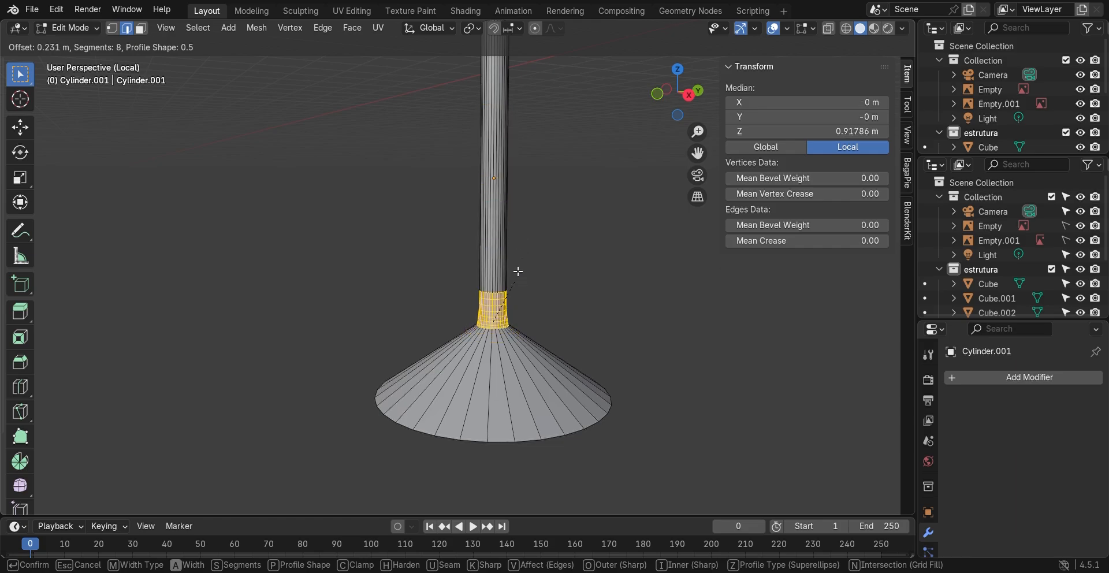
{"action": "key", "text": "Escape"}
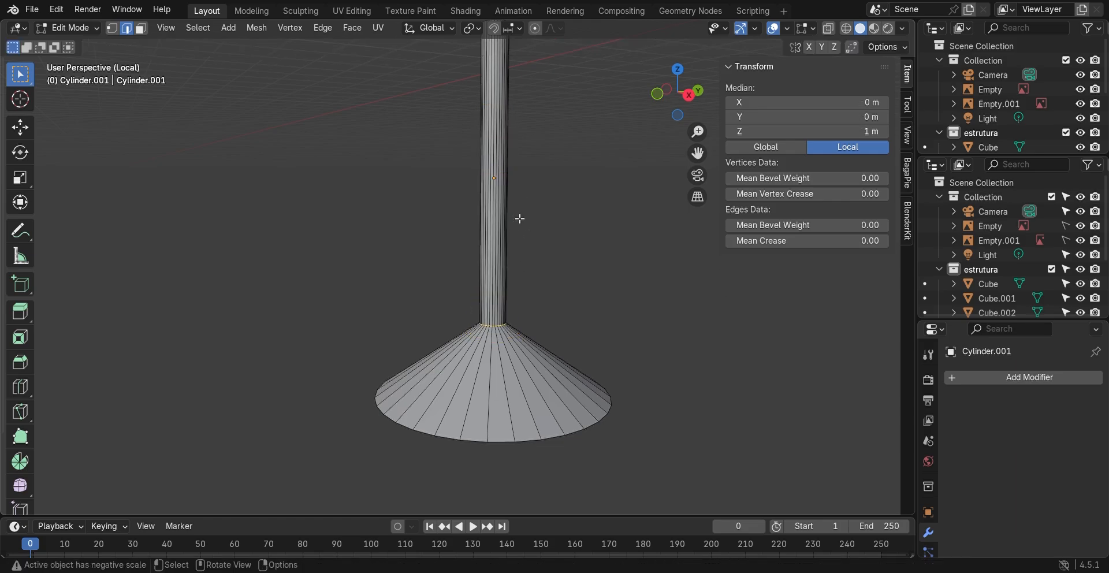
{"action": "key", "text": "Tab"}
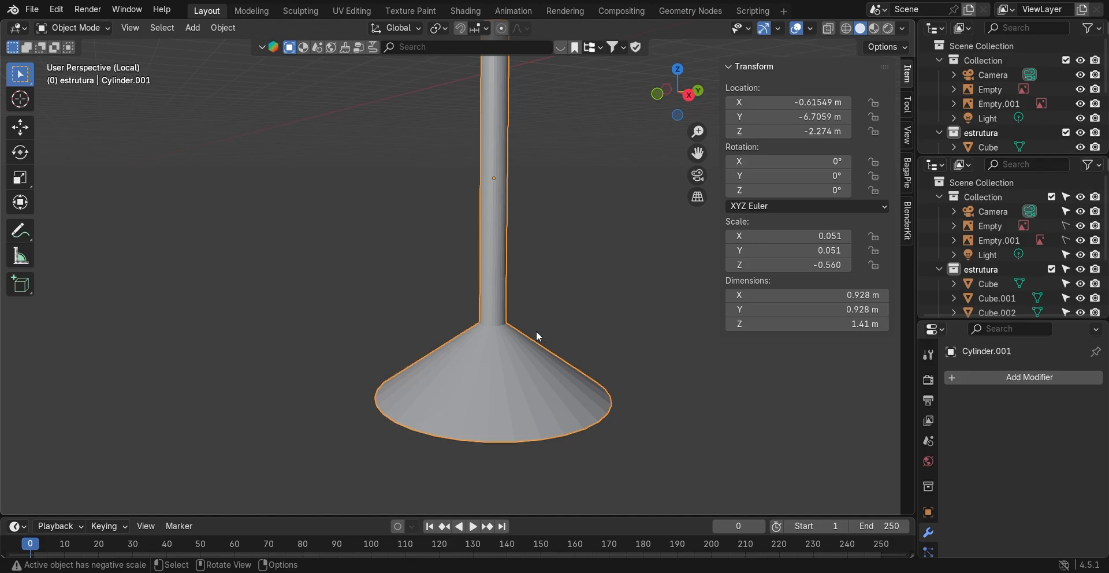
- Apply location, rotation and scale to the stool stand and return to Edit Mode
{"action": "key", "text": "ctrl+a"}
{"action": "left_click", "coordinate": [538, 379]}
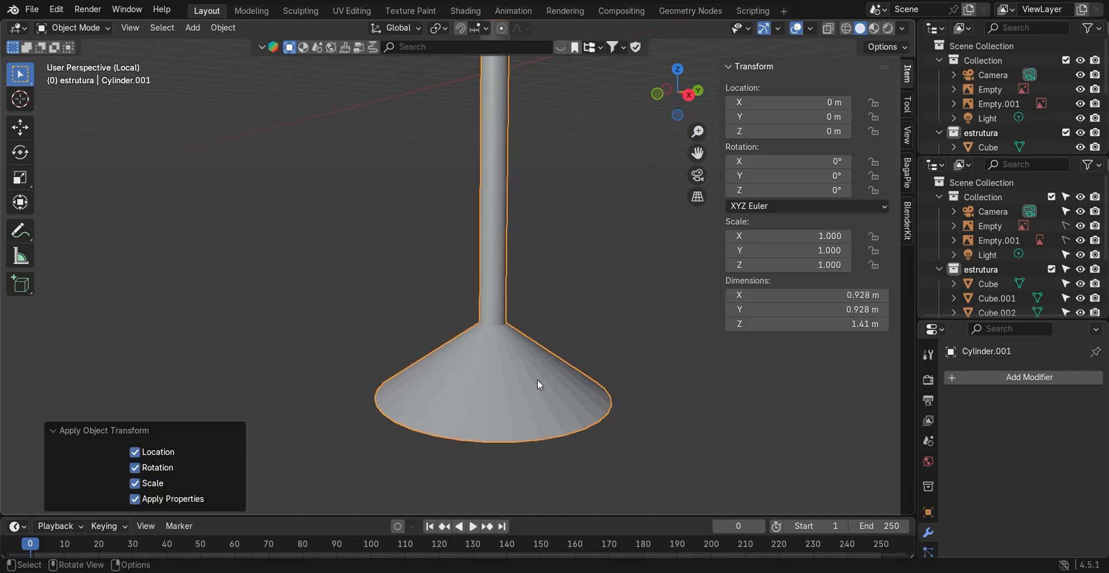
{"action": "key", "text": "Tab"}
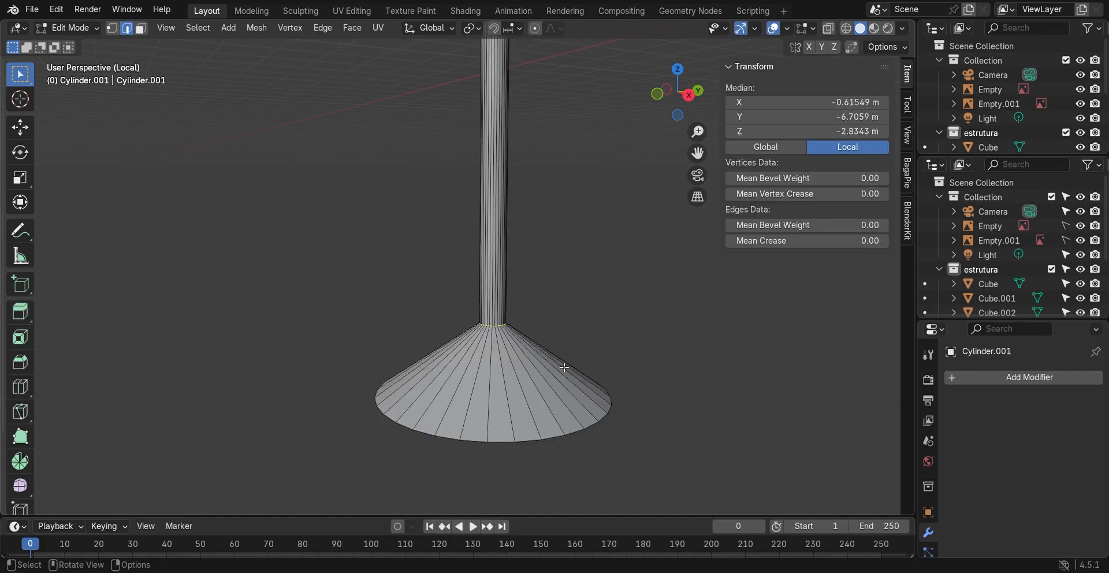
- Bevel the edge loop where the pole meets the conical base to a width of about 0.238 m
{"action": "scroll", "coordinate": [504, 333], "scroll_direction": "up", "scroll_amount": 1}
{"action": "left_click", "coordinate": [504, 334], "text": "alt"}
{"action": "scroll", "coordinate": [505, 333], "scroll_direction": "up", "scroll_amount": 1}
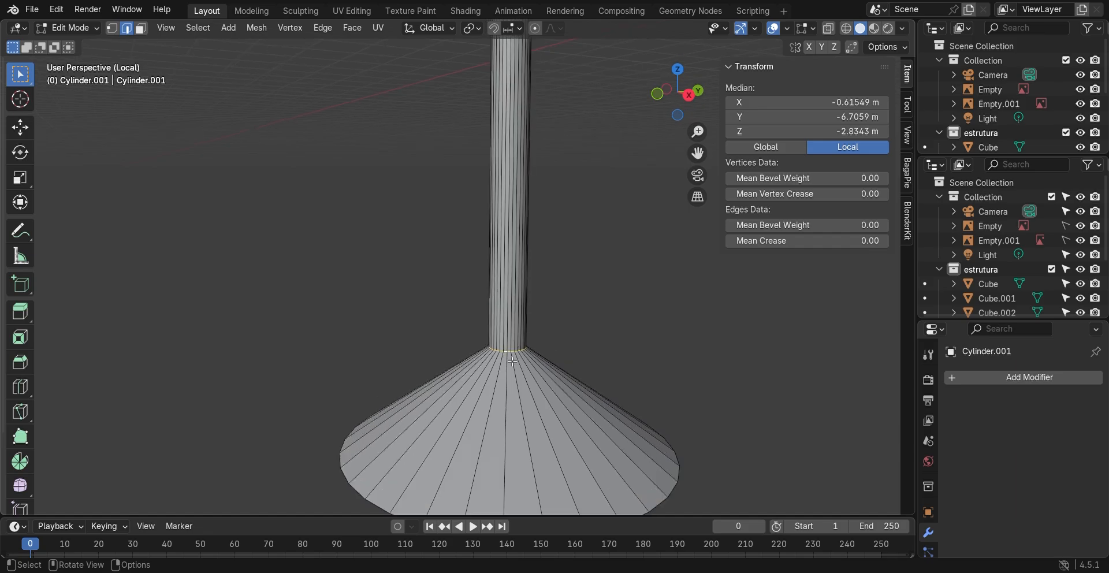
{"action": "key", "text": "ctrl+b"}
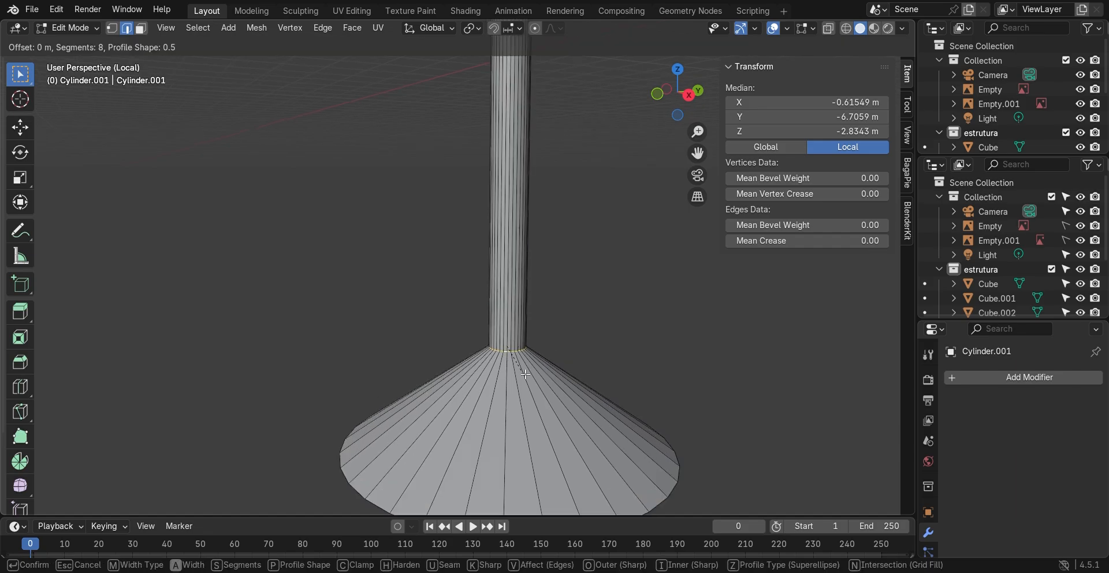
{"action": "left_click", "coordinate": [534, 235]}
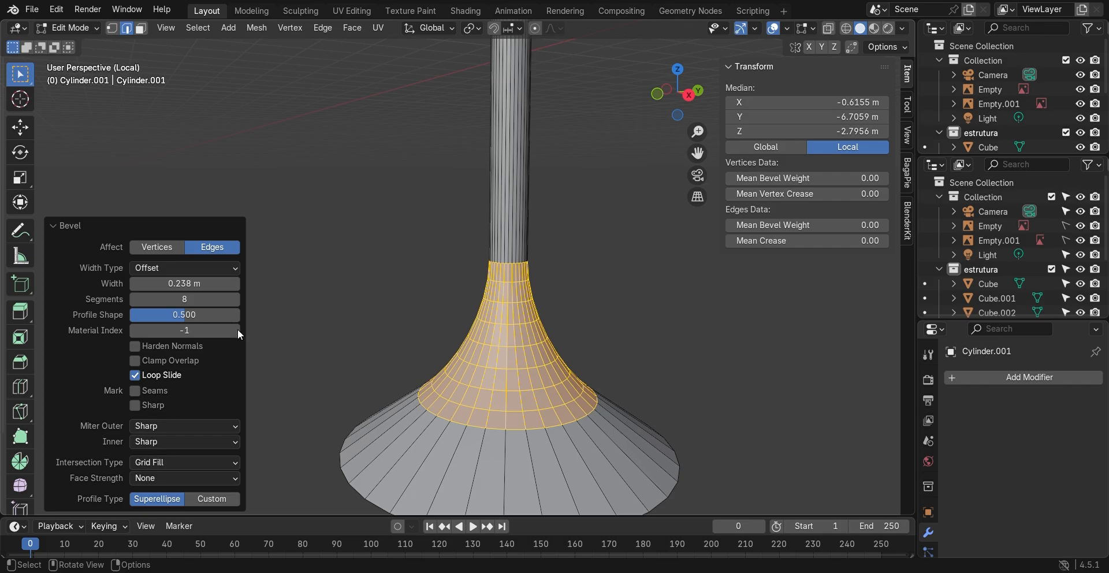
- Set the bevel to 6 segments, then return to Object Mode with the stool stand deselected
{"action": "left_click", "coordinate": [133, 298]}
{"action": "left_click", "coordinate": [134, 298]}
{"action": "scroll", "coordinate": [441, 335], "scroll_direction": "down", "scroll_amount": 5}
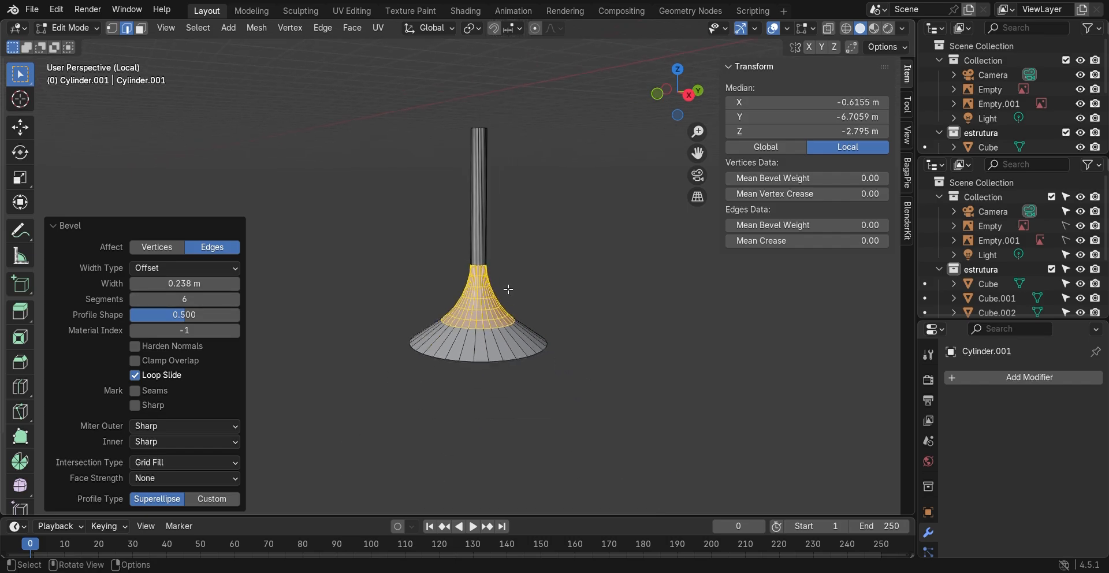
{"action": "left_click", "coordinate": [520, 261]}
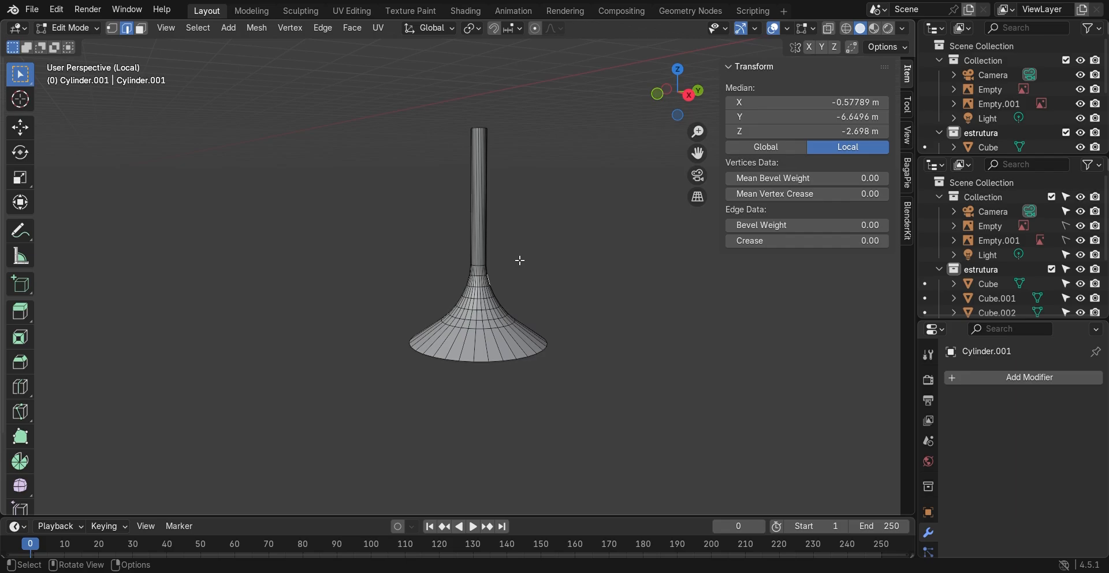
{"action": "mouse_move", "coordinate": [519, 263]}
{"action": "middle_mouse_down"}
{"action": "mouse_move", "coordinate": [525, 238]}
{"action": "mouse_move", "coordinate": [511, 263]}
{"action": "mouse_move", "coordinate": [516, 253]}
{"action": "middle_mouse_up"}
{"action": "key", "text": "Tab"}
{"action": "left_click", "coordinate": [535, 209]}
{"action": "mouse_move", "coordinate": [525, 210]}
{"action": "middle_mouse_down"}
{"action": "mouse_move", "coordinate": [511, 228]}
{"action": "mouse_move", "coordinate": [532, 196]}
{"action": "mouse_move", "coordinate": [524, 227]}
{"action": "middle_mouse_up"}
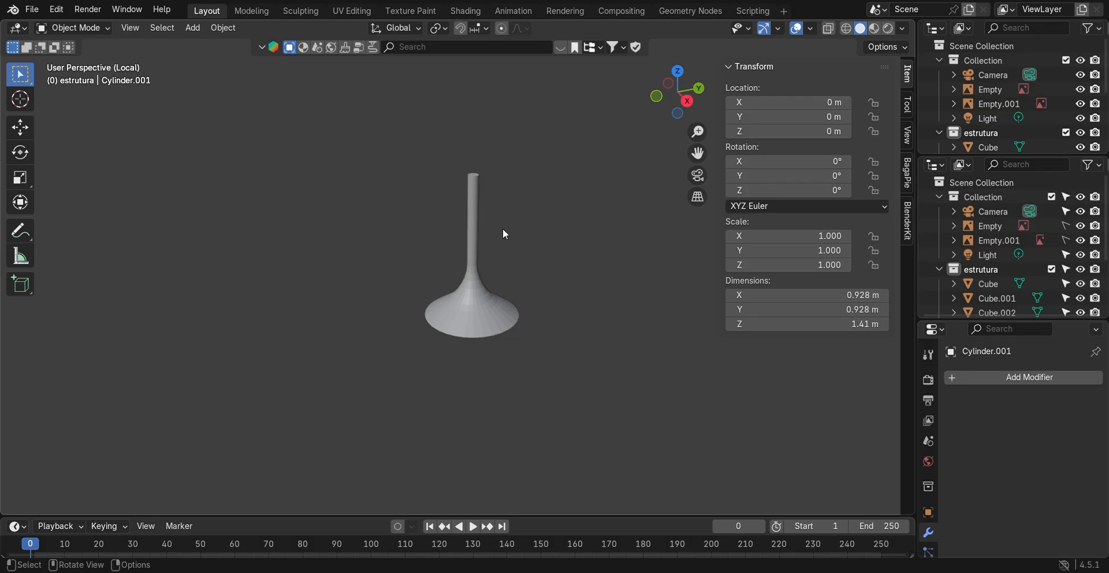
- Add a cube and, in the right orthographic view, move it about -6.8 m in Y and -0.61 m in Z, above the pole
{"action": "left_click", "coordinate": [687, 102]}
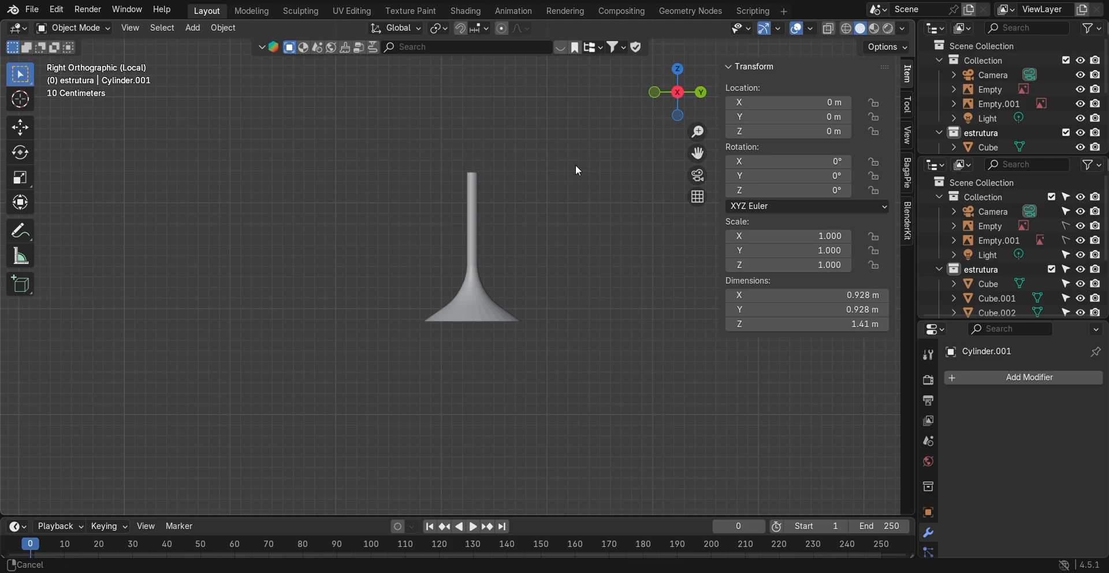
{"action": "middle_click_drag", "start_coordinate": [576, 168], "coordinate": [549, 244], "text": "shift"}
{"action": "key", "text": "shift+a"}
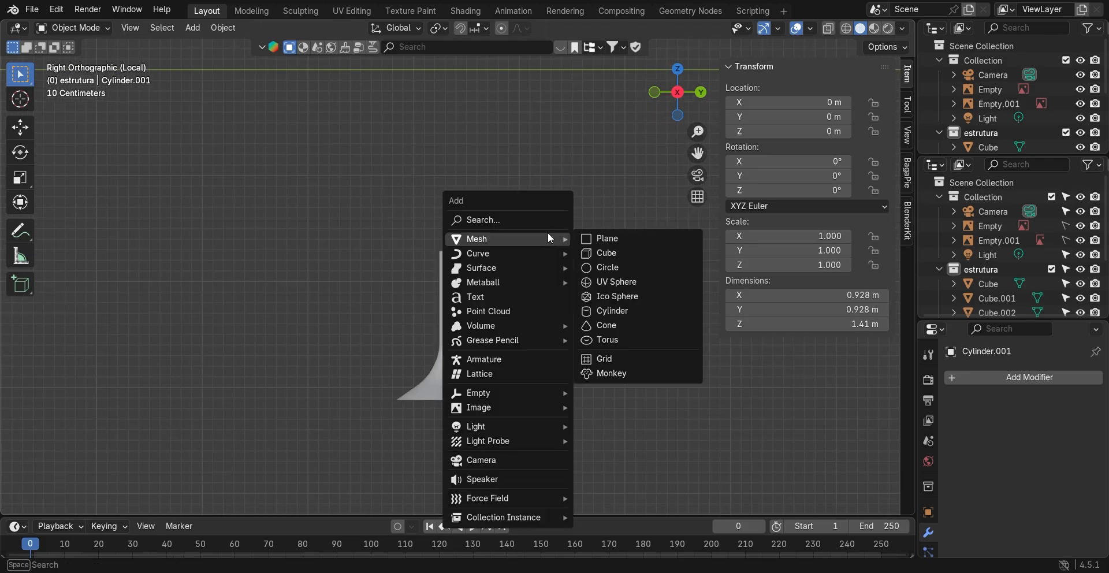
{"action": "mouse_move", "coordinate": [559, 239]}
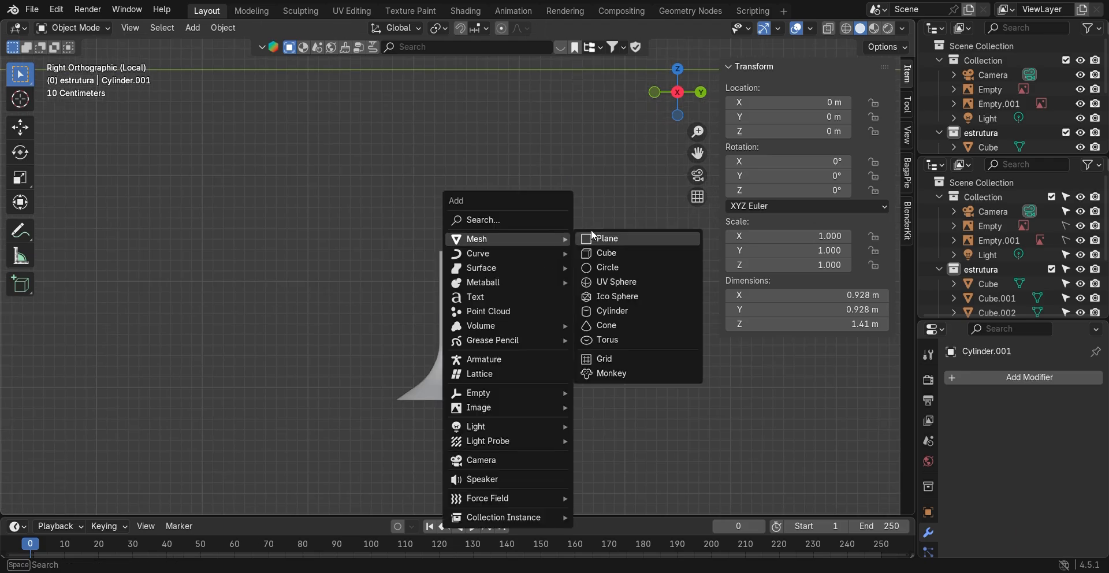
{"action": "left_click", "coordinate": [639, 253]}
{"action": "scroll", "coordinate": [564, 258], "scroll_direction": "down", "scroll_amount": 8}
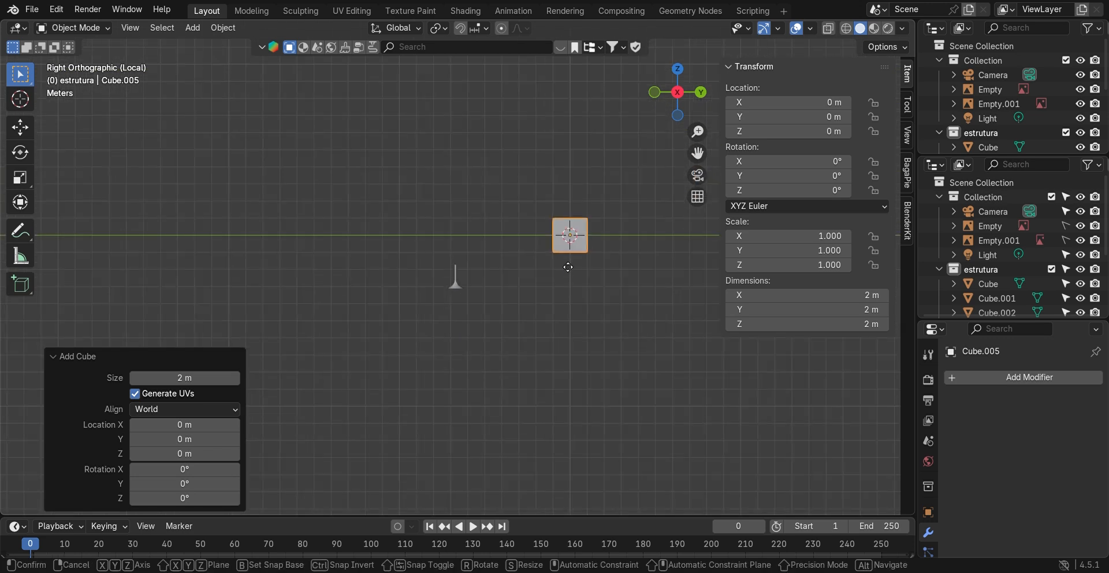
{"action": "key", "text": "g"}
{"action": "left_click", "coordinate": [453, 271]}
{"action": "scroll", "coordinate": [457, 267], "scroll_direction": "up", "scroll_amount": 8}
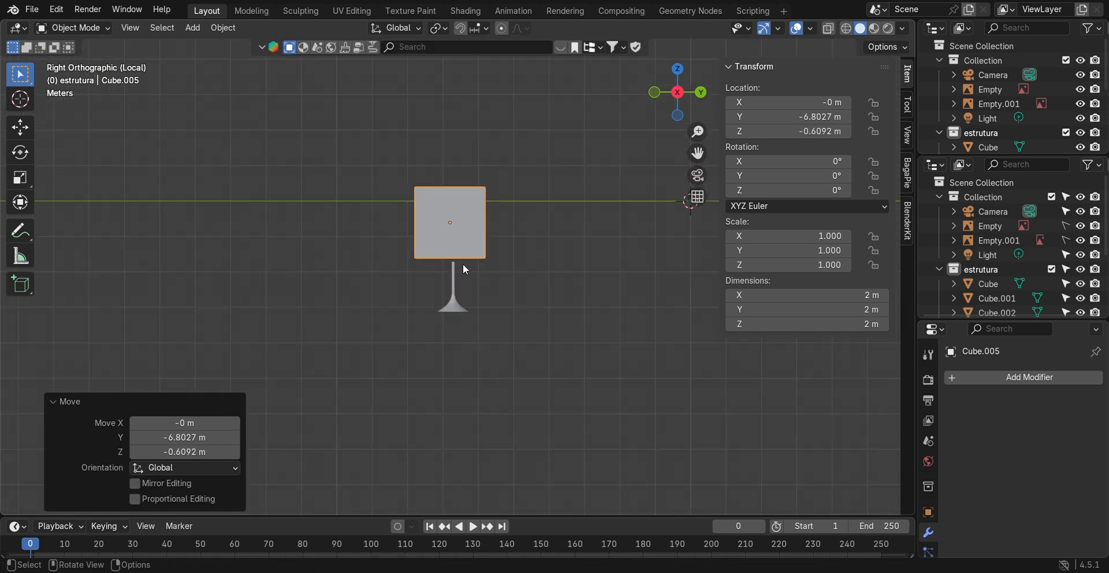
- Scale the cube to about 0.416 and lower it about 0.69 m so it rests on top of the pole
{"action": "key", "text": "s"}
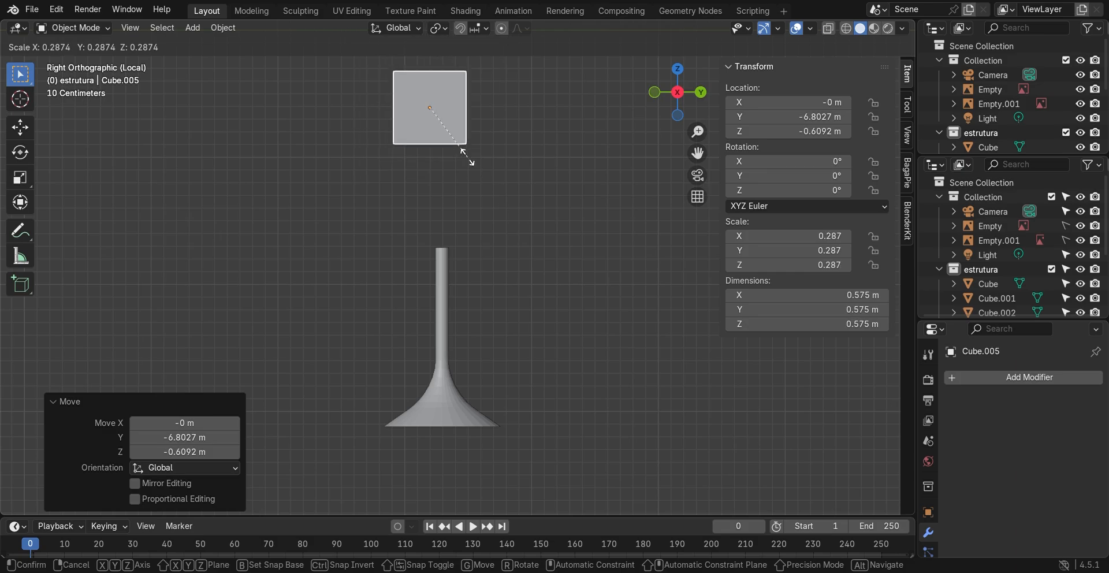
{"action": "left_click", "coordinate": [504, 171]}
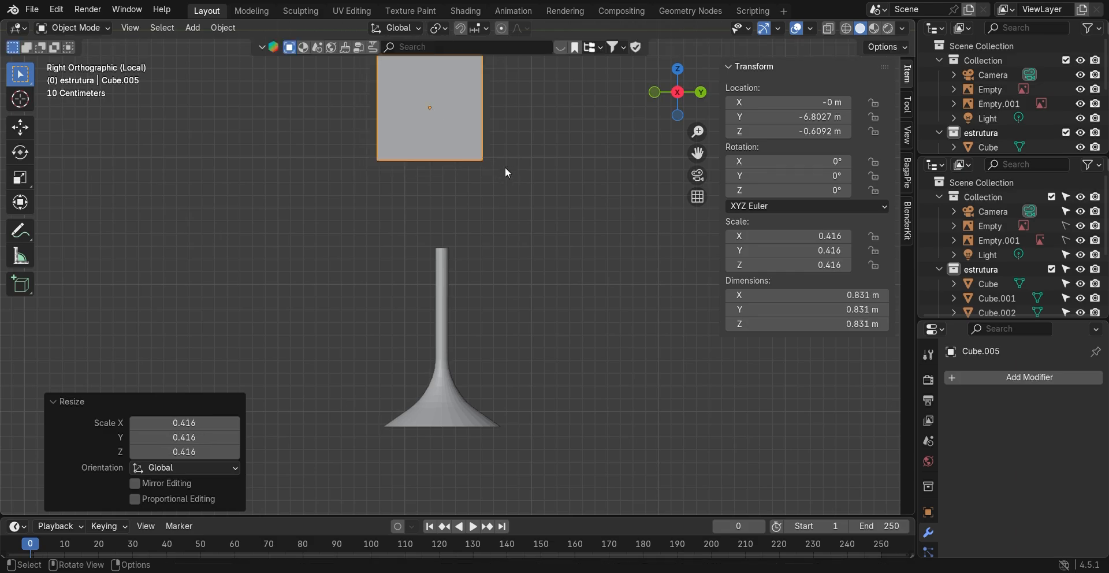
{"action": "key", "text": "g"}
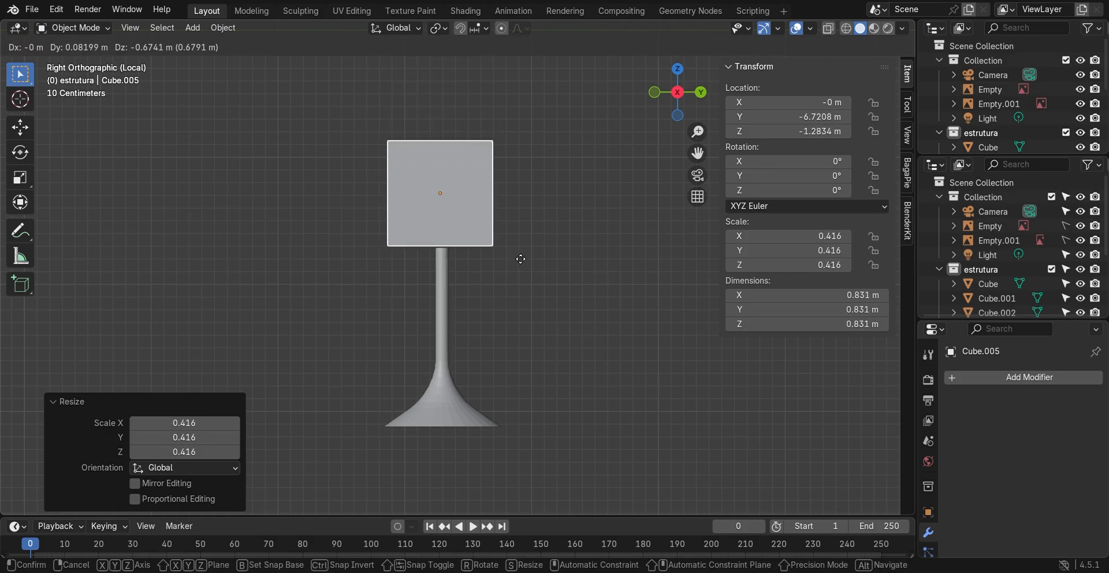
{"action": "left_click", "coordinate": [515, 254]}
- Flatten the cube along X by a factor of about 0.105 into a thin upright backrest panel
{"action": "middle_click_drag", "start_coordinate": [557, 238], "coordinate": [407, 257]}
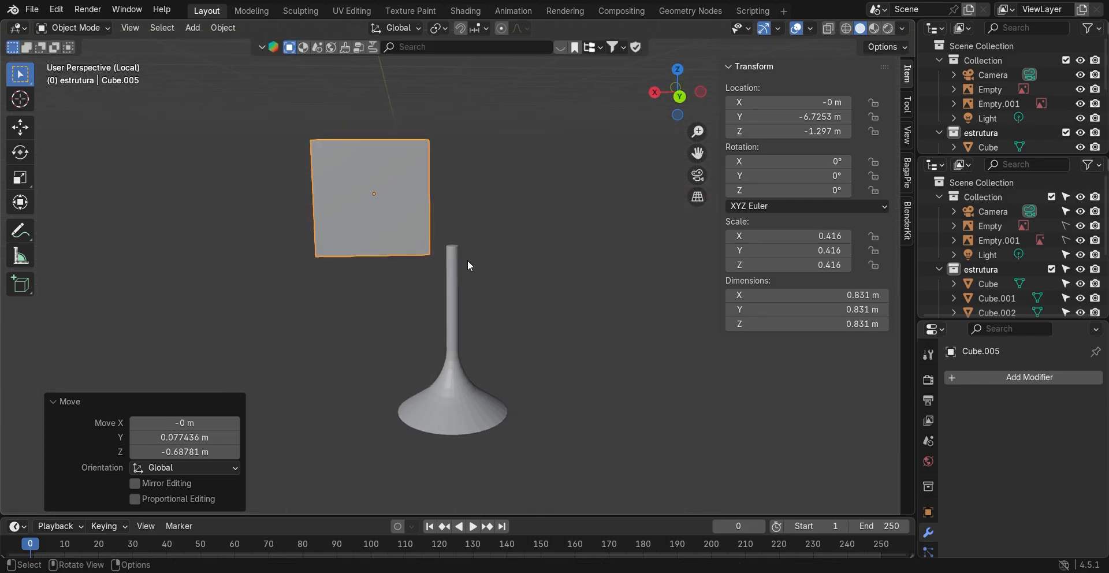
{"action": "scroll", "coordinate": [432, 284], "scroll_direction": "down", "scroll_amount": 6}
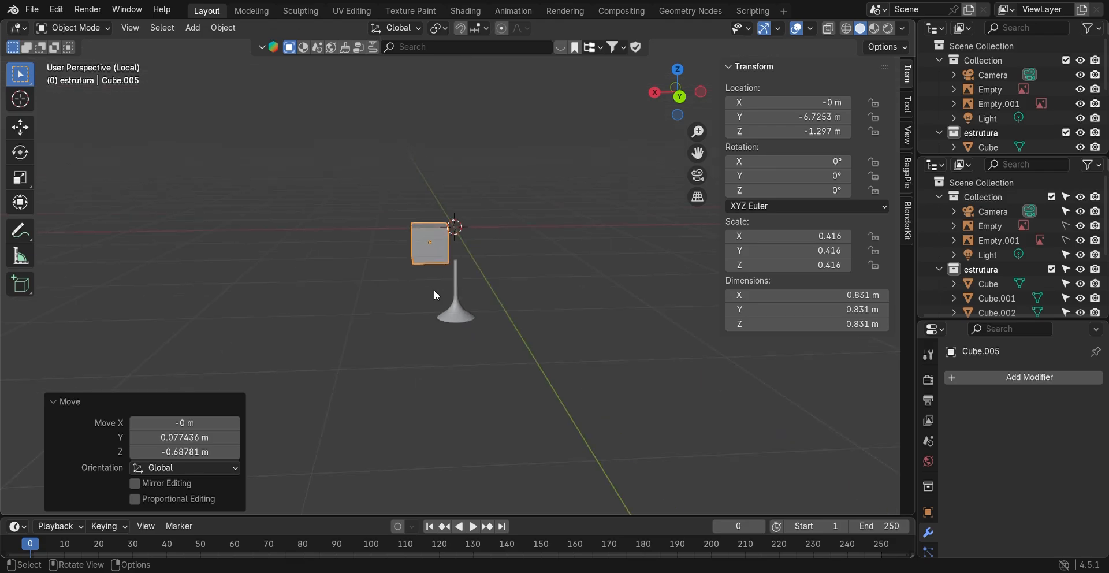
{"action": "key", "text": "s"}
{"action": "key", "text": "x"}
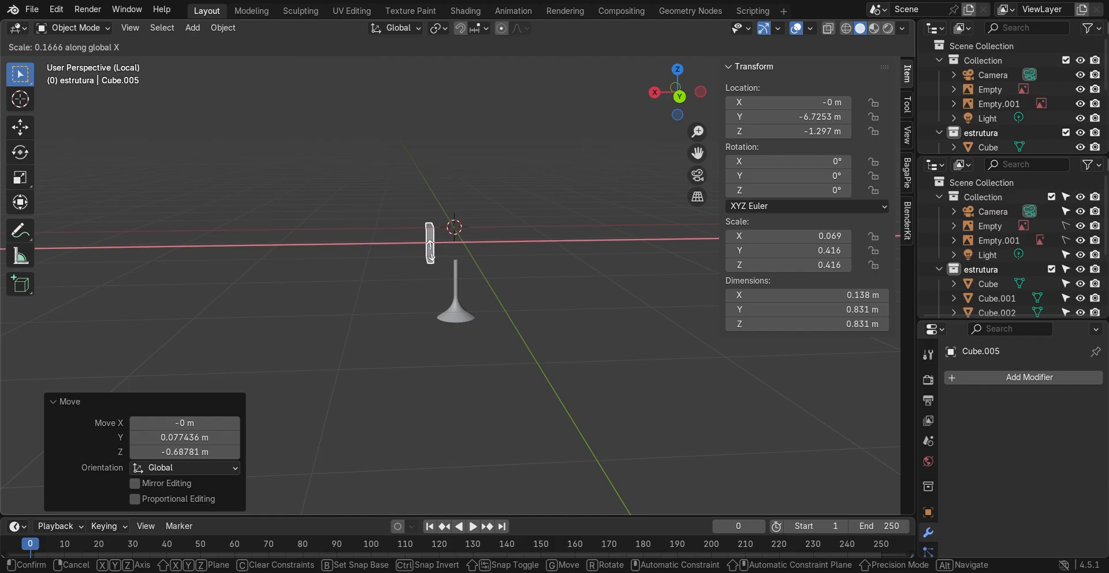
{"action": "left_click", "coordinate": [431, 247]}
{"action": "middle_click_drag", "start_coordinate": [431, 247], "coordinate": [575, 258]}
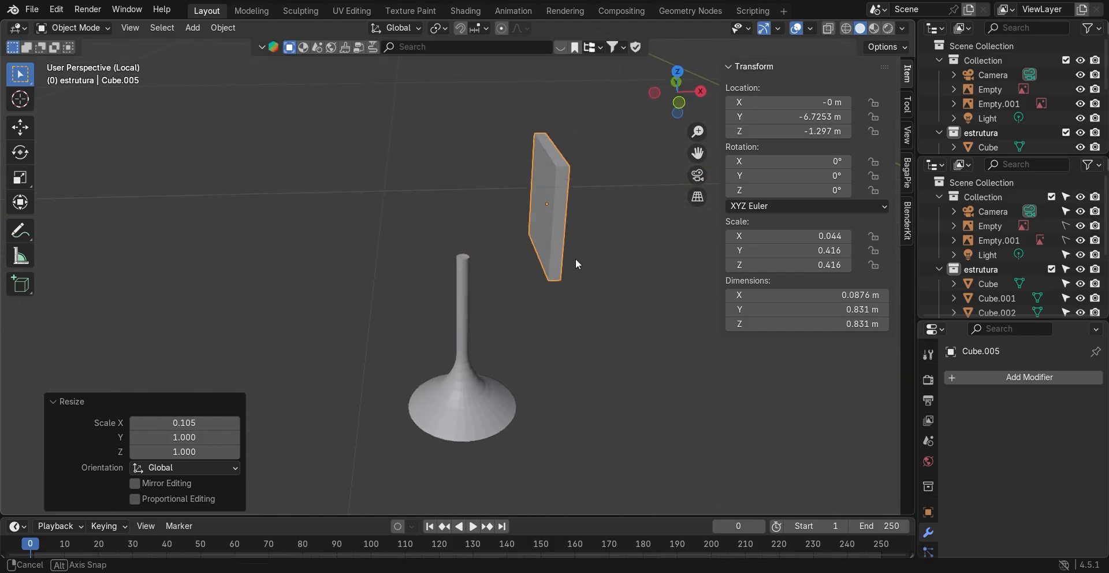
- Add one horizontal loop cut to the backrest panel and slide it down by about 0.70, close to the lower edge
{"action": "key", "text": "Tab"}
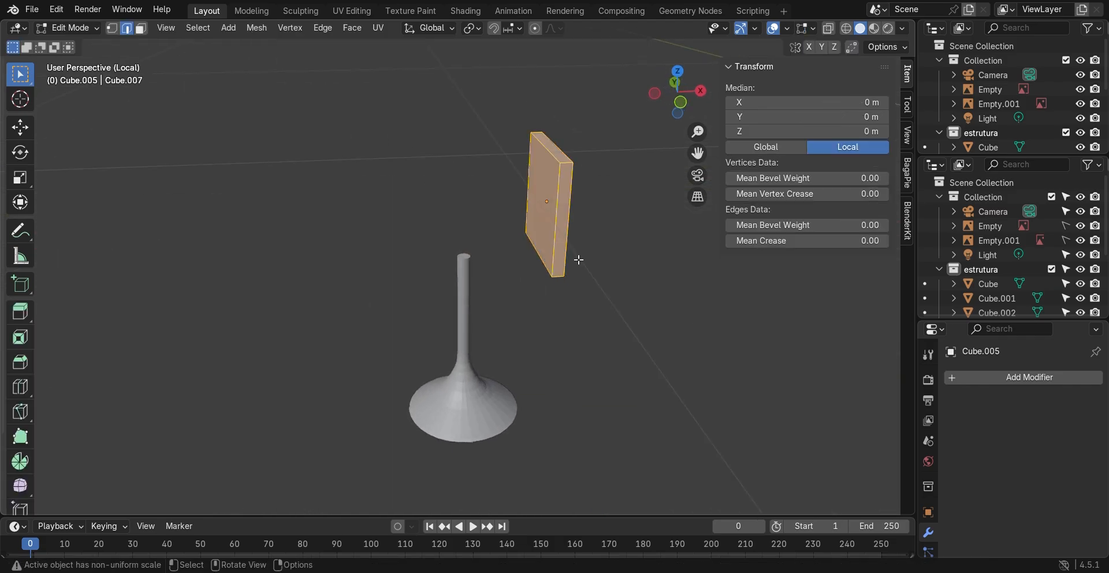
{"action": "left_click", "coordinate": [540, 259]}
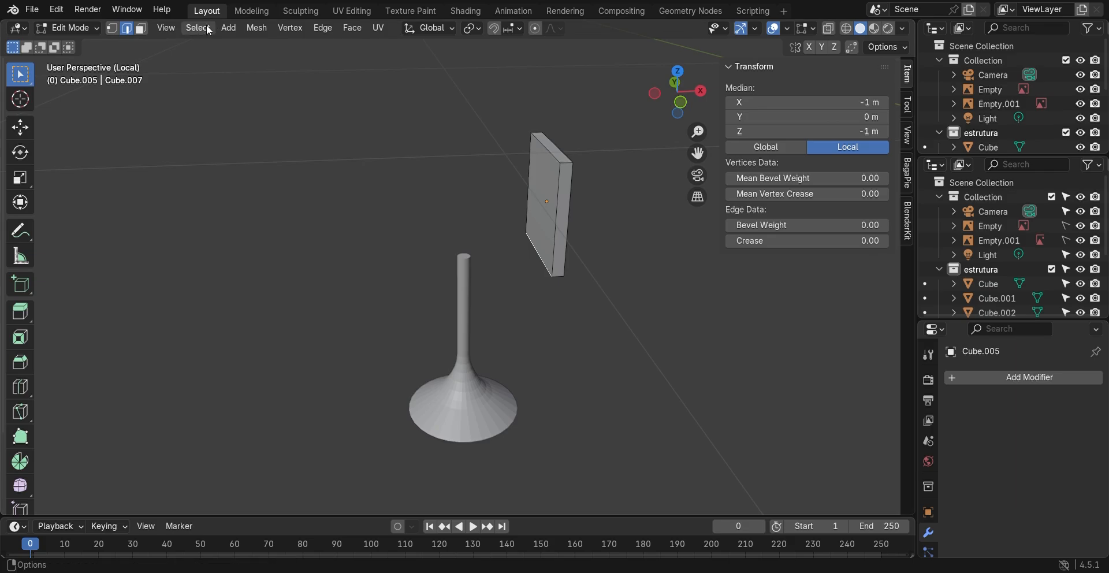
{"action": "key", "text": "ctrl+r"}
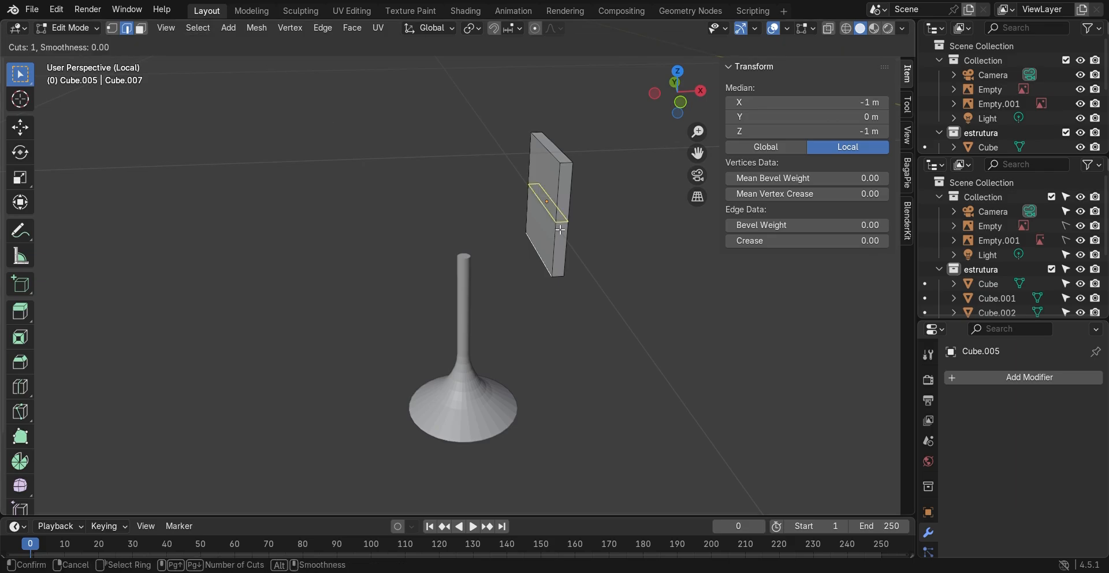
{"action": "scroll", "coordinate": [552, 217], "scroll_direction": "up", "scroll_amount": 2}
{"action": "scroll", "coordinate": [553, 219], "scroll_direction": "up", "scroll_amount": 1}
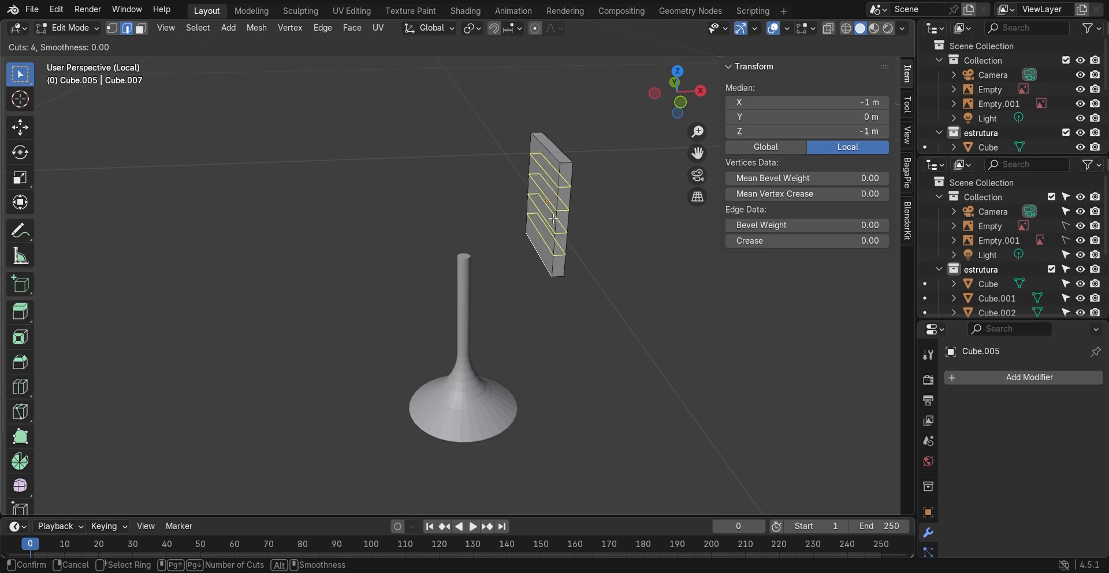
{"action": "scroll", "coordinate": [553, 218], "scroll_direction": "up", "scroll_amount": 3}
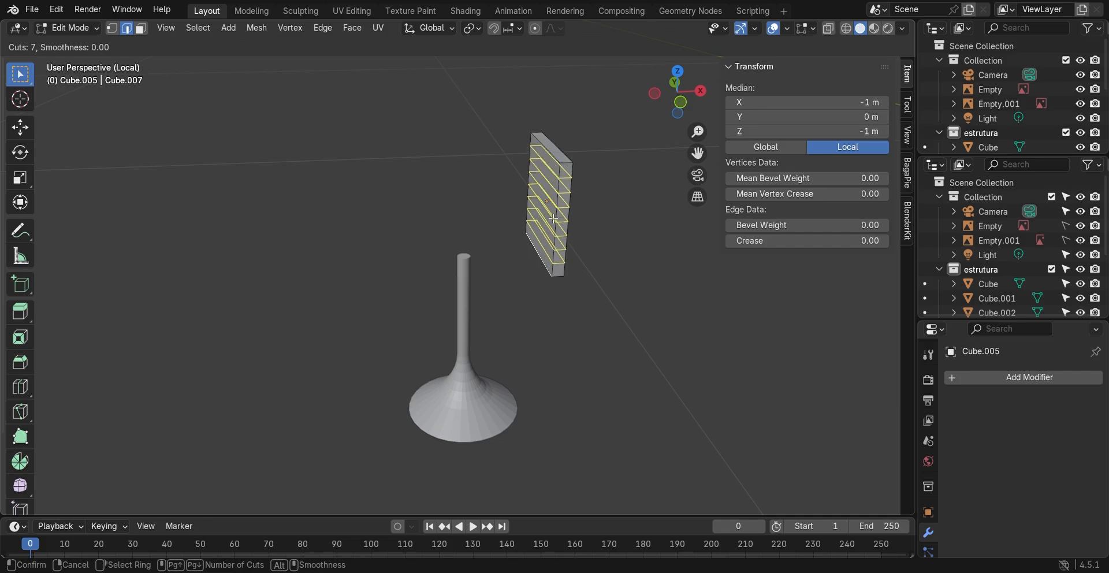
{"action": "scroll", "coordinate": [553, 220], "scroll_direction": "down", "scroll_amount": 6}
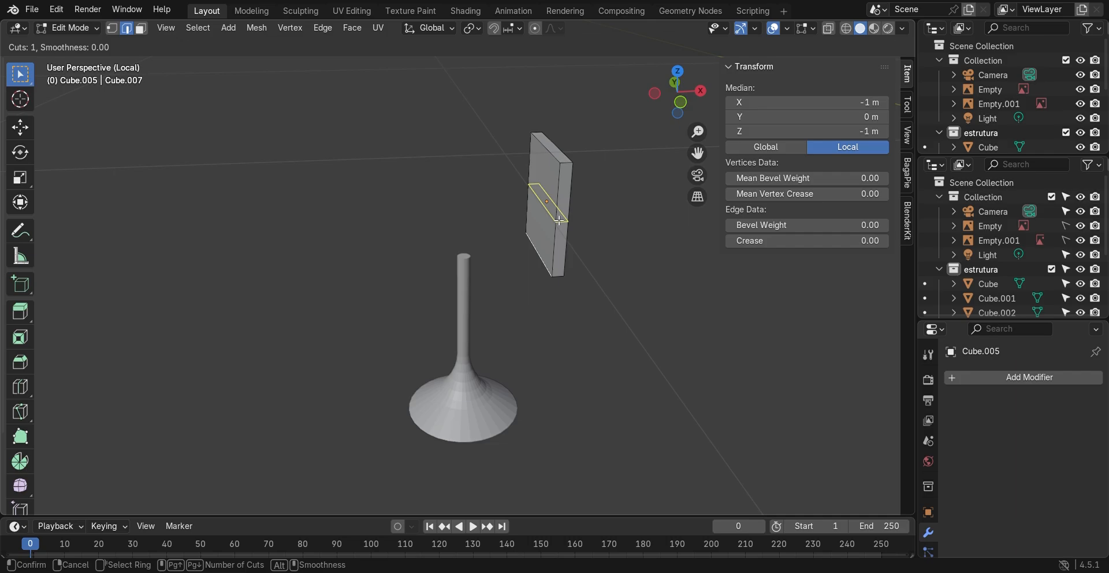
{"action": "scroll", "coordinate": [557, 222], "scroll_direction": "up", "scroll_amount": 5}
{"action": "scroll", "coordinate": [557, 222], "scroll_direction": "down", "scroll_amount": 5}
{"action": "scroll", "coordinate": [546, 185], "scroll_direction": "up", "scroll_amount": 5}
{"action": "scroll", "coordinate": [557, 202], "scroll_direction": "down", "scroll_amount": 5}
{"action": "left_click", "coordinate": [560, 225]}
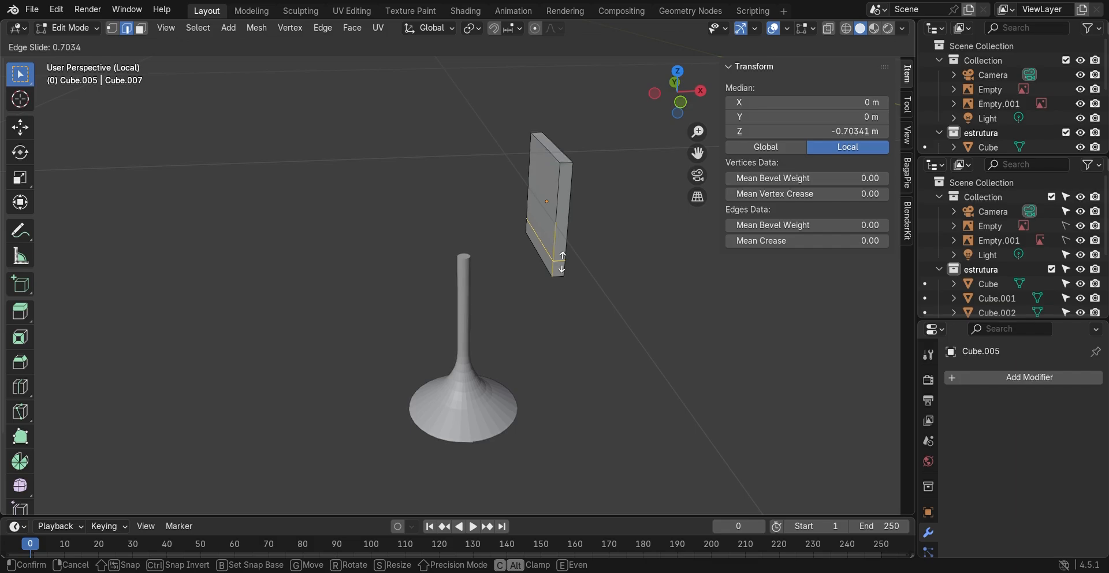
{"action": "left_click", "coordinate": [562, 263]}
- Extrude the narrow lower face of the backrest panel about 0.733 m outward over the pole to form the seat
{"action": "middle_click_drag", "start_coordinate": [562, 263], "coordinate": [462, 222]}
{"action": "key", "text": "Tab"}
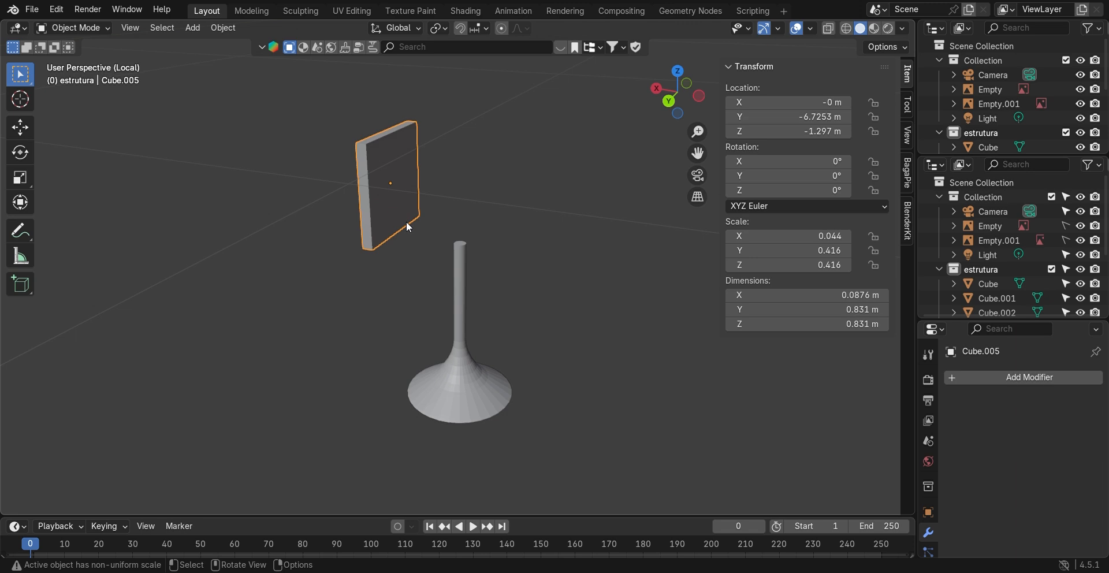
{"action": "key", "text": "Tab"}
{"action": "left_click", "coordinate": [143, 29]}
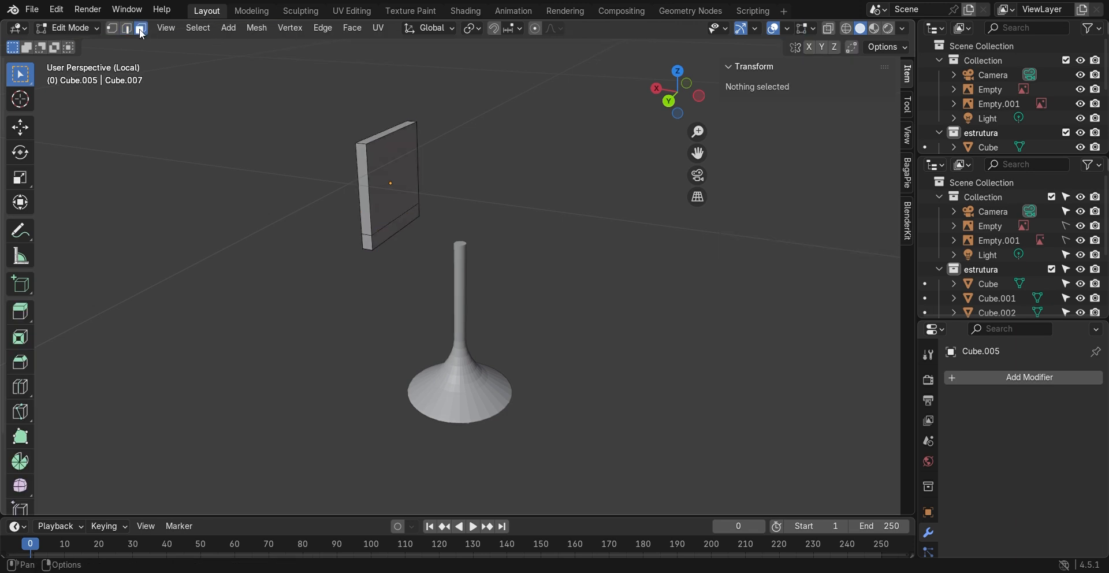
{"action": "left_click", "coordinate": [390, 237]}
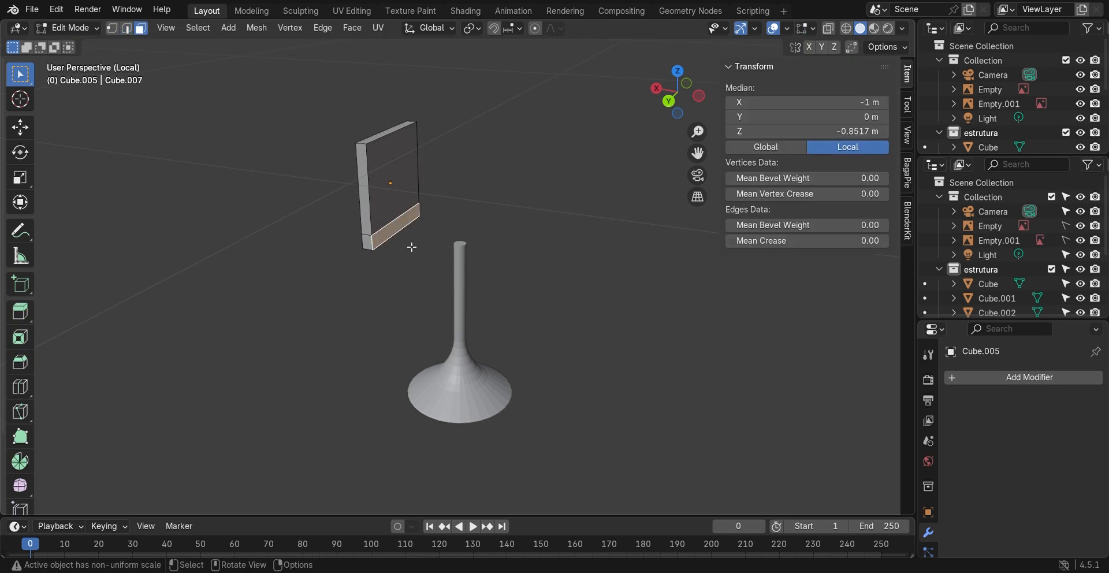
{"action": "key", "text": "e"}
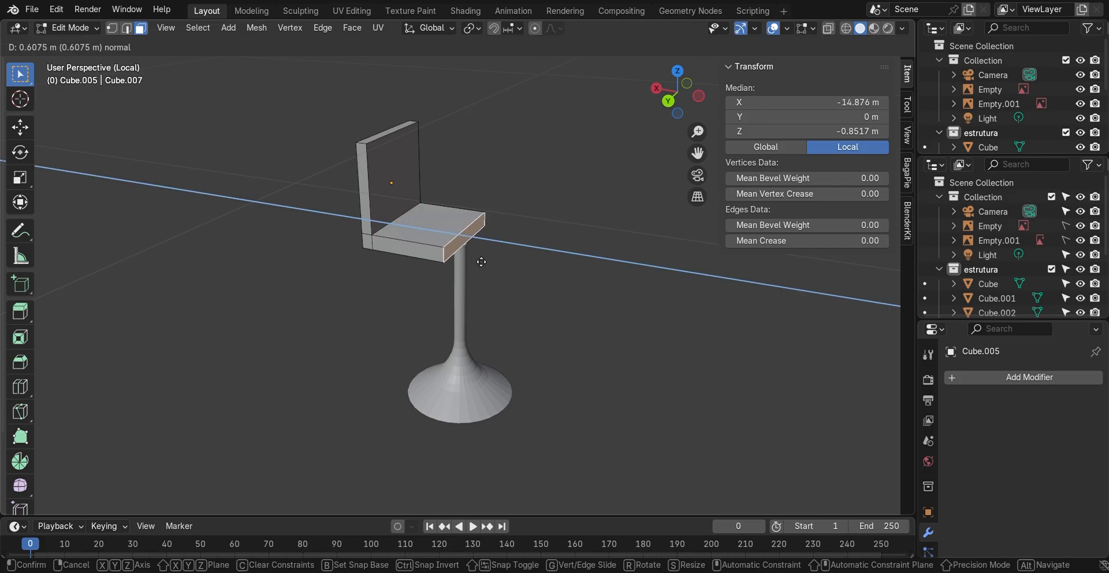
{"action": "left_click", "coordinate": [491, 263]}
{"action": "mouse_move", "coordinate": [492, 262]}
{"action": "middle_mouse_down"}
{"action": "mouse_move", "coordinate": [349, 221]}
{"action": "mouse_move", "coordinate": [492, 243]}
{"action": "mouse_move", "coordinate": [361, 223]}
{"action": "mouse_move", "coordinate": [501, 270]}
{"action": "middle_mouse_up"}
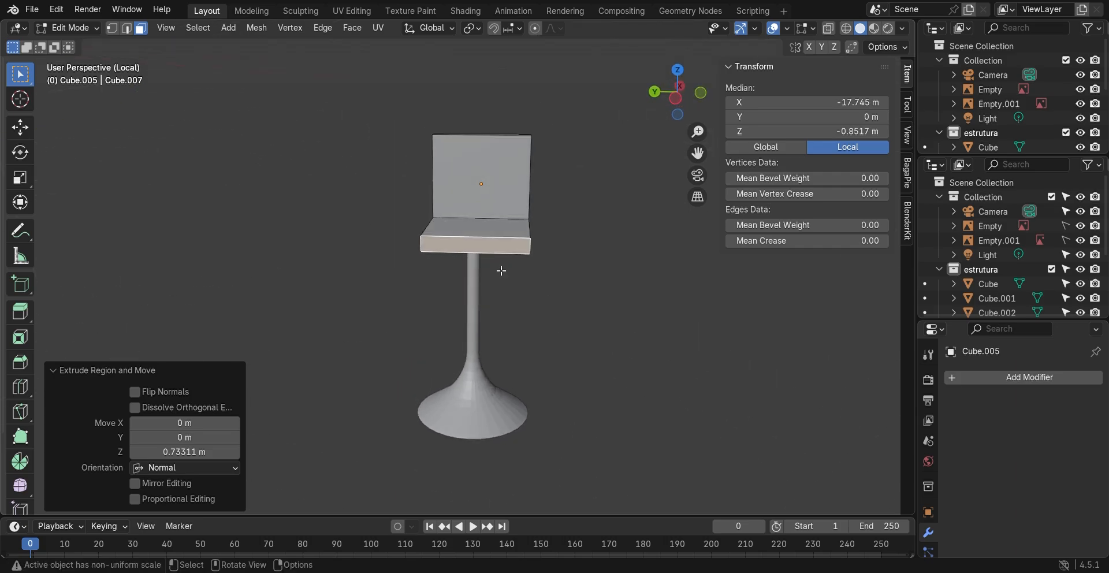
- Add two horizontal loop cuts across the backrest above the seat and slide them down by a factor of about 0.112
{"action": "middle_click_drag", "start_coordinate": [450, 241], "coordinate": [466, 262]}
{"action": "left_click", "coordinate": [431, 244]}
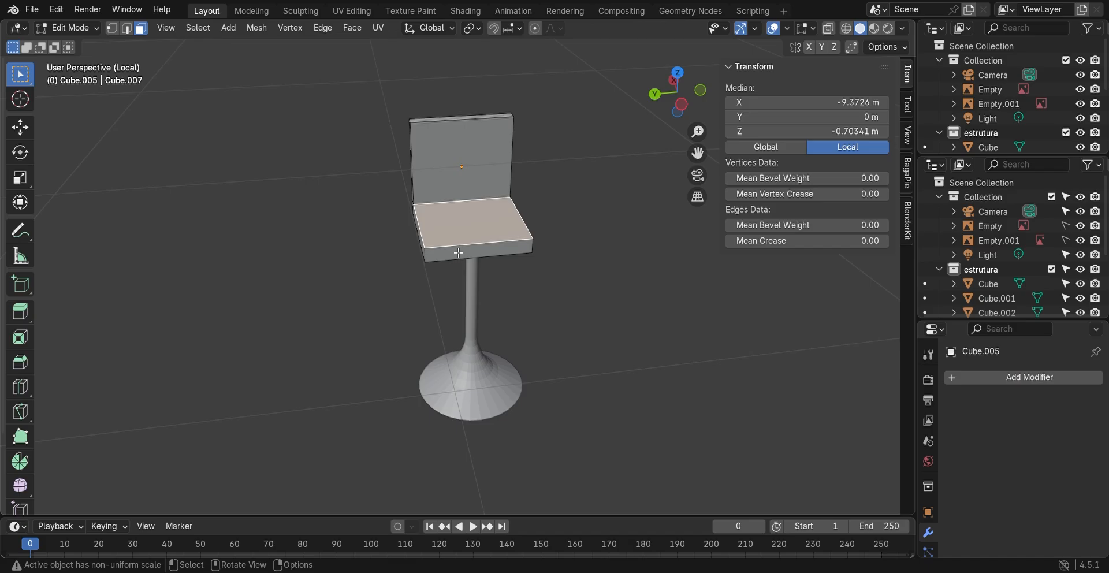
{"action": "middle_click_drag", "start_coordinate": [529, 228], "coordinate": [465, 208]}
{"action": "left_click", "coordinate": [408, 185]}
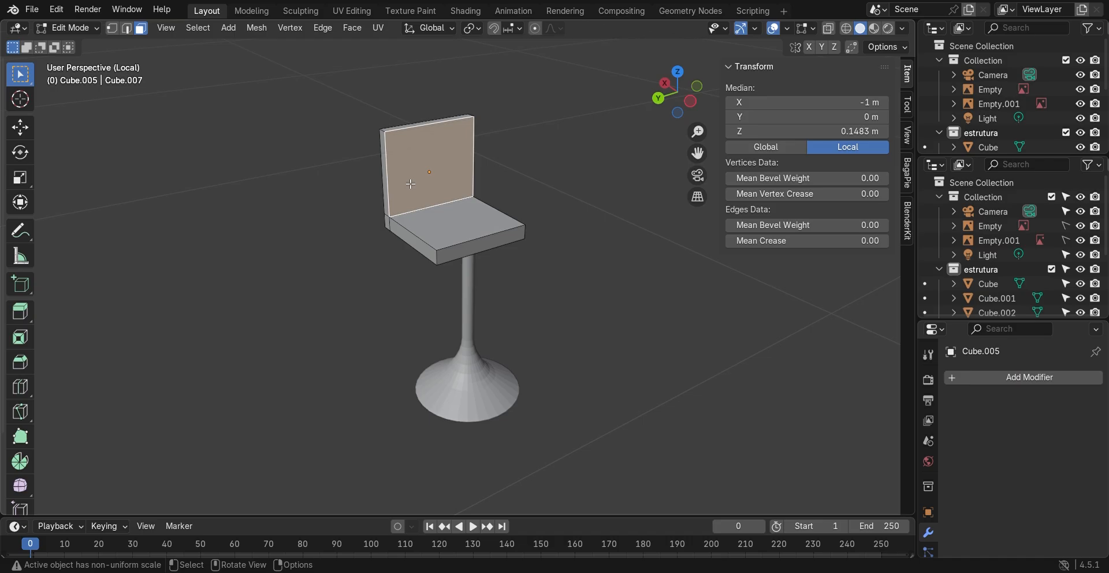
{"action": "key", "text": "ctrl+r"}
{"action": "scroll", "coordinate": [412, 184], "scroll_direction": "up", "scroll_amount": 1}
{"action": "left_click", "coordinate": [411, 186]}
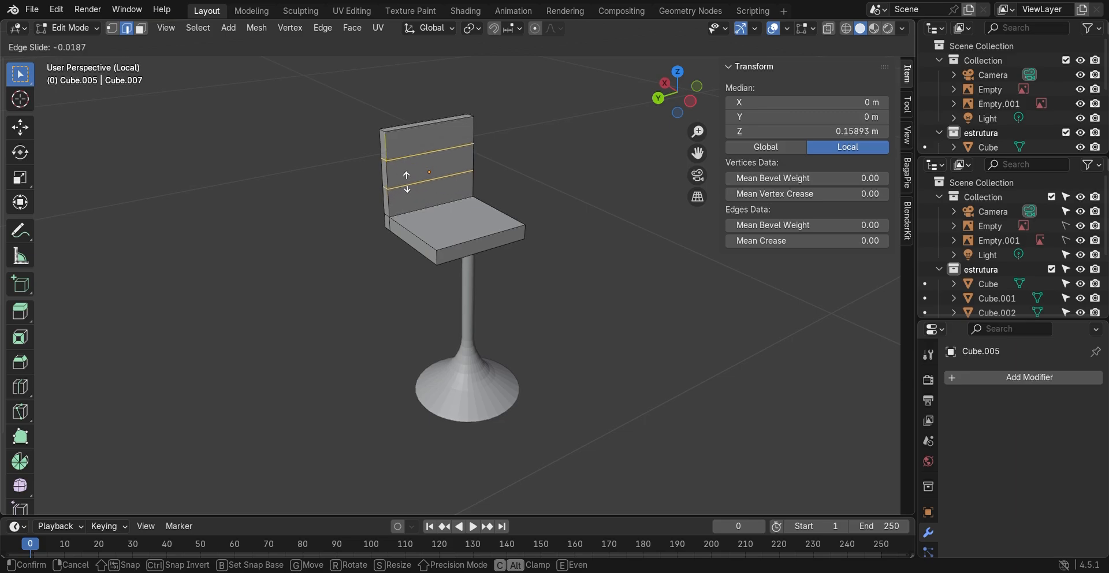
{"action": "left_click", "coordinate": [409, 190]}
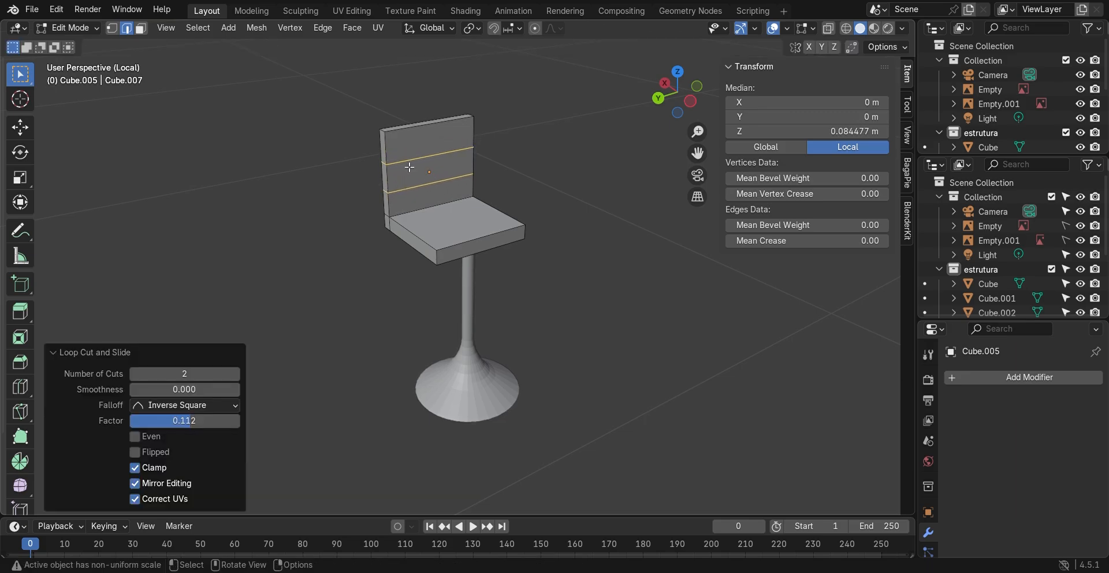
- Lower the upper of the two horizontal backrest cuts by about 0.149 m along Z, close to the cut below
{"action": "left_click", "coordinate": [410, 165]}
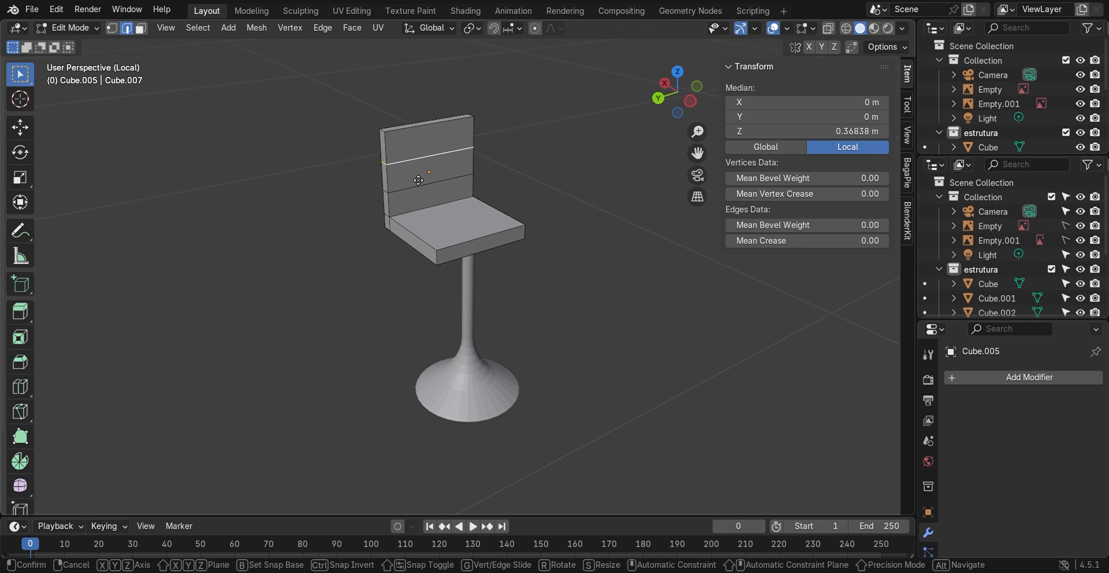
{"action": "key", "text": "g"}
{"action": "key", "text": "z"}
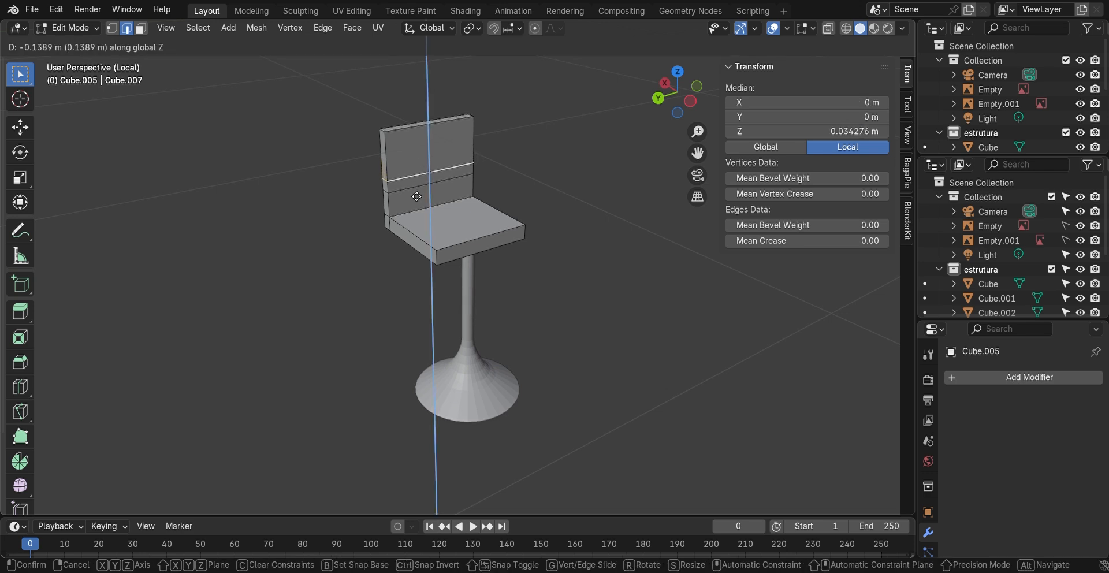
{"action": "left_click", "coordinate": [415, 196]}
- Add two lengthwise loop cuts running down the backrest and along the seat
{"action": "middle_click_drag", "start_coordinate": [494, 195], "coordinate": [379, 202]}
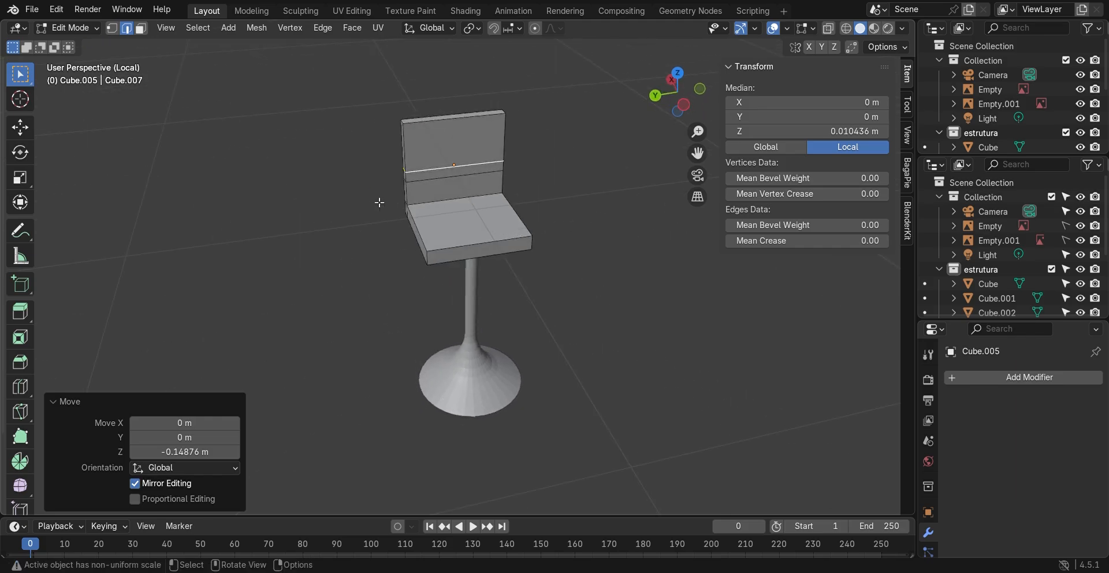
{"action": "key", "text": "ctrl+r"}
{"action": "scroll", "coordinate": [472, 182], "scroll_direction": "up", "scroll_amount": 1}
{"action": "left_click", "coordinate": [472, 183]}
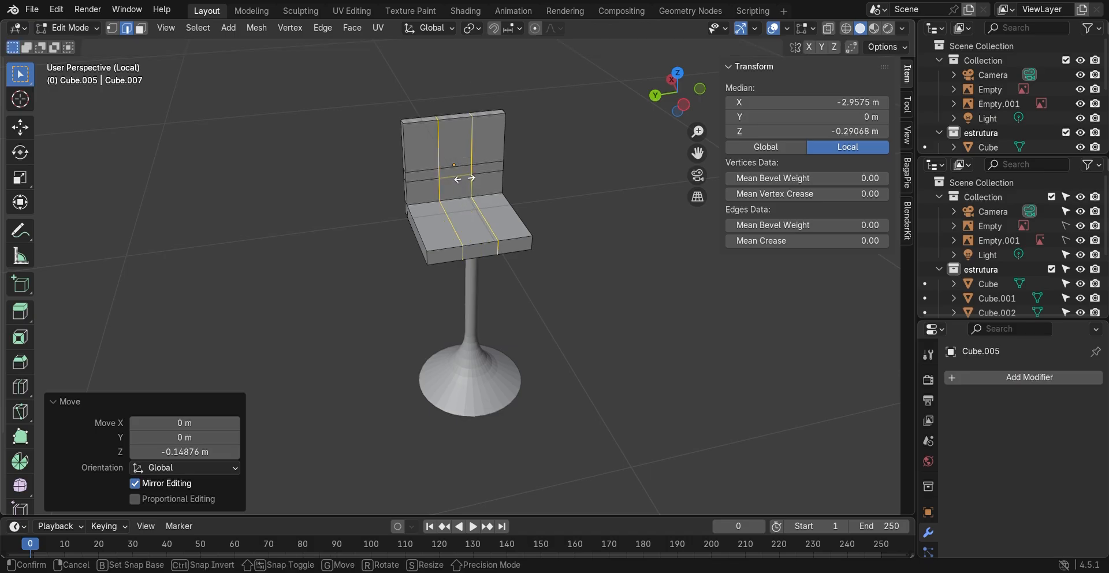
{"action": "left_click", "coordinate": [468, 183]}
{"action": "left_click", "coordinate": [608, 239]}
- Move the lengthwise loop on the positive Y side about 0.185 m along Y toward the outer side edge
{"action": "scroll", "coordinate": [441, 181], "scroll_direction": "up", "scroll_amount": 5}
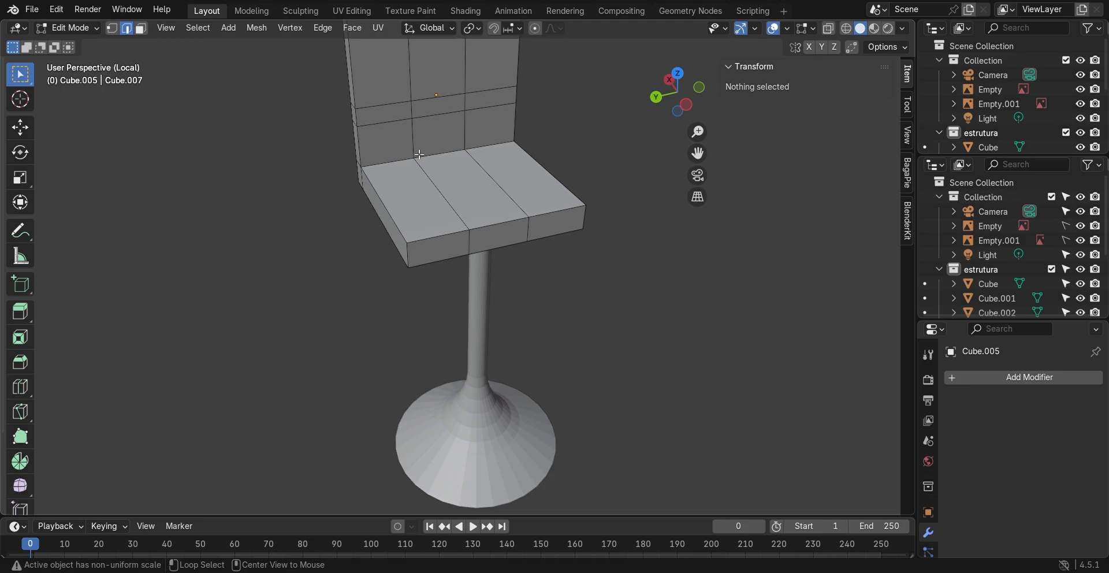
{"action": "left_click", "coordinate": [418, 149], "text": "alt"}
{"action": "scroll", "coordinate": [424, 162], "scroll_direction": "down", "scroll_amount": 3}
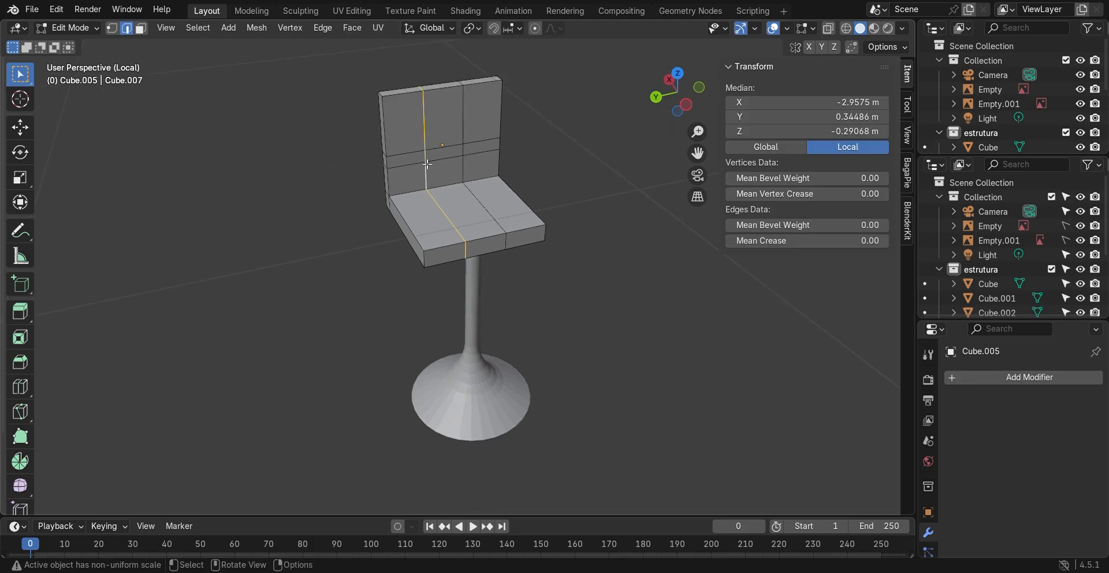
{"action": "scroll", "coordinate": [428, 164], "scroll_direction": "down", "scroll_amount": 3}
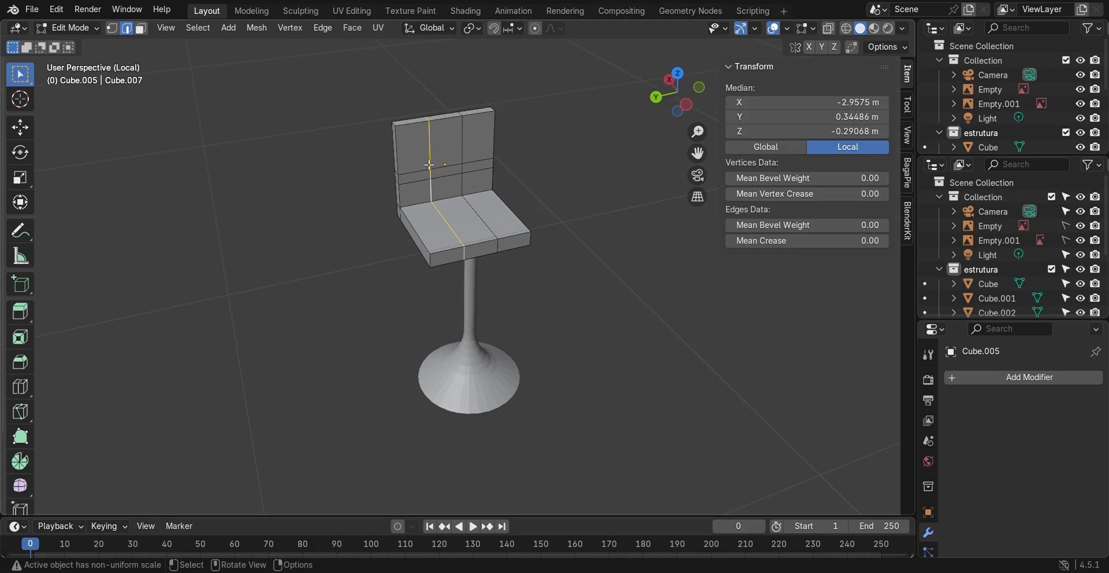
{"action": "key", "text": "g"}
{"action": "key", "text": "y"}
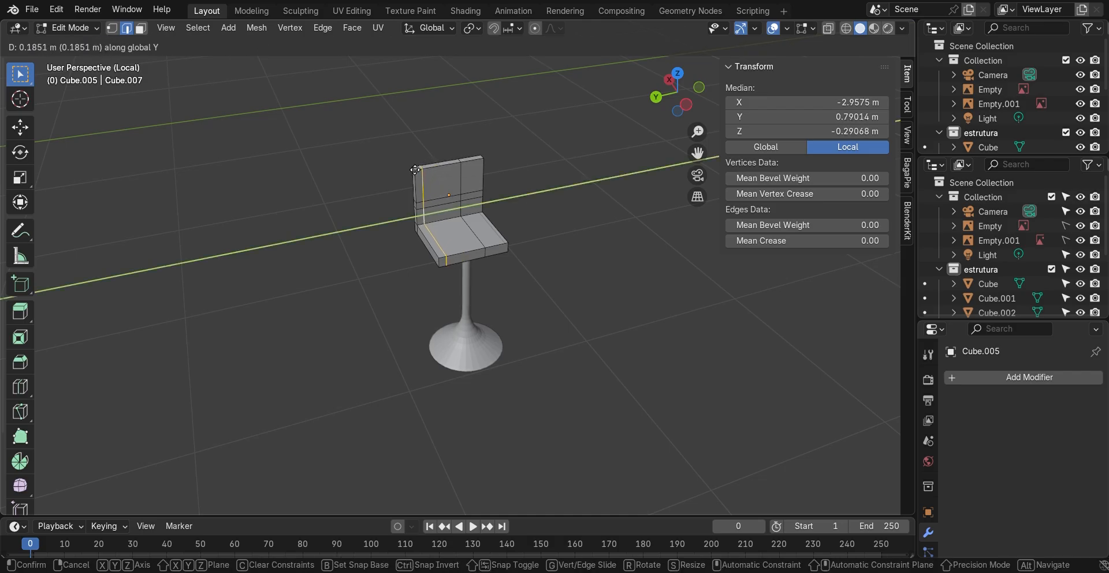
{"action": "left_click", "coordinate": [414, 168]}
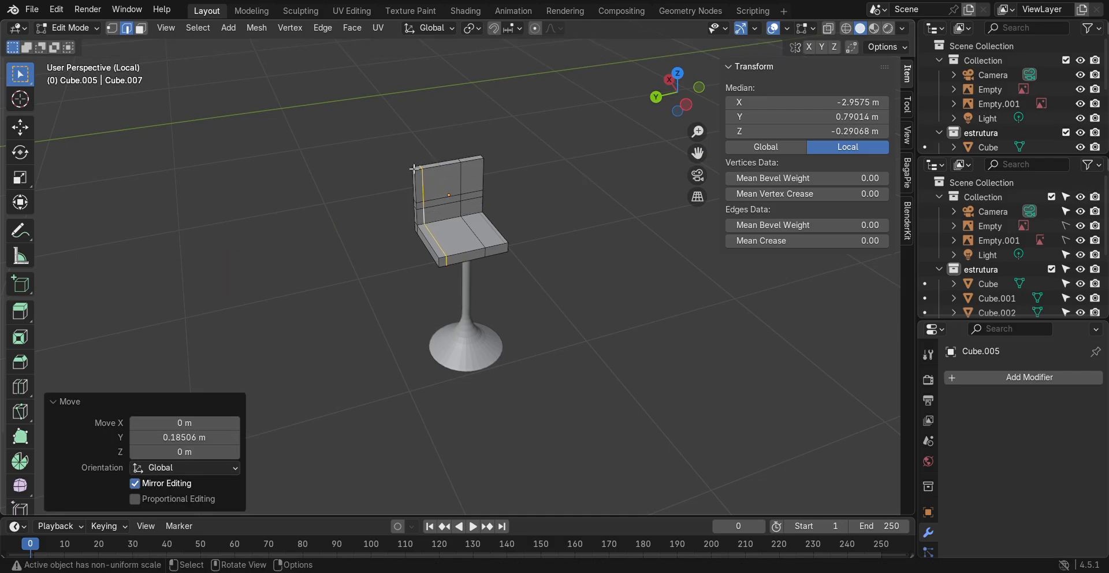
- Move the other lengthwise loop about -0.158 m along Y toward the opposite side edge
{"action": "left_click", "coordinate": [466, 207], "text": "alt"}
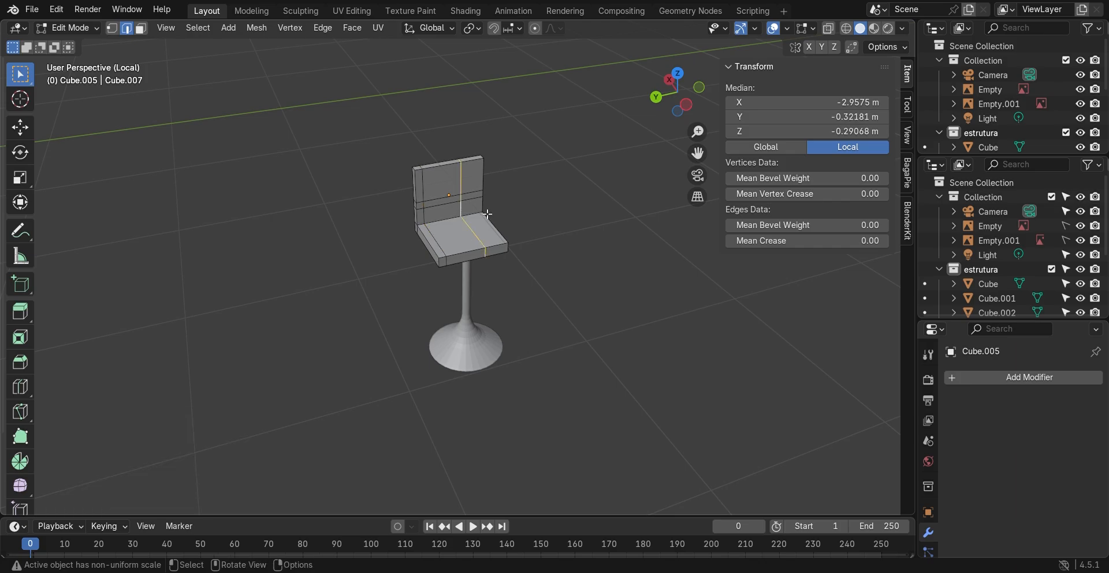
{"action": "key", "text": "g"}
{"action": "key", "text": "y"}
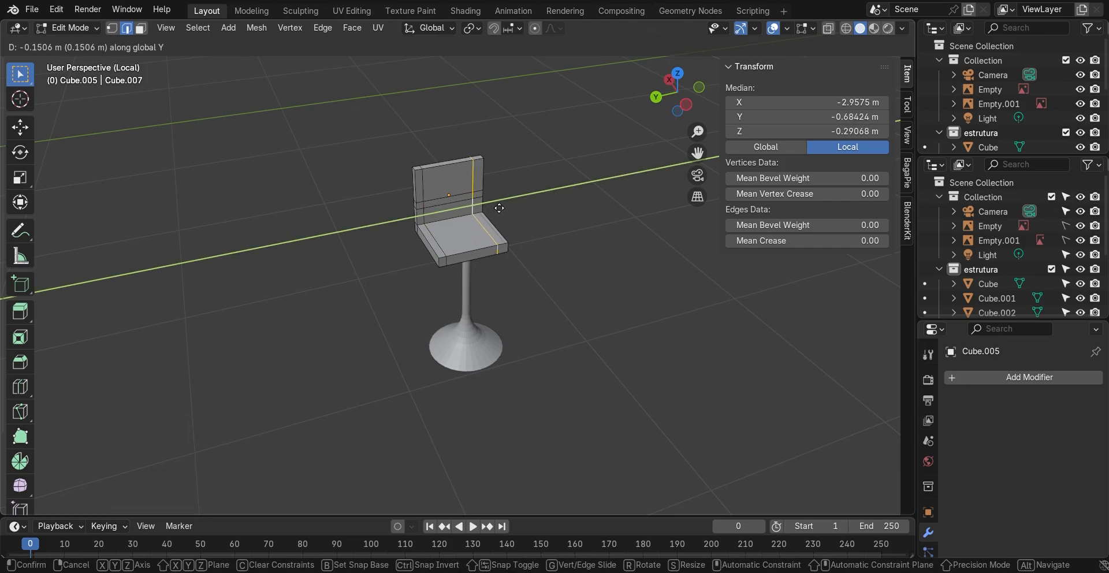
{"action": "left_click", "coordinate": [499, 208]}
{"action": "scroll", "coordinate": [496, 208], "scroll_direction": "up", "scroll_amount": 2}
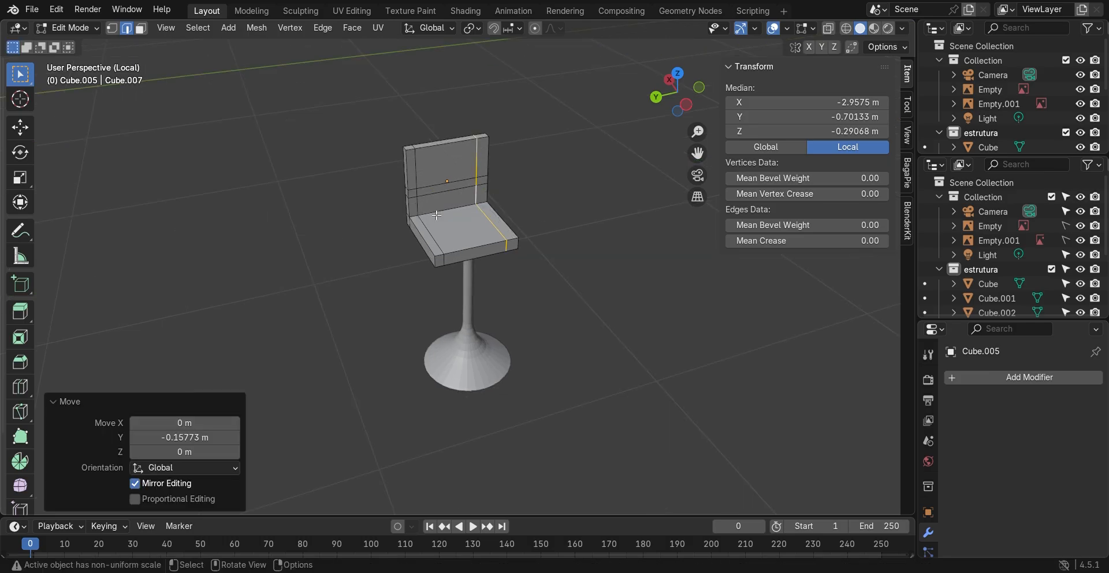
- Add one crosswise loop cut to the seat and slide it by about -0.686, close to the front edge
{"action": "left_click", "coordinate": [406, 184]}
{"action": "scroll", "coordinate": [425, 198], "scroll_direction": "up", "scroll_amount": 1}
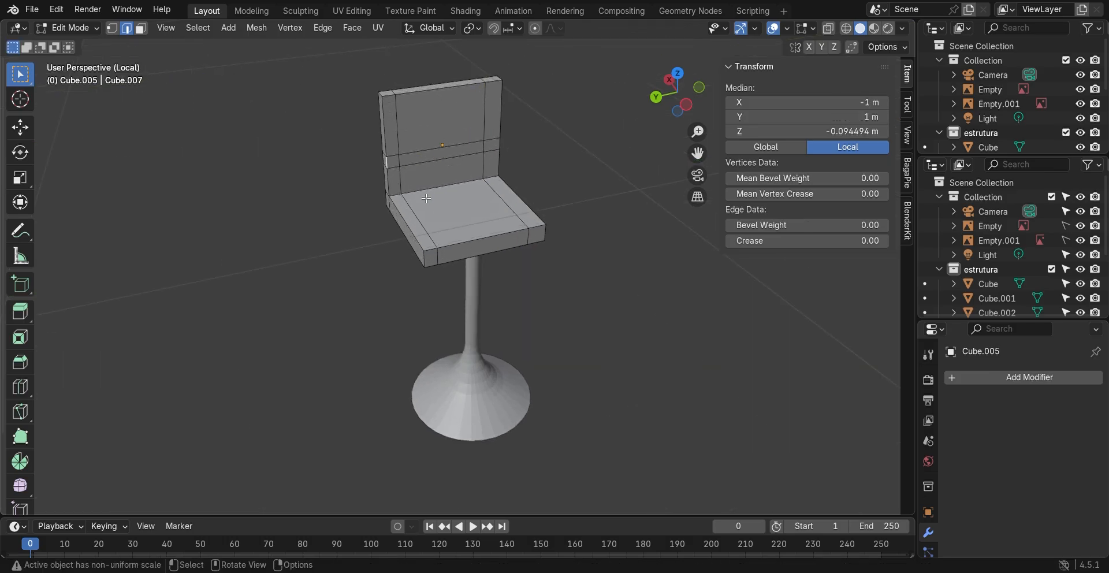
{"action": "middle_click_drag", "start_coordinate": [426, 198], "coordinate": [456, 225]}
{"action": "left_click", "coordinate": [428, 236]}
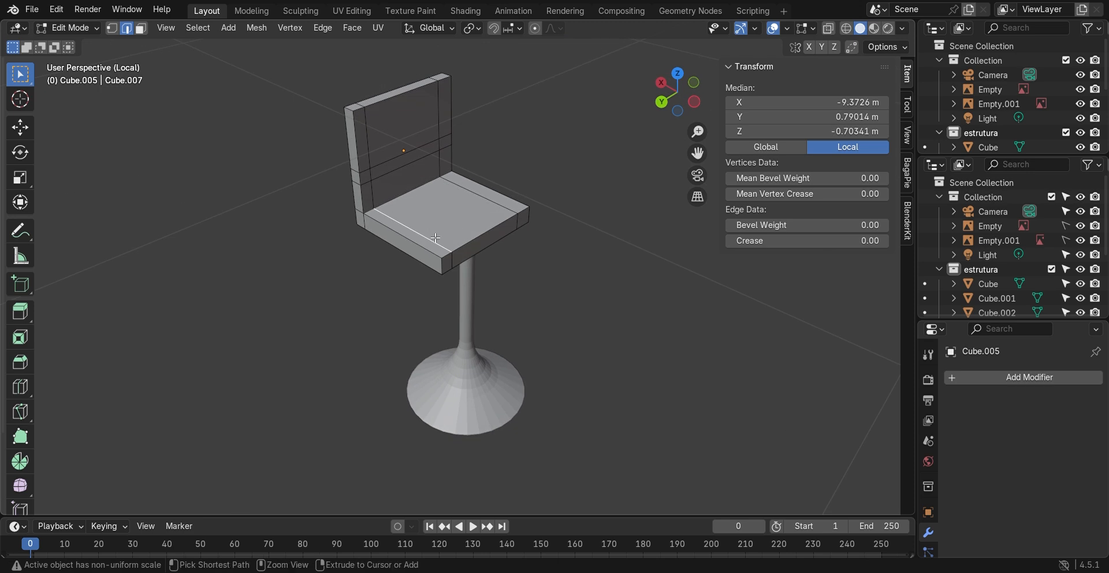
{"action": "key", "text": "ctrl+r"}
{"action": "left_click", "coordinate": [437, 239]}
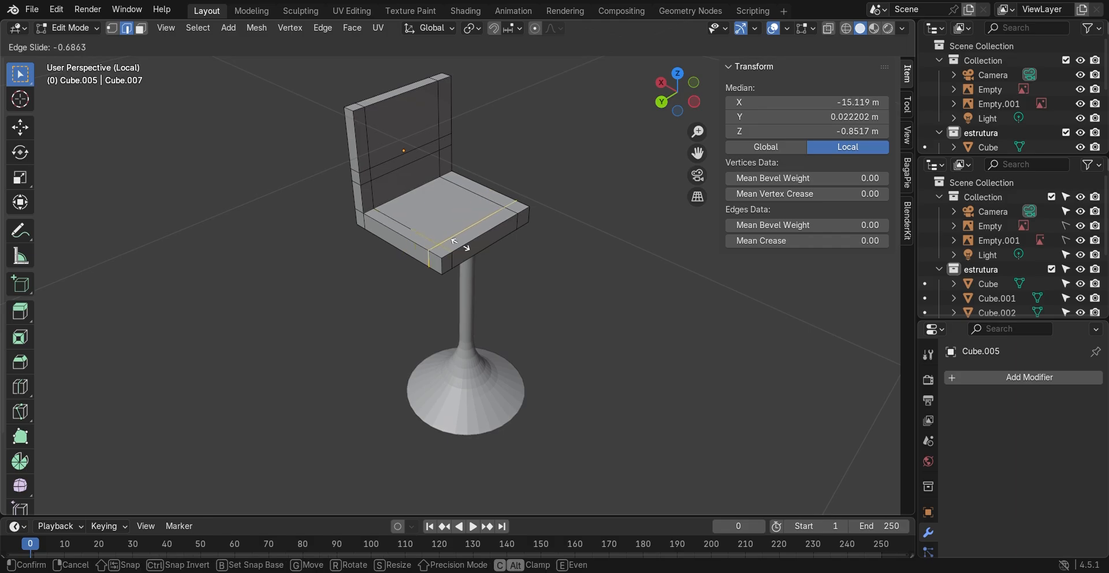
{"action": "left_click", "coordinate": [465, 249]}
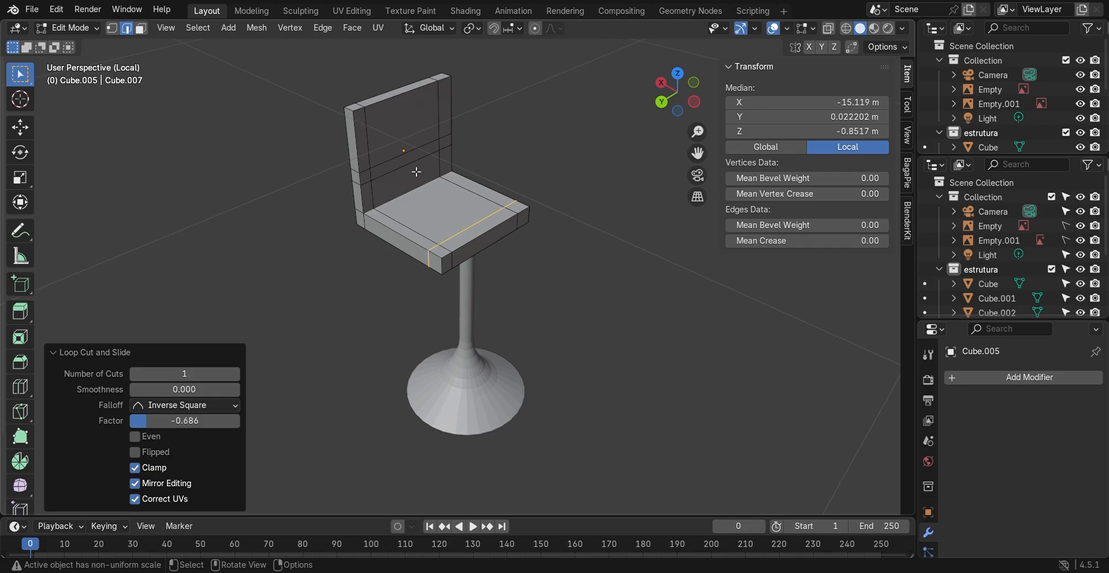
- Extrude the two small outer faces at mid-height of the backrest about 0.545 m forward to form armrests
{"action": "left_click", "coordinate": [141, 28]}
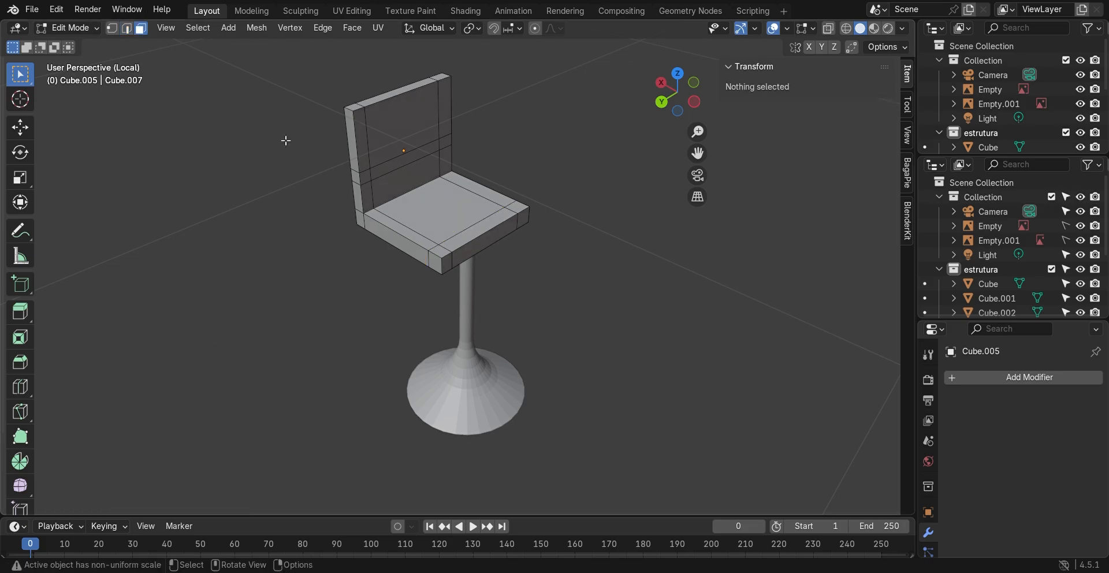
{"action": "left_click", "coordinate": [367, 179]}
{"action": "left_click", "coordinate": [443, 143], "text": "shift"}
{"action": "middle_click_drag", "start_coordinate": [397, 184], "coordinate": [402, 184]}
{"action": "key", "text": "e"}
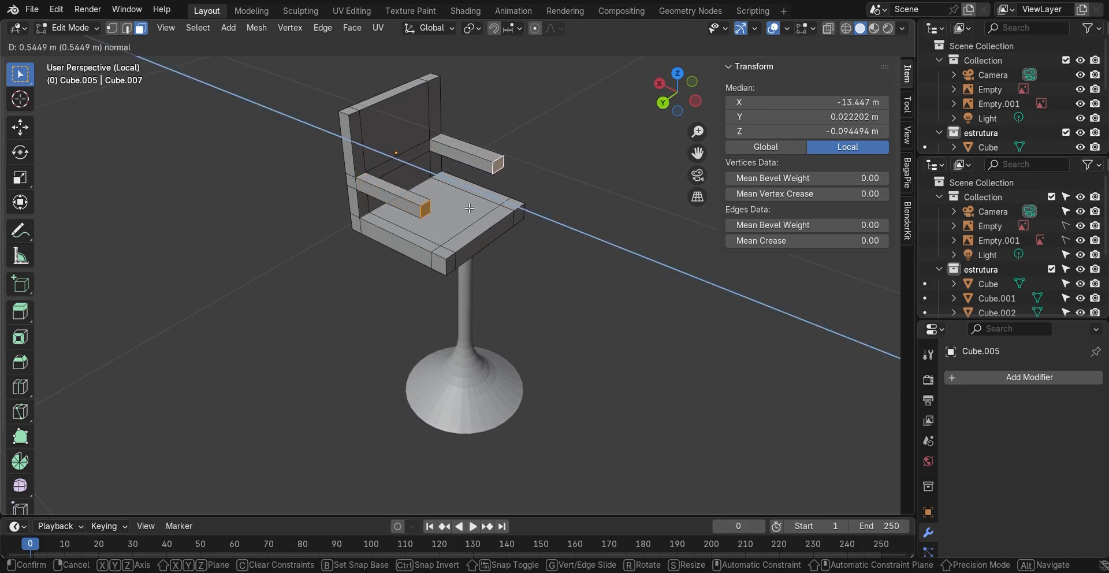
{"action": "left_click", "coordinate": [469, 207]}
- Extend both armrest ends with a 0.053 m extrusion and a second extrusion reaching close to the seat's front edge
{"action": "middle_click_drag", "start_coordinate": [632, 228], "coordinate": [641, 167]}
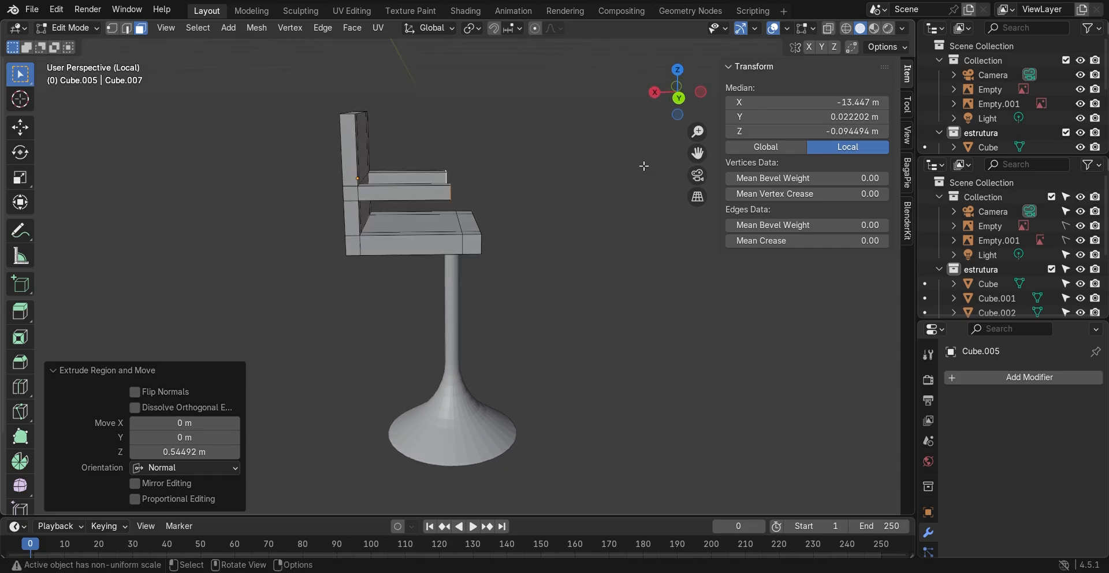
{"action": "key", "text": "e"}
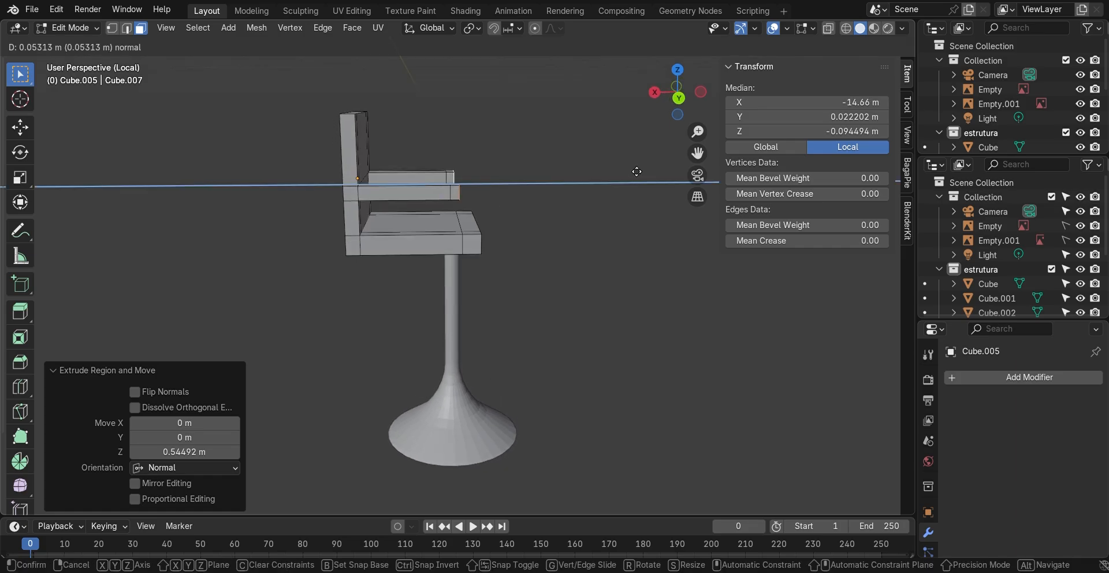
{"action": "left_click", "coordinate": [636, 172]}
{"action": "left_click", "coordinate": [680, 100]}
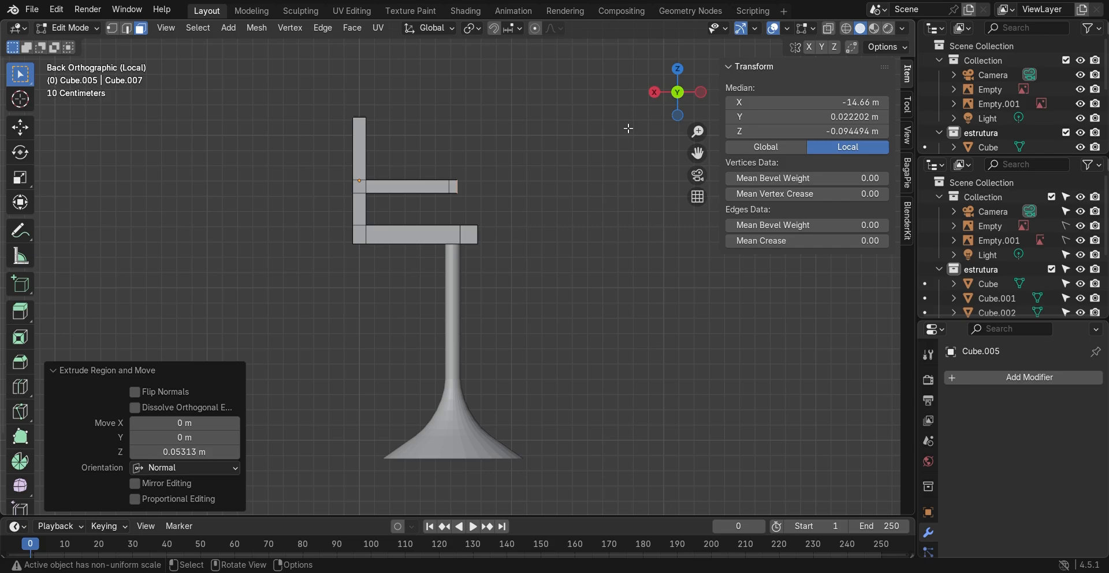
{"action": "scroll", "coordinate": [479, 176], "scroll_direction": "up", "scroll_amount": 4}
{"action": "middle_click_drag", "start_coordinate": [489, 174], "coordinate": [463, 231], "text": "shift"}
{"action": "key", "text": "e"}
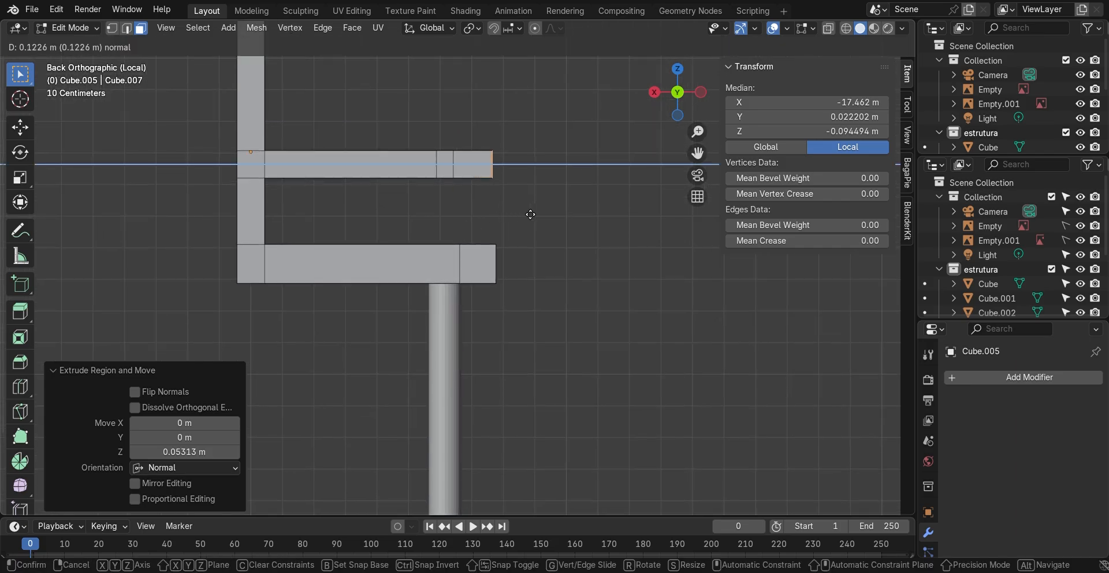
{"action": "left_click", "coordinate": [519, 217]}
- Bridge the underside face at the positive Y armrest's front end to the seat's corner face, forming a front support
{"action": "middle_click_drag", "start_coordinate": [525, 198], "coordinate": [472, 268]}
{"action": "left_click", "coordinate": [472, 156]}
{"action": "left_click", "coordinate": [458, 277], "text": "shift"}
{"action": "key", "text": "ctrl+f"}
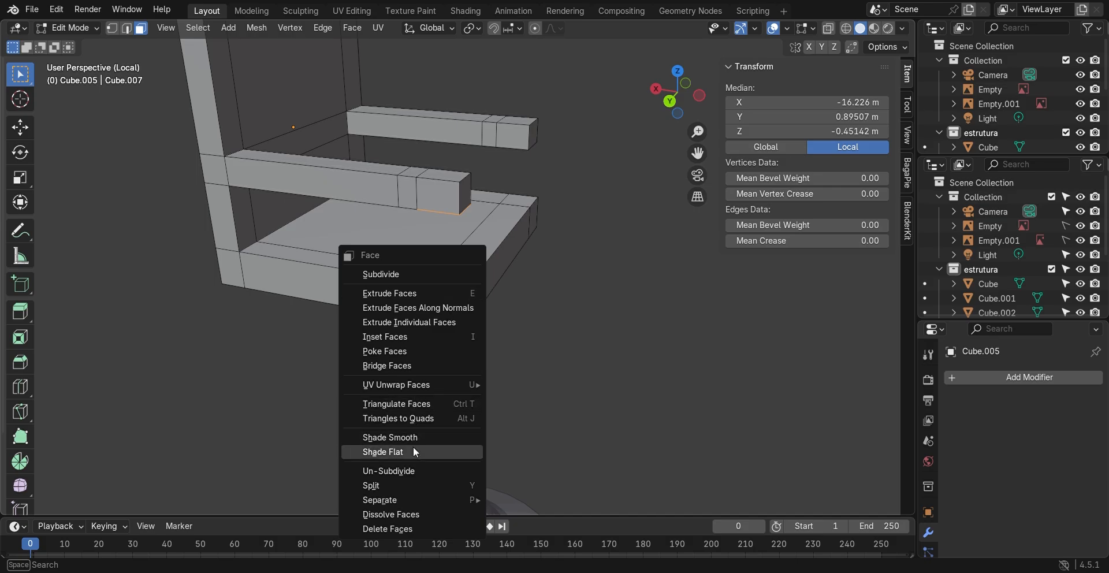
{"action": "left_click", "coordinate": [394, 366]}
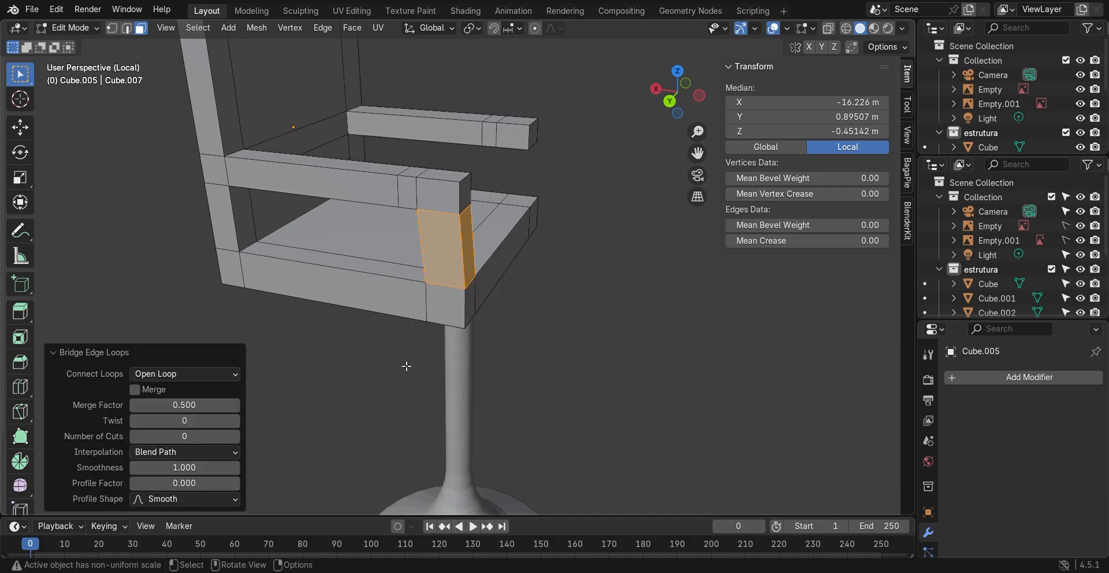
- Bridge the opposite armrest's front underside face to its seat corner face to form the matching support
{"action": "middle_click_drag", "start_coordinate": [549, 285], "coordinate": [611, 286]}
{"action": "left_click", "coordinate": [584, 139]}
{"action": "left_click", "coordinate": [610, 286], "text": "shift"}
{"action": "key", "text": "ctrl+f"}
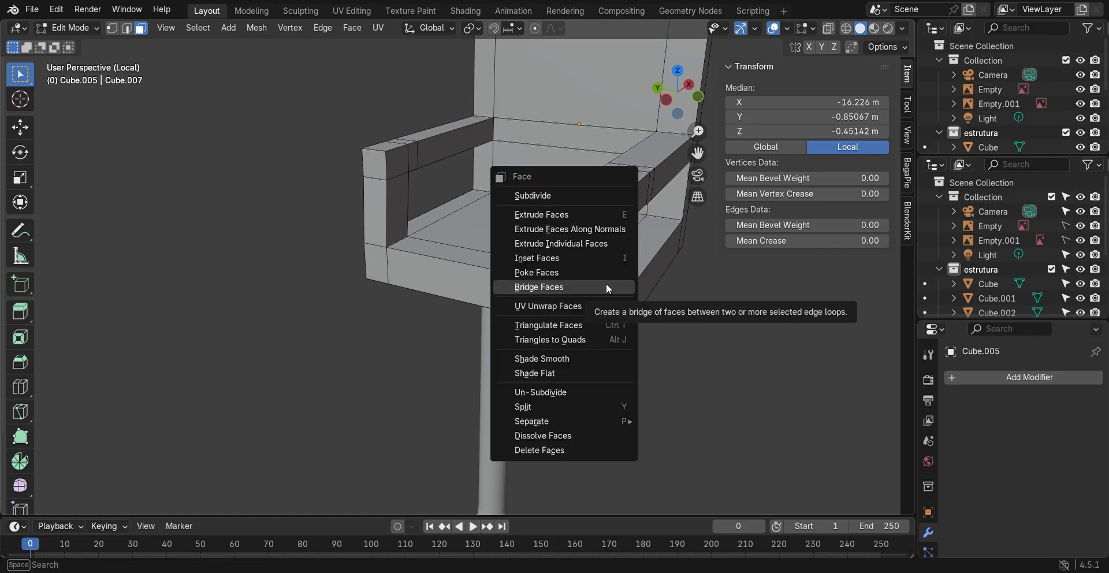
{"action": "left_click", "coordinate": [606, 287]}
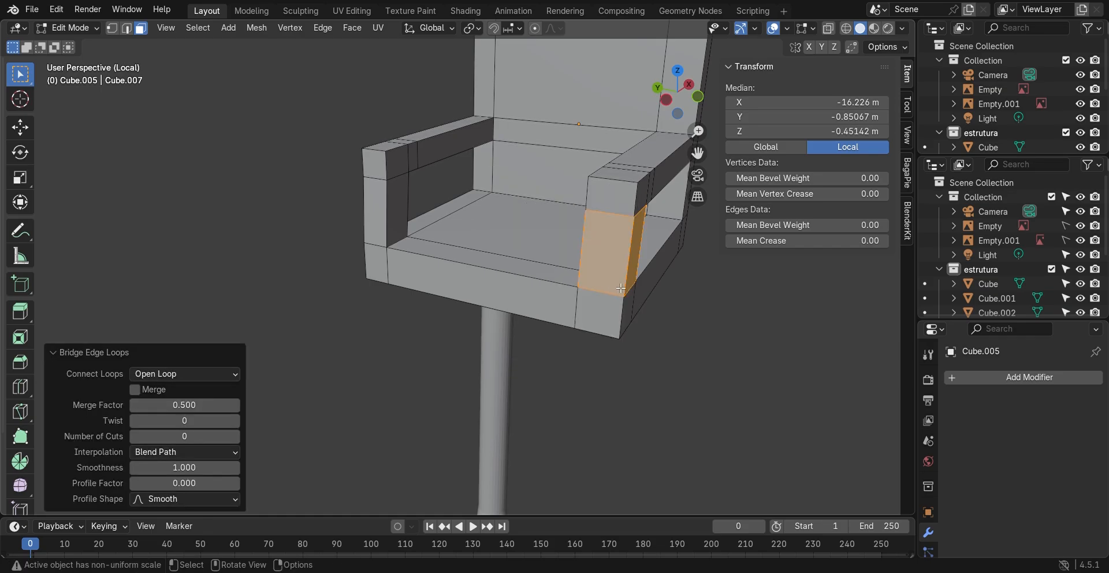
- Return to Object Mode and examine the seat, backrest and armrests from the front and the side
{"action": "key", "text": "Tab"}
{"action": "middle_click_drag", "start_coordinate": [364, 312], "coordinate": [510, 262]}
{"action": "middle_click_drag", "start_coordinate": [411, 238], "coordinate": [370, 193]}
{"action": "key", "text": "Tab"}
{"action": "key", "text": "Tab"}
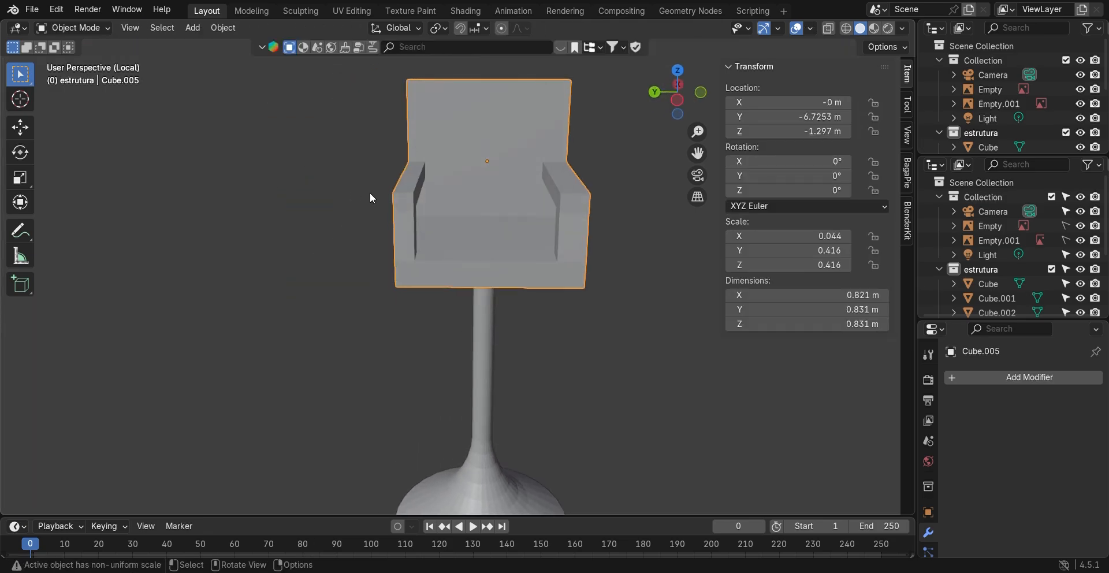
{"action": "left_click", "coordinate": [653, 190]}
{"action": "middle_click_drag", "start_coordinate": [524, 206], "coordinate": [302, 172]}
{"action": "left_click", "coordinate": [302, 172]}
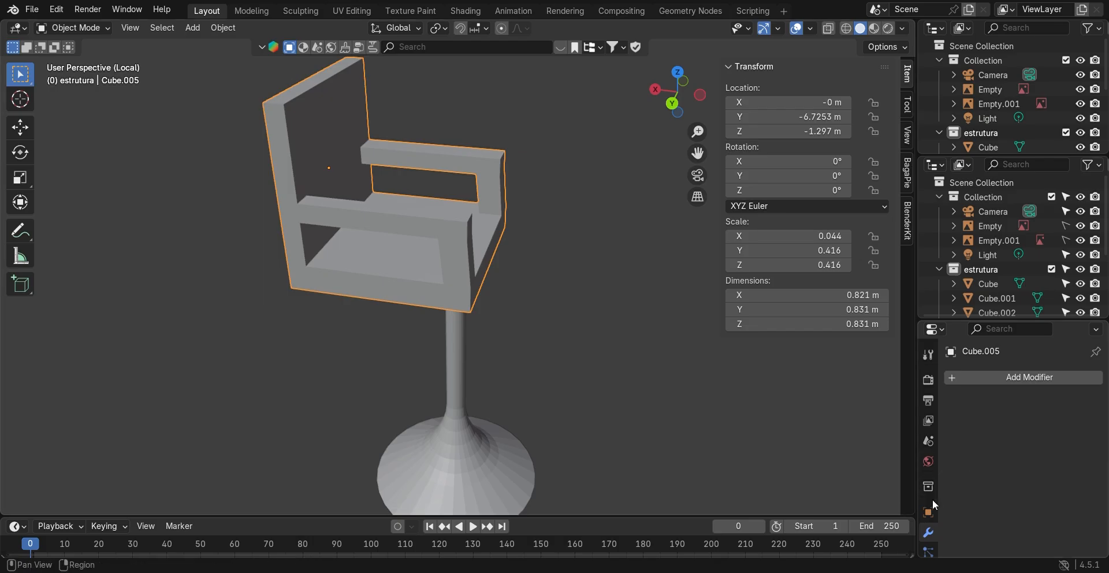
- Add a Bevel modifier to the seat and backrest object
{"action": "scroll", "coordinate": [930, 502], "scroll_direction": "down", "scroll_amount": 3}
{"action": "scroll", "coordinate": [929, 511], "scroll_direction": "down", "scroll_amount": 2}
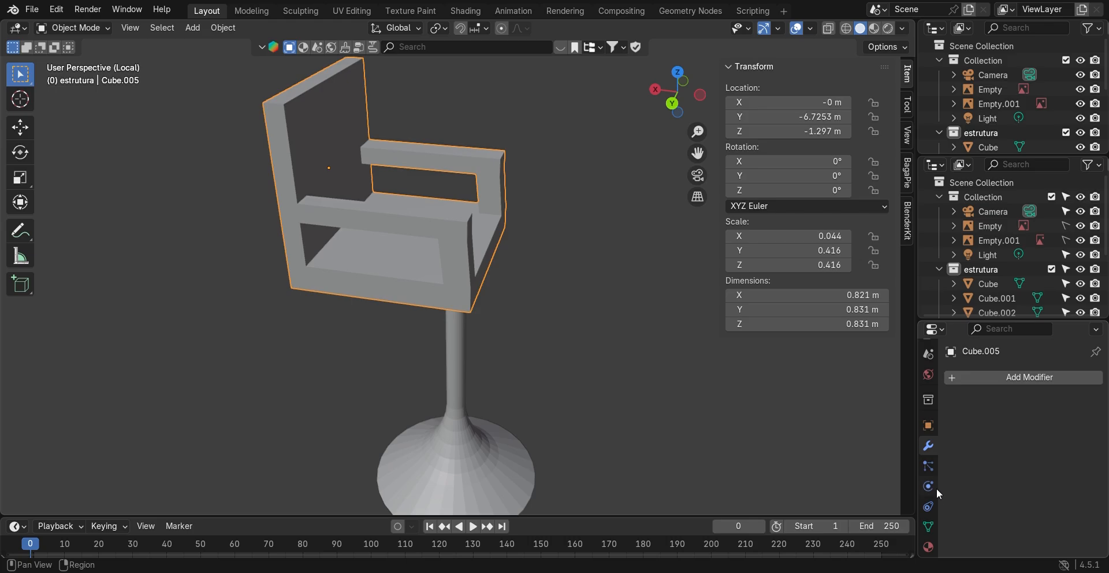
{"action": "left_click", "coordinate": [1004, 376]}
{"action": "mouse_move", "coordinate": [1004, 376]}
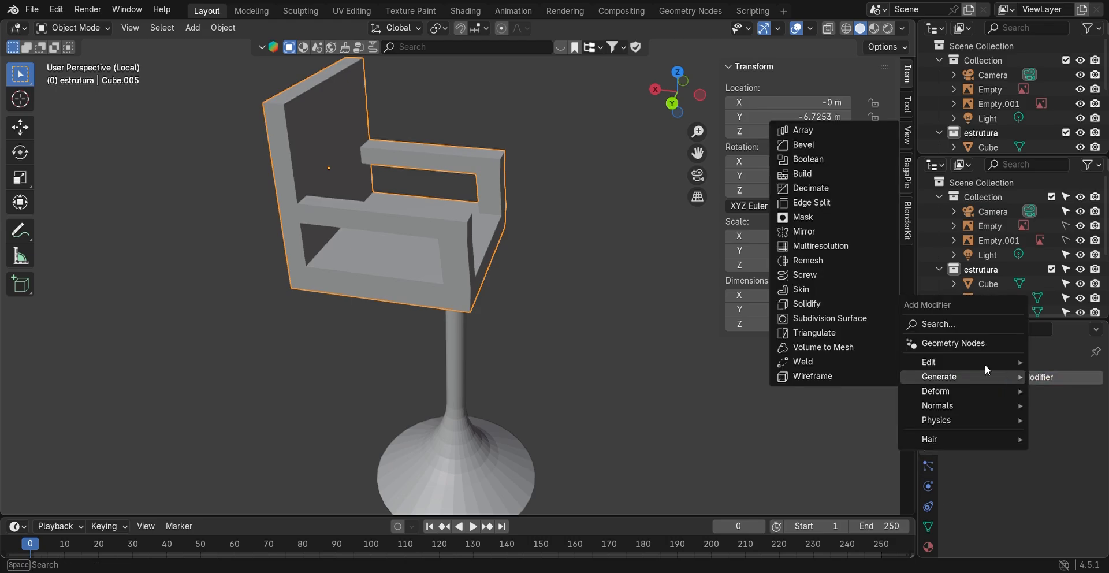
{"action": "left_click", "coordinate": [816, 149]}
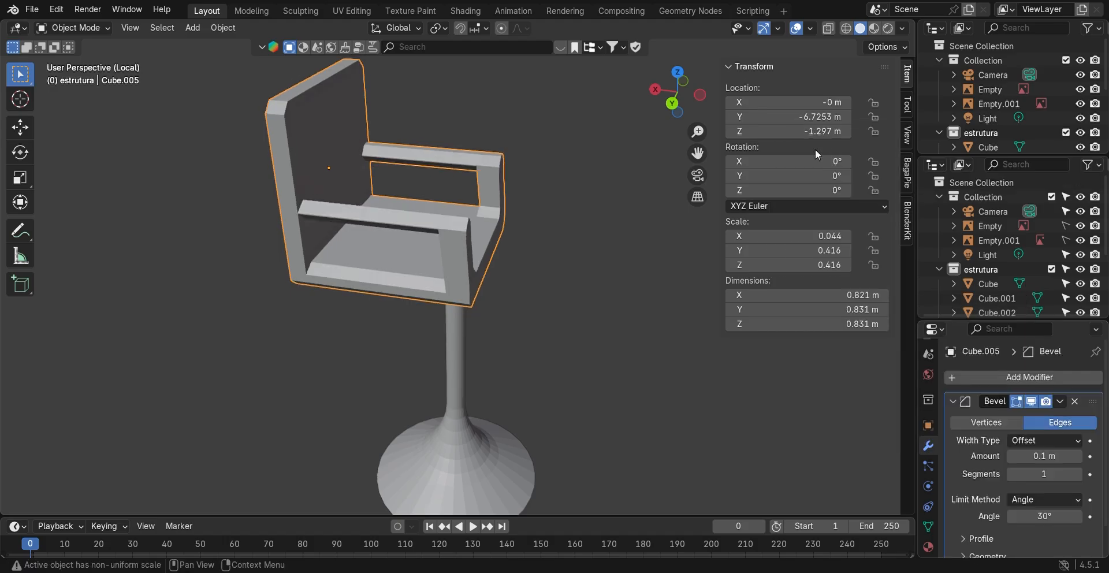
- Set the seat and backrest's Bevel modifier amount to 0.07 m with 3 segments
{"action": "middle_click_drag", "start_coordinate": [254, 193], "coordinate": [321, 176]}
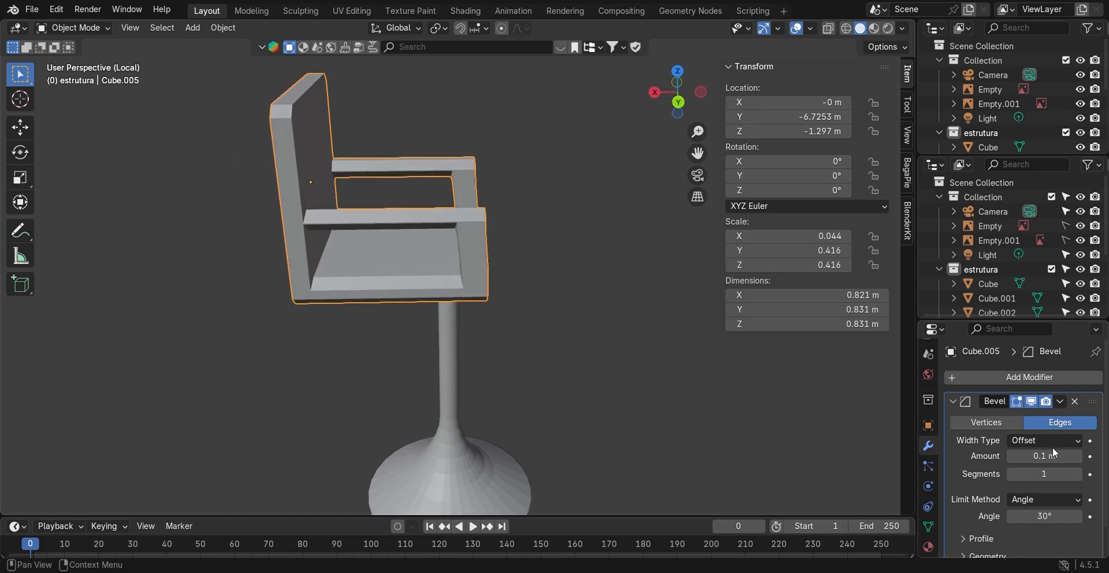
{"action": "left_click_drag", "start_coordinate": [1056, 456], "coordinate": [1039, 457]}
{"action": "middle_click_drag", "start_coordinate": [682, 293], "coordinate": [279, 218]}
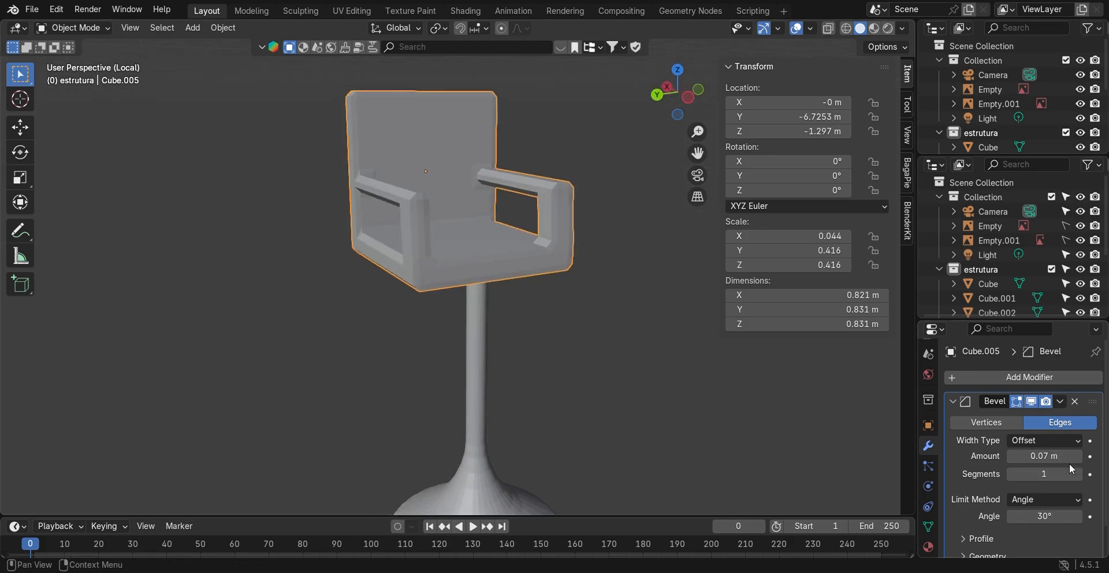
{"action": "left_click", "coordinate": [1080, 474]}
{"action": "left_click", "coordinate": [1080, 475]}
{"action": "middle_click_drag", "start_coordinate": [415, 171], "coordinate": [524, 169]}
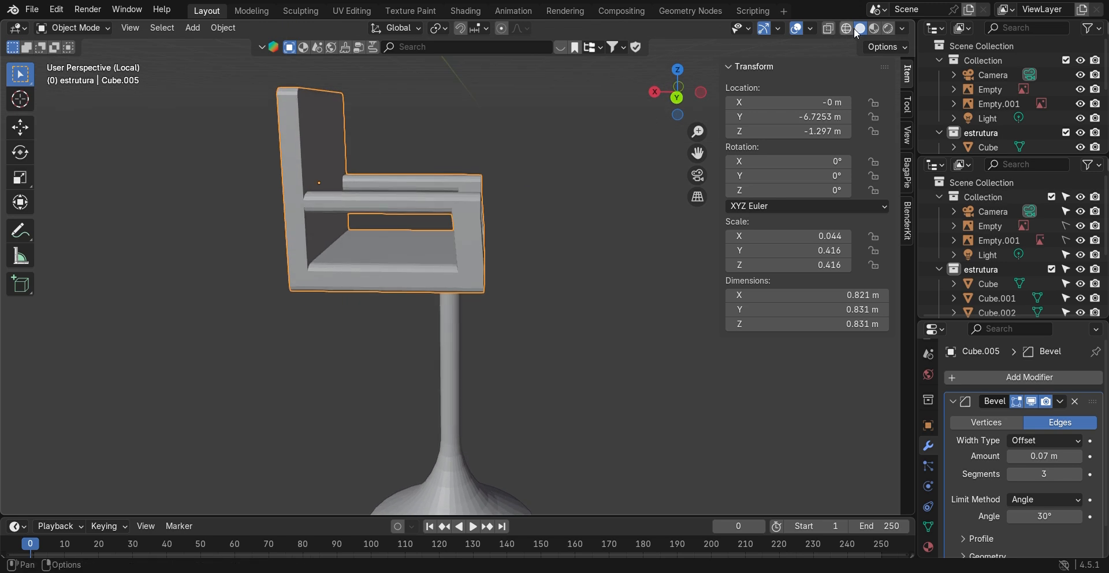
- Inspect the rounded armrests and increase the Bevel modifier's segments to 4
{"action": "left_click", "coordinate": [508, 158]}
{"action": "key", "text": "Tab"}
{"action": "key", "text": "Tab"}
{"action": "middle_click_drag", "start_coordinate": [500, 157], "coordinate": [410, 169]}
{"action": "left_click", "coordinate": [474, 244]}
{"action": "middle_click_drag", "start_coordinate": [414, 217], "coordinate": [398, 241]}
{"action": "scroll", "coordinate": [442, 272], "scroll_direction": "up", "scroll_amount": 4}
{"action": "scroll", "coordinate": [394, 230], "scroll_direction": "down", "scroll_amount": 3}
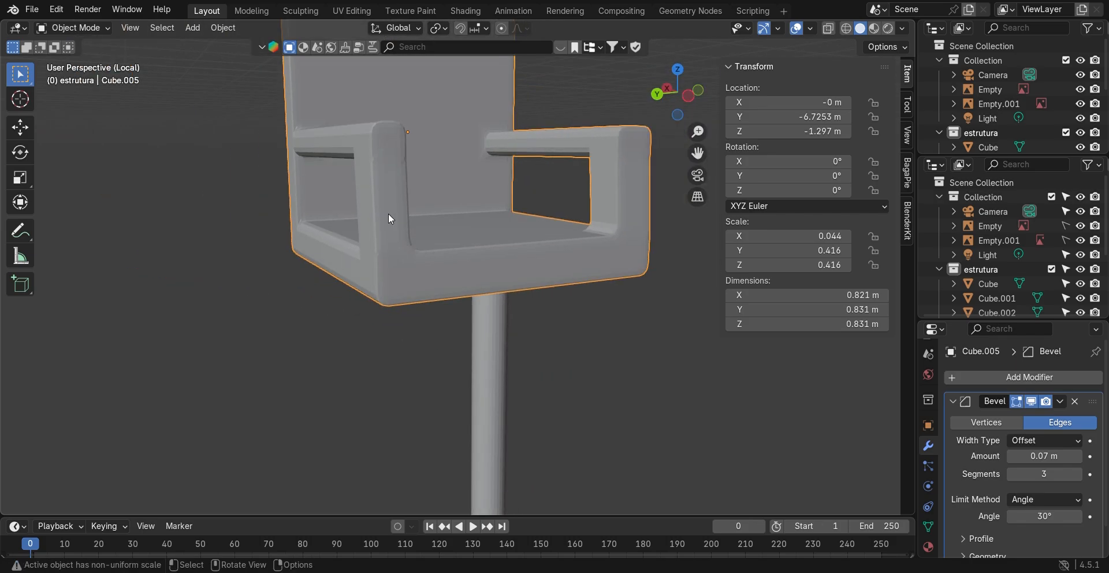
{"action": "left_click", "coordinate": [1080, 475]}
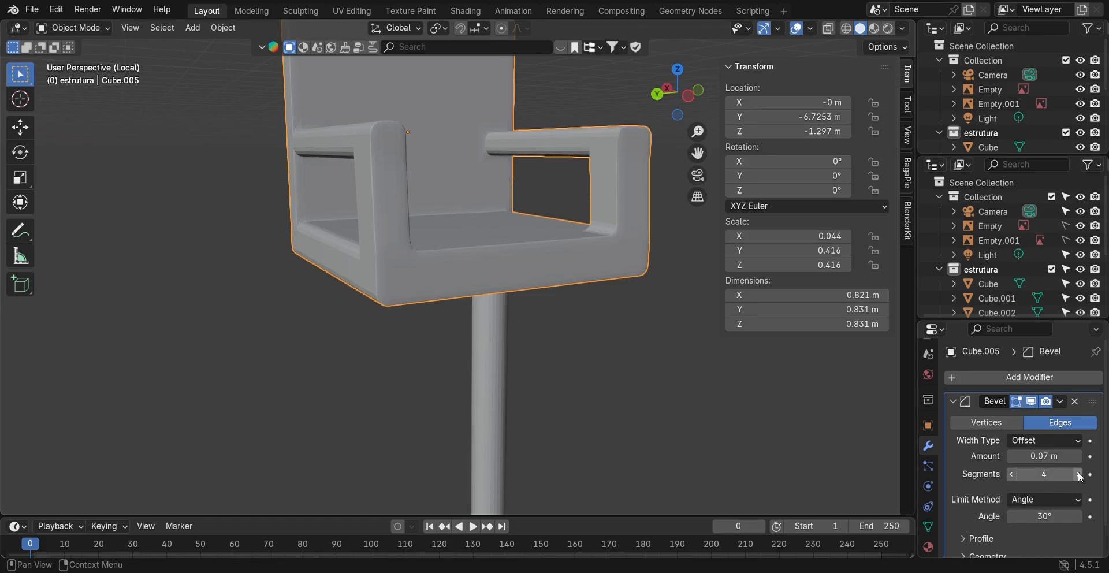
{"action": "middle_click_drag", "start_coordinate": [411, 184], "coordinate": [461, 192]}
{"action": "scroll", "coordinate": [438, 182], "scroll_direction": "down", "scroll_amount": 5}
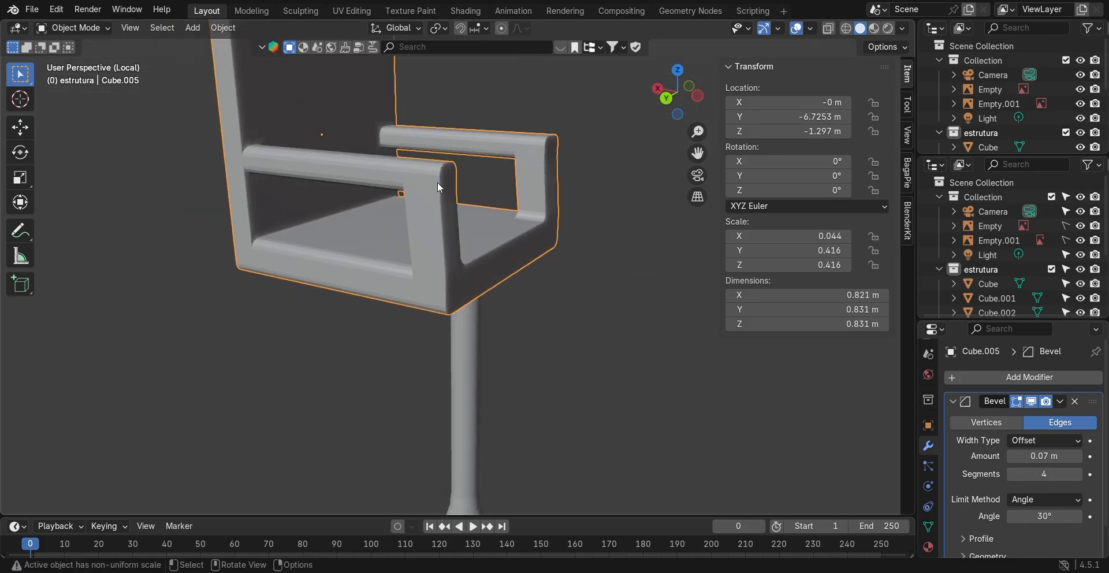
{"action": "left_click", "coordinate": [574, 317]}
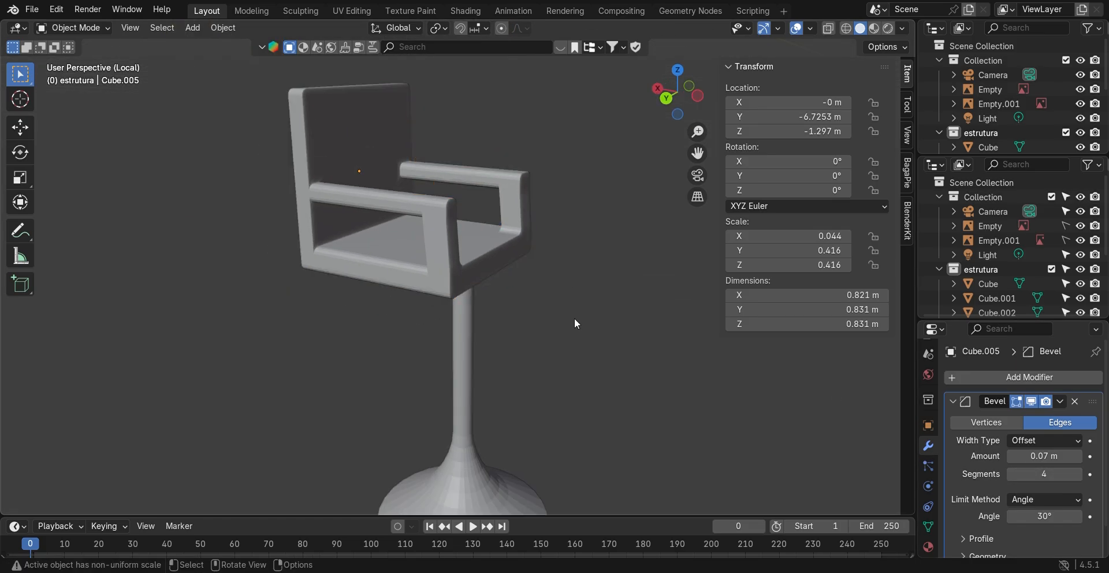
- In top view with X-ray on, centre the seat over the round base by moving it about -0.214 m in X and 0.016 m in Y
{"action": "left_click", "coordinate": [676, 70]}
{"action": "left_click", "coordinate": [502, 270]}
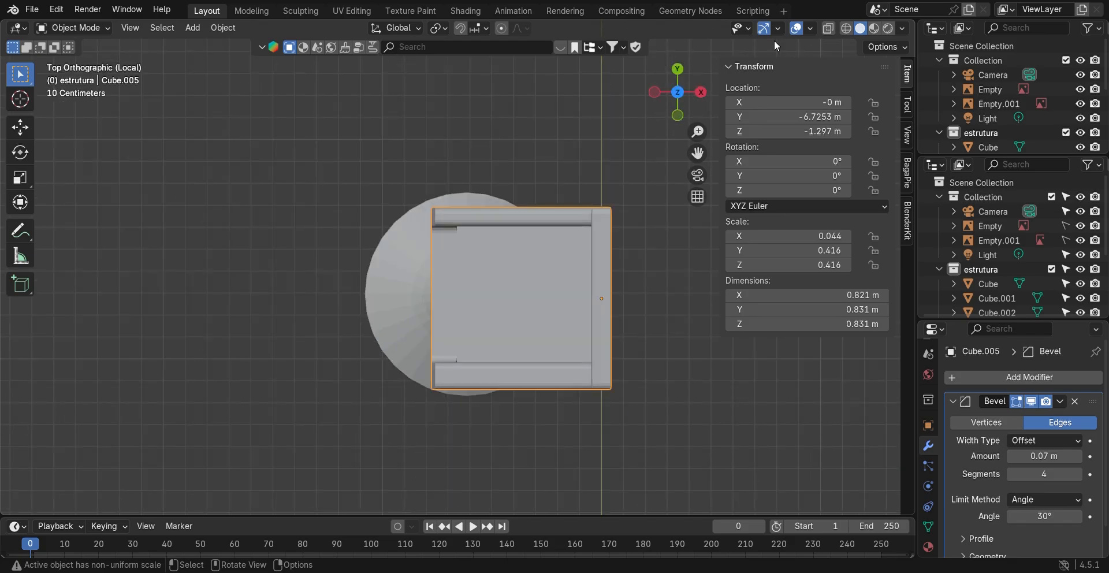
{"action": "left_click", "coordinate": [828, 28]}
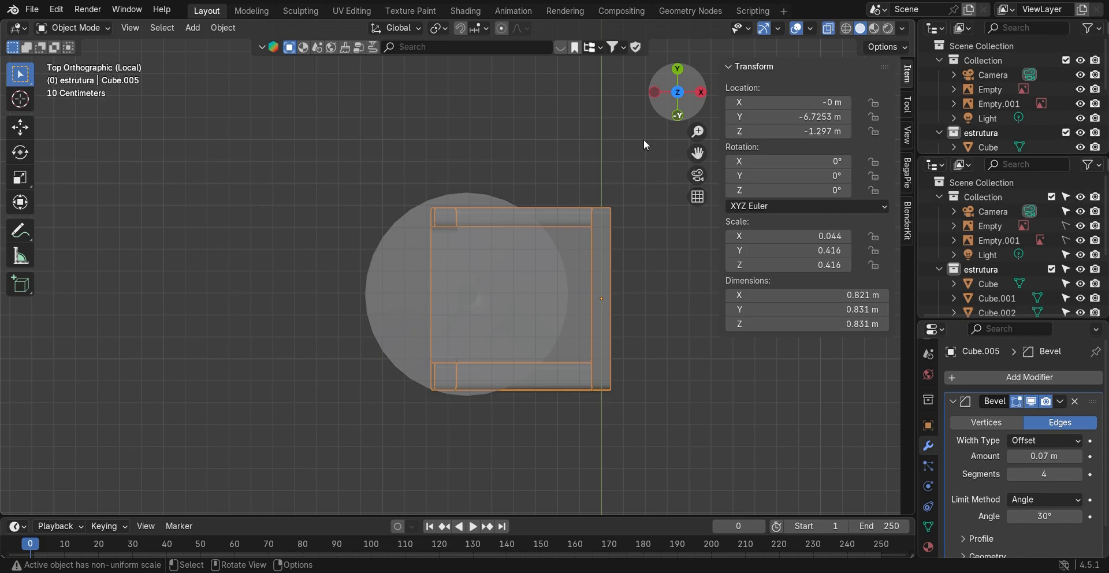
{"action": "key", "text": "g"}
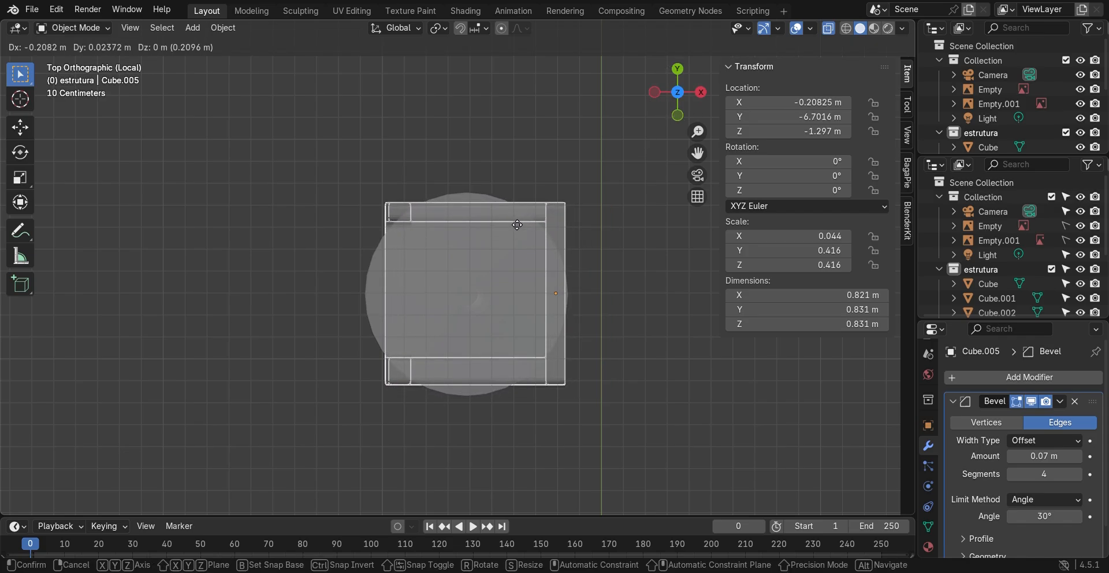
{"action": "left_click", "coordinate": [513, 226]}
{"action": "middle_click_drag", "start_coordinate": [512, 226], "coordinate": [608, 123]}
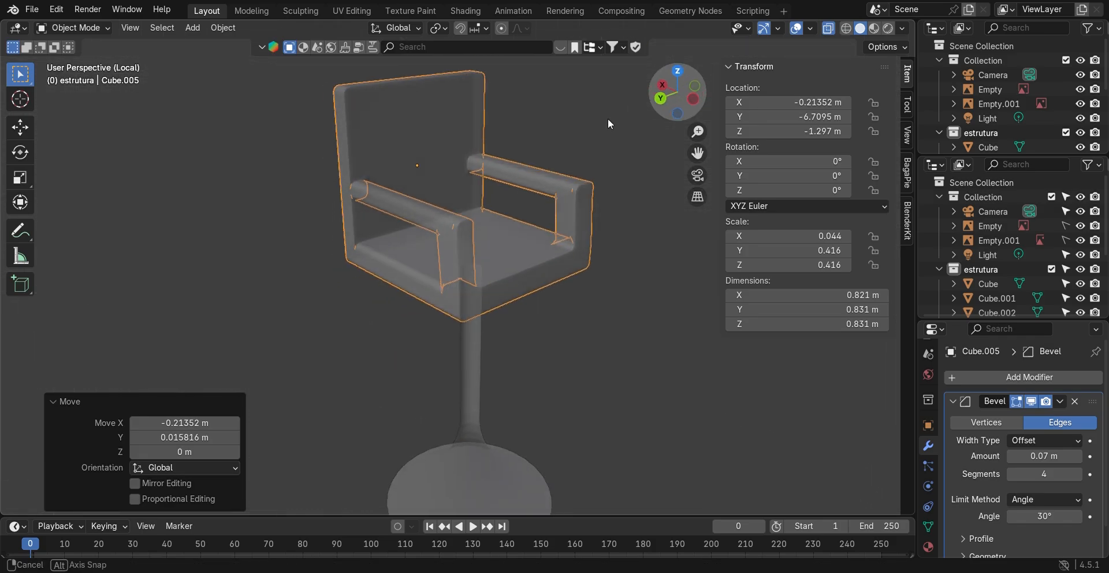
{"action": "left_click", "coordinate": [605, 119]}
{"action": "key", "text": "Tab"}
{"action": "left_click", "coordinate": [602, 118]}
{"action": "key", "text": "Tab"}
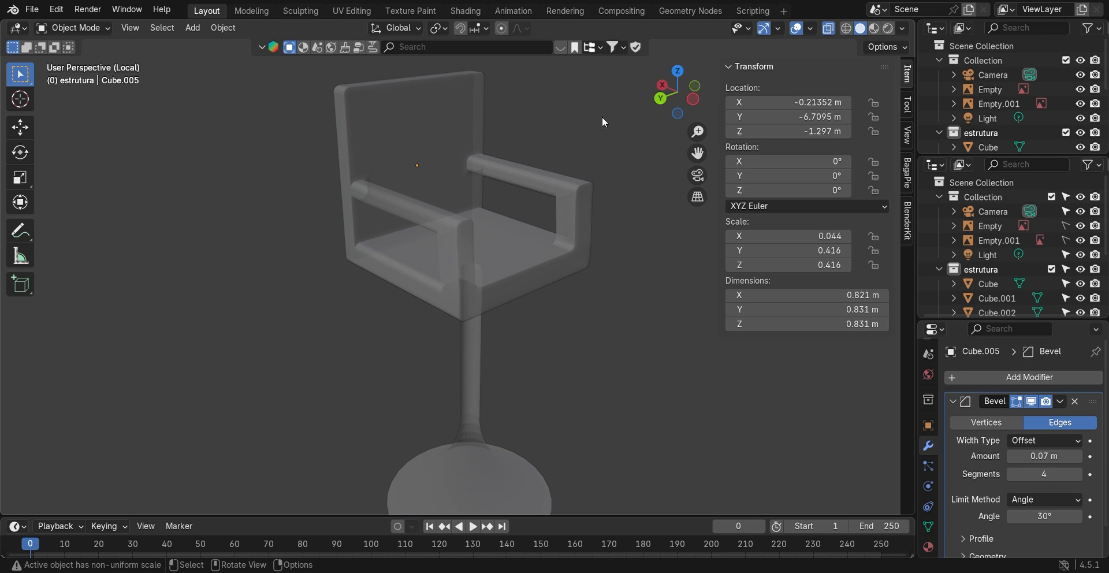
- Turn off X-ray display and exit local view to bring back the whole store scene
{"action": "scroll", "coordinate": [602, 116], "scroll_direction": "down", "scroll_amount": 2}
{"action": "left_click", "coordinate": [828, 29]}
{"action": "scroll", "coordinate": [569, 205], "scroll_direction": "down", "scroll_amount": 2}
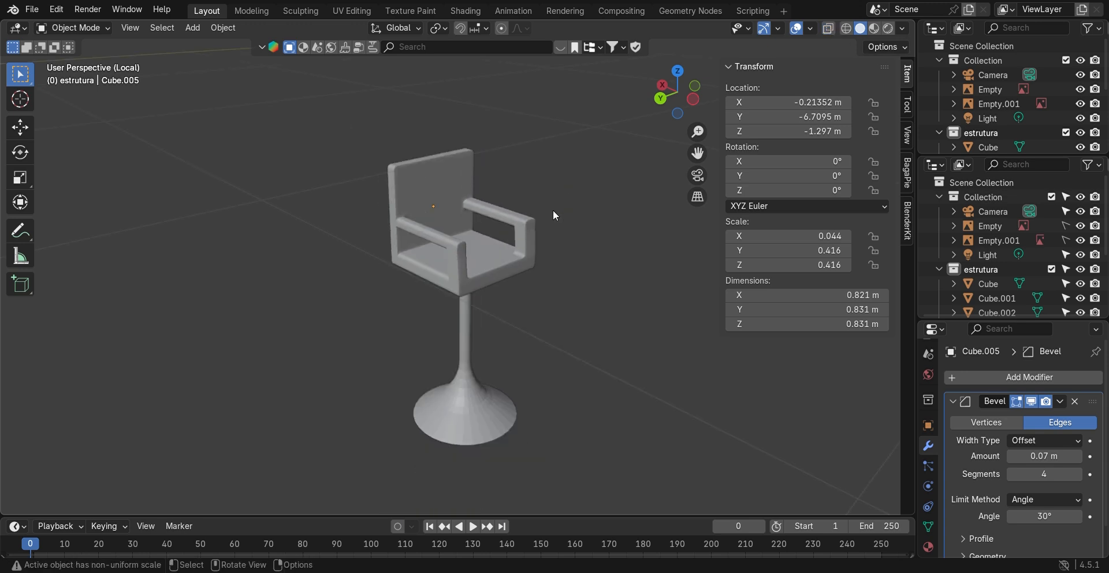
{"action": "key", "text": "KP_Divide"}
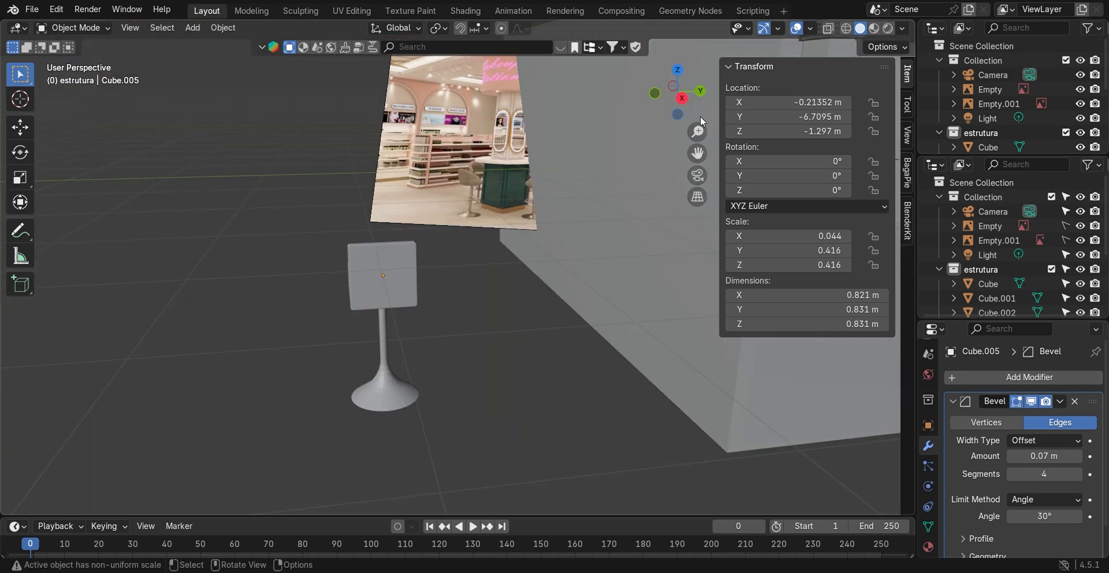
{"action": "middle_click_drag", "start_coordinate": [403, 338], "coordinate": [485, 335]}
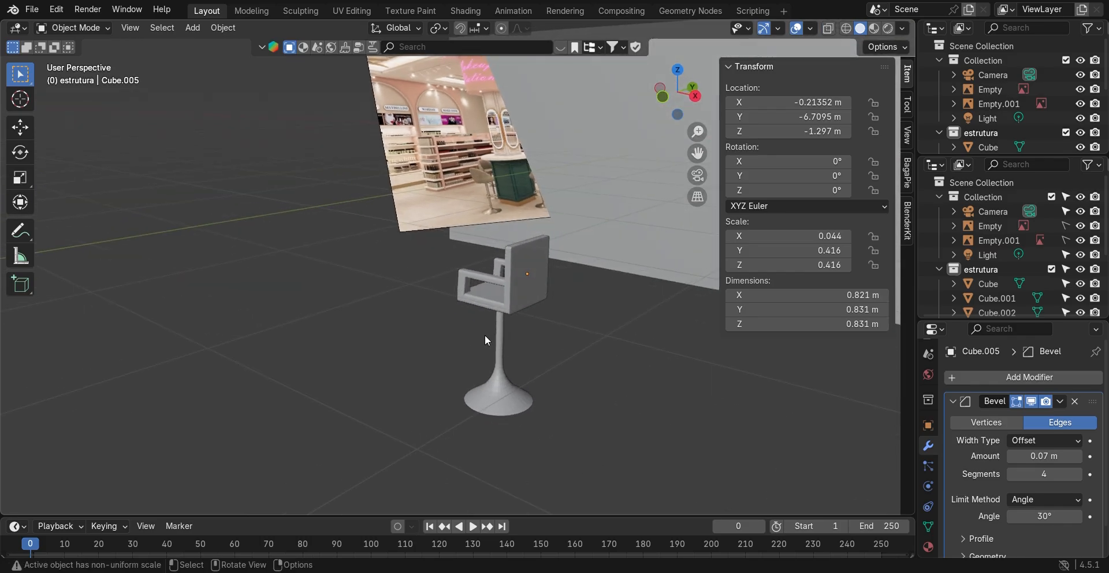
- Select the whole stool and, in top view with X-ray on, move it into the store about 1.63 m in X and 5.53 m in Y
{"action": "left_click_drag", "start_coordinate": [568, 289], "coordinate": [436, 431]}
{"action": "scroll", "coordinate": [573, 362], "scroll_direction": "down", "scroll_amount": 3}
{"action": "middle_click_drag", "start_coordinate": [598, 353], "coordinate": [421, 323]}
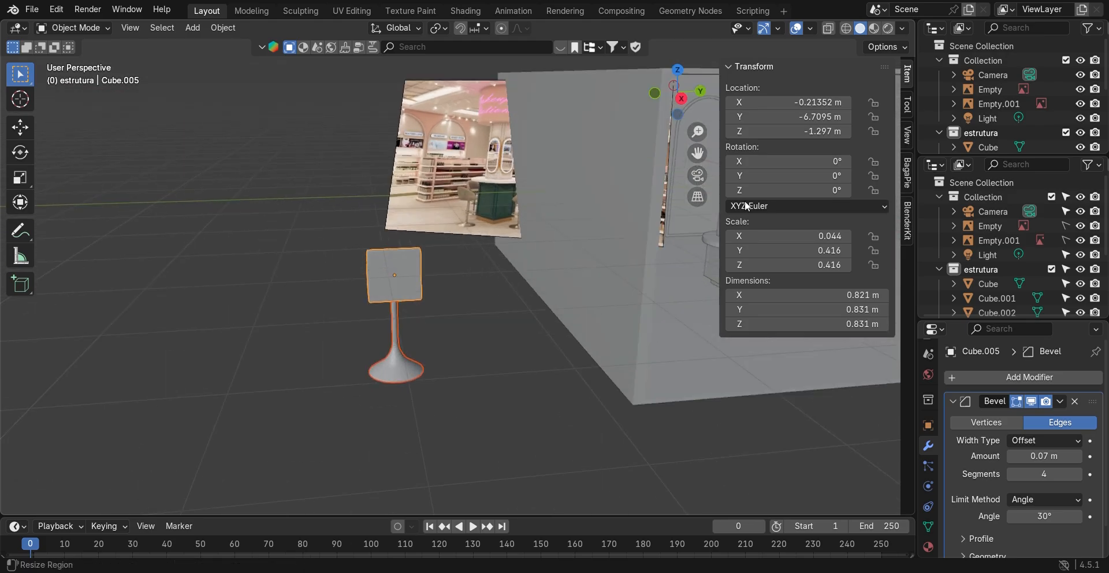
{"action": "left_click", "coordinate": [678, 71]}
{"action": "middle_click_drag", "start_coordinate": [655, 166], "coordinate": [351, 322], "text": "shift"}
{"action": "left_click", "coordinate": [828, 28]}
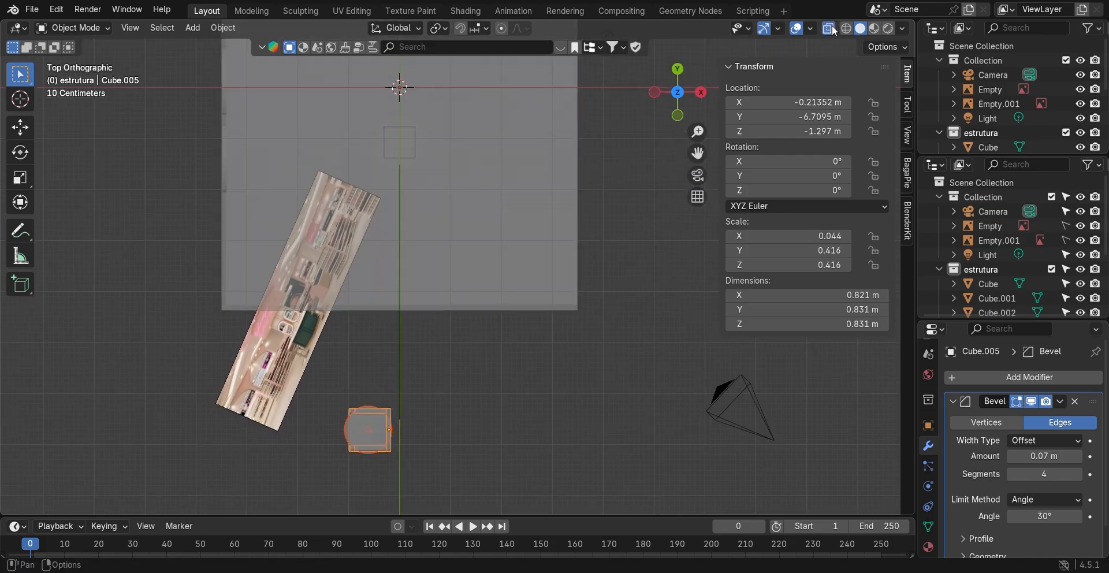
{"action": "key", "text": "g"}
{"action": "left_click", "coordinate": [647, 408]}
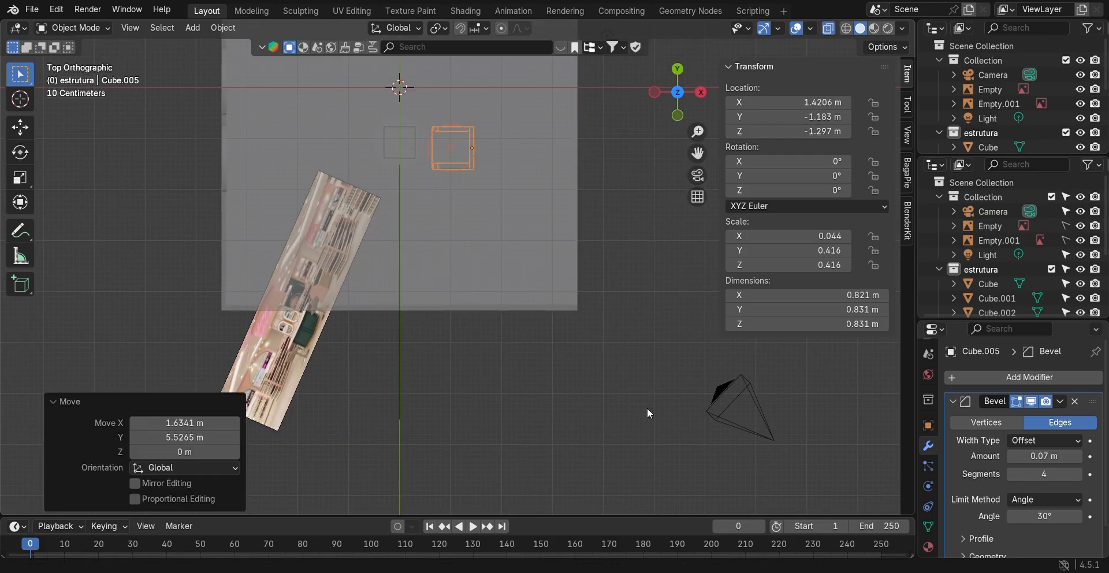
{"action": "middle_click_drag", "start_coordinate": [455, 453], "coordinate": [470, 272]}
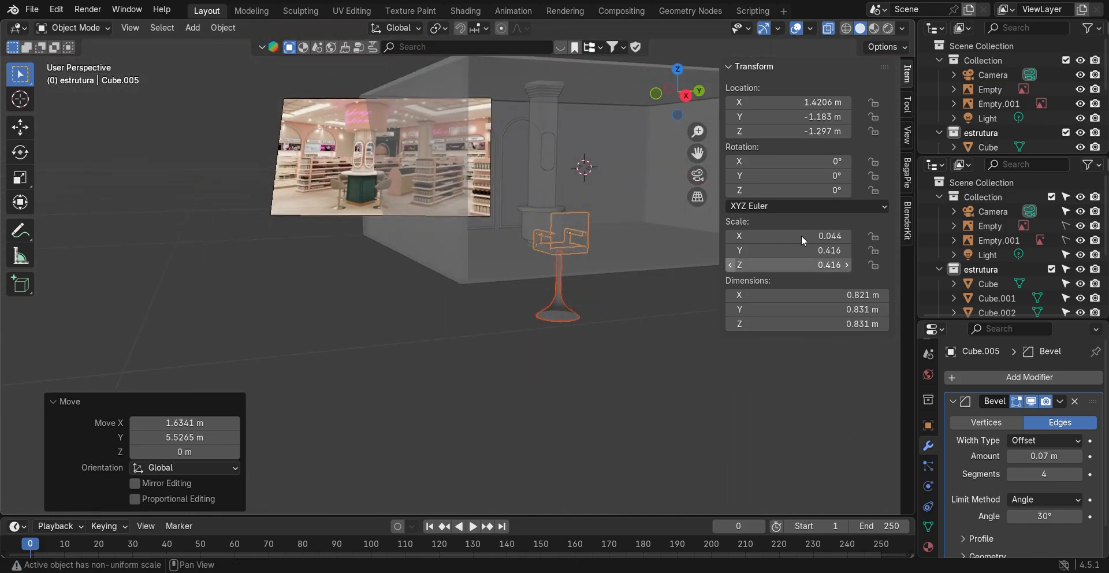
- In the right view, scale the whole stool uniformly by 1.234
{"action": "left_click", "coordinate": [689, 94]}
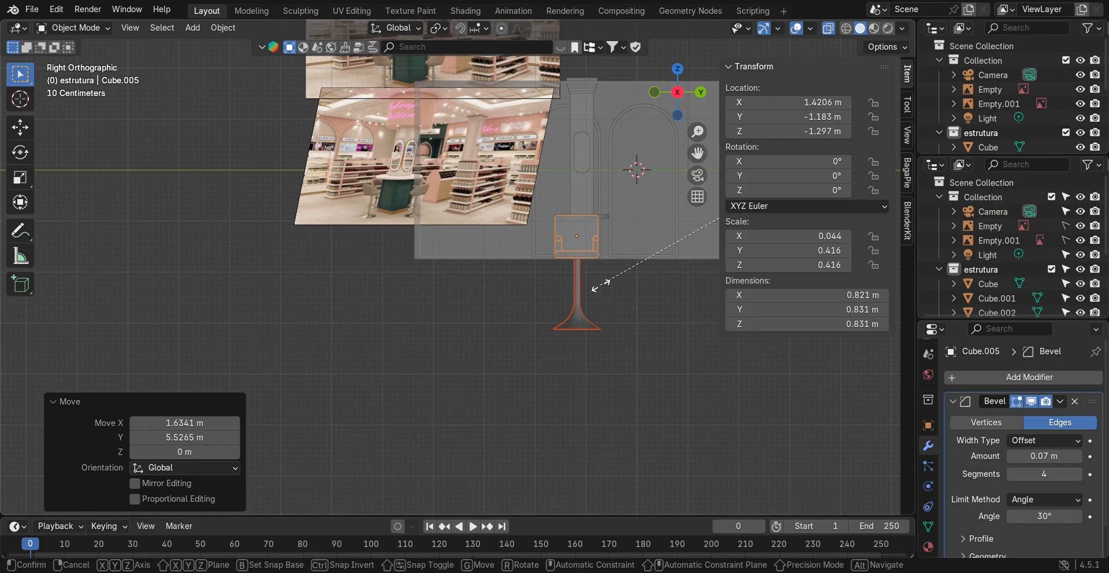
{"action": "key", "text": "s"}
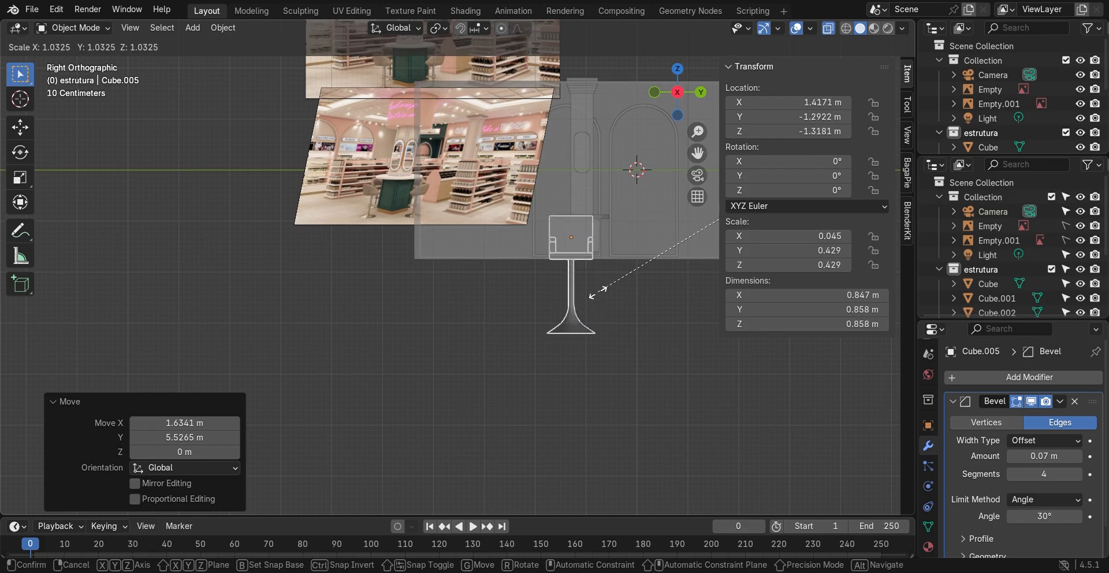
{"action": "left_click", "coordinate": [571, 311]}
{"action": "middle_click_drag", "start_coordinate": [620, 317], "coordinate": [485, 383], "text": "shift"}
{"action": "scroll", "coordinate": [501, 366], "scroll_direction": "down", "scroll_amount": 2}
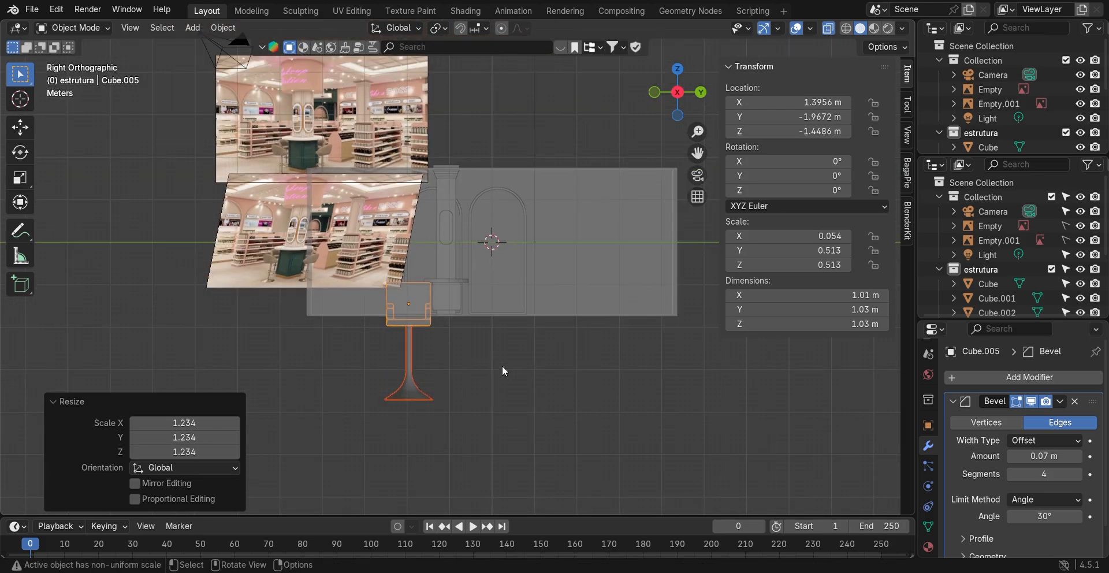
- Move the stool about 2.42 m down and -0.196 m in Y, clear of the store, and scale it by 0.881
{"action": "key", "text": "g"}
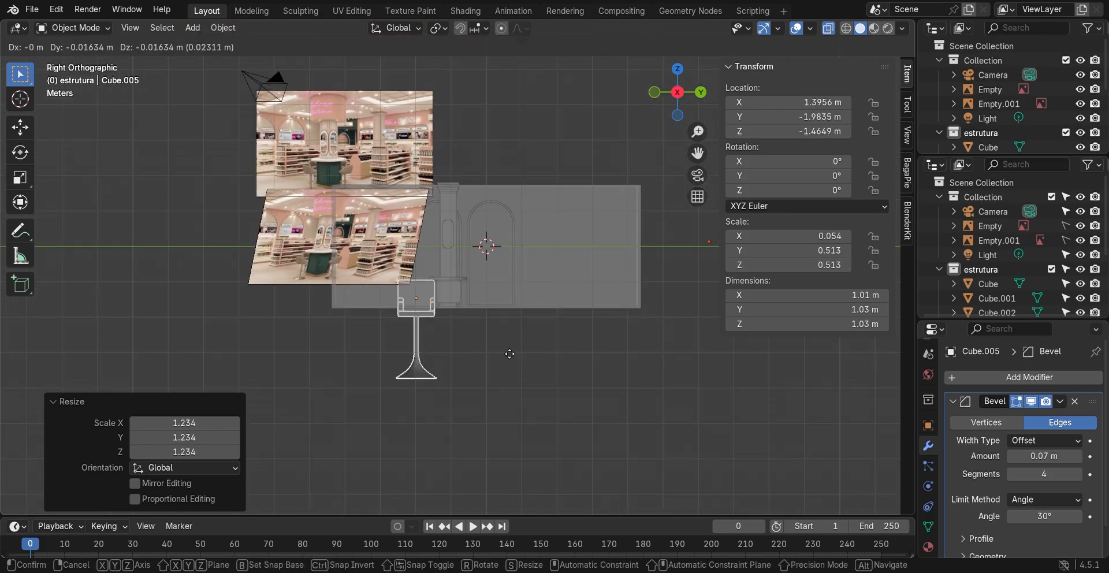
{"action": "left_click", "coordinate": [499, 437]}
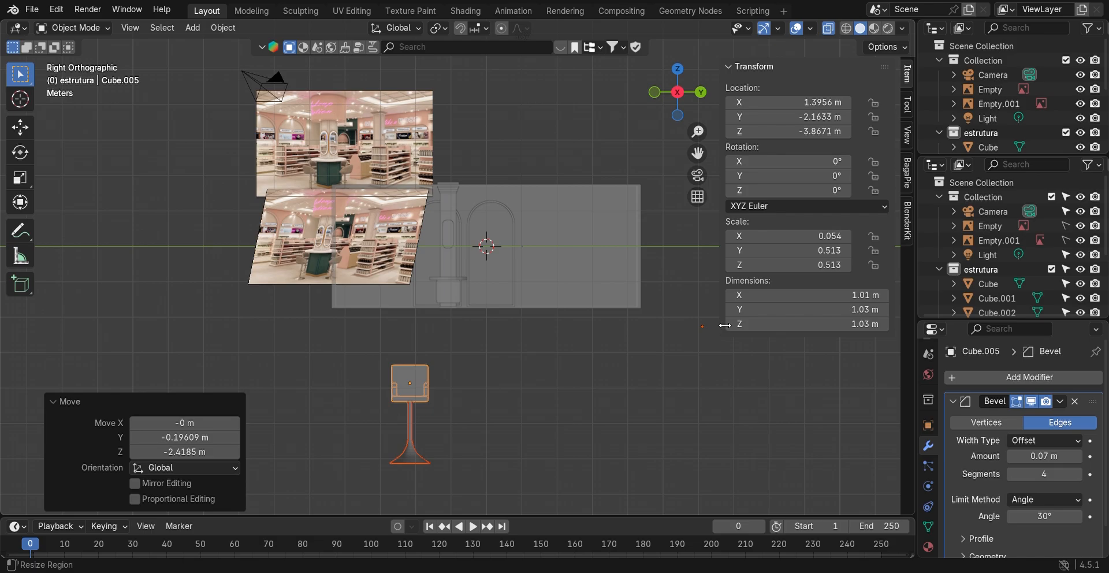
{"action": "key", "text": "s"}
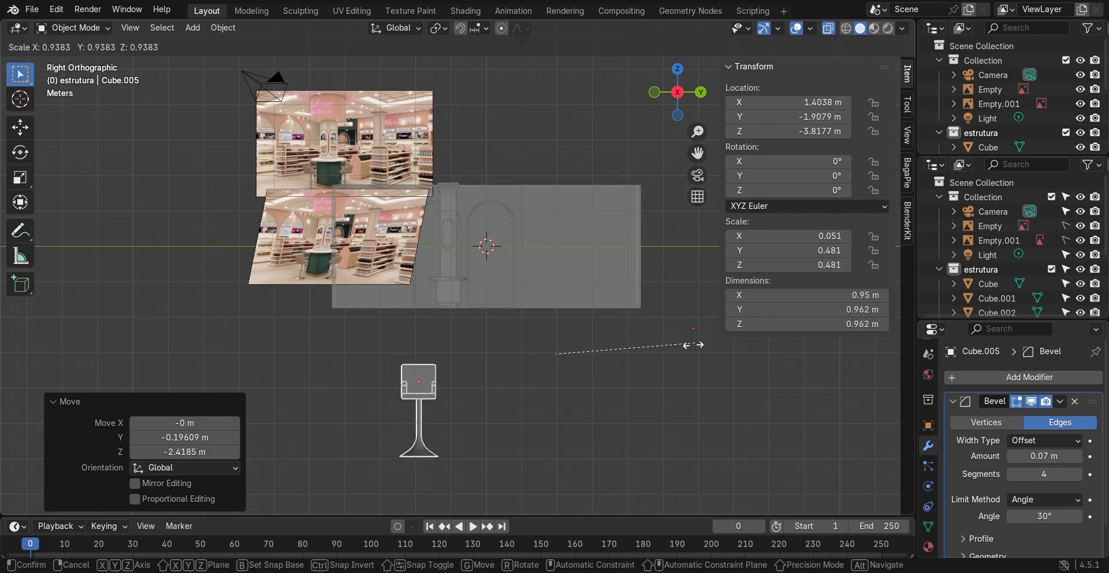
{"action": "left_click", "coordinate": [561, 357]}
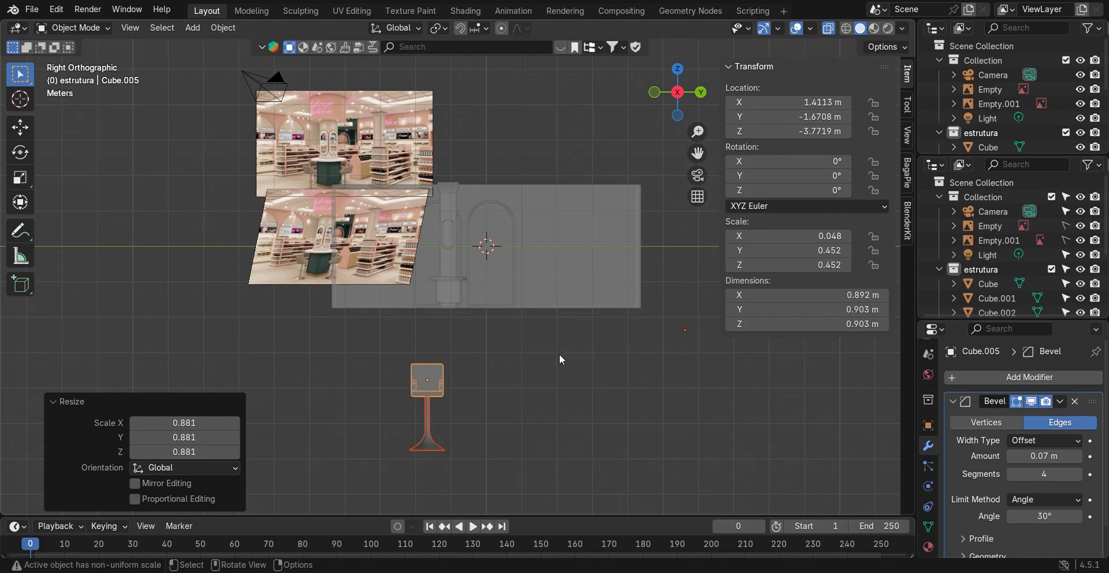
- Set the origins of the selected stool parts with Origin to Geometry
{"action": "middle_click_drag", "start_coordinate": [488, 412], "coordinate": [437, 381]}
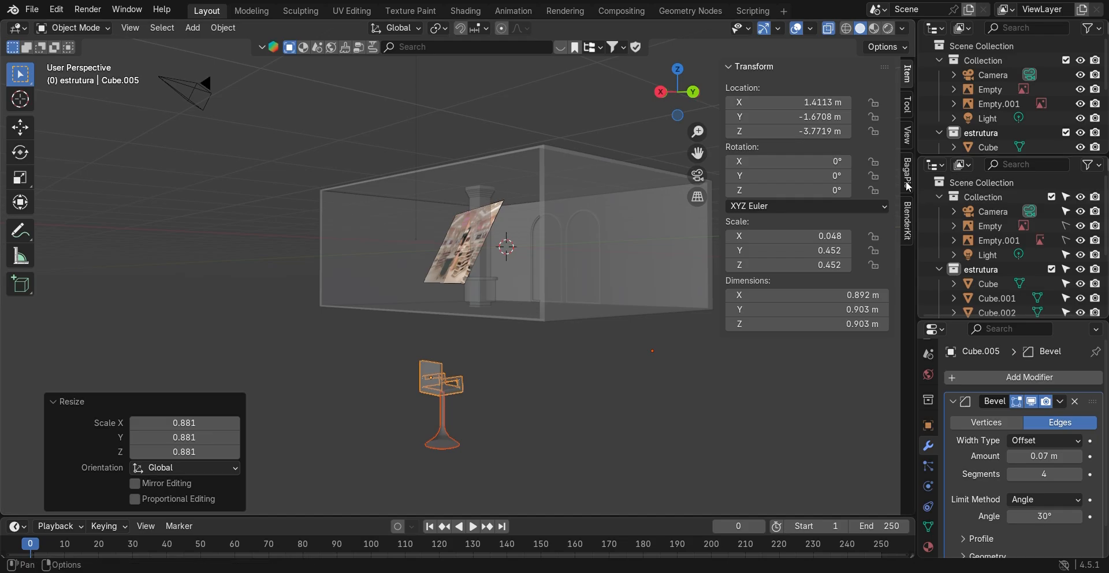
{"action": "key", "text": "n"}
{"action": "key", "text": "n"}
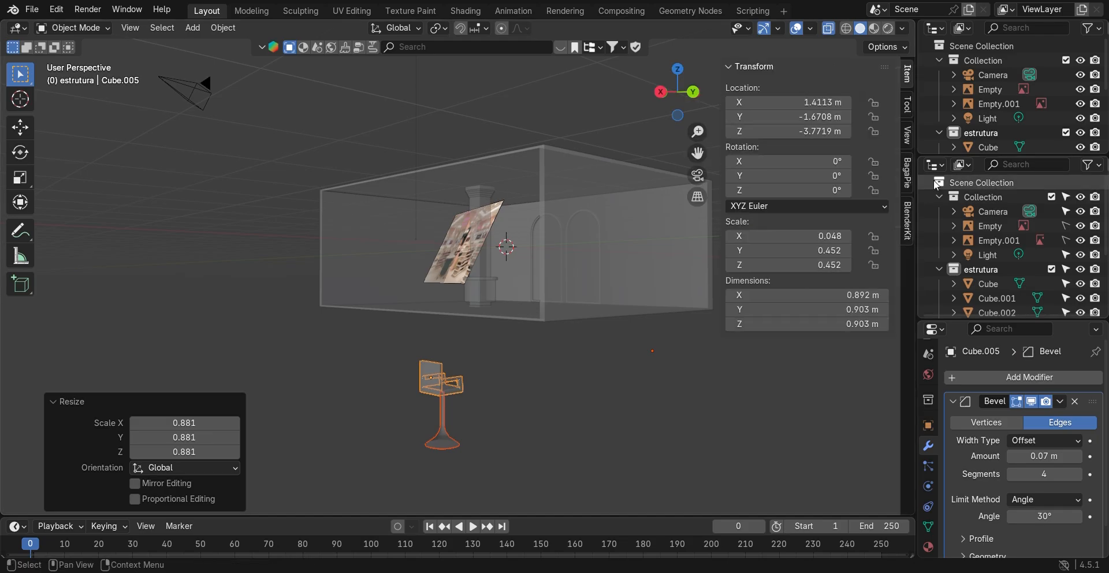
{"action": "left_click", "coordinate": [907, 107]}
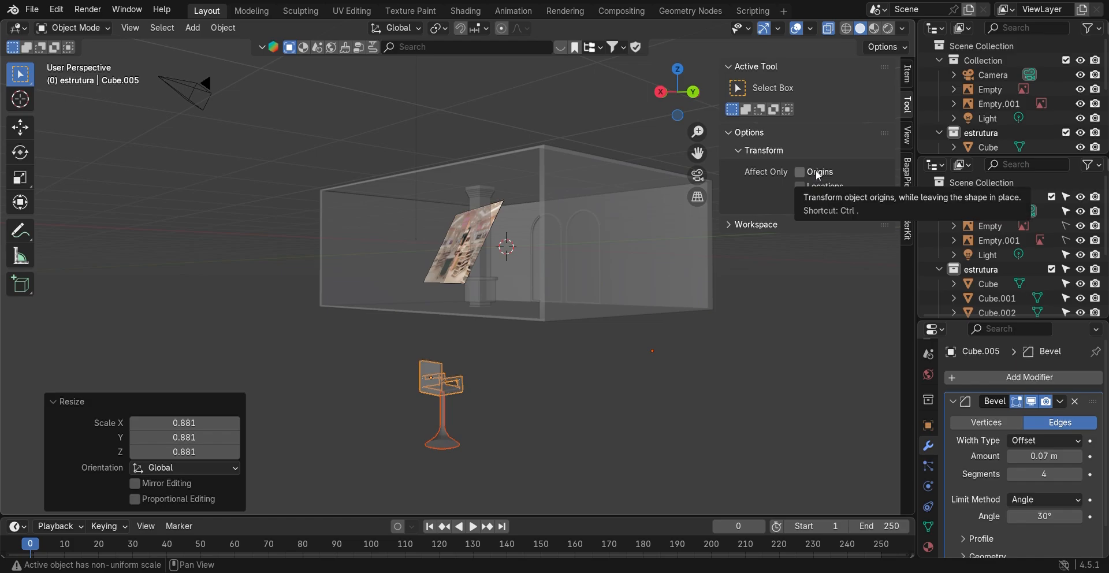
{"action": "right_click", "coordinate": [435, 394]}
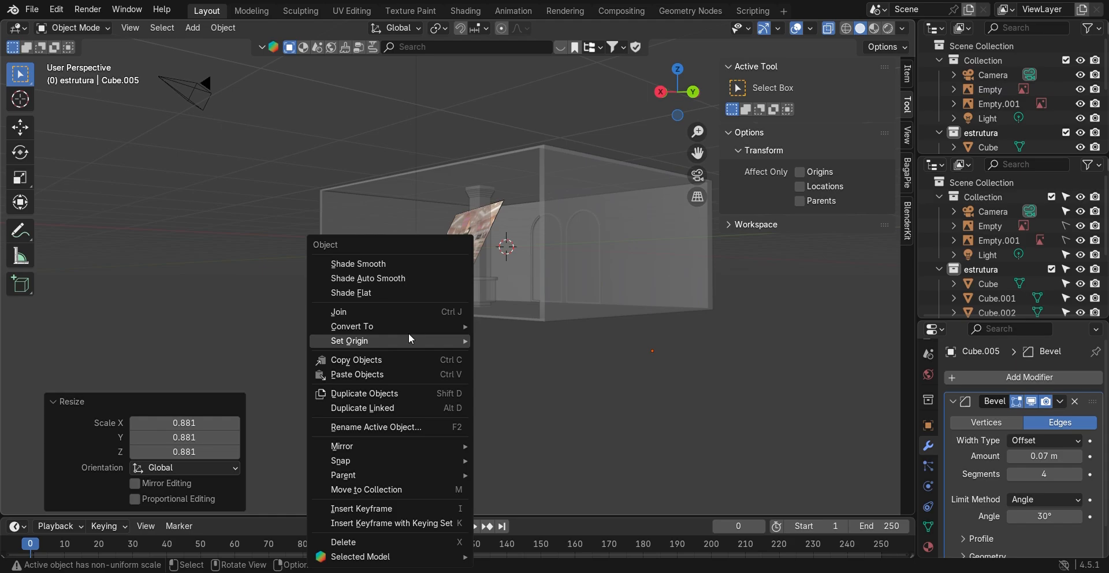
{"action": "mouse_move", "coordinate": [404, 339]}
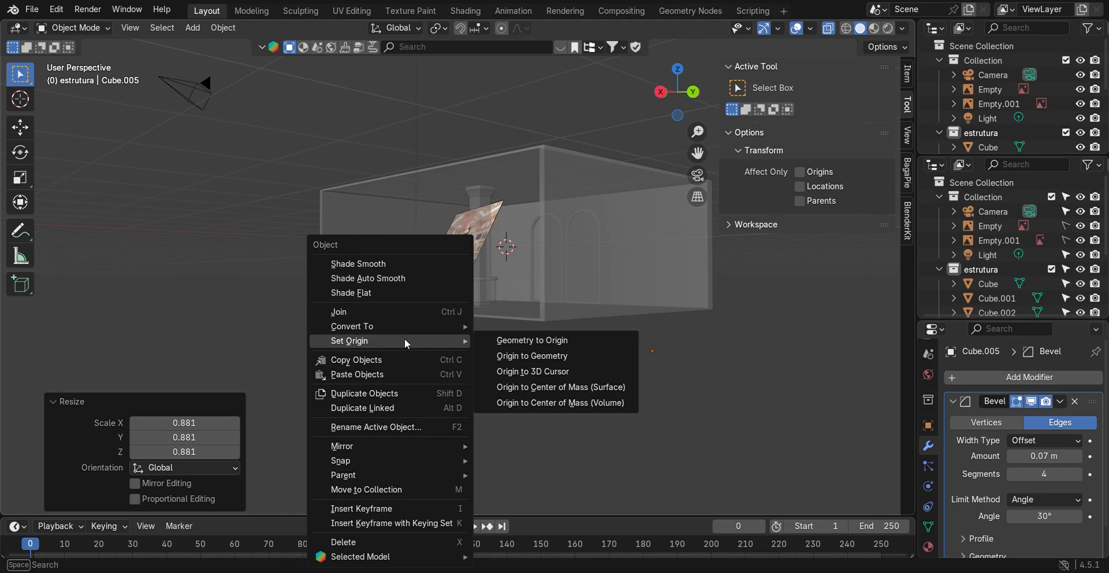
{"action": "left_click", "coordinate": [538, 359]}
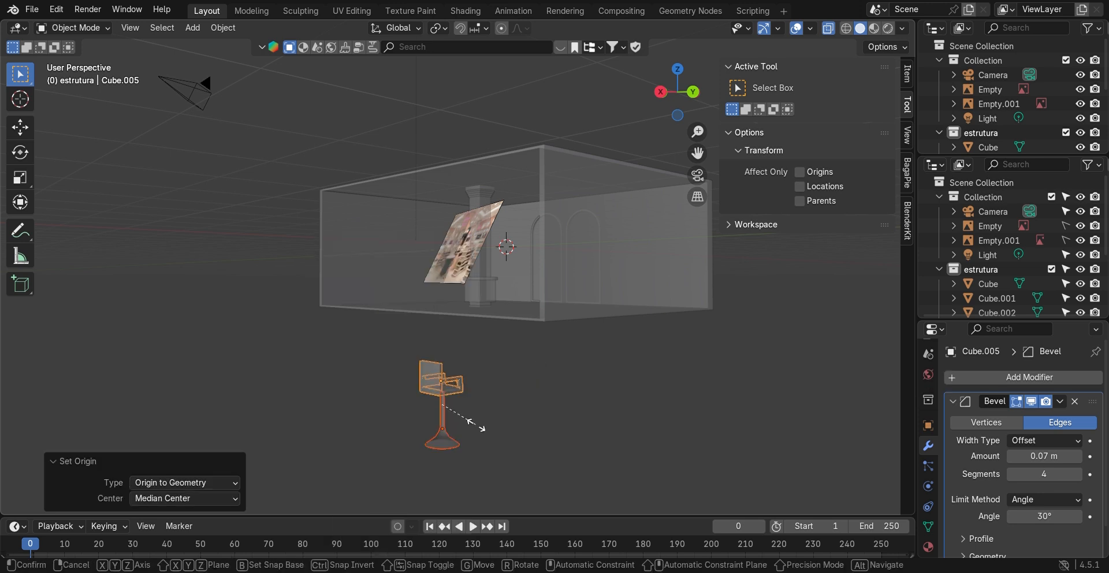
- Scale the whole stool uniformly by 0.316 and, in the back view, move it about -0.343 m in X and 3.24 m in Z
{"action": "key", "text": "s"}
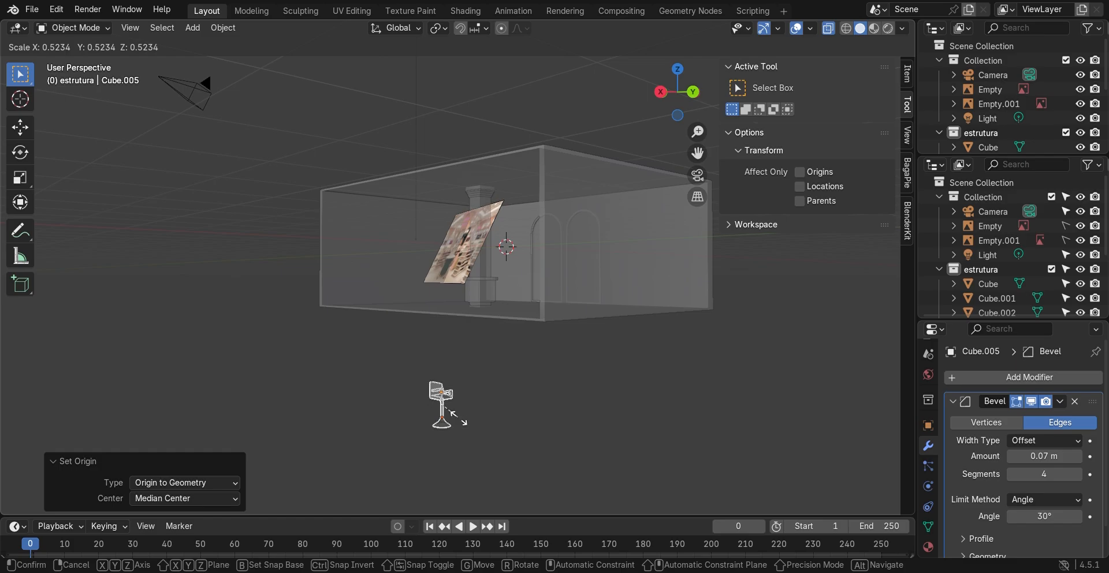
{"action": "left_click", "coordinate": [451, 409]}
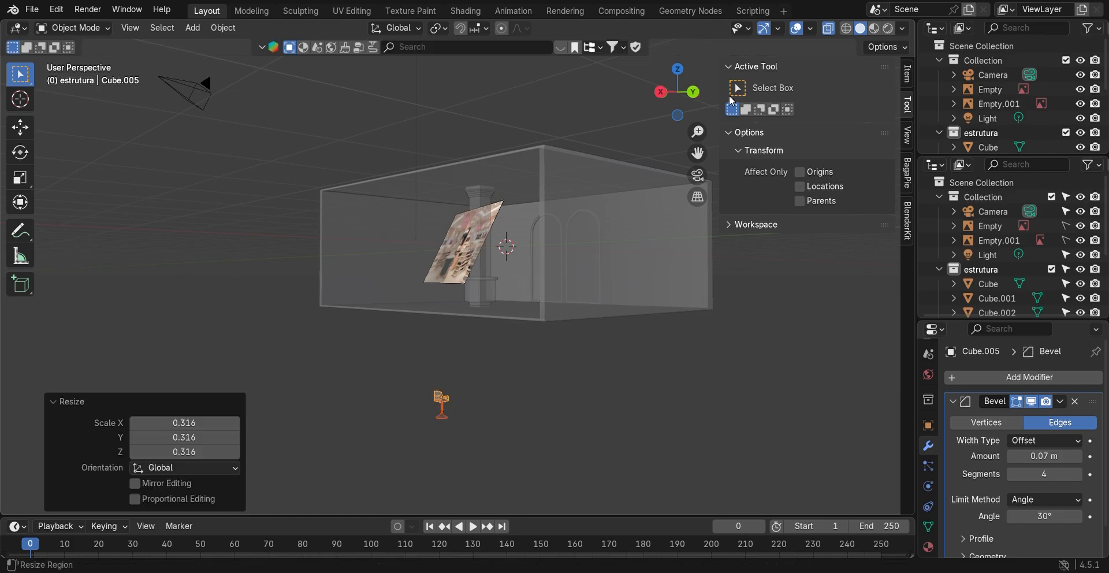
{"action": "left_click", "coordinate": [694, 93]}
{"action": "key", "text": "g"}
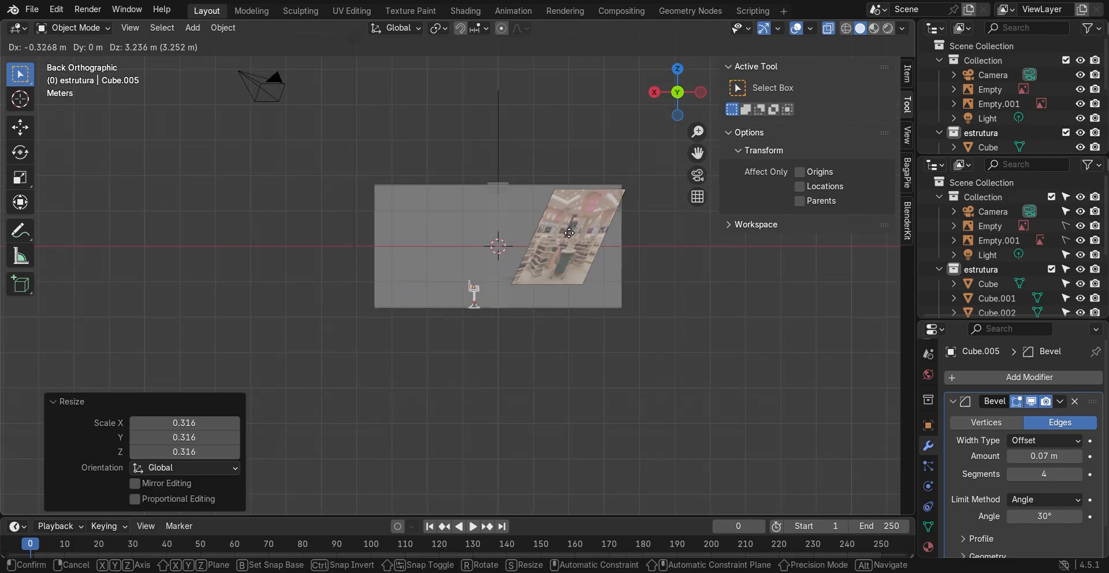
{"action": "left_click", "coordinate": [570, 232]}
- Show the scene in wireframe and move the stool about 0.021 m in X and 0.042 m in Z
{"action": "left_click", "coordinate": [846, 32]}
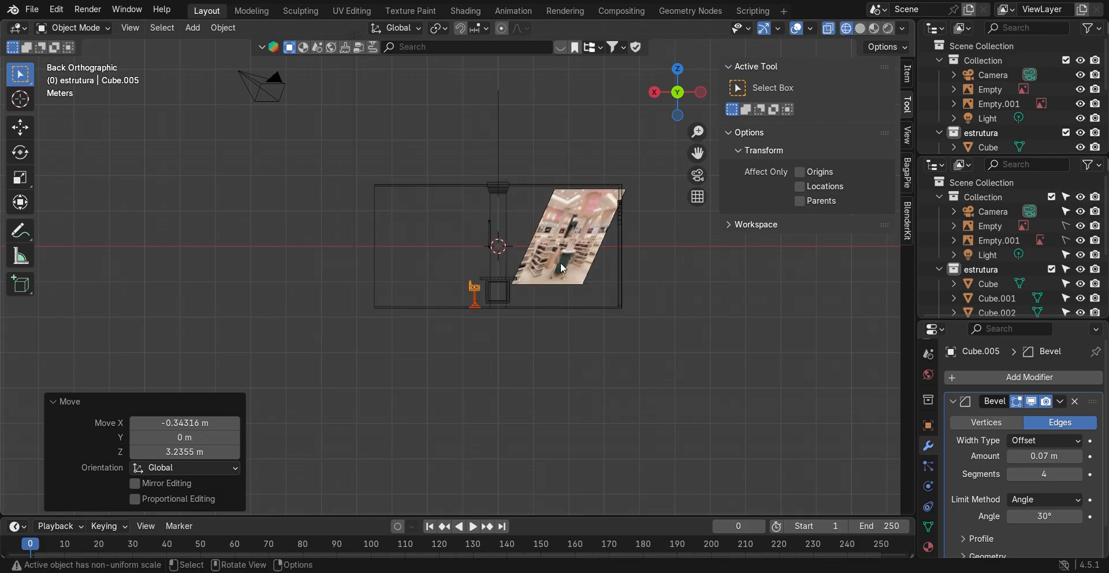
{"action": "scroll", "coordinate": [513, 288], "scroll_direction": "up", "scroll_amount": 5}
{"action": "scroll", "coordinate": [536, 312], "scroll_direction": "up", "scroll_amount": 5}
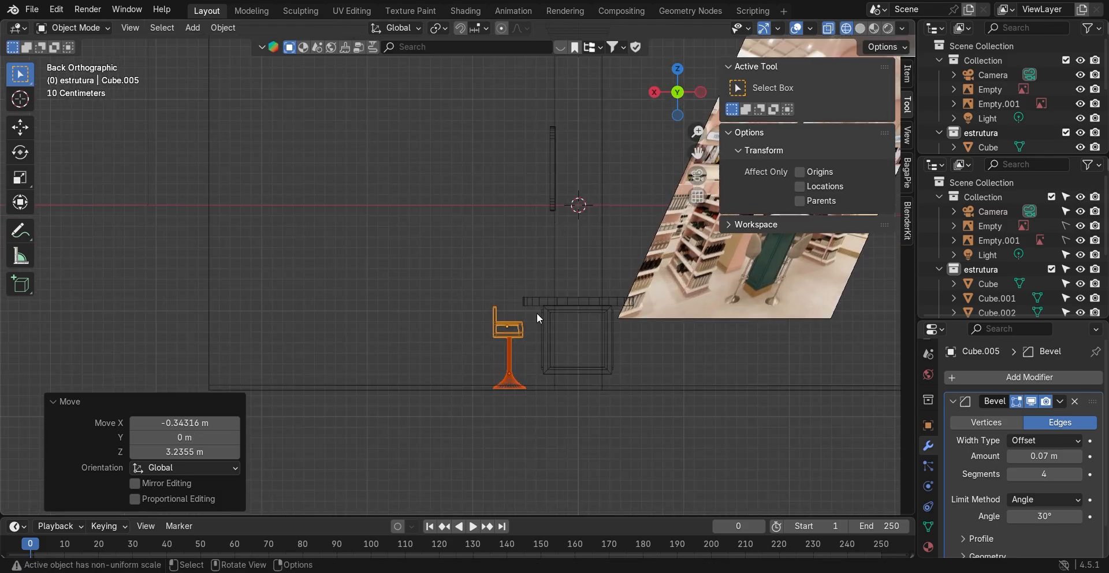
{"action": "key", "text": "g"}
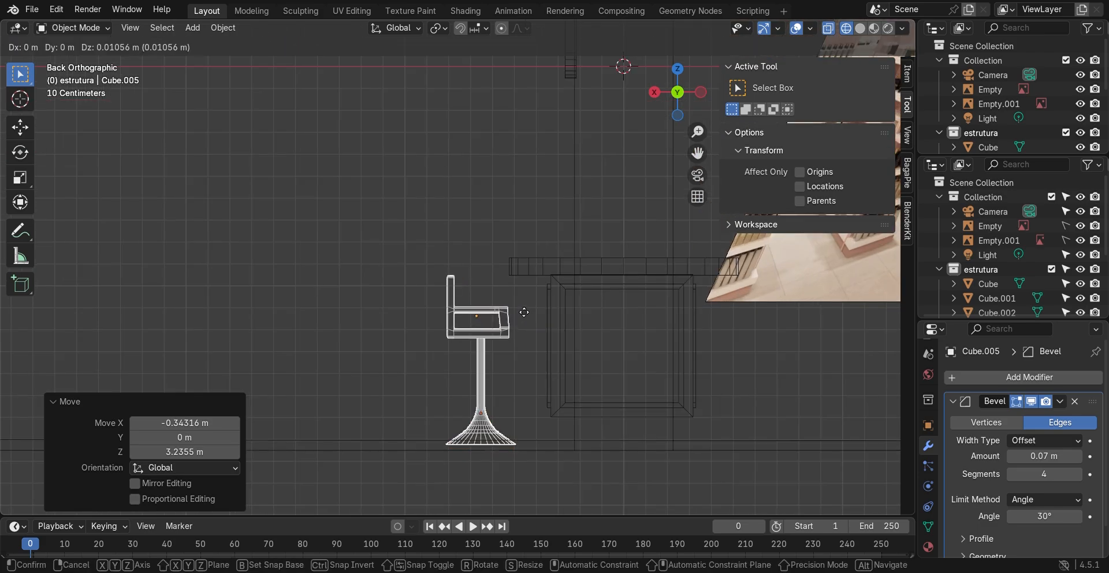
{"action": "left_click", "coordinate": [516, 301]}
- Scale the stool by 1.045 and shift it about -0.038 m in X and 0.003 m in Z beside the counter
{"action": "scroll", "coordinate": [513, 427], "scroll_direction": "up", "scroll_amount": 5}
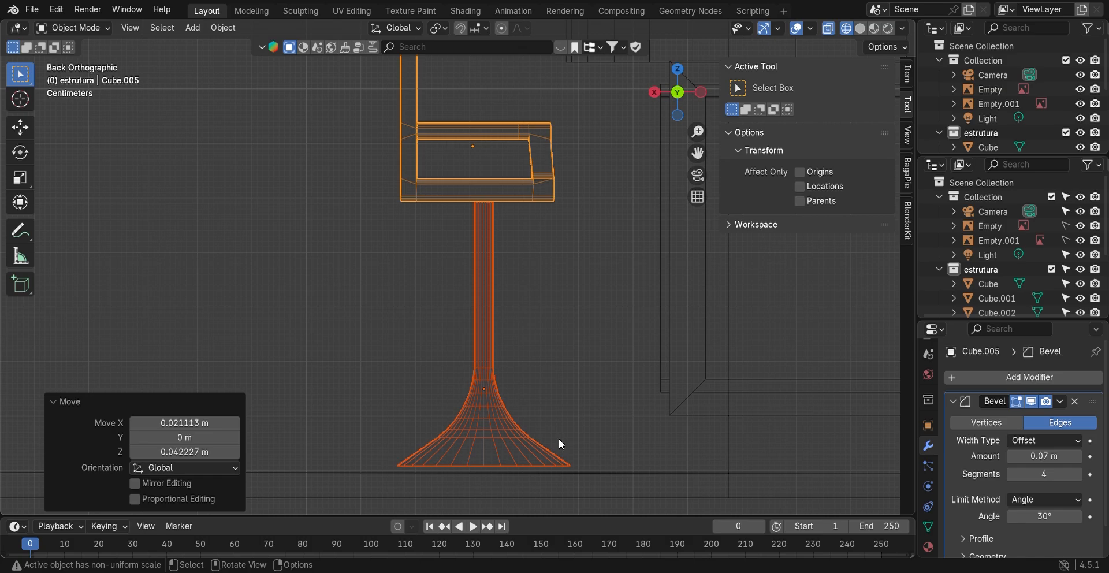
{"action": "key", "text": "s"}
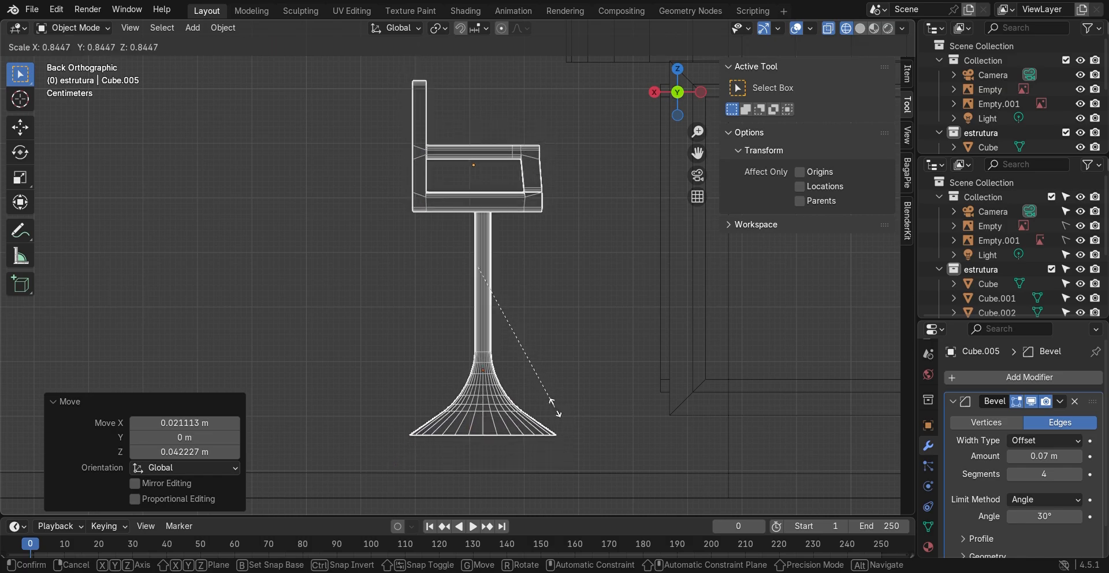
{"action": "left_click", "coordinate": [590, 436]}
{"action": "key", "text": "g"}
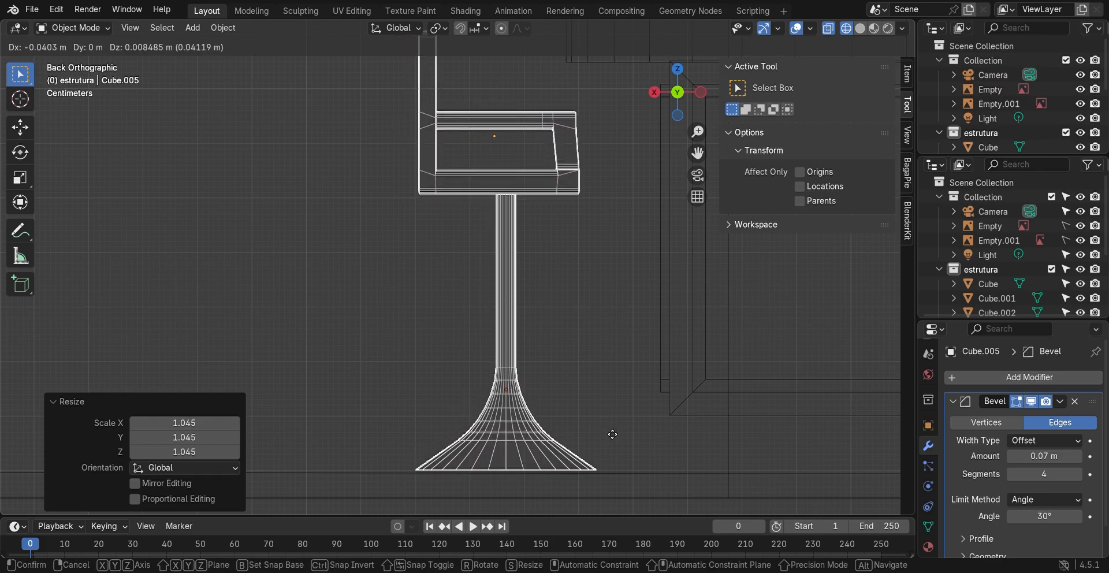
{"action": "left_click", "coordinate": [615, 400]}
- In the top view, move the stool about 0.098 m in X and 0.63 m in Y, beside the round tabletop
{"action": "scroll", "coordinate": [615, 397], "scroll_direction": "down", "scroll_amount": 5}
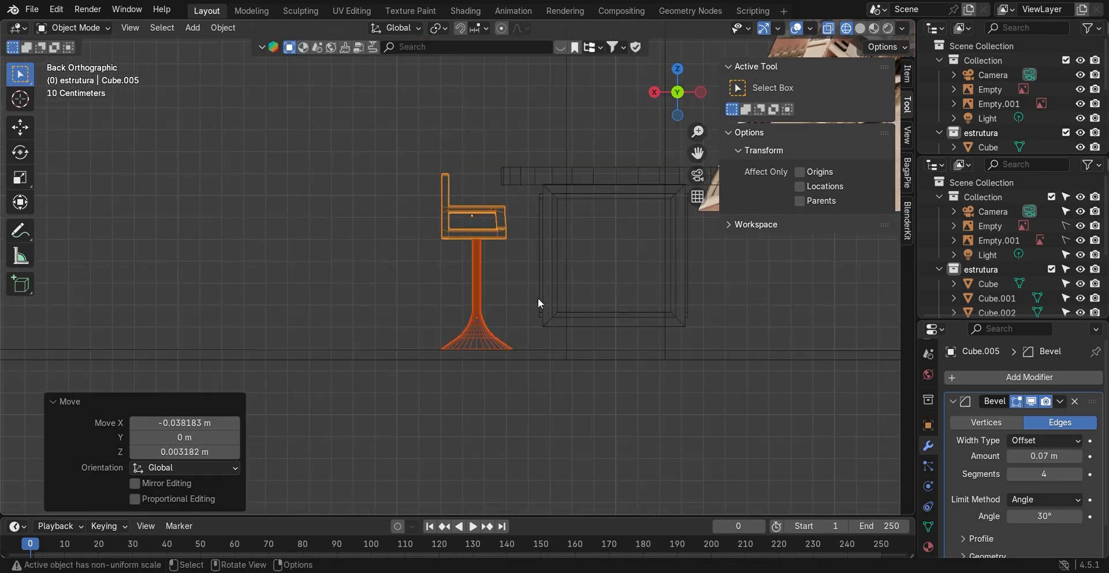
{"action": "scroll", "coordinate": [539, 300], "scroll_direction": "down", "scroll_amount": 1}
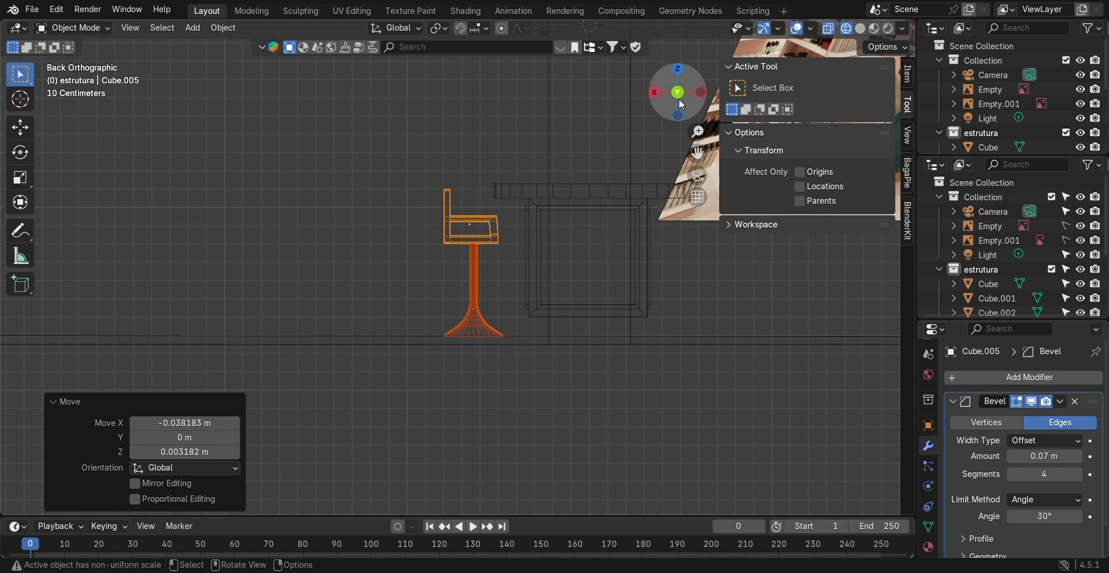
{"action": "middle_click_drag", "start_coordinate": [596, 123], "coordinate": [568, 160]}
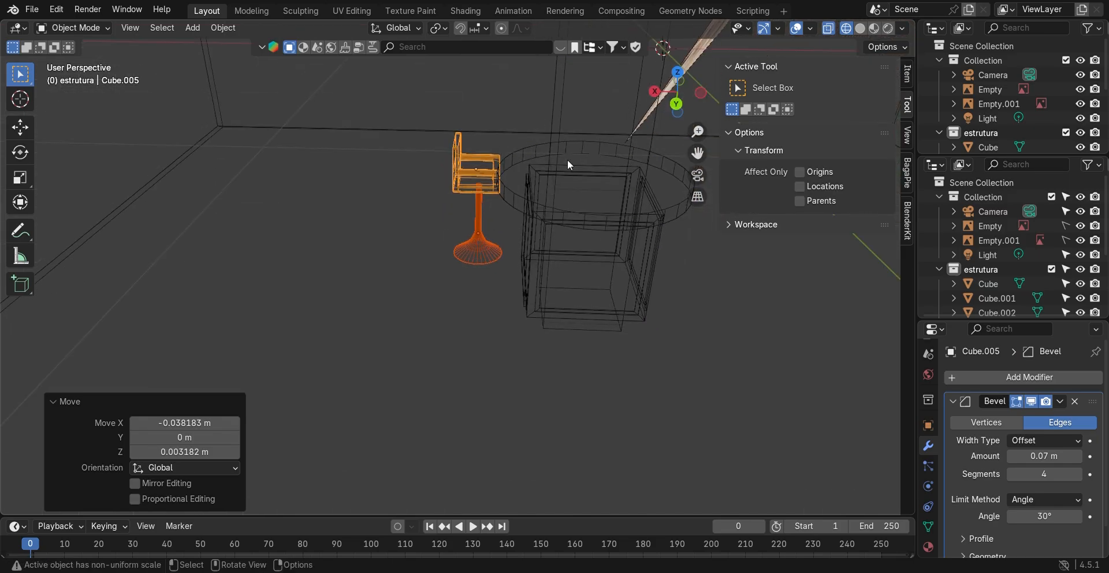
{"action": "left_click", "coordinate": [693, 83]}
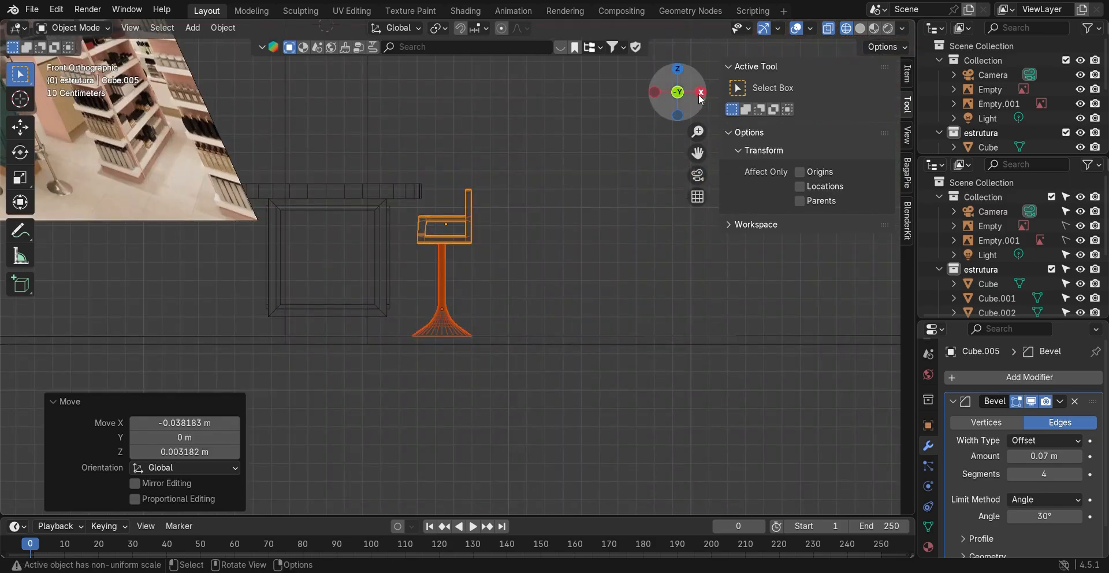
{"action": "left_click", "coordinate": [676, 70]}
{"action": "key", "text": "g"}
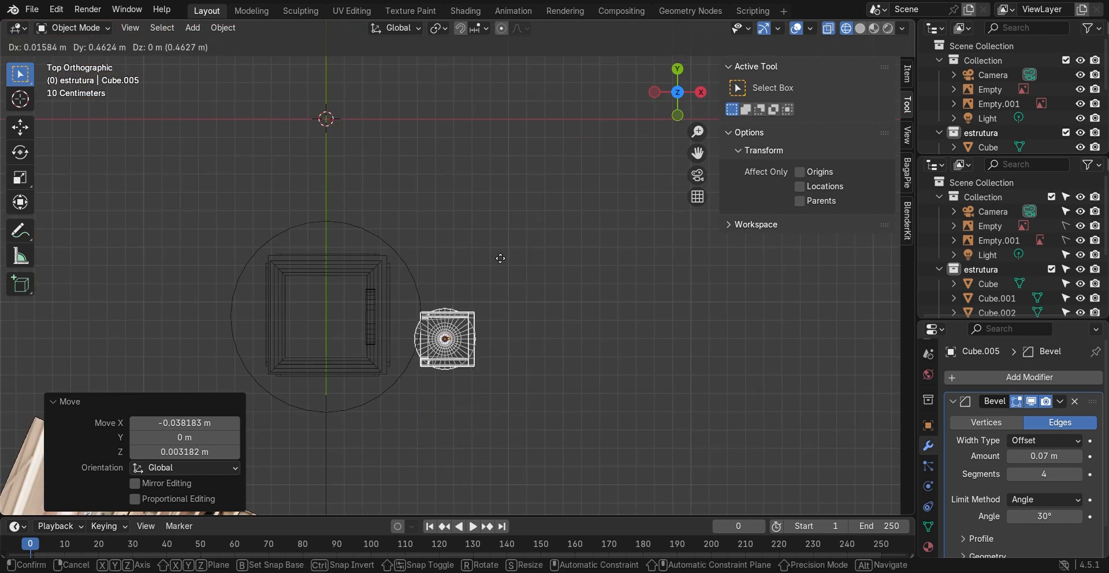
{"action": "left_click", "coordinate": [501, 240]}
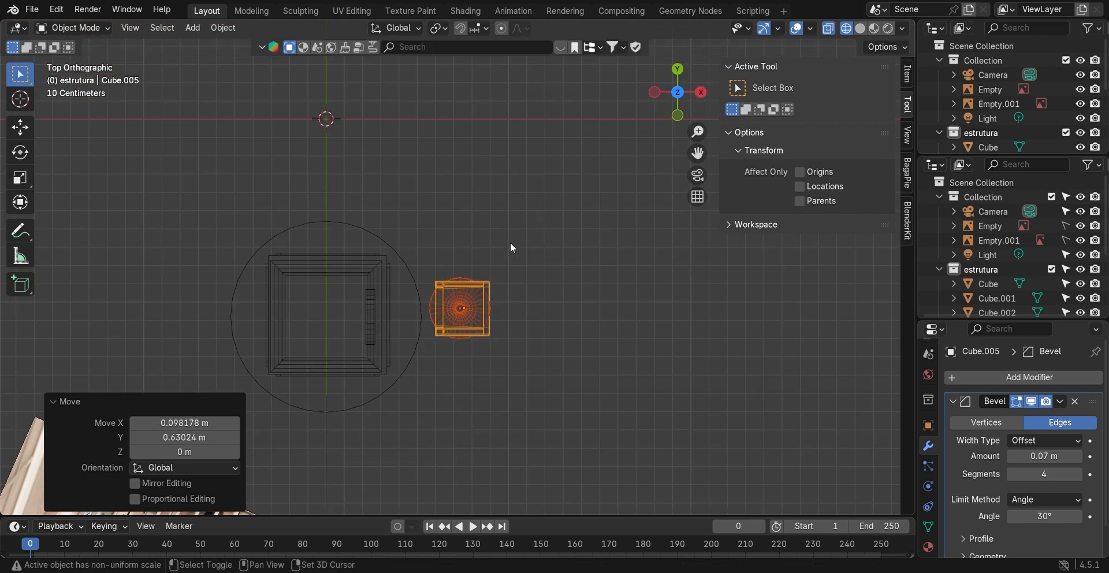
- Duplicate the stool about -0.728 m in X and 0.684 m in Y, and rotate the copy 90°
{"action": "key", "text": "shift+d"}
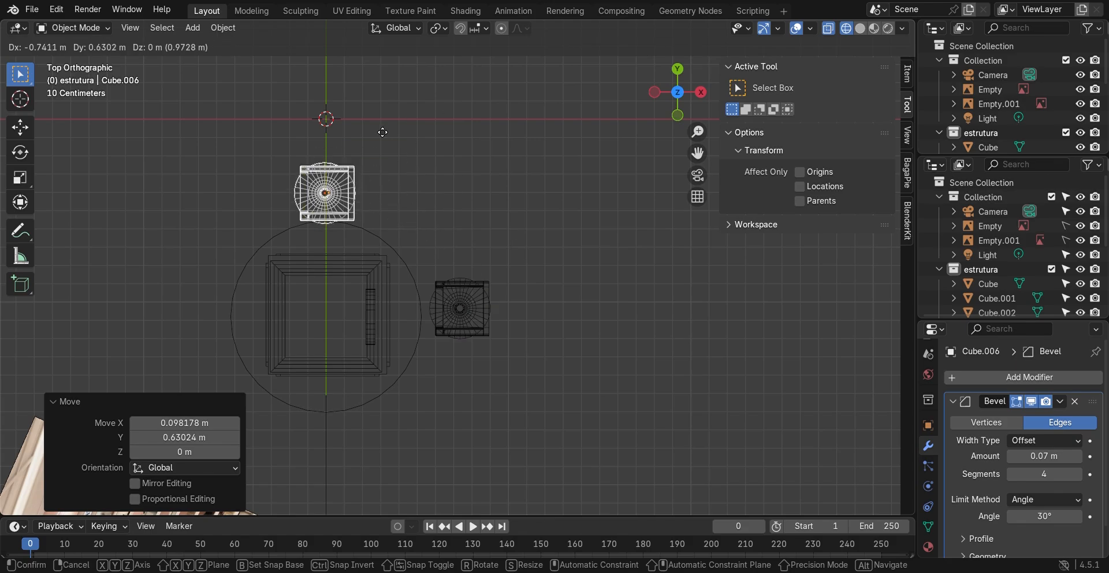
{"action": "left_click", "coordinate": [381, 119]}
{"action": "type", "text": "r"}
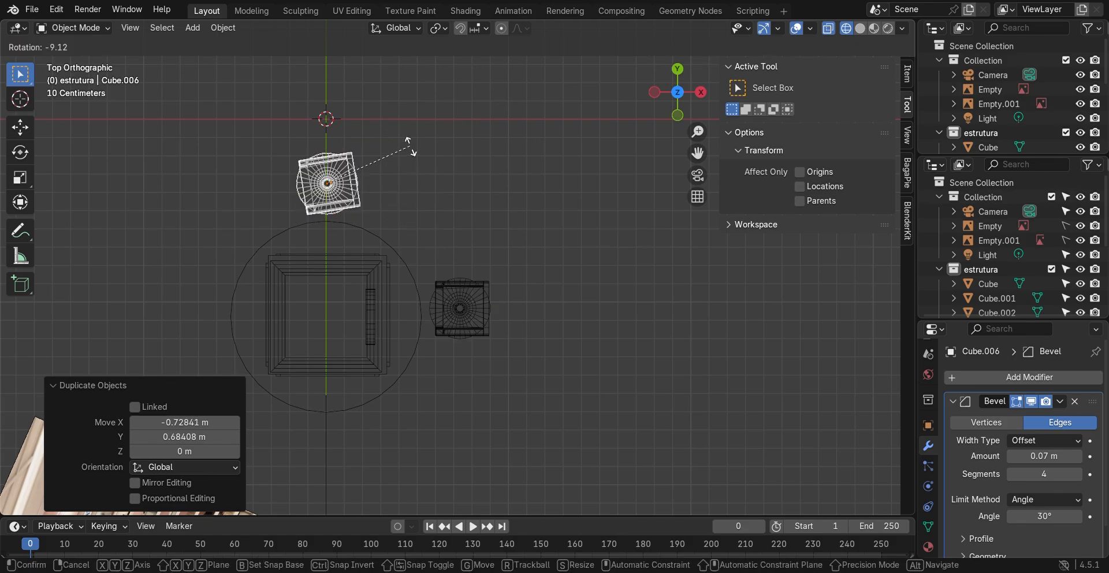
{"action": "type", "text": "90"}
{"action": "key", "text": "Return"}
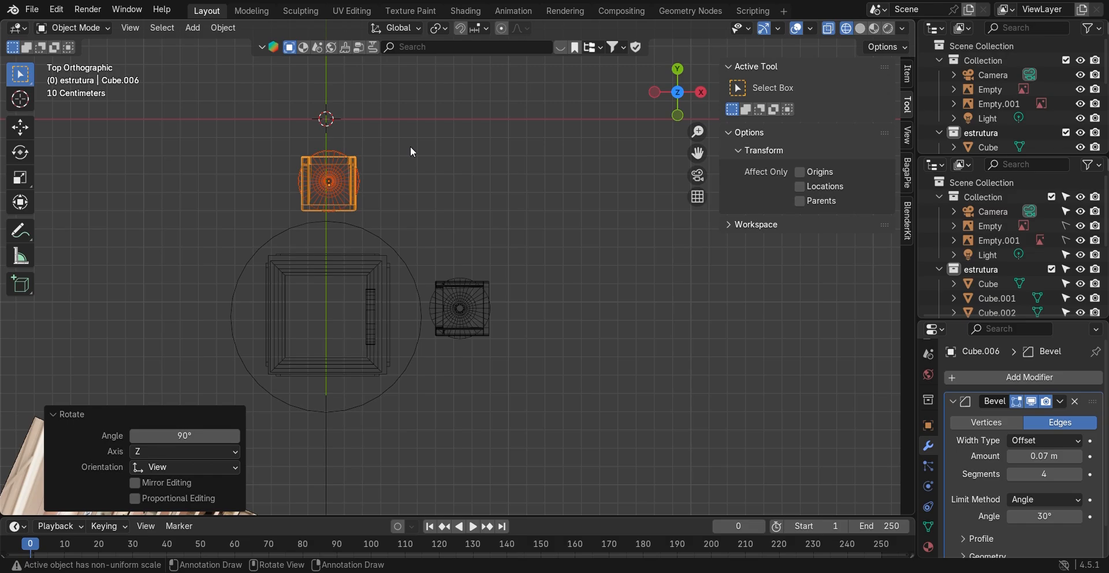
- Duplicate the rotated stool about -1.56 m in Y to the table's opposite side, turn it 180° and move it closer to the tabletop
{"action": "key", "text": "shift+d"}
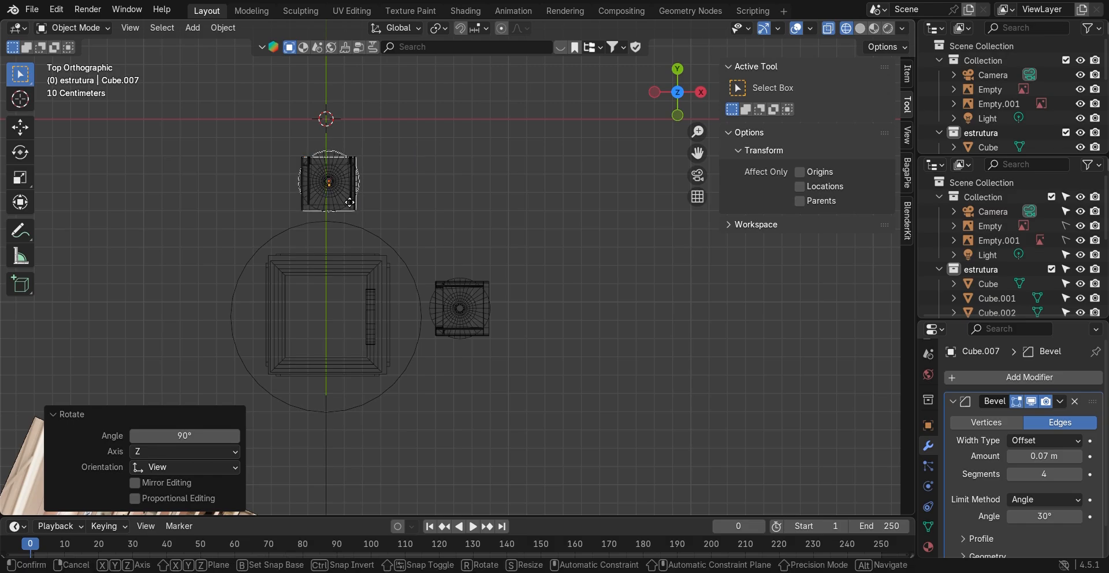
{"action": "left_click", "coordinate": [342, 483]}
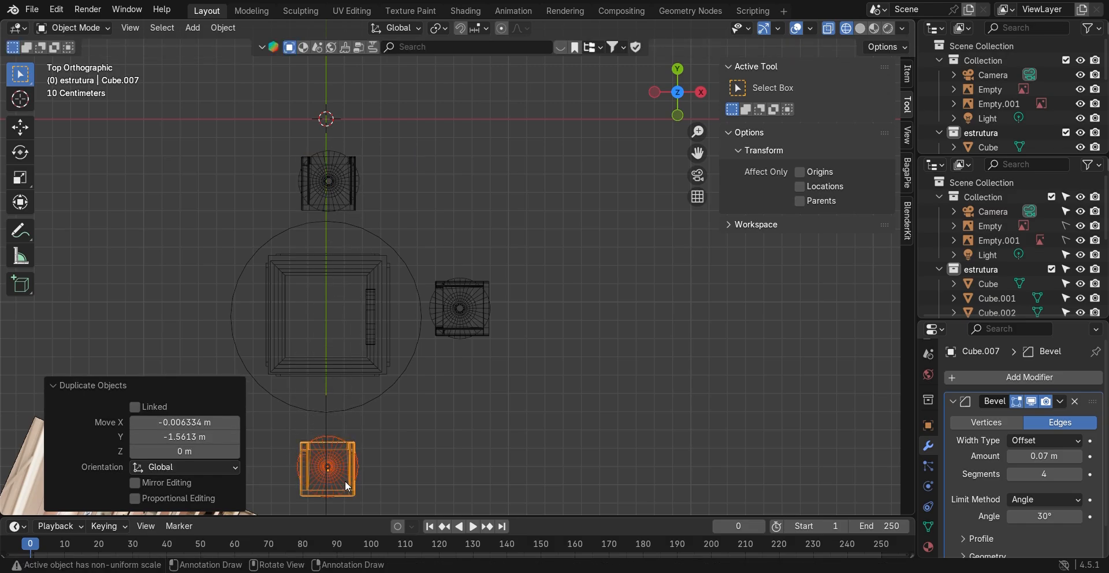
{"action": "key", "text": "r"}
{"action": "type", "text": "180"}
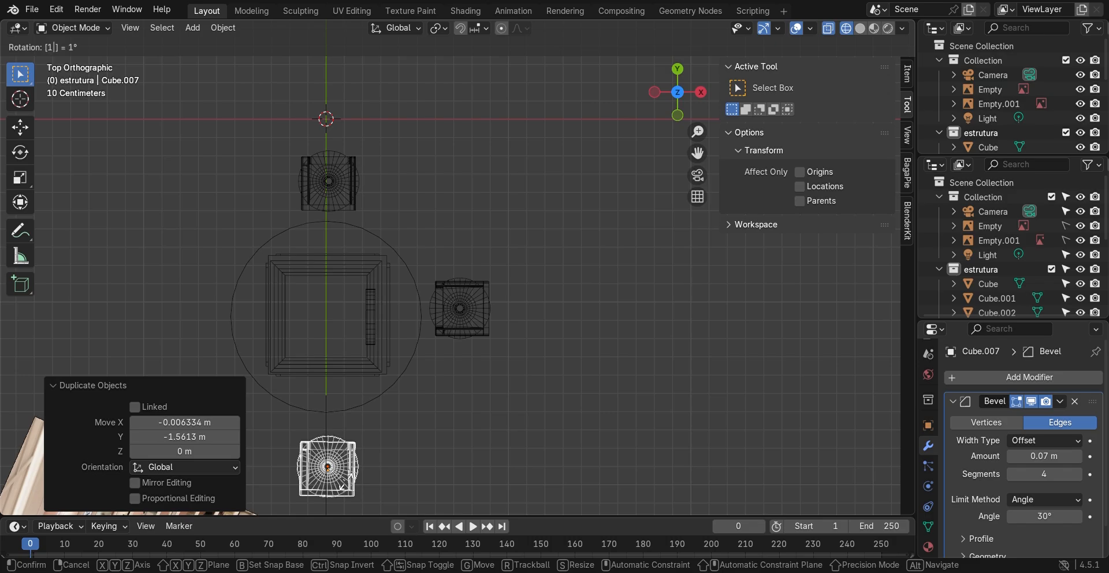
{"action": "key", "text": "Return"}
{"action": "key", "text": "g"}
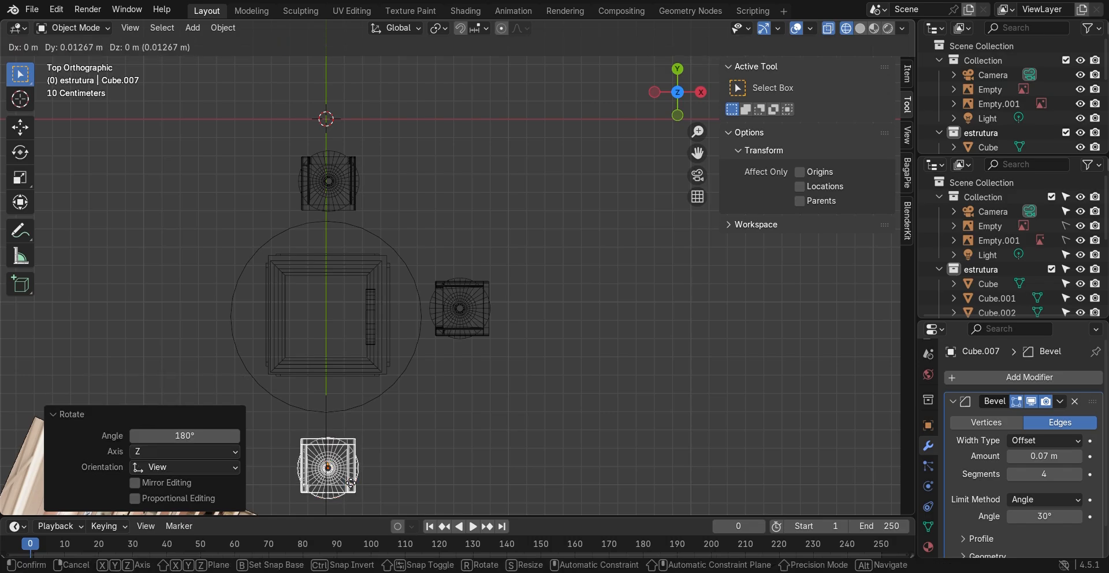
{"action": "left_click", "coordinate": [349, 471]}
- Duplicate the stool on the table's +X side about -1.68 m in X, rotate it 180° and move it 0.247 m in X toward the table
{"action": "left_click_drag", "start_coordinate": [554, 244], "coordinate": [470, 348]}
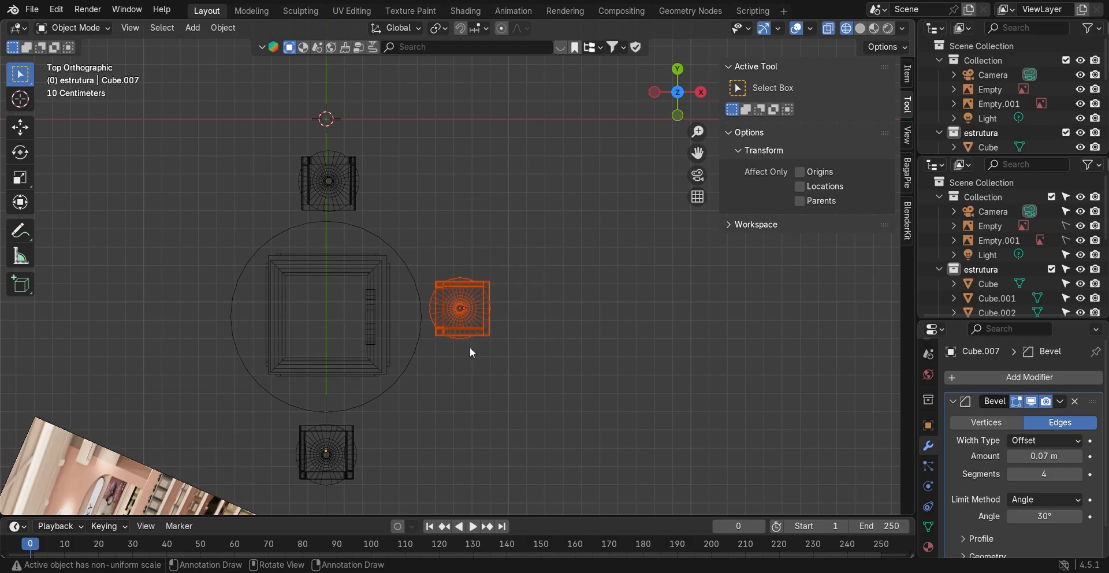
{"action": "key", "text": "shift+d"}
{"action": "left_click", "coordinate": [164, 360]}
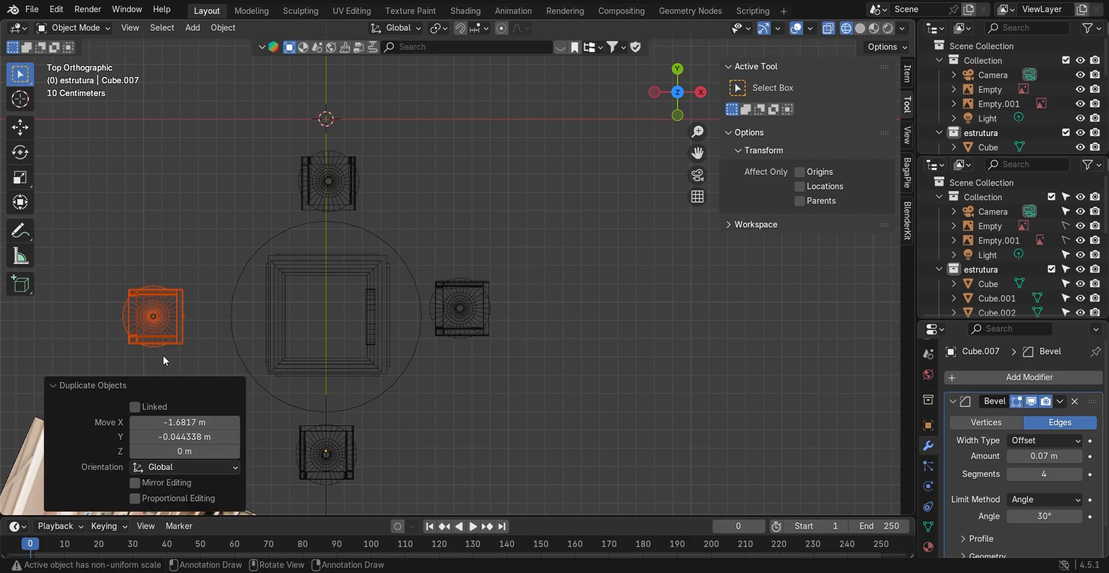
{"action": "type", "text": "r180"}
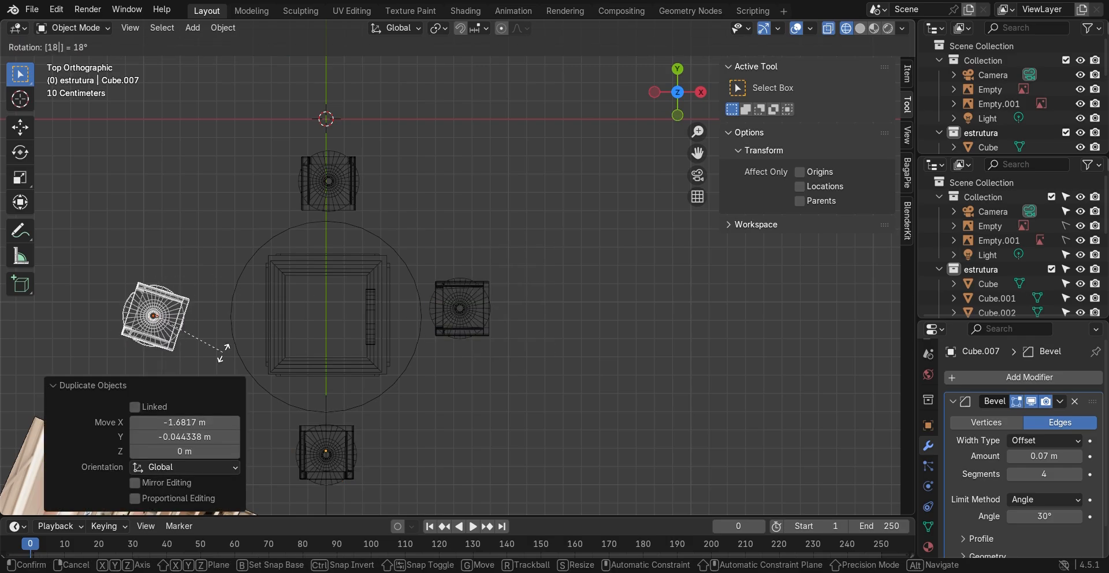
{"action": "key", "text": "Return"}
{"action": "key", "text": "g"}
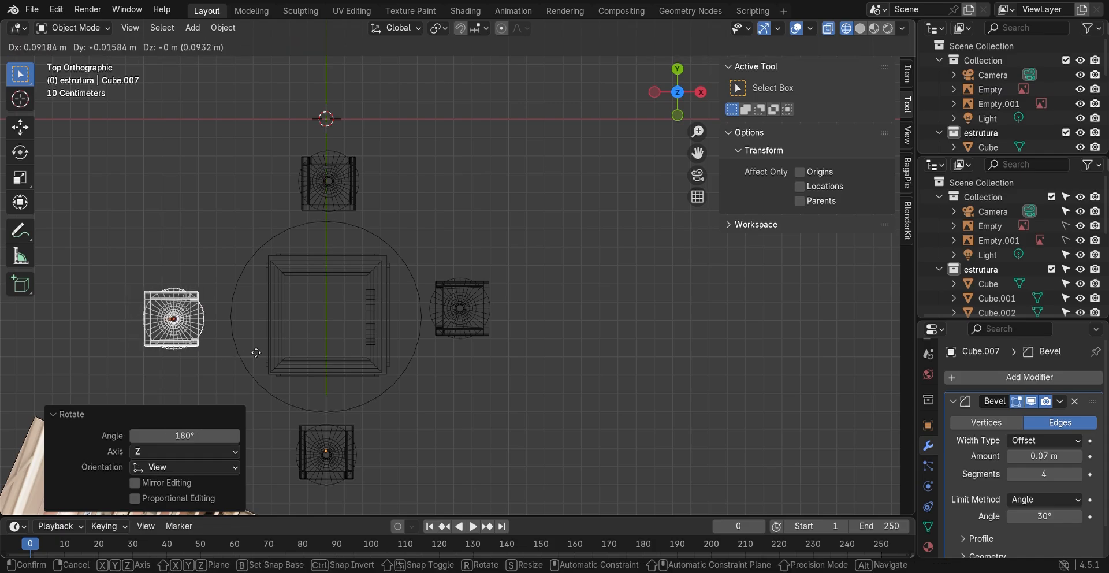
{"action": "left_click", "coordinate": [269, 359]}
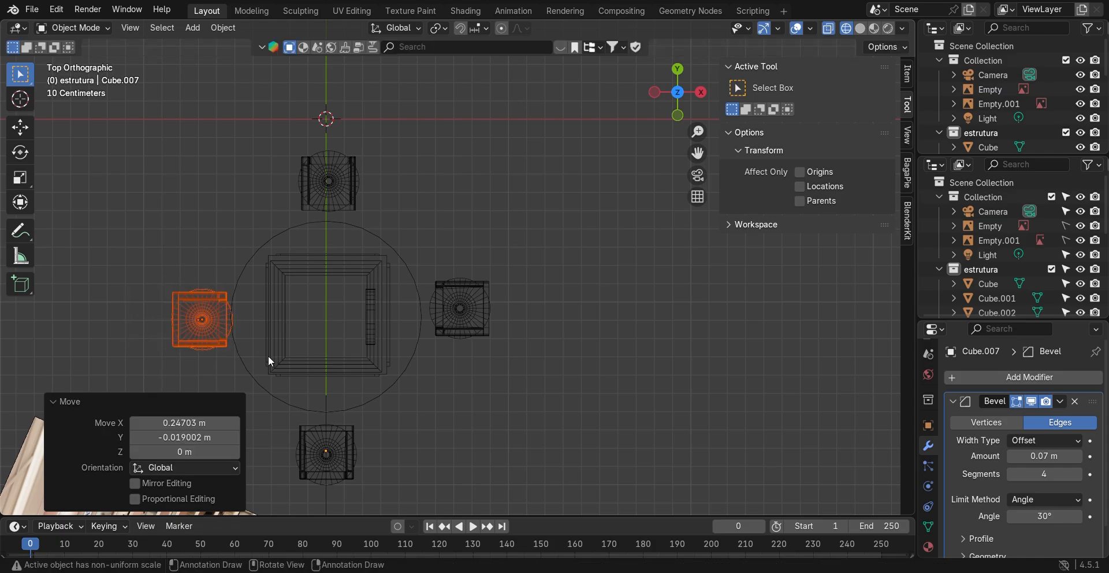
- Return the viewport to solid shading and select all parts of the stool on the round table's +Y side
{"action": "left_click", "coordinate": [357, 308]}
{"action": "middle_click_drag", "start_coordinate": [472, 300], "coordinate": [307, 228]}
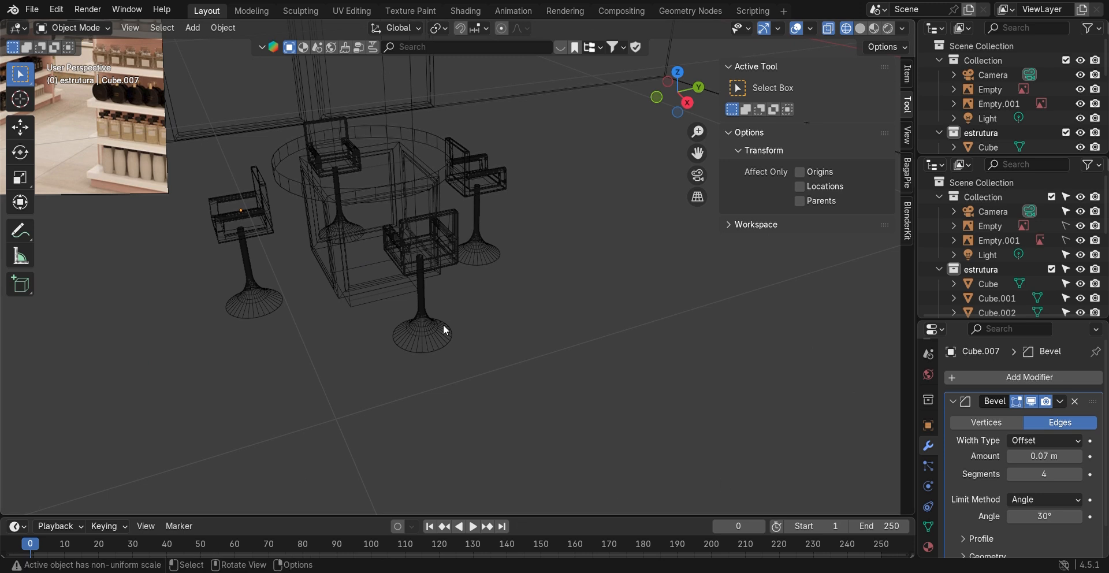
{"action": "left_click", "coordinate": [860, 27]}
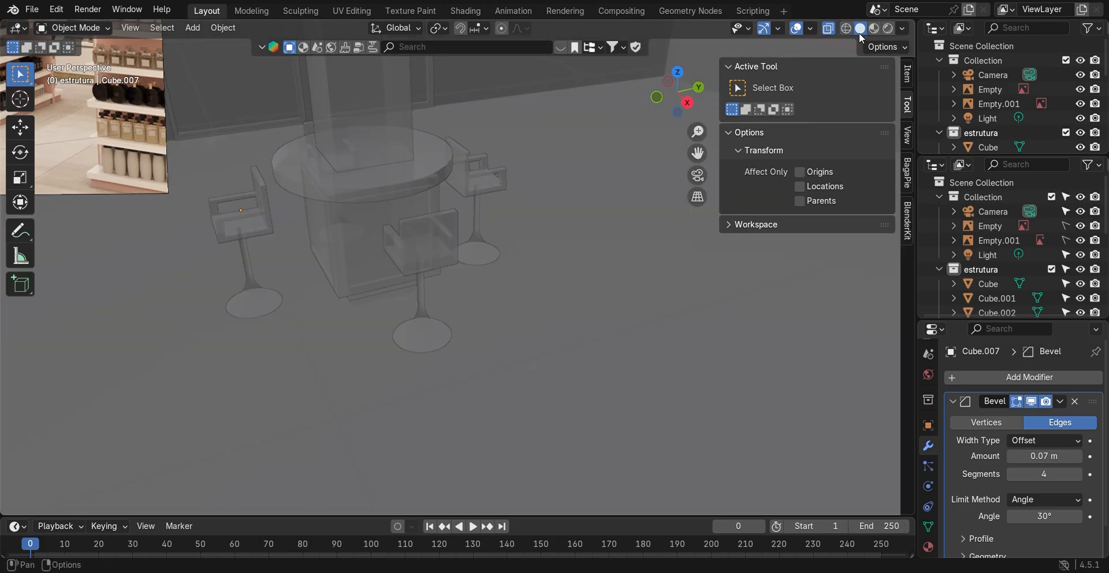
{"action": "mouse_move", "coordinate": [459, 238]}
{"action": "middle_mouse_down"}
{"action": "mouse_move", "coordinate": [407, 223]}
{"action": "mouse_move", "coordinate": [383, 241]}
{"action": "mouse_move", "coordinate": [402, 230]}
{"action": "middle_mouse_up"}
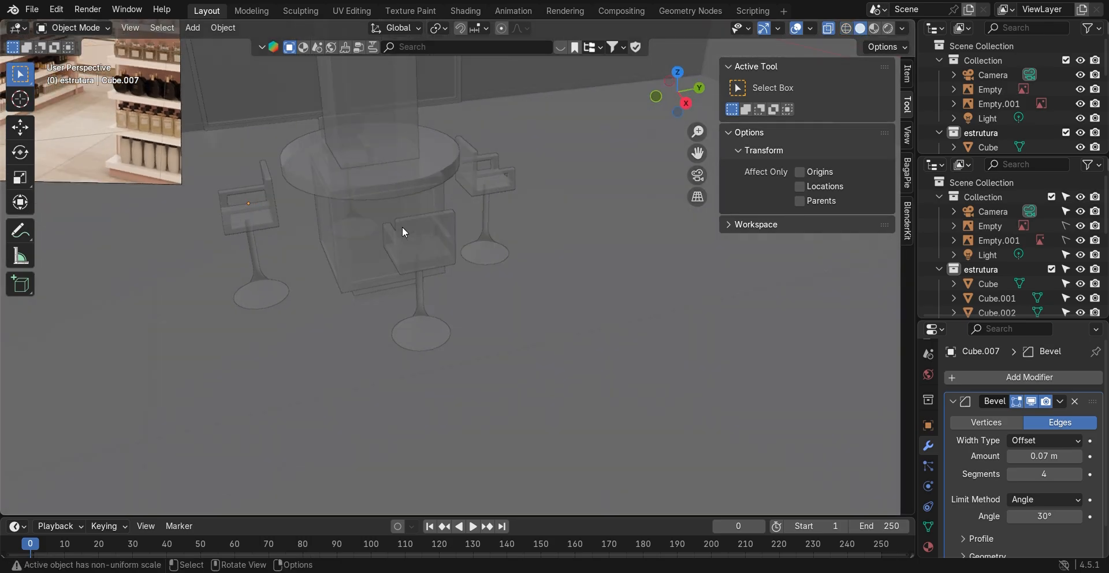
{"action": "left_click", "coordinate": [485, 220], "text": "shift"}
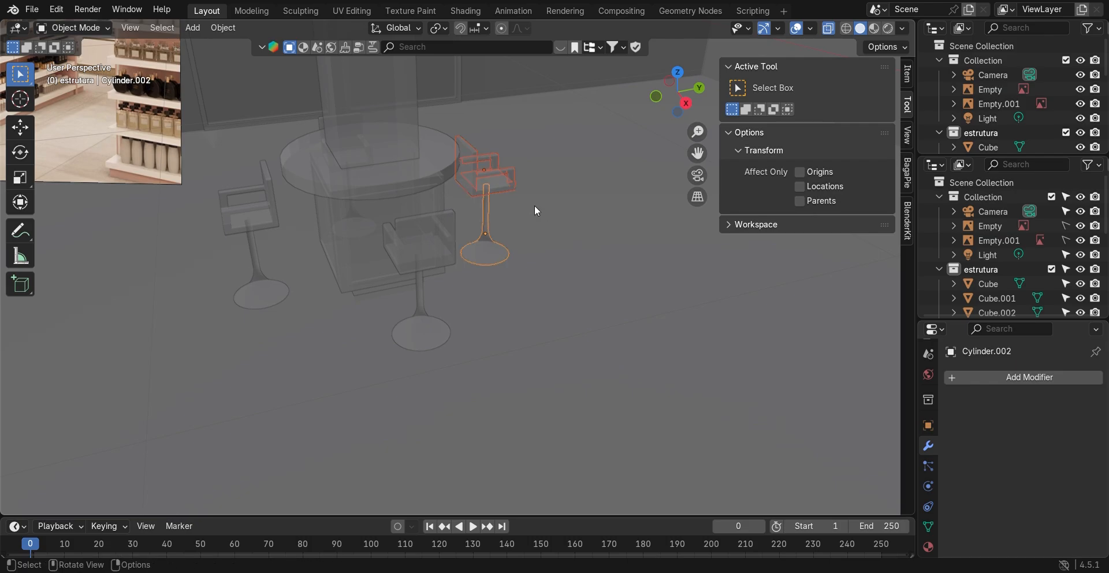
- Try rotating the selected stool 18° about the view axis and undo the rotation
{"action": "type", "text": "r18"}
{"action": "key", "text": "Return"}
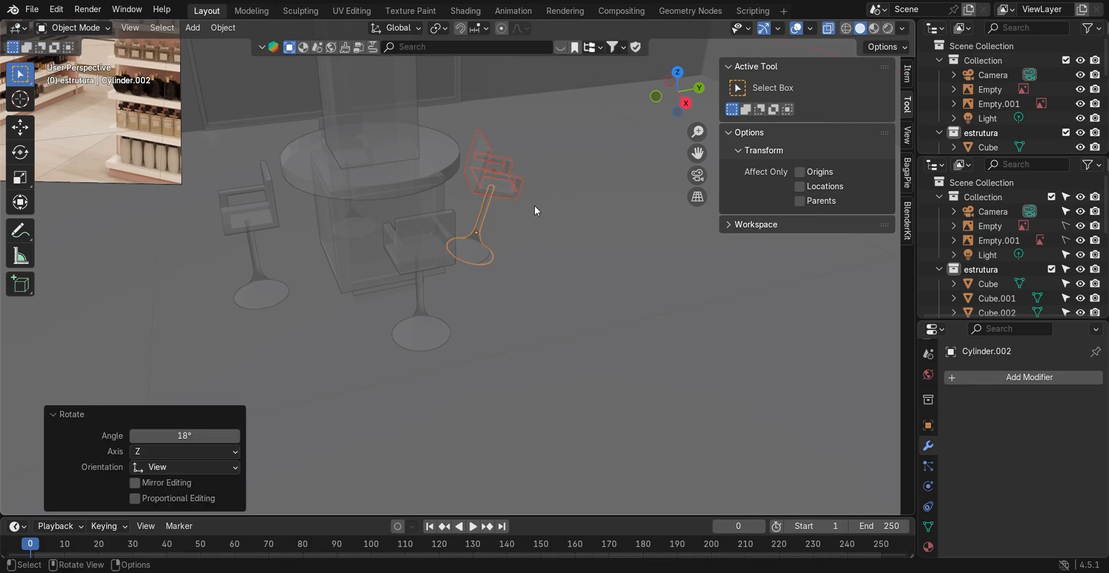
{"action": "key", "text": "ctrl+z"}
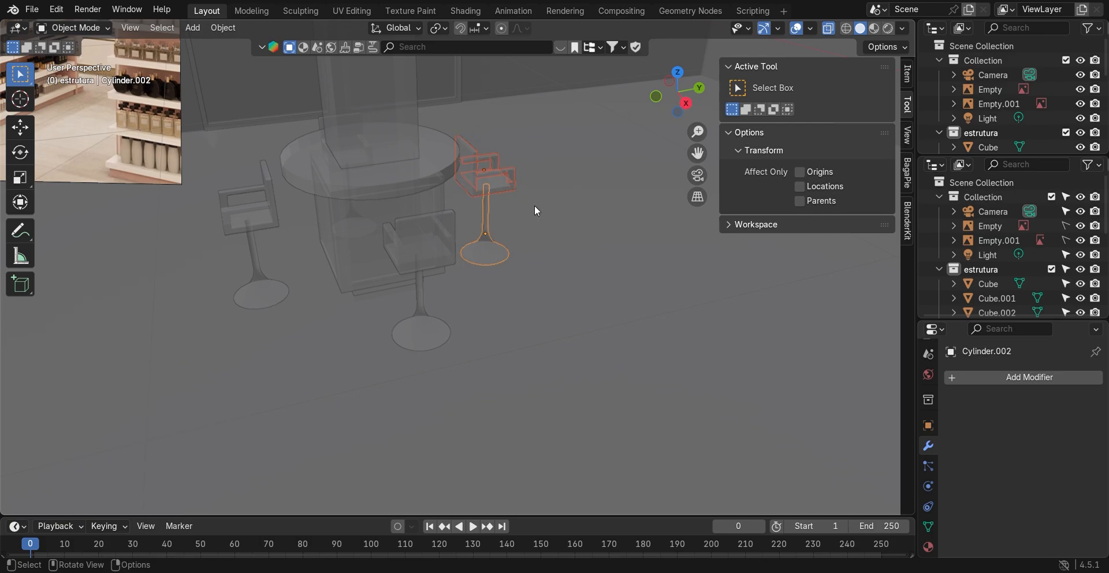
- Rotate the selected stool 180° about the global Z axis
{"action": "type", "text": "rz18"}
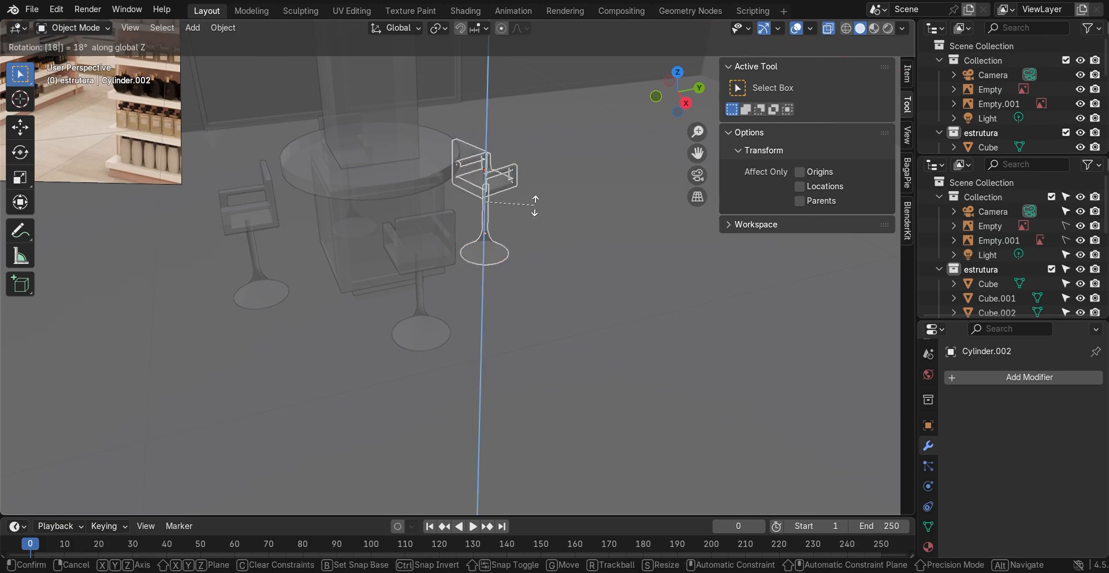
{"action": "key", "text": "Return"}
{"action": "left_click", "coordinate": [264, 241]}
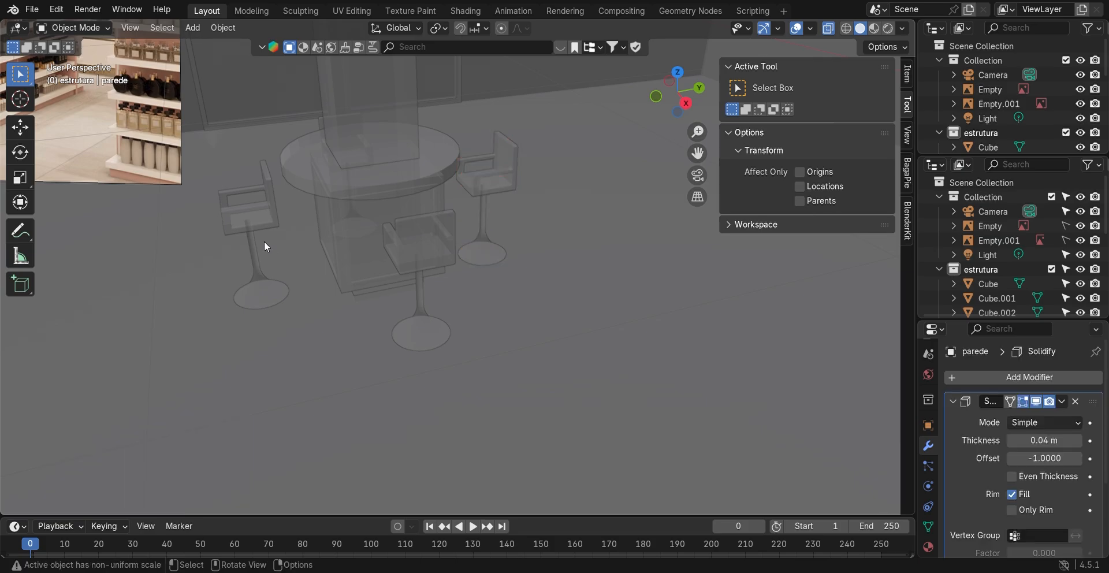
- Rotate all parts of the stool on the round table's -Y side 180° about the global Z axis
{"action": "left_click", "coordinate": [265, 218]}
{"action": "left_click", "coordinate": [255, 272], "text": "shift"}
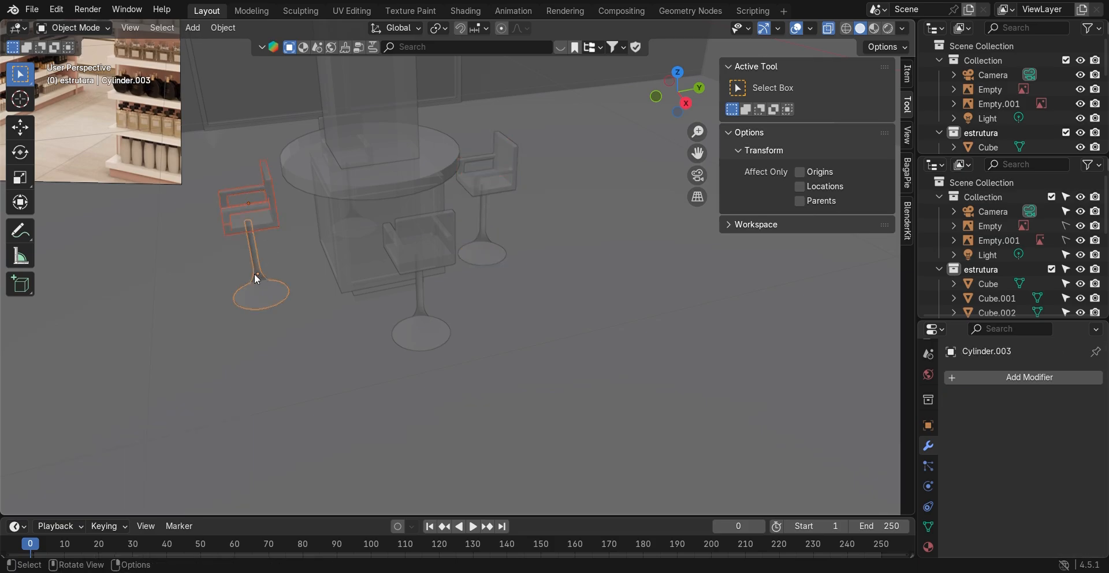
{"action": "type", "text": "rz180"}
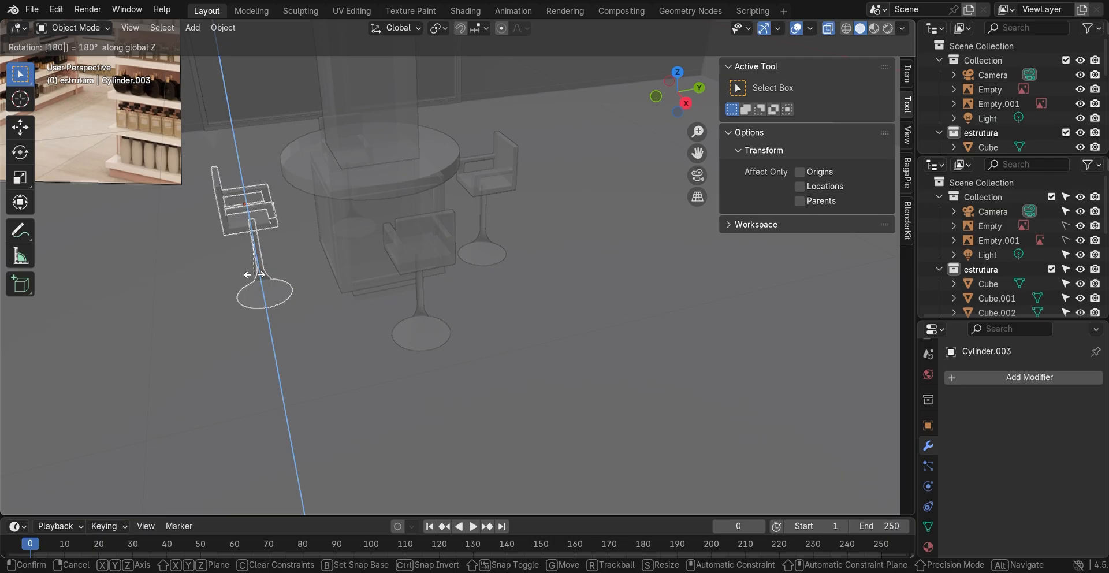
{"action": "key", "text": "Return"}
- Examine the counter, signage and product shelves in the store reference image and compare them with the modelled table area
{"action": "middle_click_drag", "start_coordinate": [342, 242], "coordinate": [374, 188]}
{"action": "scroll", "coordinate": [374, 188], "scroll_direction": "down", "scroll_amount": 8}
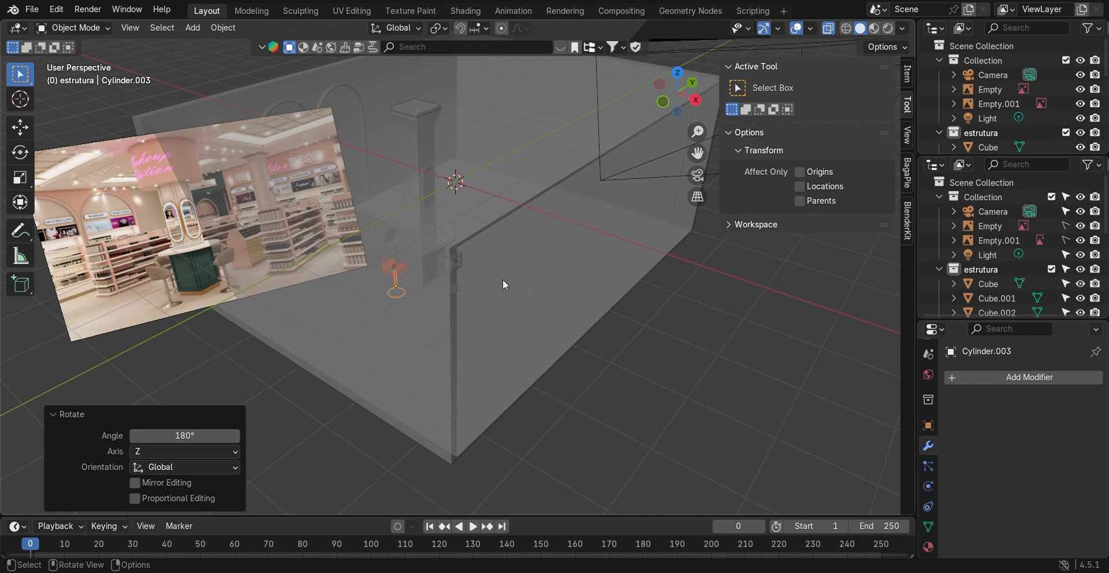
{"action": "scroll", "coordinate": [492, 276], "scroll_direction": "up", "scroll_amount": 2}
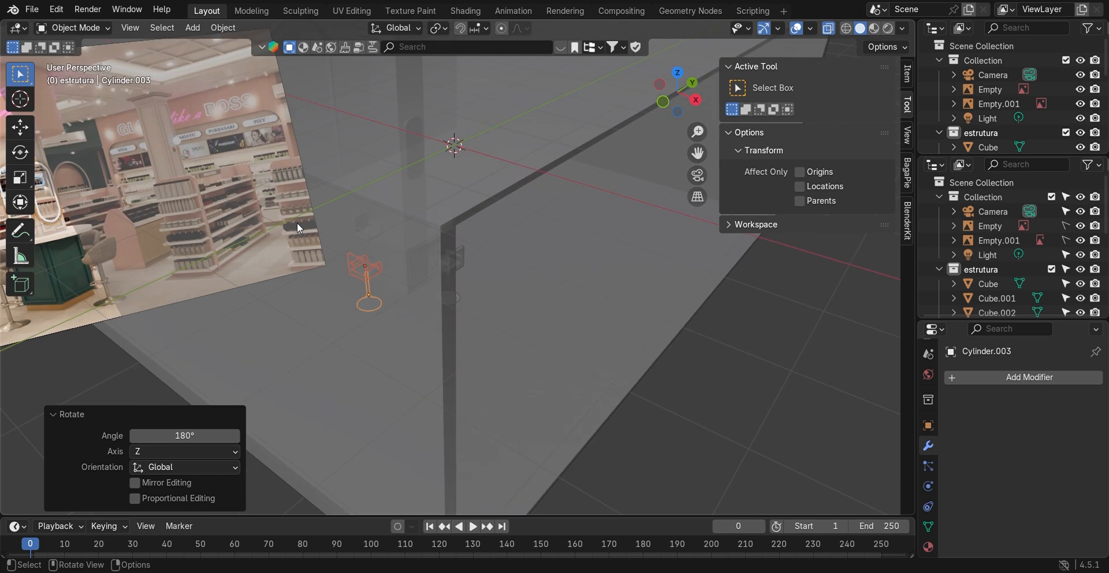
{"action": "middle_click_drag", "start_coordinate": [248, 133], "coordinate": [305, 168], "text": "shift"}
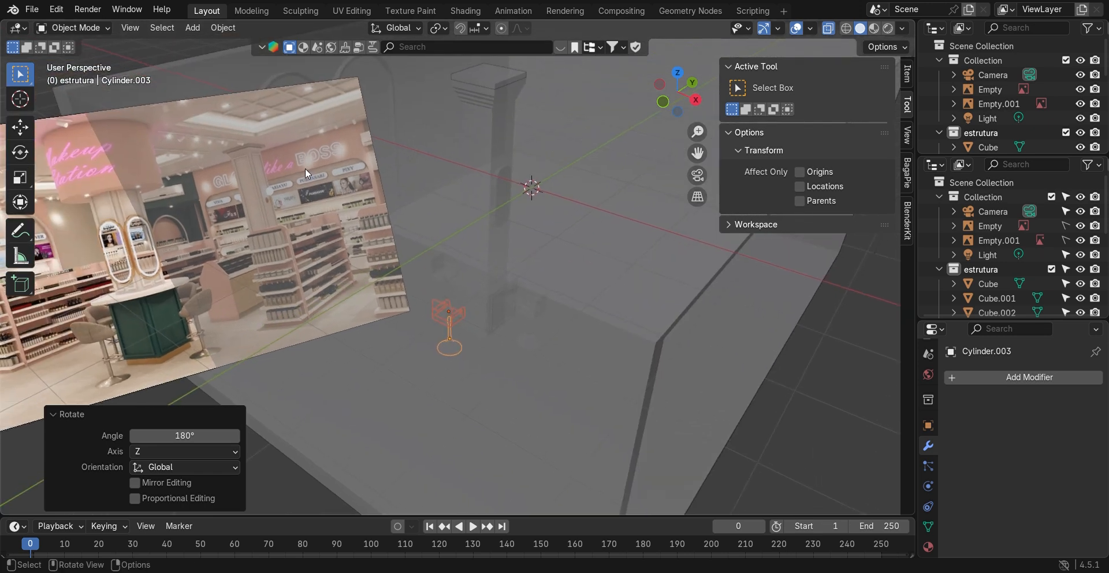
{"action": "scroll", "coordinate": [282, 195], "scroll_direction": "up", "scroll_amount": 3}
{"action": "scroll", "coordinate": [254, 185], "scroll_direction": "down", "scroll_amount": 4}
{"action": "scroll", "coordinate": [315, 199], "scroll_direction": "up", "scroll_amount": 6}
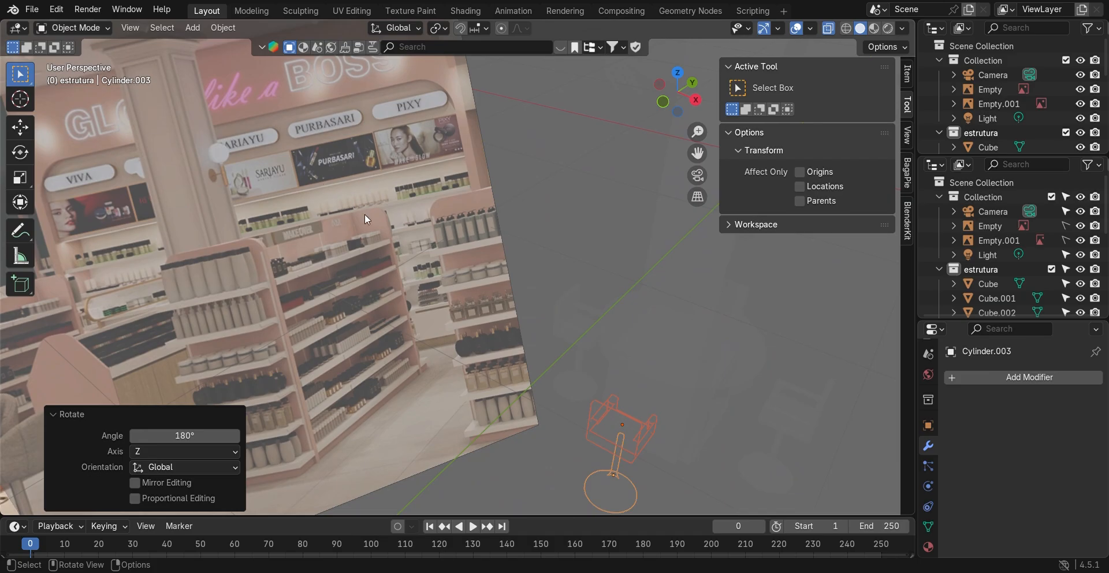
{"action": "scroll", "coordinate": [367, 215], "scroll_direction": "down", "scroll_amount": 2}
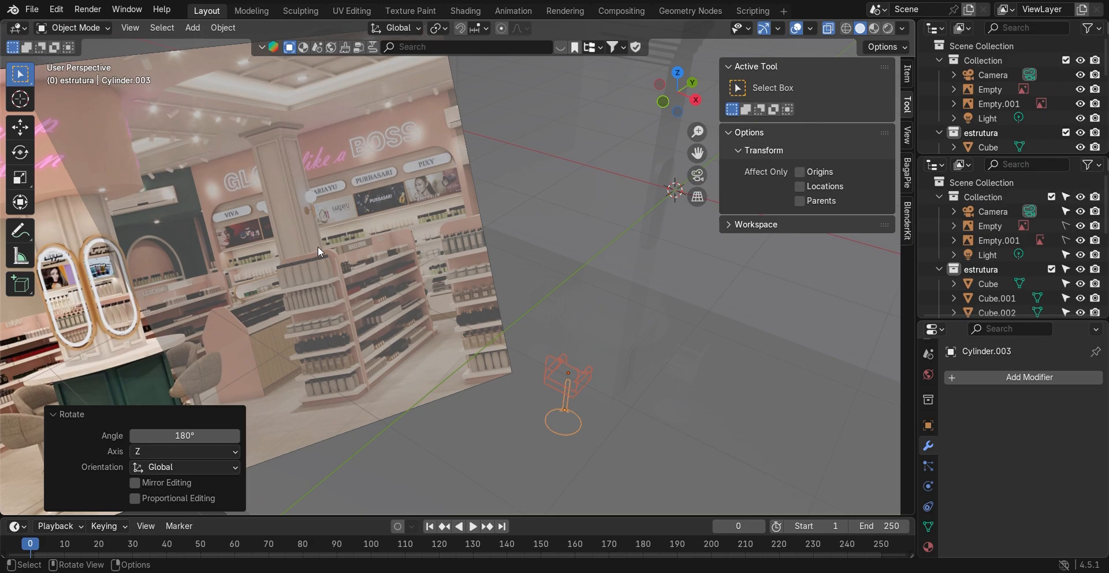
{"action": "middle_click_drag", "start_coordinate": [602, 258], "coordinate": [459, 240]}
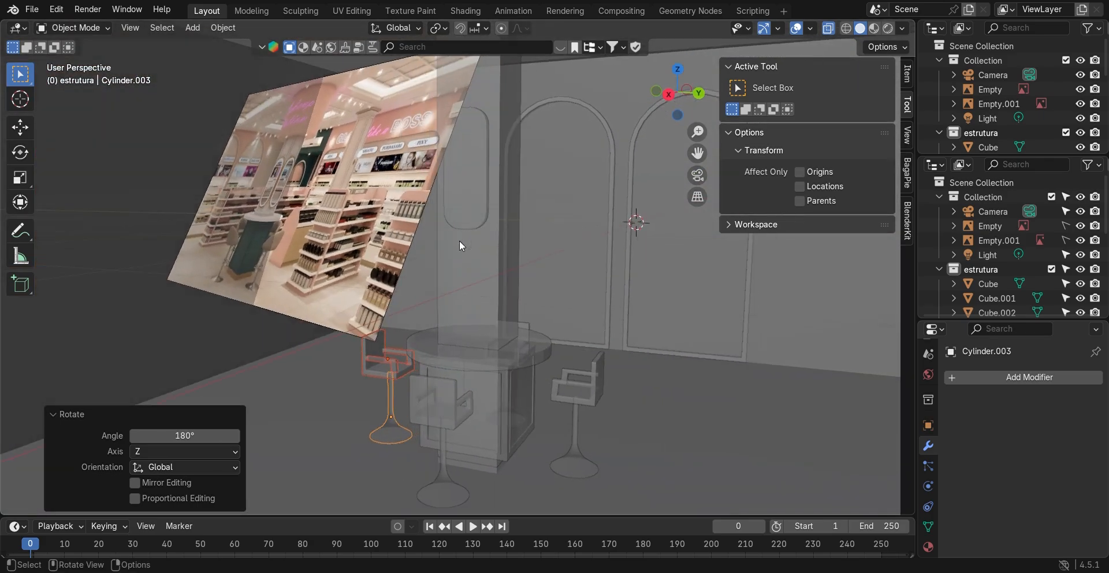
- Isolate the round tabletop in local view
{"action": "left_click", "coordinate": [417, 353]}
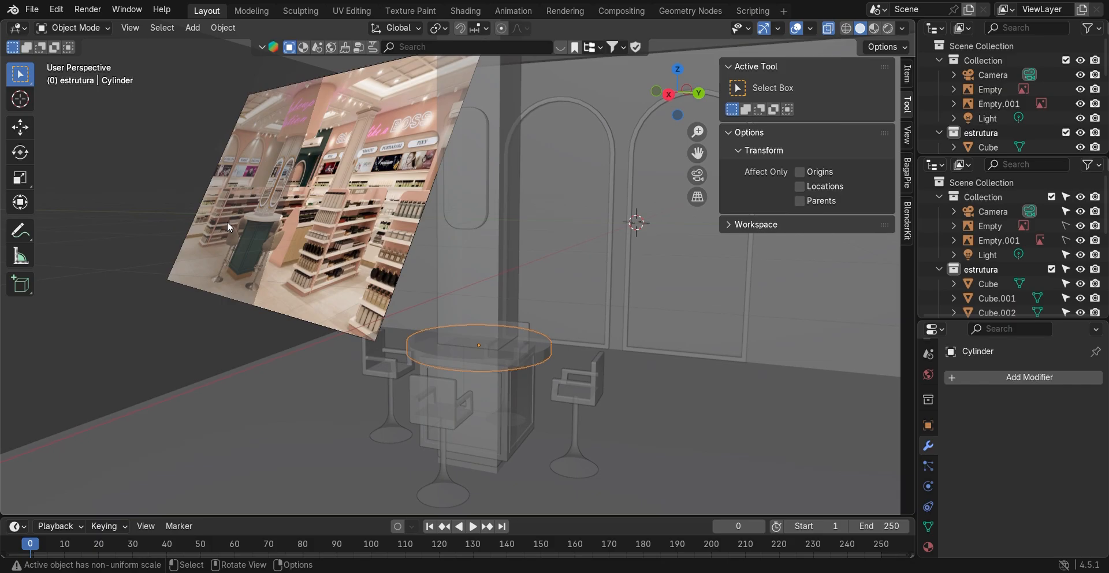
{"action": "scroll", "coordinate": [462, 317], "scroll_direction": "up", "scroll_amount": 1}
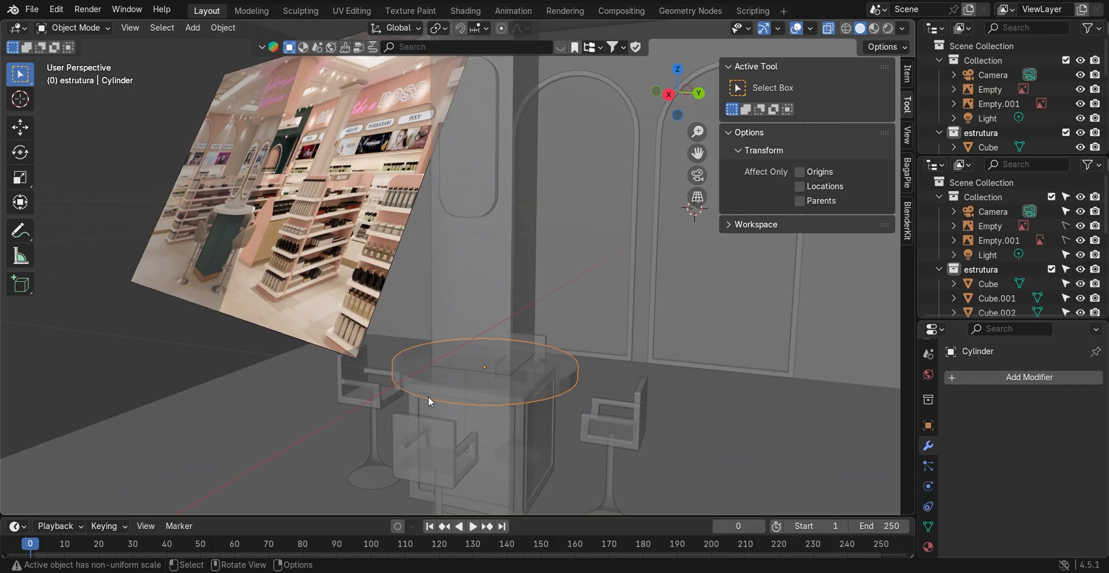
{"action": "key", "text": "KP_Divide"}
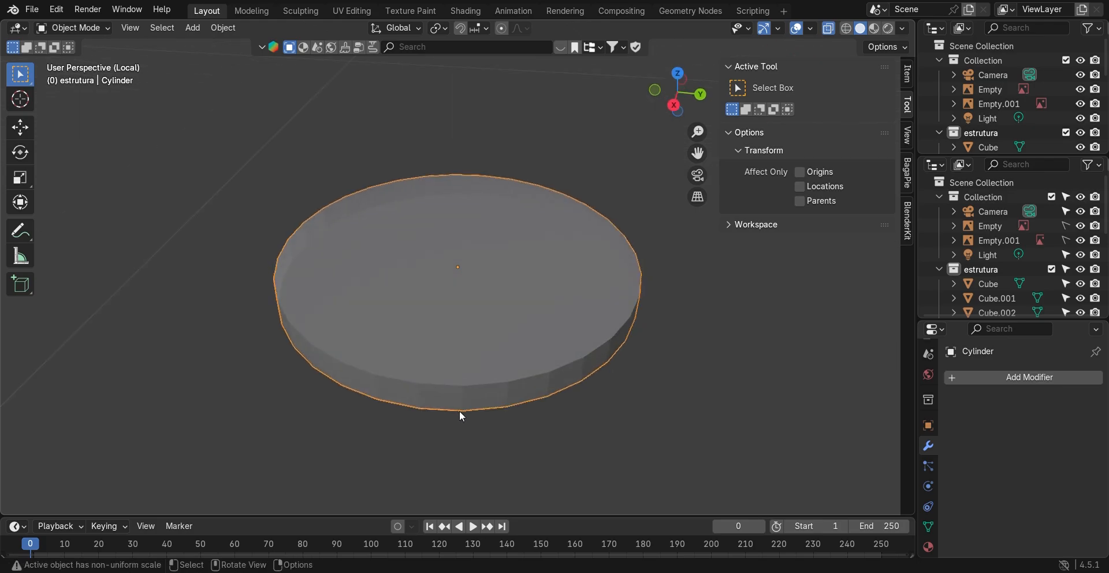
- Add a 32-vertex cylinder mesh at the world origin and scale it uniformly to about 0.062
{"action": "key", "text": "shift+a"}
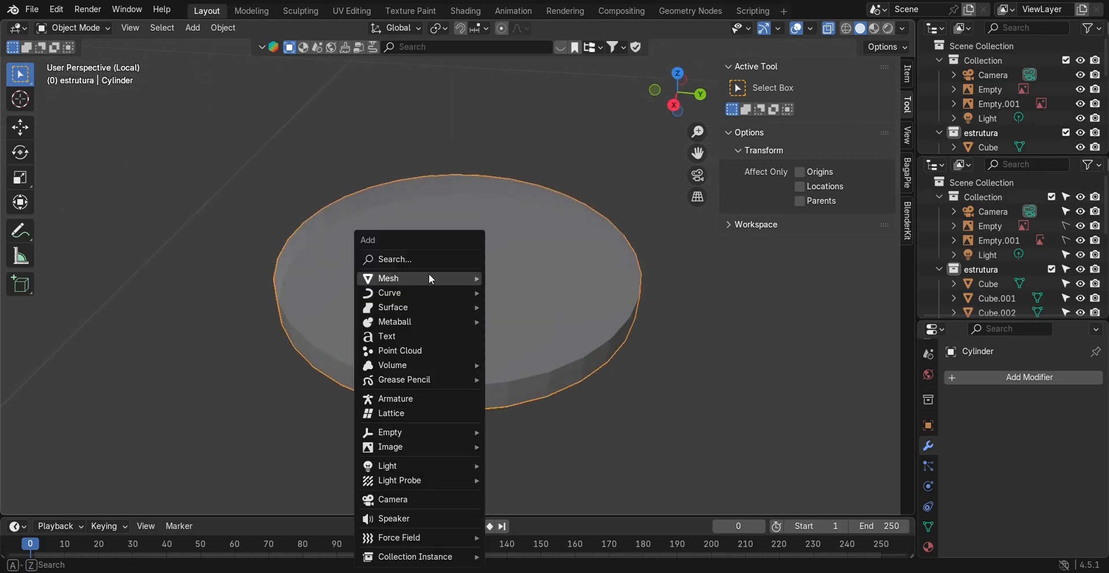
{"action": "mouse_move", "coordinate": [429, 276]}
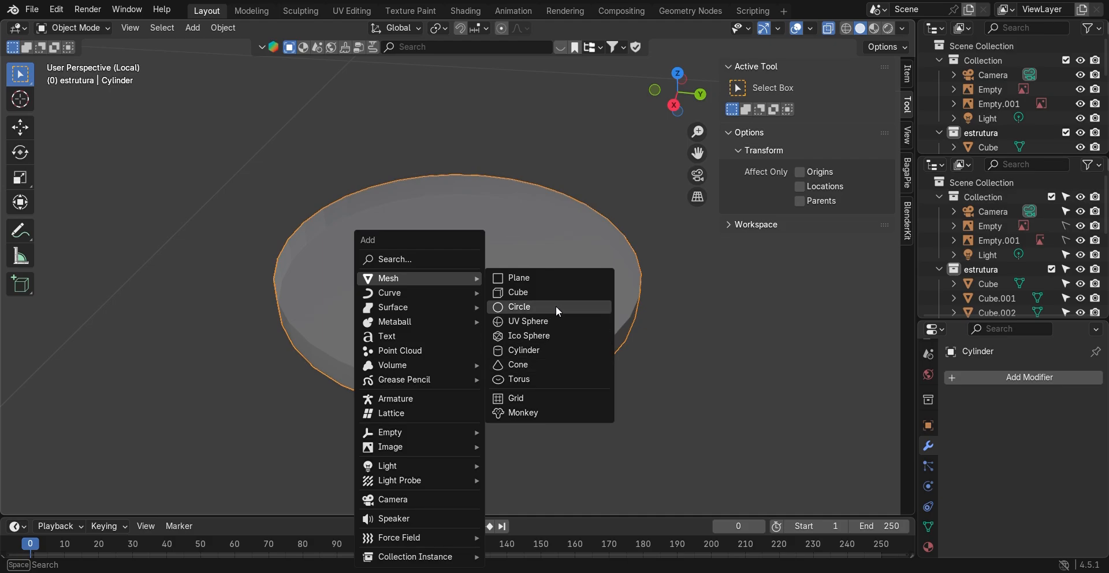
{"action": "left_click", "coordinate": [553, 349]}
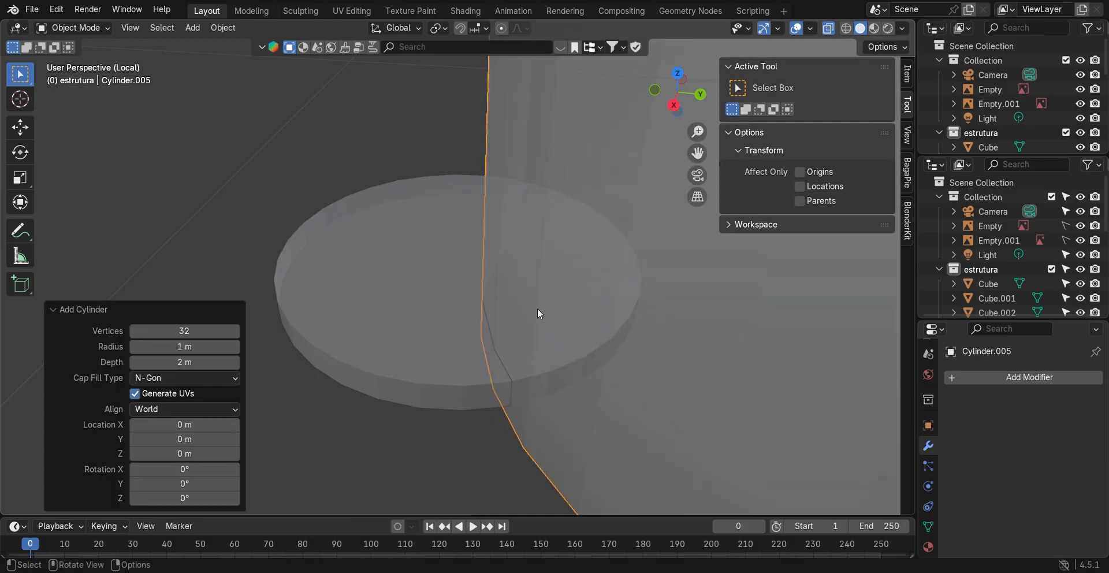
{"action": "scroll", "coordinate": [540, 315], "scroll_direction": "down", "scroll_amount": 3}
{"action": "key", "text": "s"}
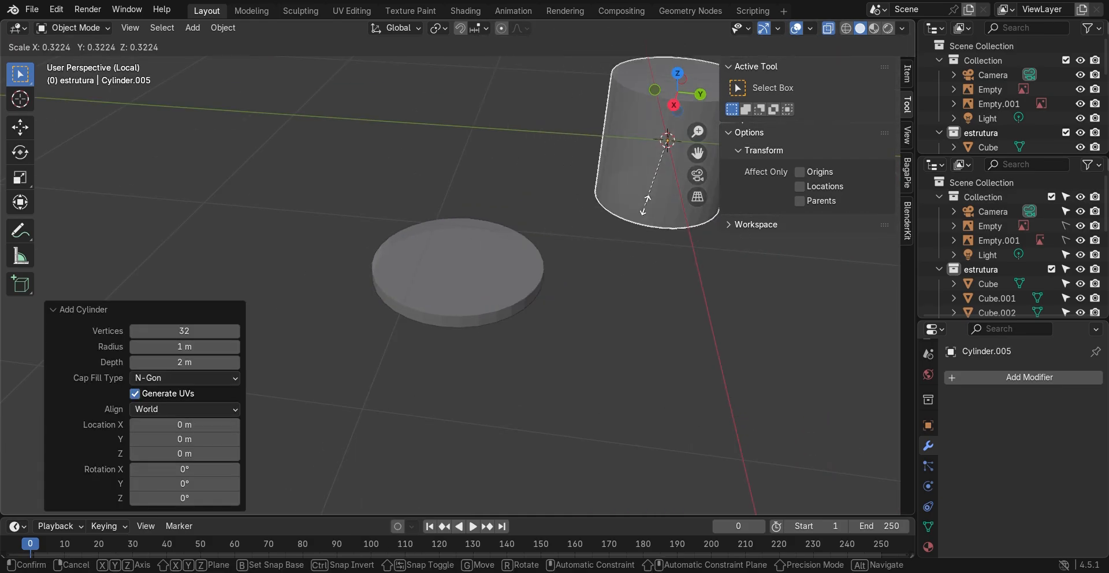
{"action": "left_click", "coordinate": [669, 155]}
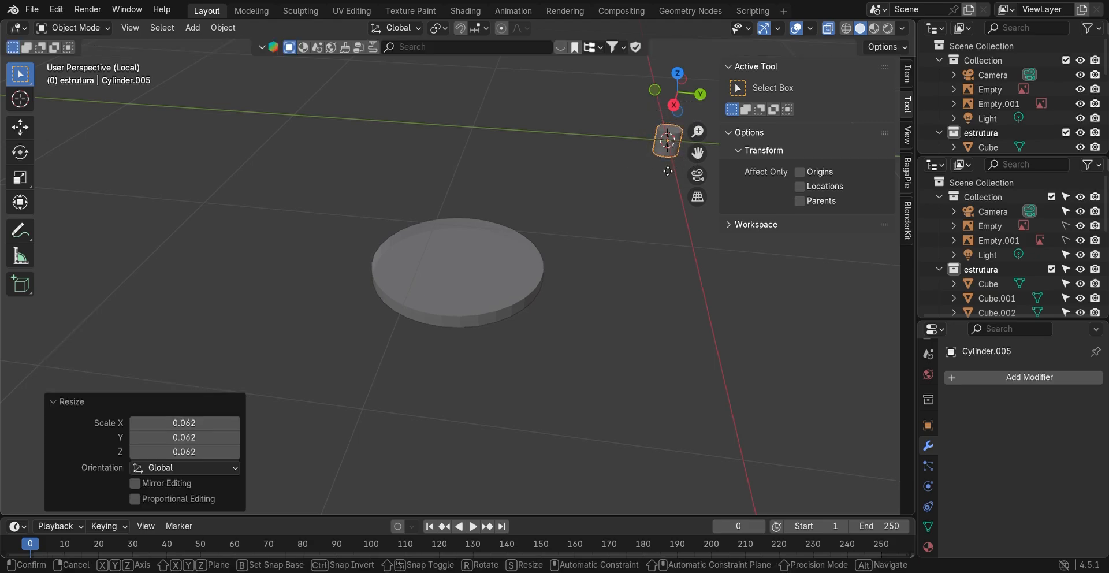
- Move the small cylinder so it stands on the upper surface of the round tabletop, at the tabletop's centre
{"action": "key", "text": "g"}
{"action": "left_click", "coordinate": [442, 292]}
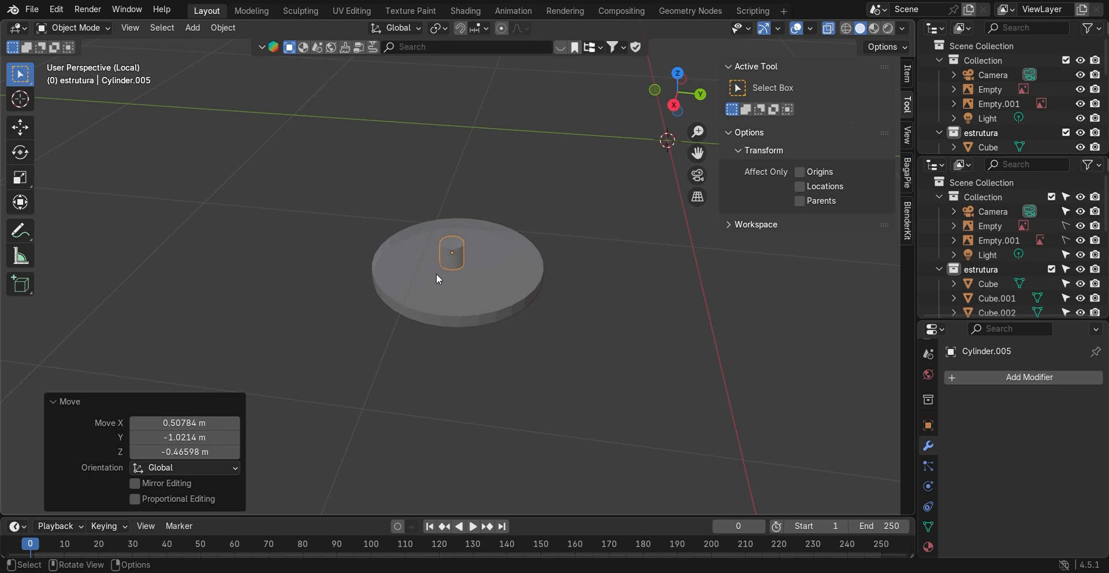
{"action": "middle_click_drag", "start_coordinate": [420, 274], "coordinate": [629, 164]}
{"action": "left_click", "coordinate": [695, 96]}
{"action": "key", "text": "g"}
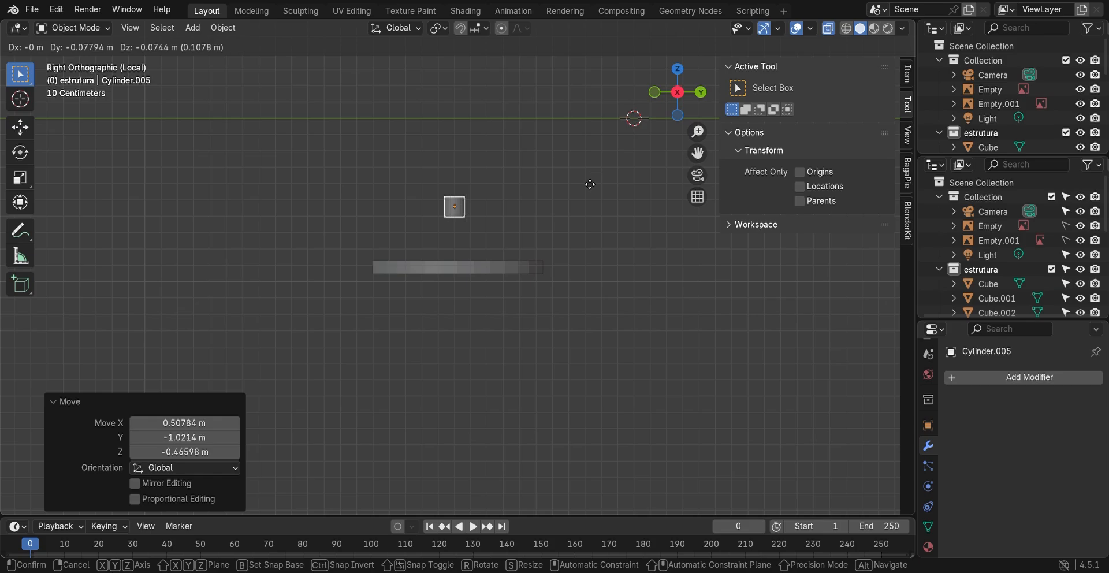
{"action": "left_click", "coordinate": [585, 213]}
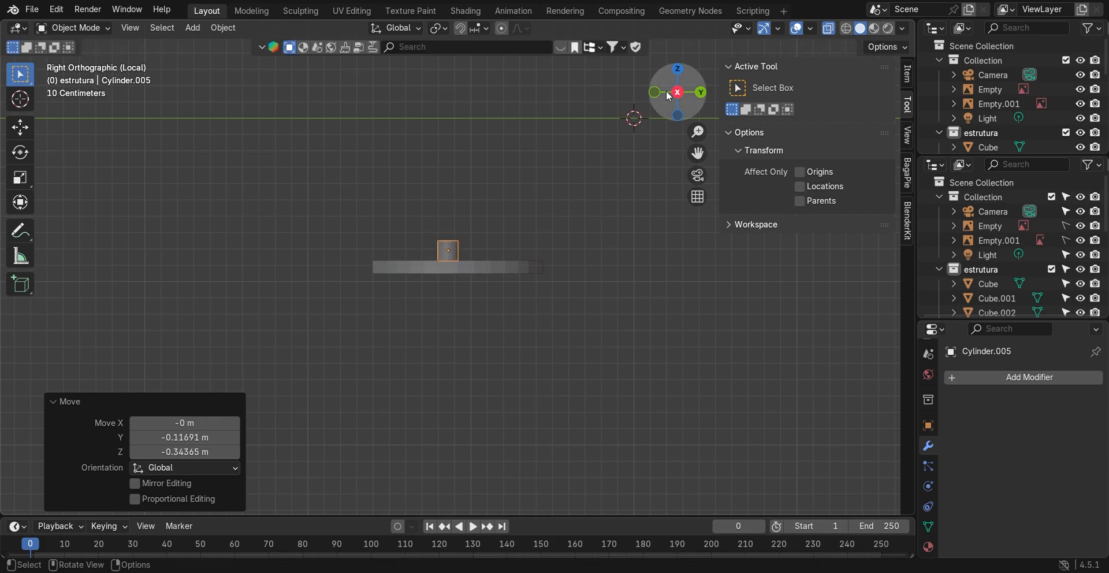
{"action": "left_click", "coordinate": [676, 71]}
{"action": "key", "text": "g"}
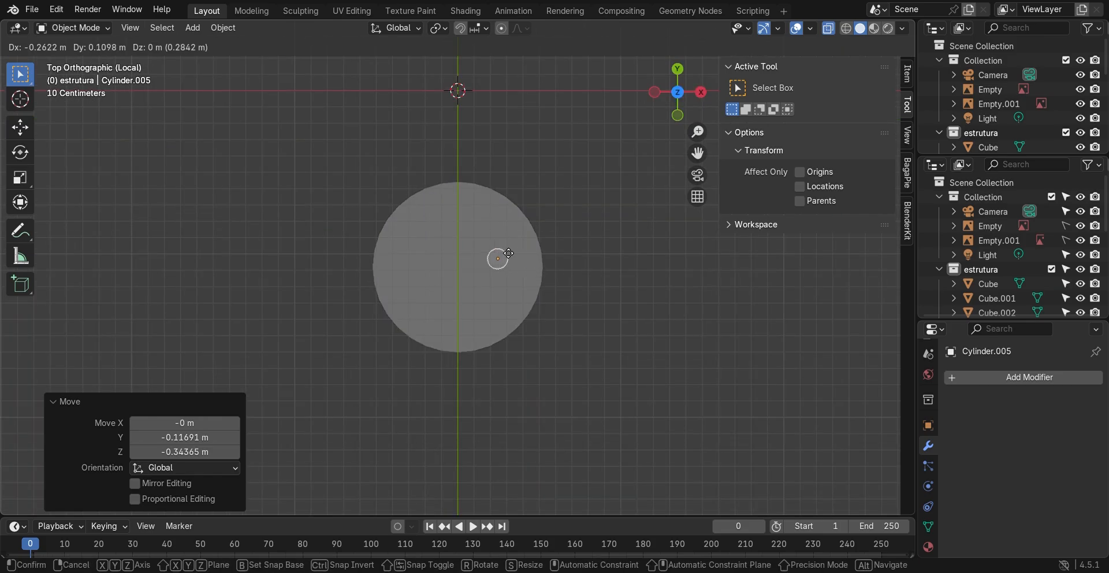
{"action": "left_click", "coordinate": [477, 267]}
- Extrude the small cylinder's top face upward about 0.053 m in Edit Mode to lengthen the bottle body
{"action": "middle_click_drag", "start_coordinate": [486, 290], "coordinate": [472, 214]}
{"action": "scroll", "coordinate": [465, 236], "scroll_direction": "up", "scroll_amount": 8}
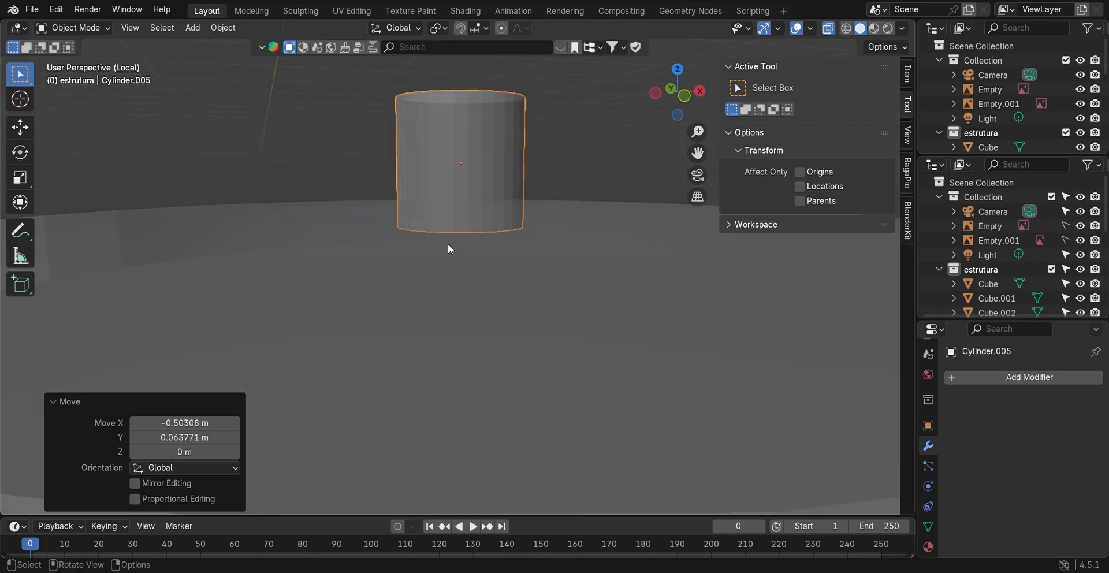
{"action": "middle_click_drag", "start_coordinate": [461, 268], "coordinate": [465, 301]}
{"action": "key", "text": "Tab"}
{"action": "key", "text": "3"}
{"action": "left_click", "coordinate": [382, 260]}
{"action": "key", "text": "e"}
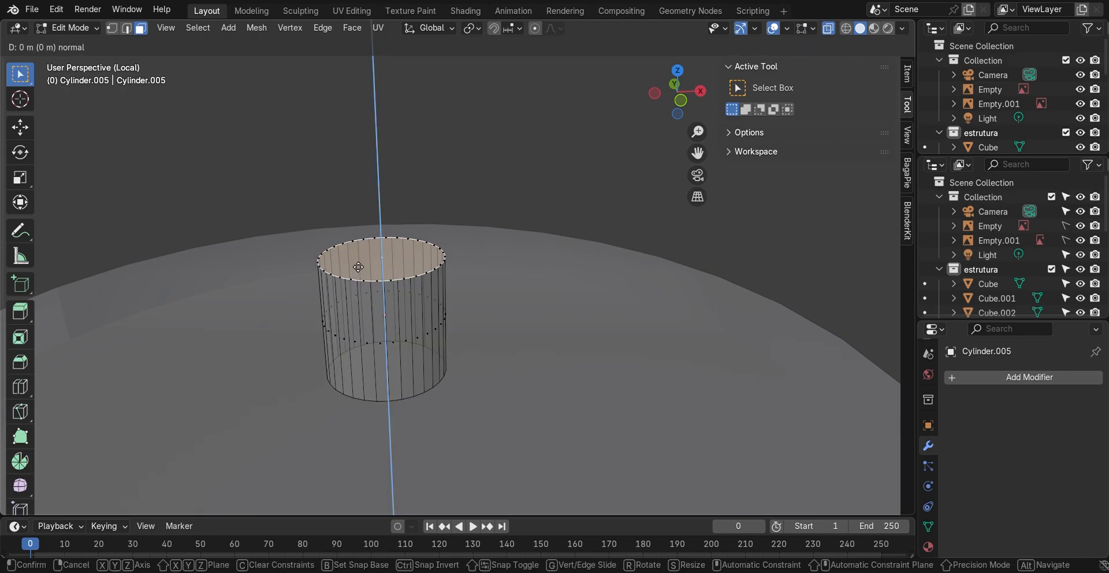
{"action": "left_click", "coordinate": [397, 222]}
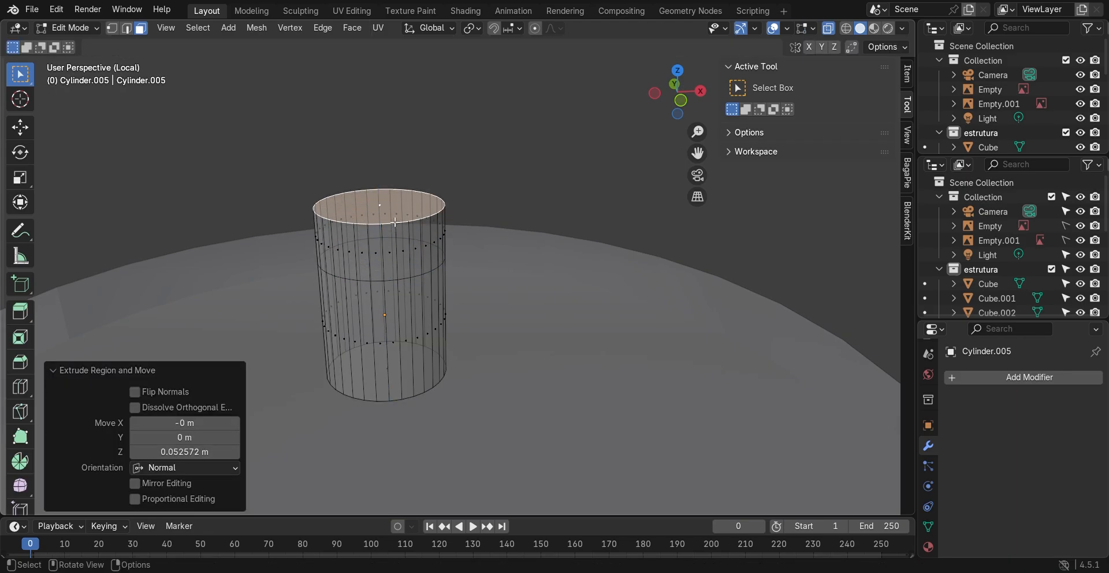
- Extrude the top face another 0.037 m or so and scale it to about 0.363 to form a tapered bottle shoulder
{"action": "key", "text": "e"}
{"action": "left_click", "coordinate": [379, 184]}
{"action": "key", "text": "s"}
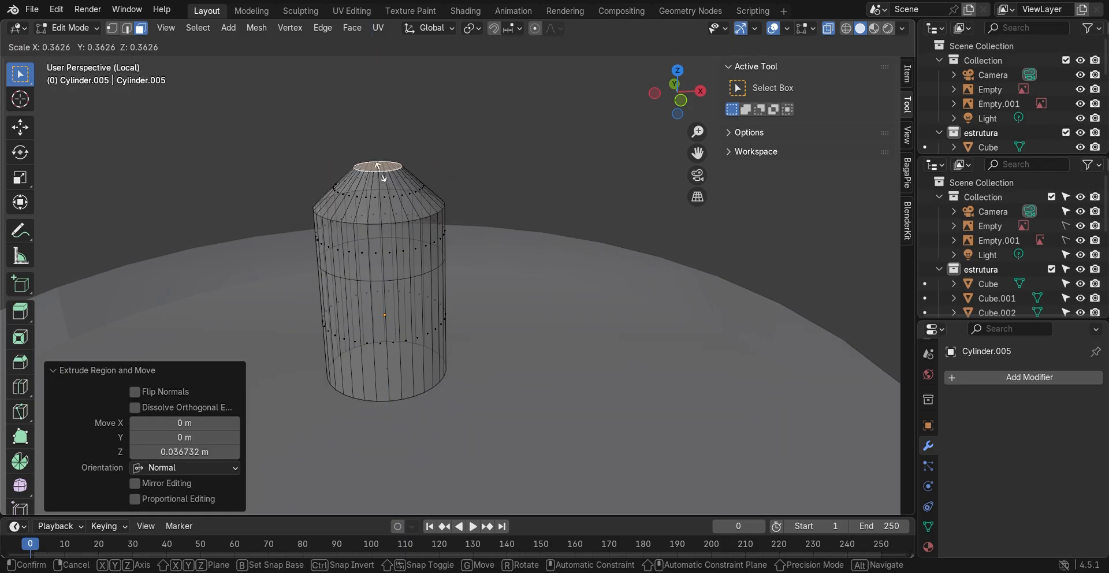
{"action": "left_click", "coordinate": [380, 170]}
- Extrude the narrowed top face about 0.05 m for the bottle neck, plus a further 0.01 m for a thin band
{"action": "key", "text": "e"}
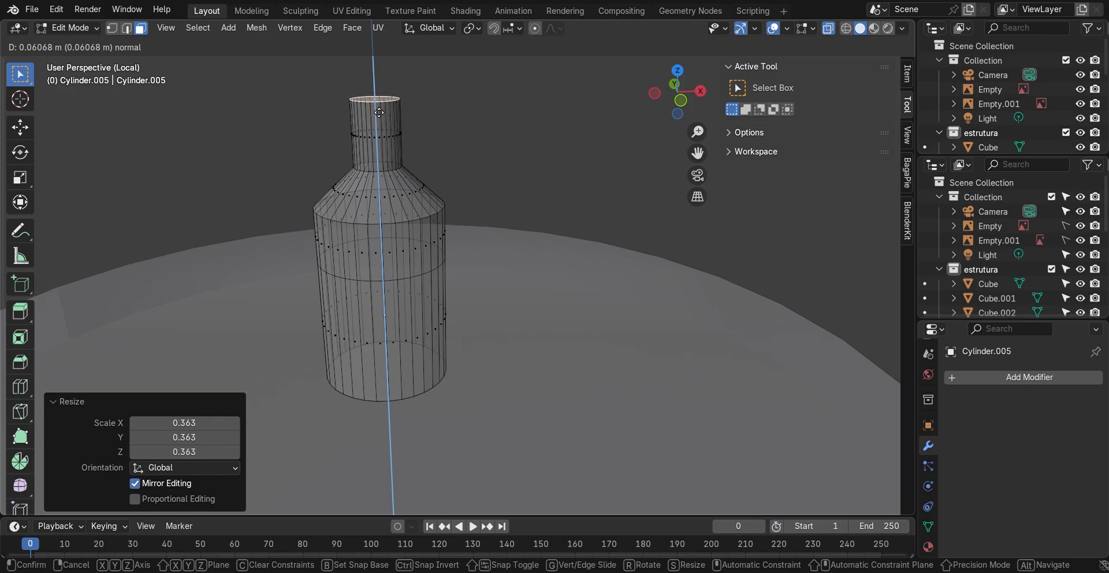
{"action": "left_click", "coordinate": [378, 123]}
{"action": "key", "text": "e"}
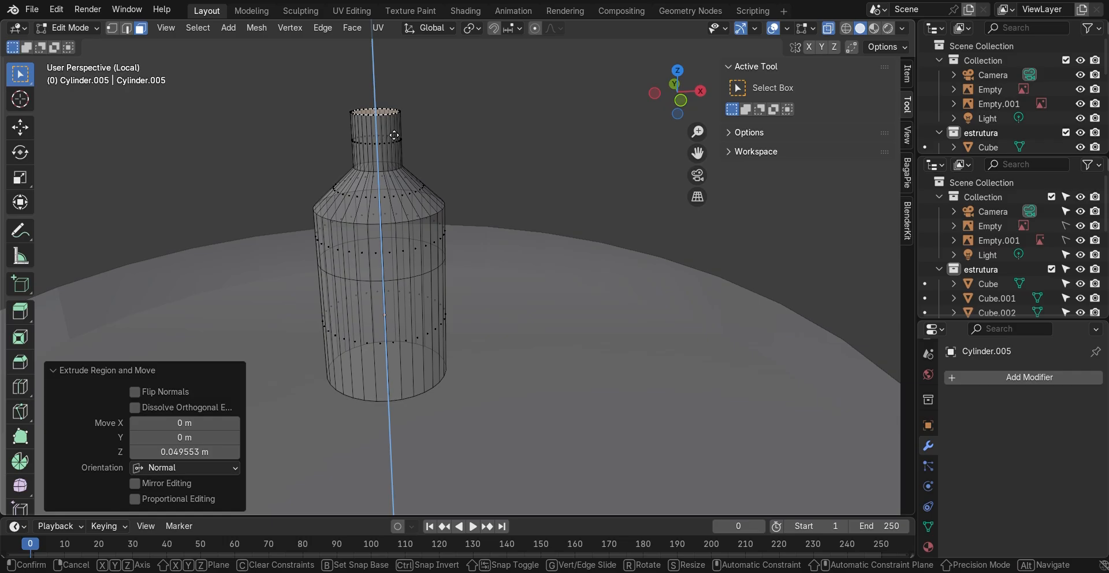
{"action": "left_click", "coordinate": [392, 125]}
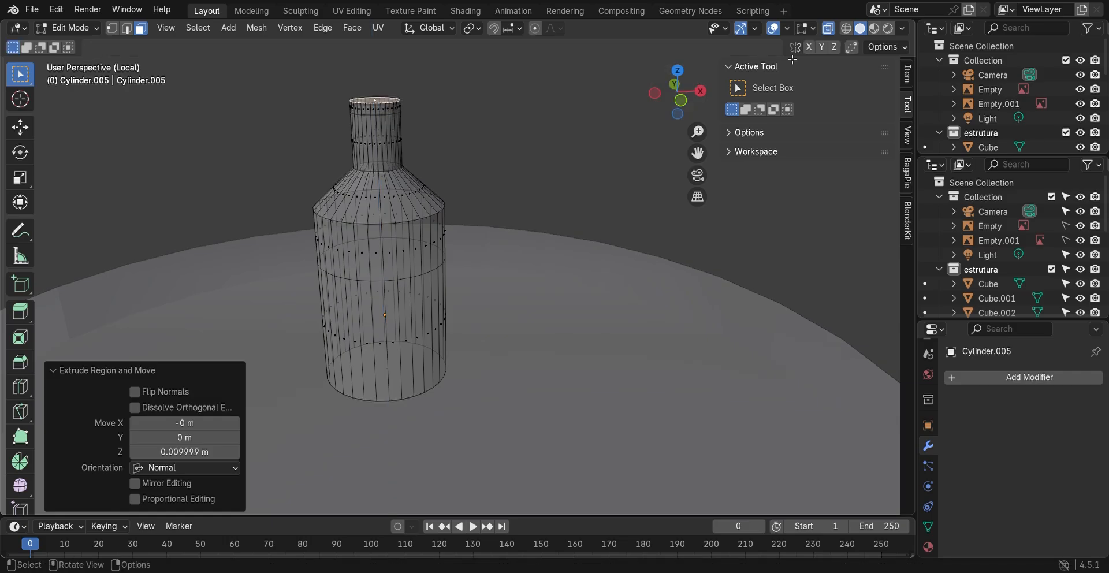
- Turn off X-ray and box-select the side faces of the thin band atop the neck in front orthographic view
{"action": "middle_click_drag", "start_coordinate": [408, 99], "coordinate": [401, 108]}
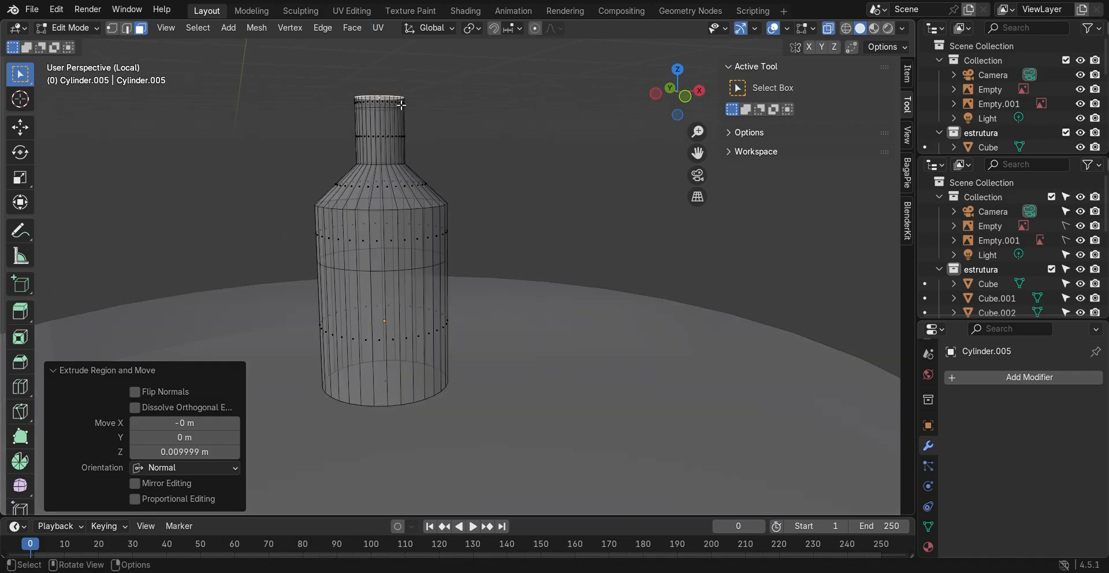
{"action": "left_click", "coordinate": [828, 27]}
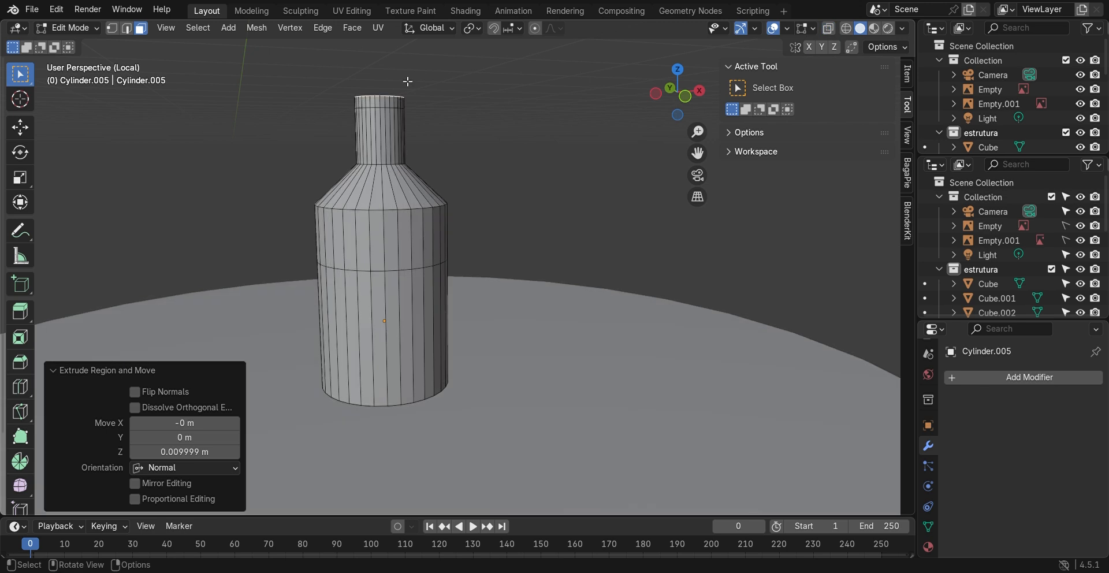
{"action": "scroll", "coordinate": [407, 82], "scroll_direction": "up", "scroll_amount": 1}
{"action": "middle_click_drag", "start_coordinate": [408, 82], "coordinate": [437, 164], "text": "shift"}
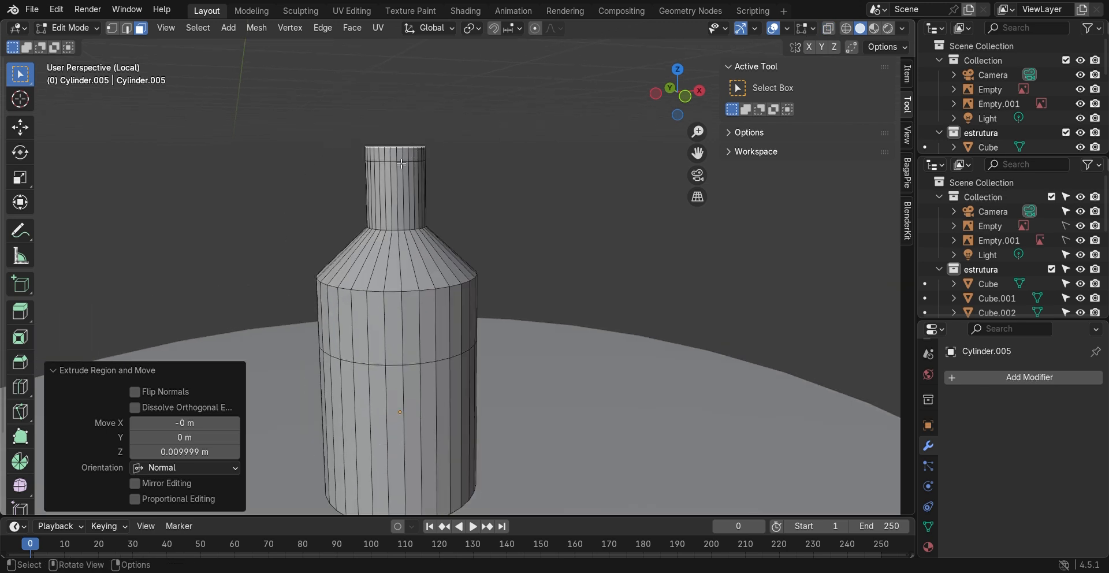
{"action": "left_click", "coordinate": [689, 95]}
{"action": "scroll", "coordinate": [384, 144], "scroll_direction": "up", "scroll_amount": 2}
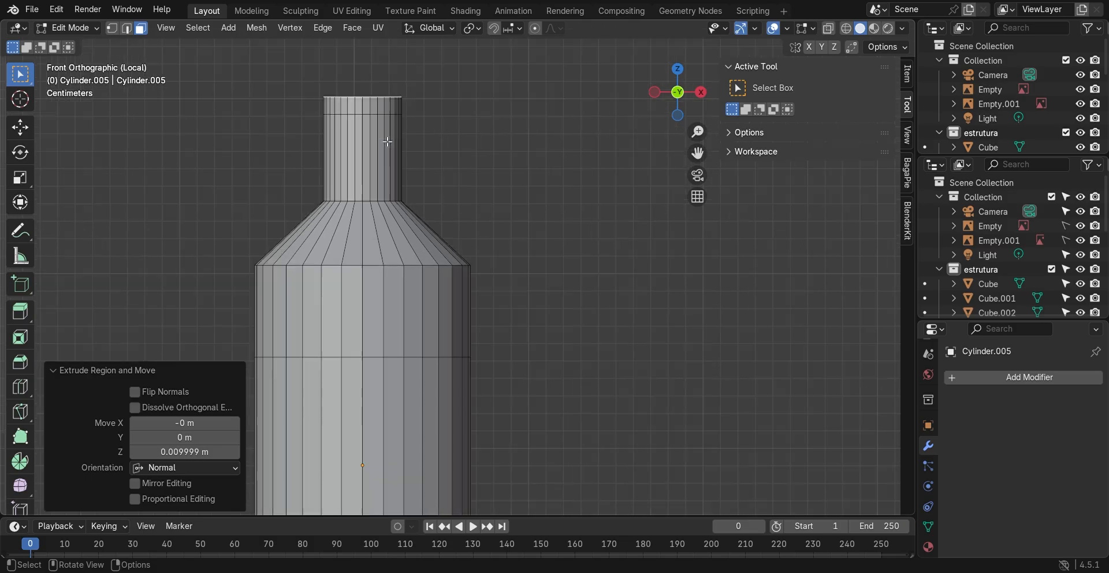
{"action": "scroll", "coordinate": [332, 137], "scroll_direction": "up", "scroll_amount": 3}
{"action": "middle_click_drag", "start_coordinate": [332, 137], "coordinate": [378, 226], "text": "shift"}
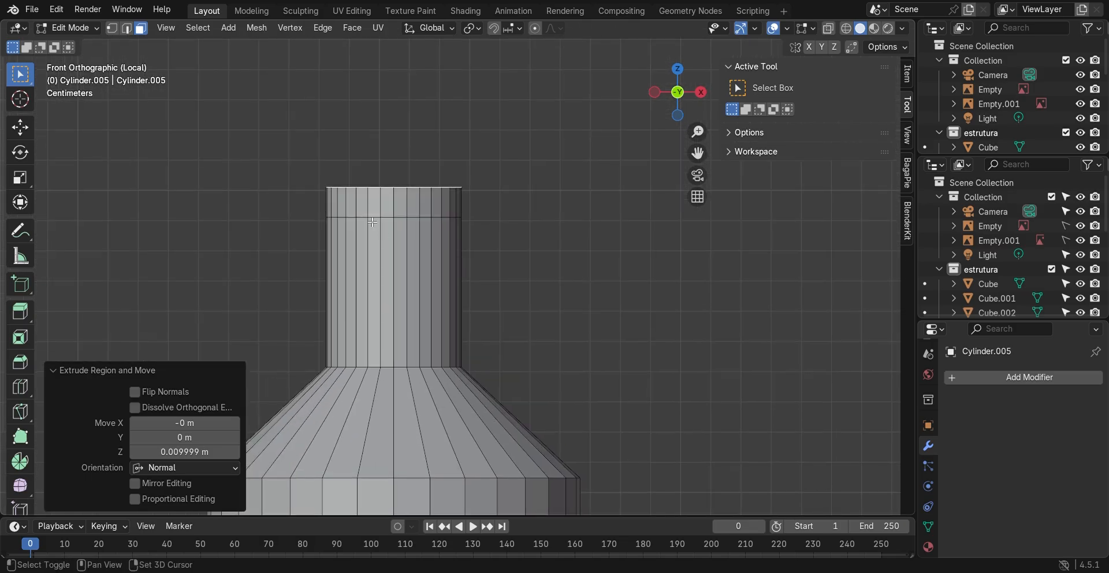
{"action": "left_click_drag", "start_coordinate": [294, 192], "coordinate": [509, 219]}
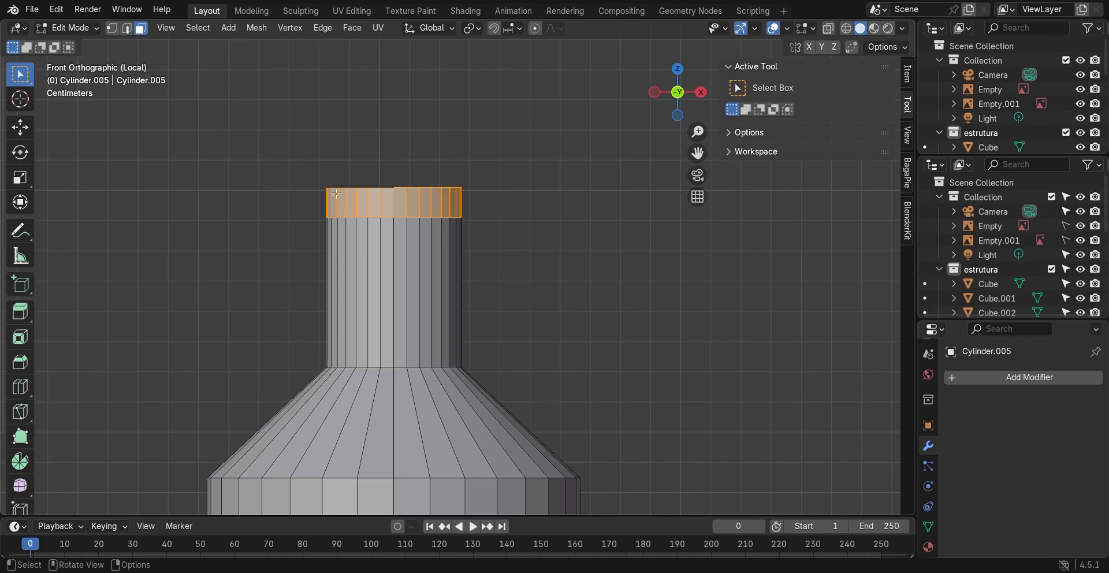
- Box-select the thin neck band's side faces from the -X orthographic view and check the selection around the rim
{"action": "middle_click_drag", "start_coordinate": [353, 184], "coordinate": [537, 235]}
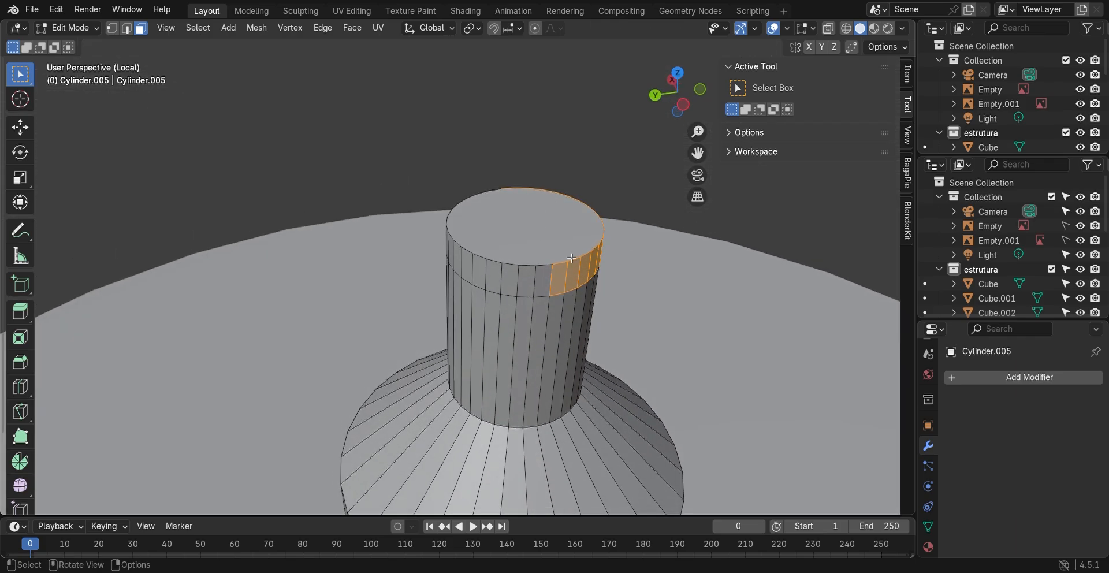
{"action": "left_click", "coordinate": [688, 108]}
{"action": "left_click_drag", "start_coordinate": [402, 204], "coordinate": [632, 201]}
{"action": "middle_click_drag", "start_coordinate": [510, 212], "coordinate": [568, 260]}
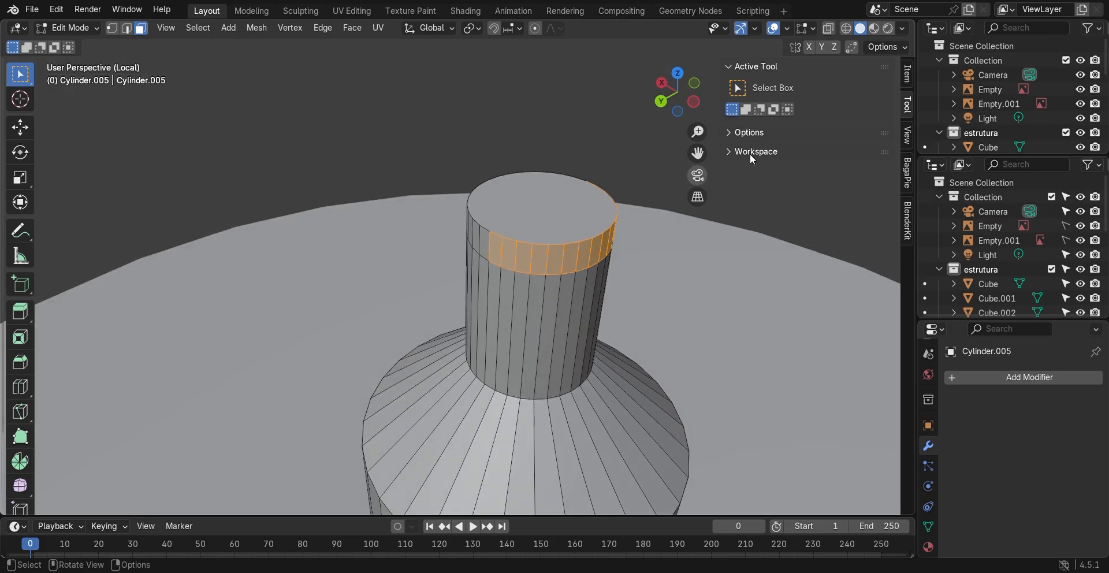
- Turn on X-ray and box-select the full ring of side faces on the thin band atop the bottle neck
{"action": "left_click", "coordinate": [829, 28]}
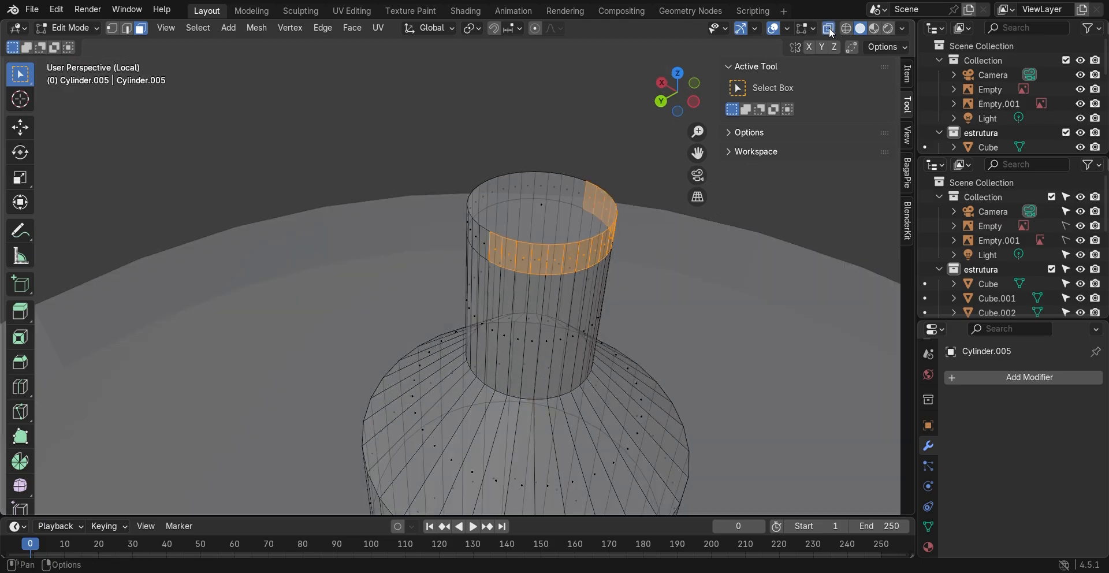
{"action": "left_click", "coordinate": [695, 103]}
{"action": "left_click_drag", "start_coordinate": [410, 197], "coordinate": [619, 216]}
{"action": "middle_click_drag", "start_coordinate": [619, 216], "coordinate": [566, 241]}
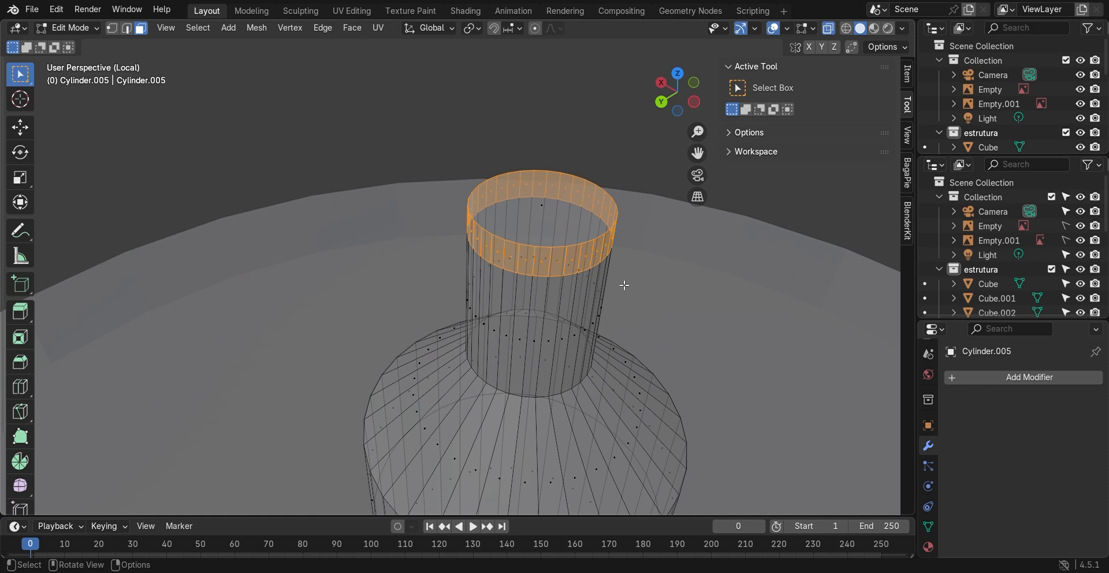
- Try to extrude the band's faces as one region by about 0.016 m, and undo it
{"action": "key", "text": "e"}
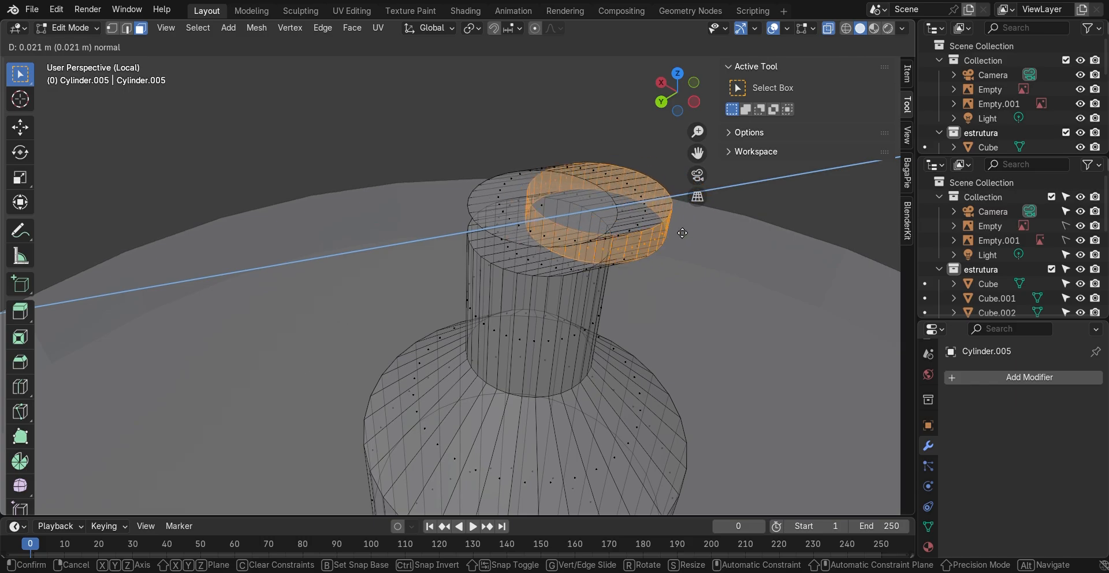
{"action": "left_click", "coordinate": [667, 236]}
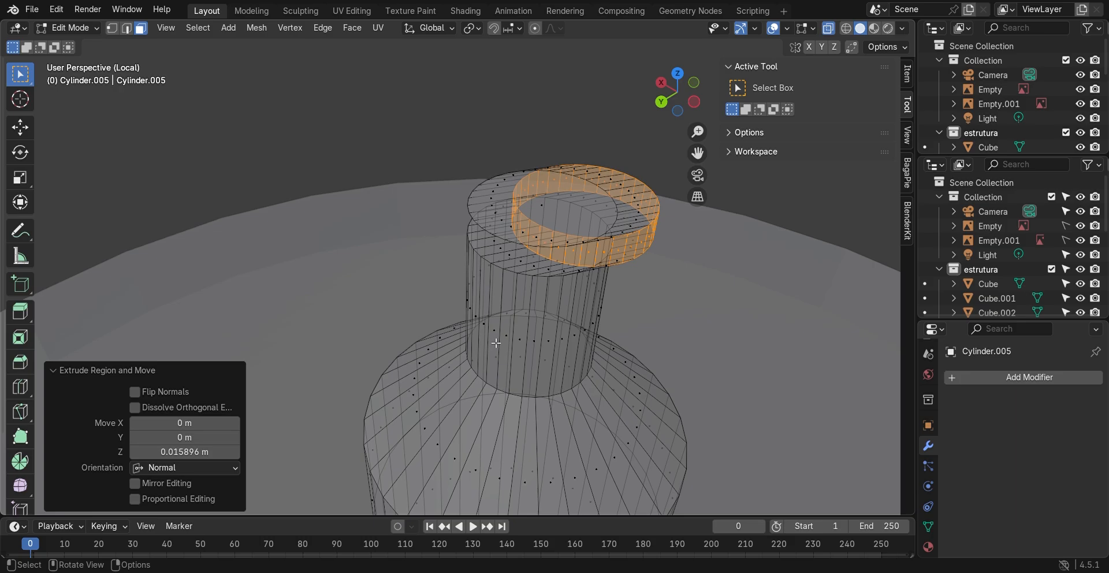
{"action": "key", "text": "ctrl+z"}
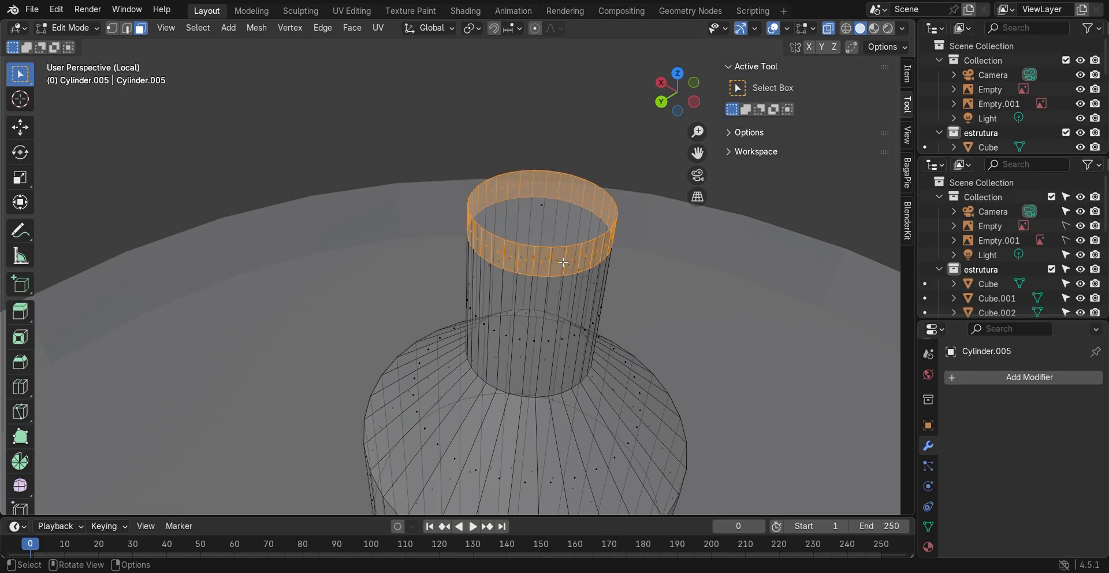
- Try Extrude Individual Faces on the band's ring with an offset of 0.529 m, and undo it
{"action": "key", "text": "ctrl+f"}
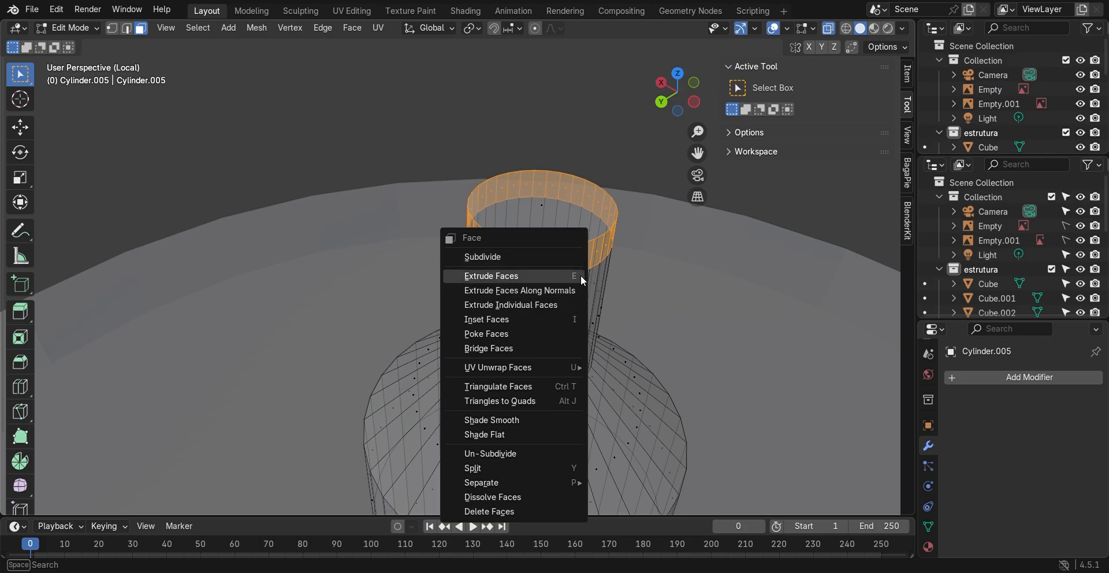
{"action": "left_click", "coordinate": [546, 307]}
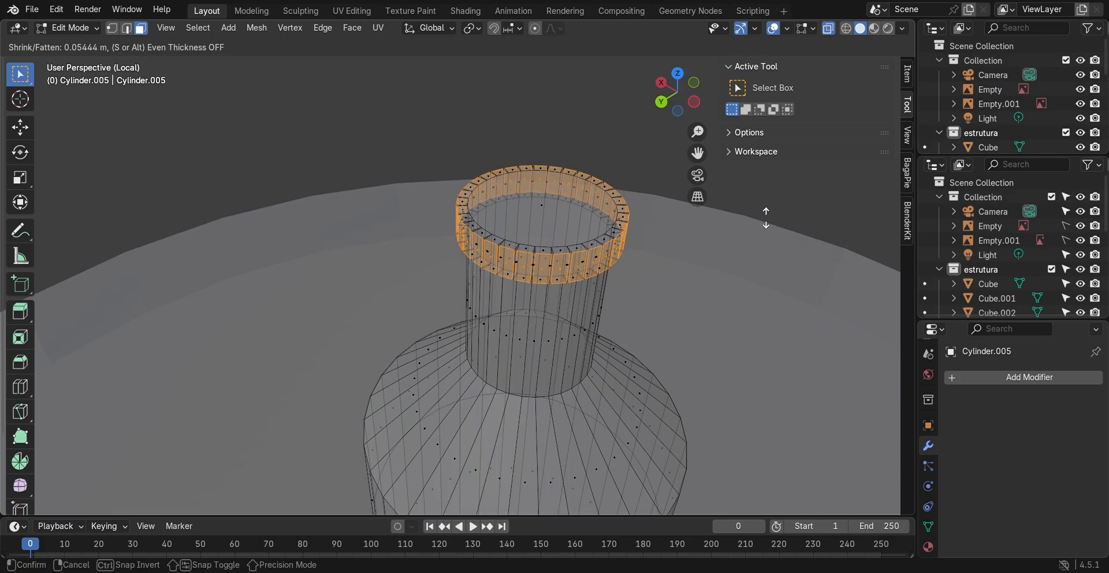
{"action": "left_click", "coordinate": [2, 217]}
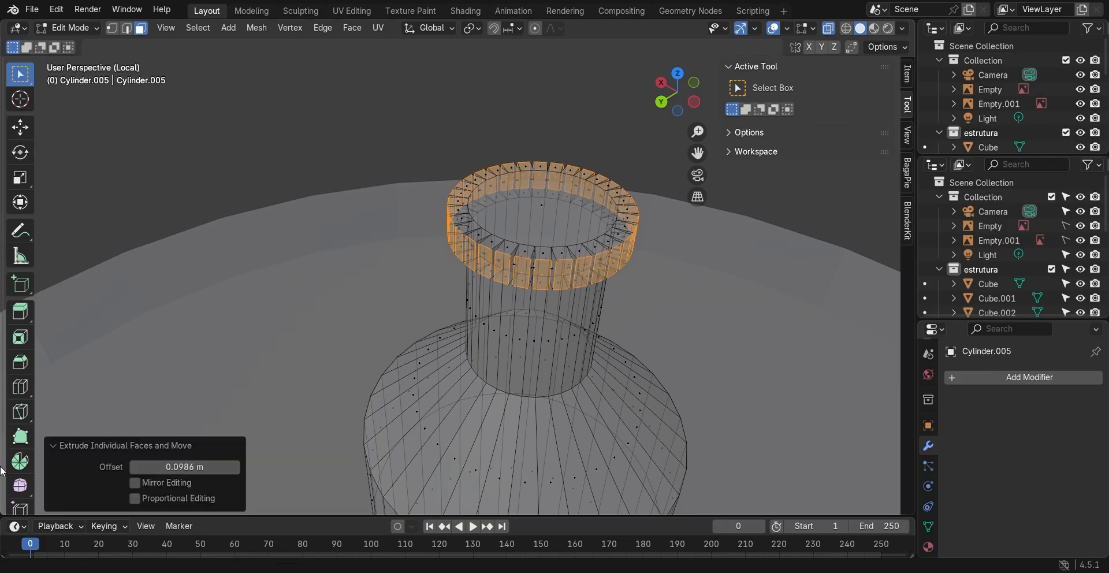
{"action": "mouse_move", "coordinate": [191, 466]}
{"action": "left_mouse_down"}
{"action": "mouse_move", "coordinate": [242, 467]}
{"action": "mouse_move", "coordinate": [203, 467]}
{"action": "left_mouse_up"}
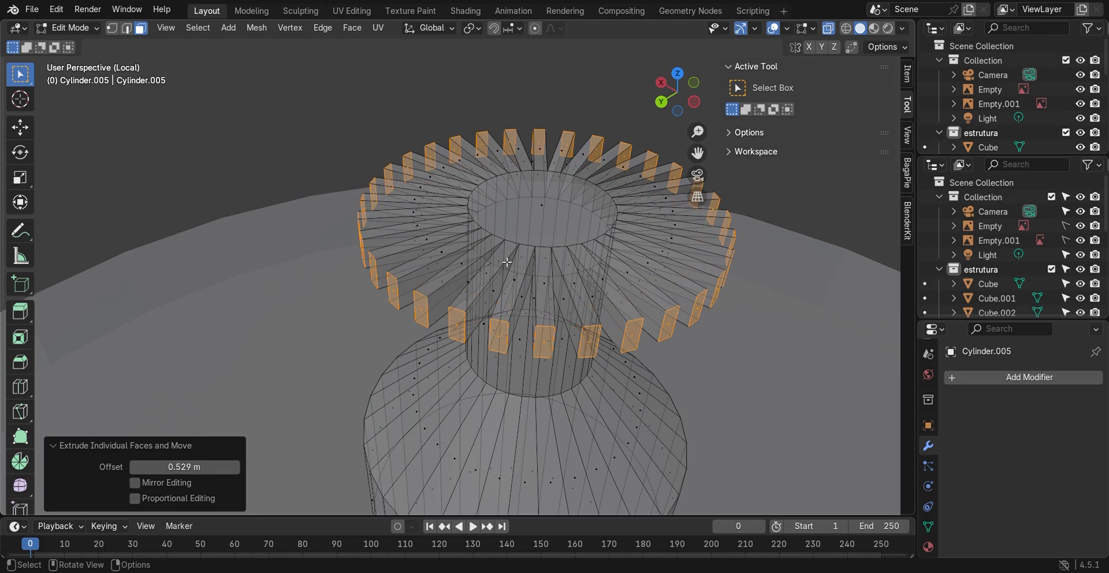
{"action": "mouse_move", "coordinate": [507, 261]}
{"action": "middle_mouse_down"}
{"action": "mouse_move", "coordinate": [503, 300]}
{"action": "mouse_move", "coordinate": [502, 251]}
{"action": "middle_mouse_up"}
{"action": "key", "text": "ctrl+z"}
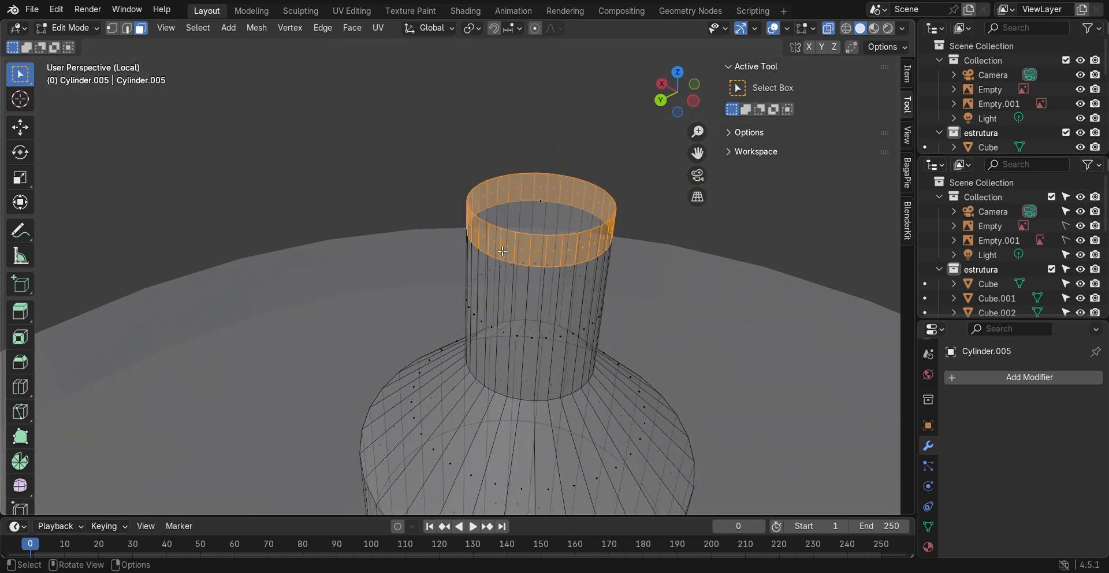
- Extrude the band's ring of faces along their normals with an offset of 0.0583 m to form a protruding lip
{"action": "key", "text": "ctrl+f"}
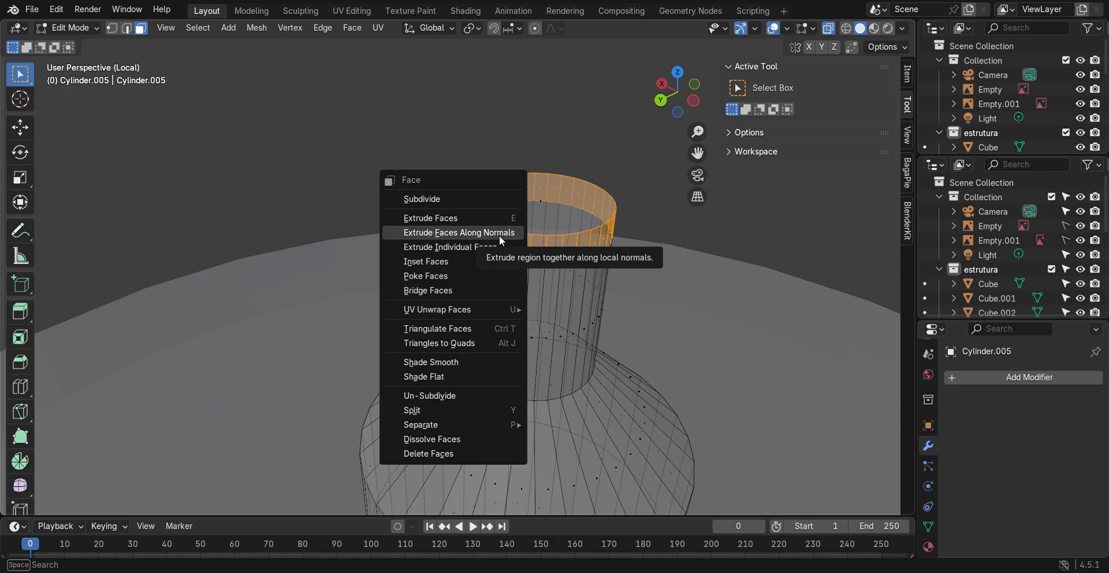
{"action": "left_click", "coordinate": [499, 234]}
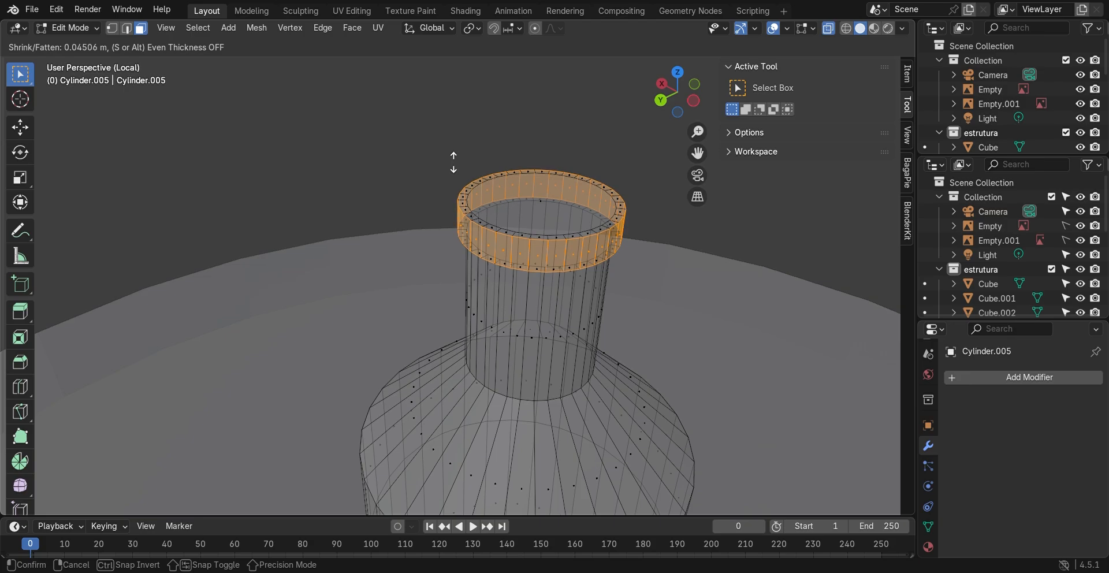
{"action": "left_click", "coordinate": [468, 178]}
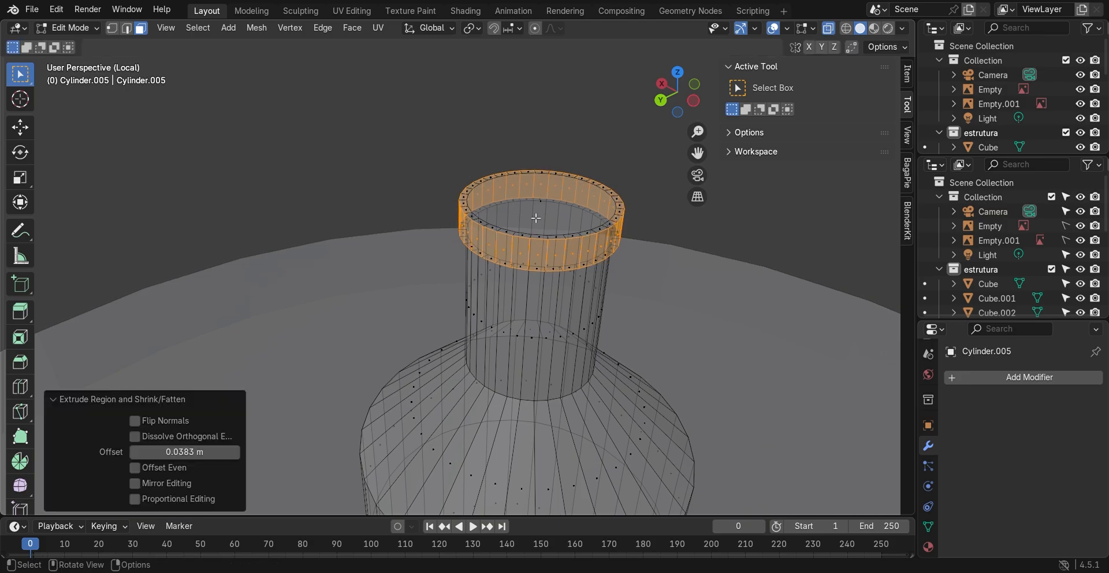
{"action": "mouse_move", "coordinate": [201, 454]}
{"action": "left_mouse_down"}
{"action": "mouse_move", "coordinate": [243, 453]}
{"action": "mouse_move", "coordinate": [191, 453]}
{"action": "left_mouse_up"}
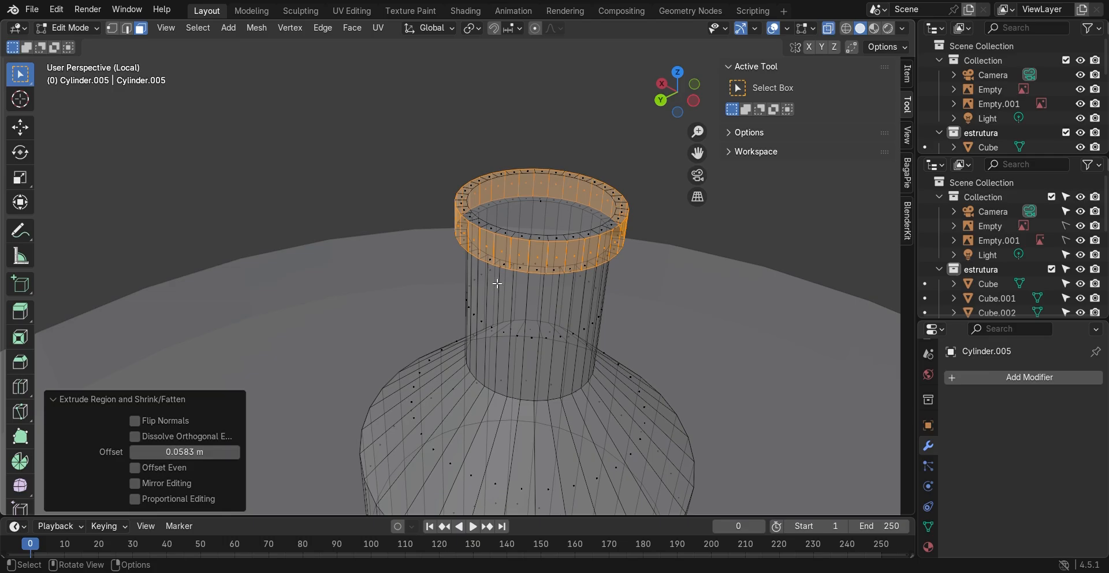
- Turn off X-ray, select the bottle's circular top face and inset it by about 0.106 m
{"action": "left_click", "coordinate": [522, 221]}
{"action": "left_click", "coordinate": [512, 207]}
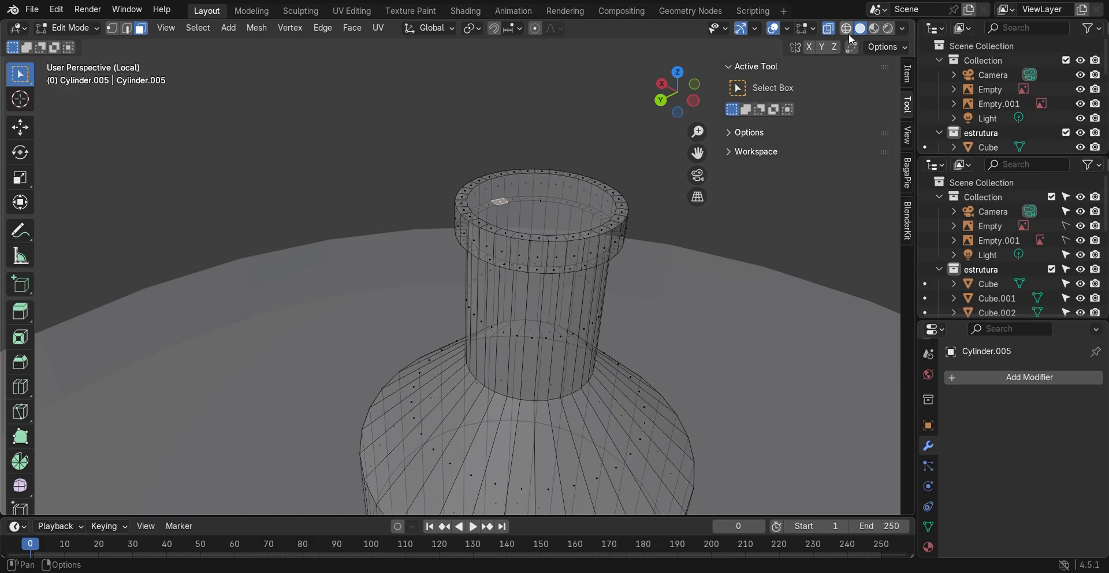
{"action": "left_click", "coordinate": [828, 28]}
{"action": "left_click", "coordinate": [571, 217]}
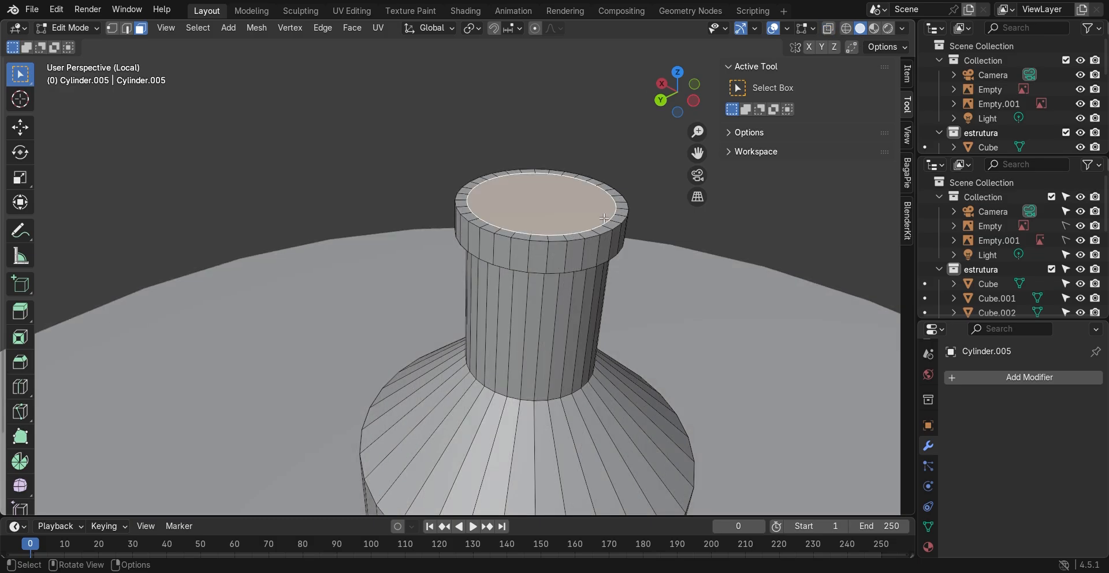
{"action": "key", "text": "e"}
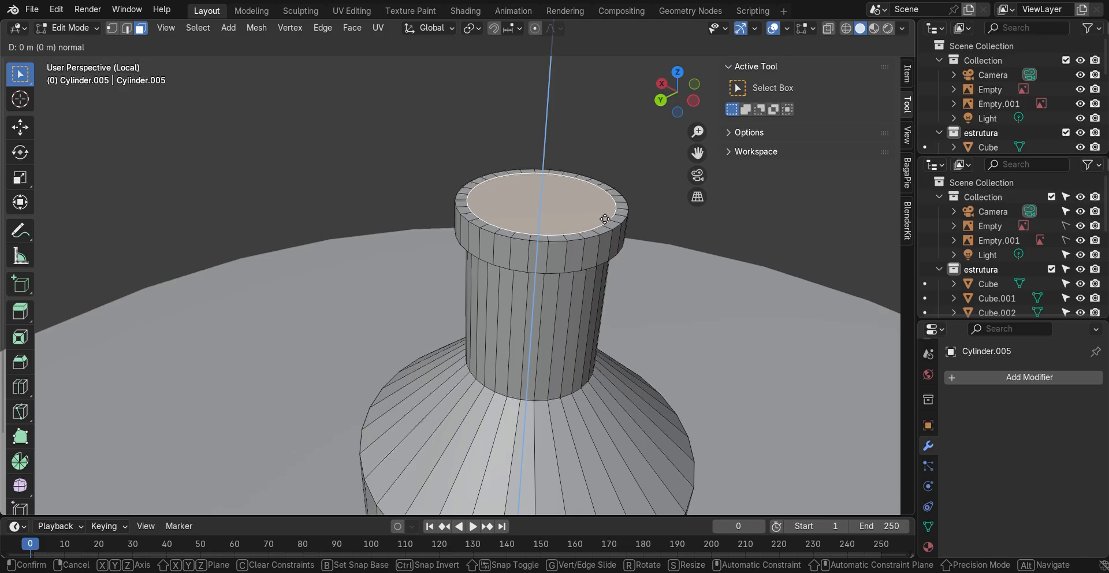
{"action": "right_click", "coordinate": [603, 218]}
{"action": "key", "text": "i"}
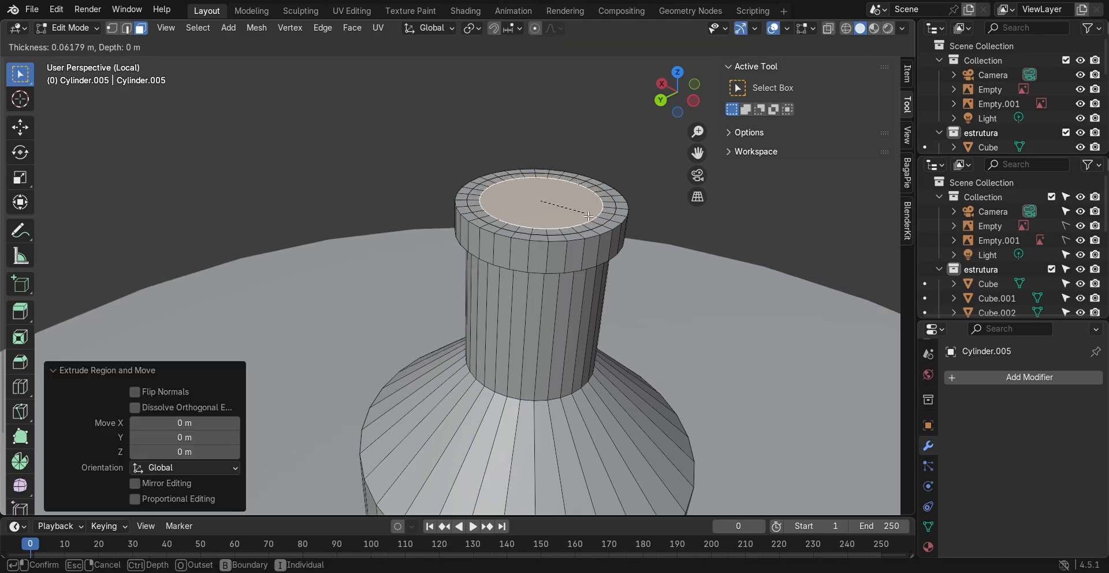
{"action": "left_click", "coordinate": [582, 214]}
- Extrude the inset top face slightly downward to recess the bottle's mouth, and return to Object Mode
{"action": "key", "text": "e"}
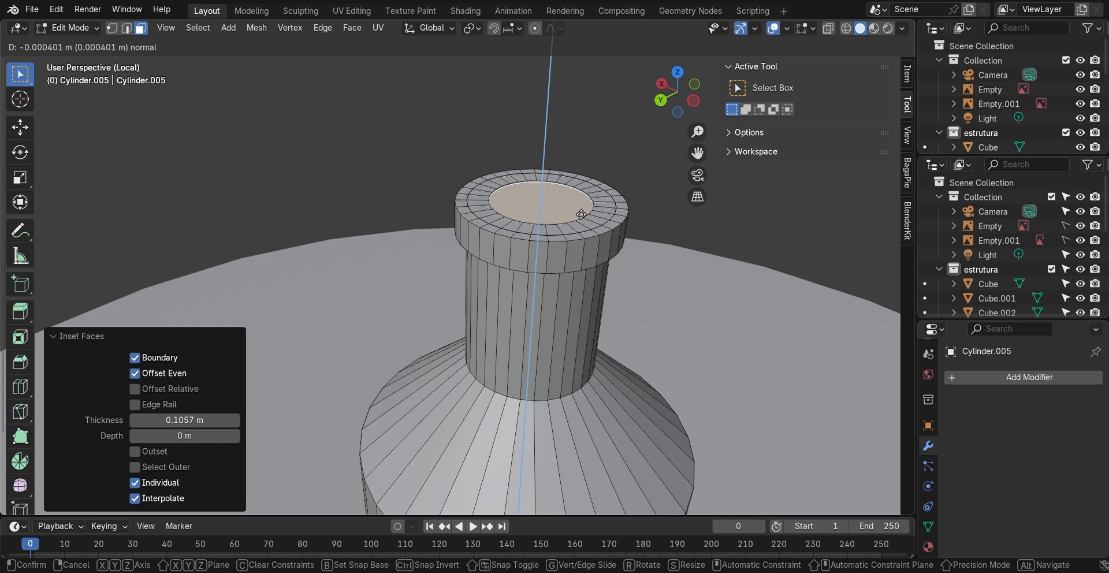
{"action": "left_click", "coordinate": [581, 214]}
{"action": "key", "text": "Tab"}
{"action": "scroll", "coordinate": [550, 183], "scroll_direction": "down", "scroll_amount": 2}
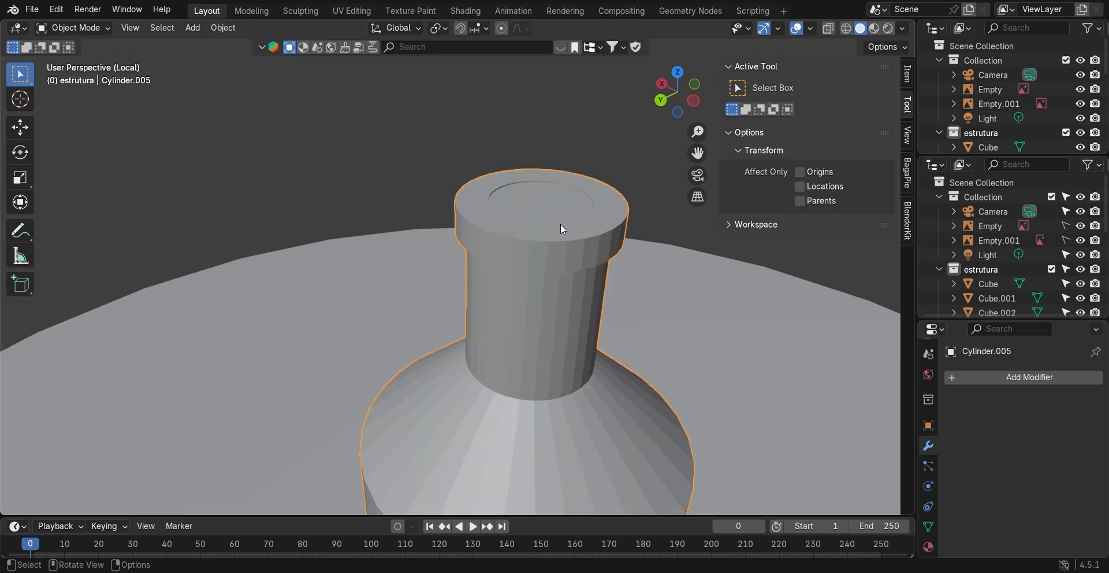
{"action": "scroll", "coordinate": [563, 225], "scroll_direction": "down", "scroll_amount": 3}
{"action": "scroll", "coordinate": [566, 246], "scroll_direction": "down", "scroll_amount": 2}
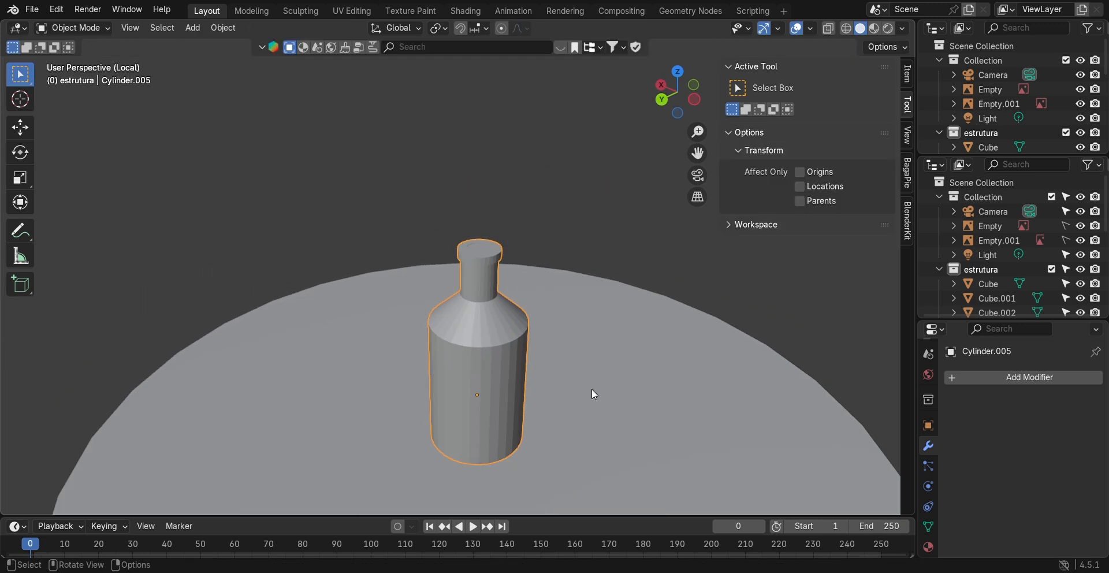
{"action": "scroll", "coordinate": [563, 387], "scroll_direction": "down", "scroll_amount": 3}
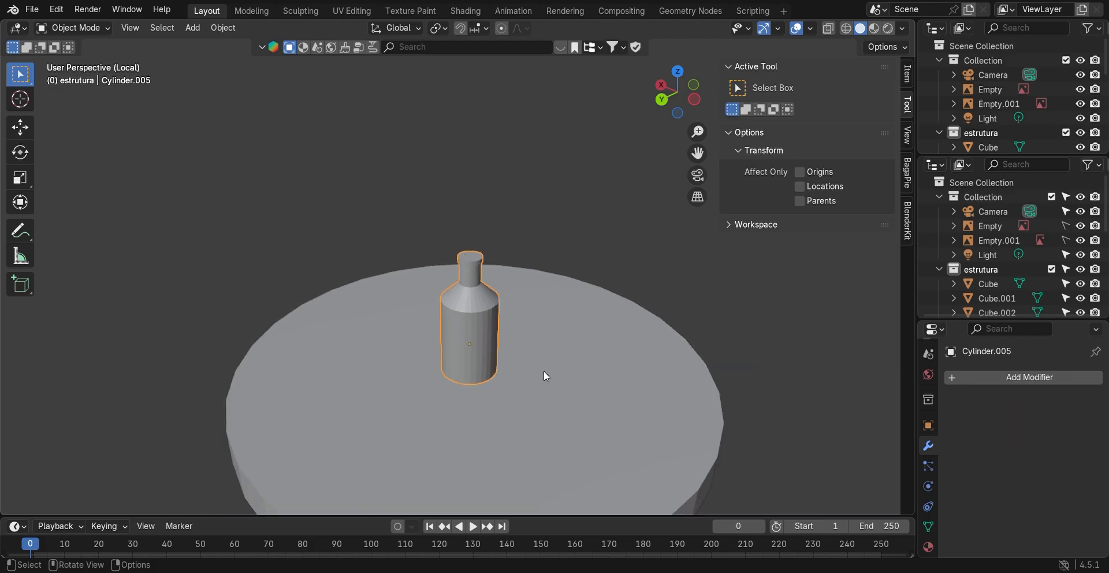
{"action": "scroll", "coordinate": [544, 372], "scroll_direction": "down", "scroll_amount": 3}
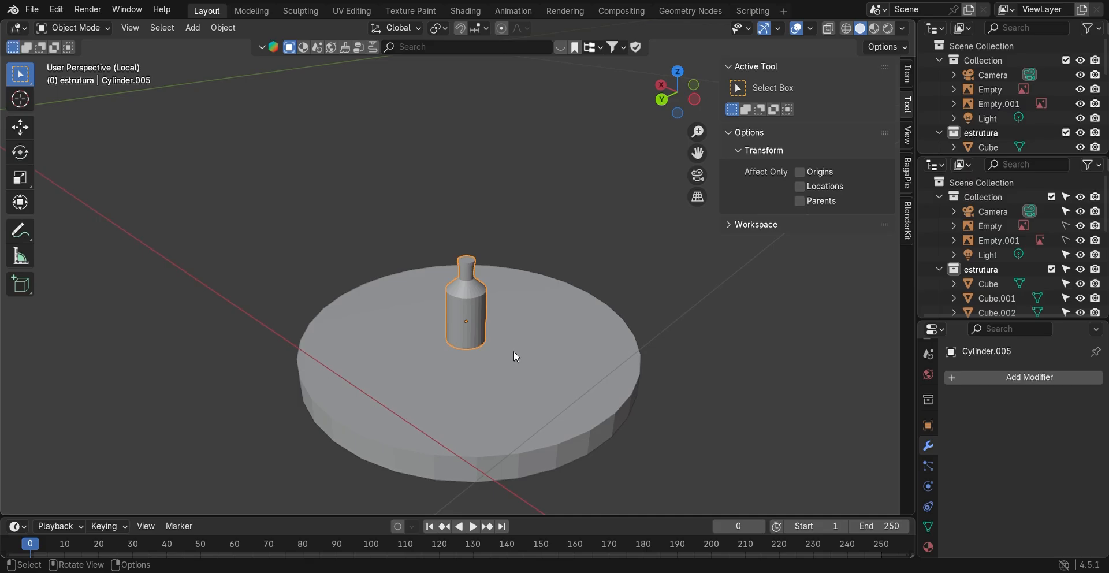
- Exit local view and move the bottle about 0.467 m along the X axis to stand in front of the column on the round table
{"action": "key", "text": "KP_Divide"}
{"action": "middle_click_drag", "start_coordinate": [505, 348], "coordinate": [530, 348]}
{"action": "key", "text": "g"}
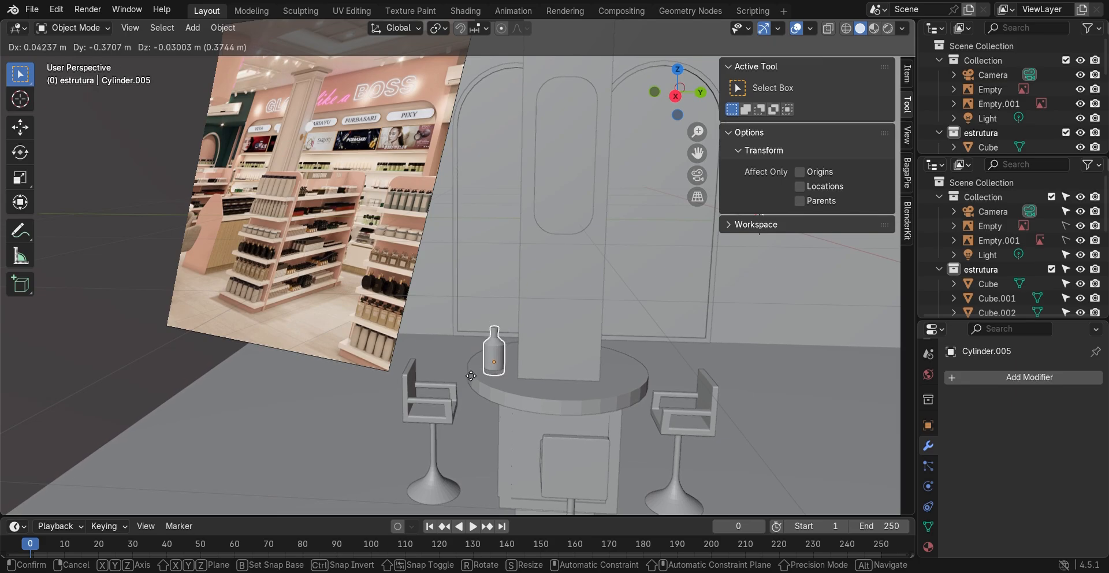
{"action": "key", "text": "x"}
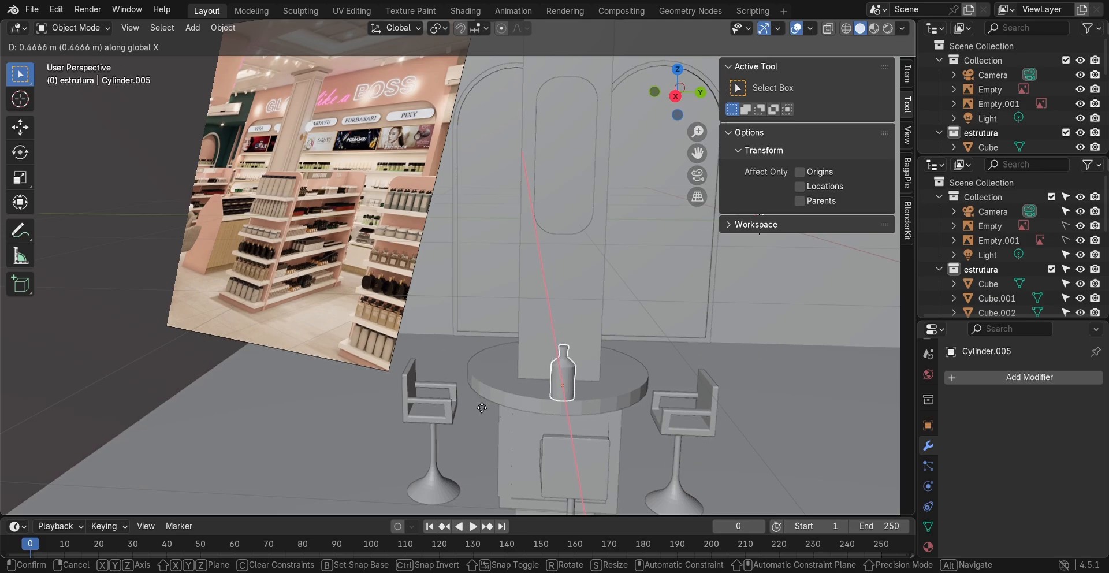
{"action": "left_click", "coordinate": [481, 408]}
{"action": "left_click", "coordinate": [746, 377]}
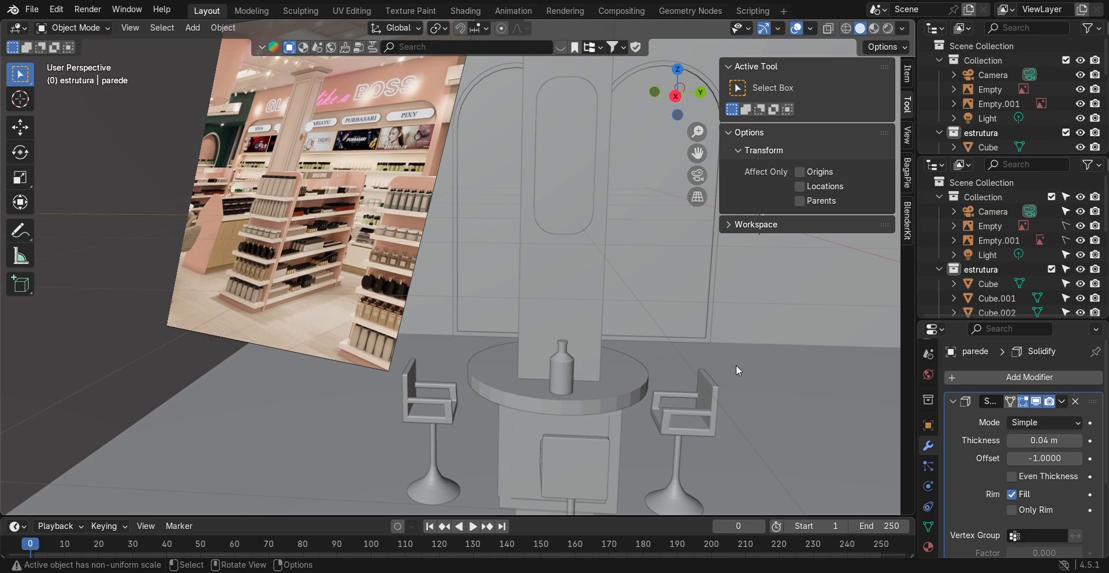
{"action": "middle_click_drag", "start_coordinate": [663, 351], "coordinate": [624, 305], "text": "shift"}
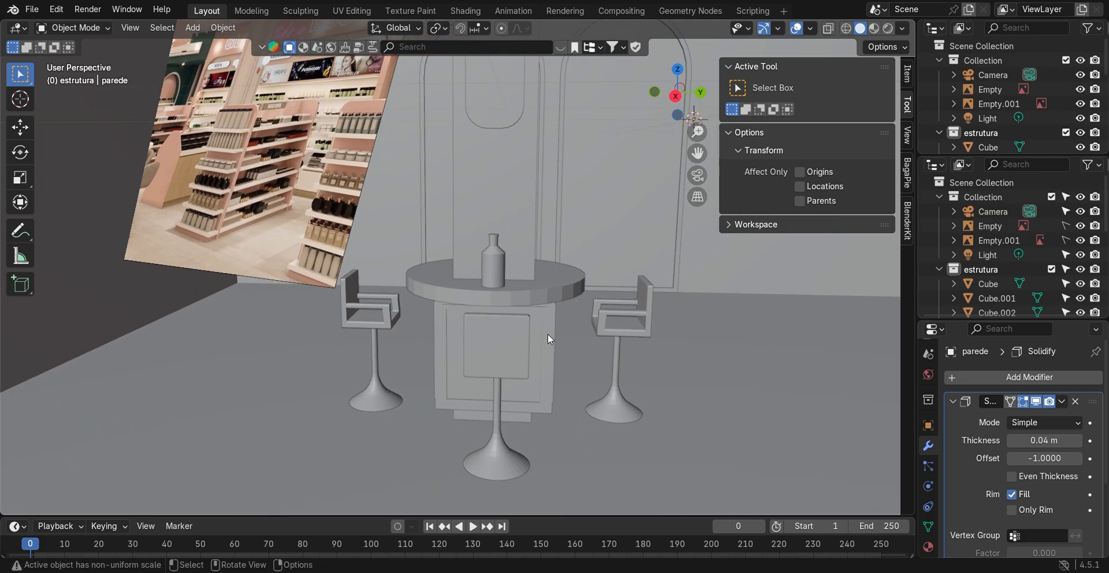
{"action": "middle_click_drag", "start_coordinate": [571, 334], "coordinate": [582, 321]}
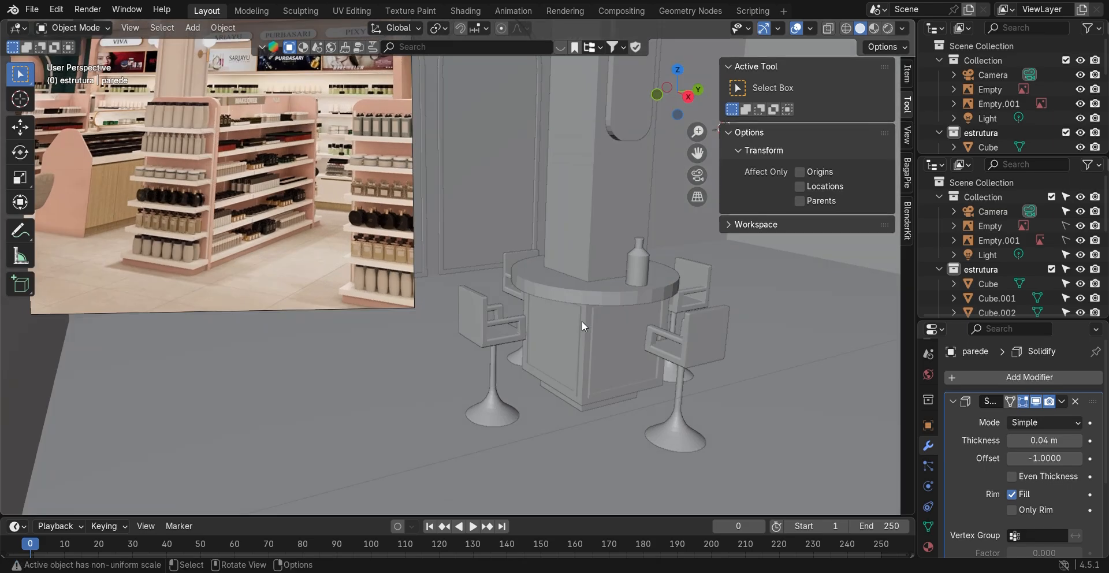